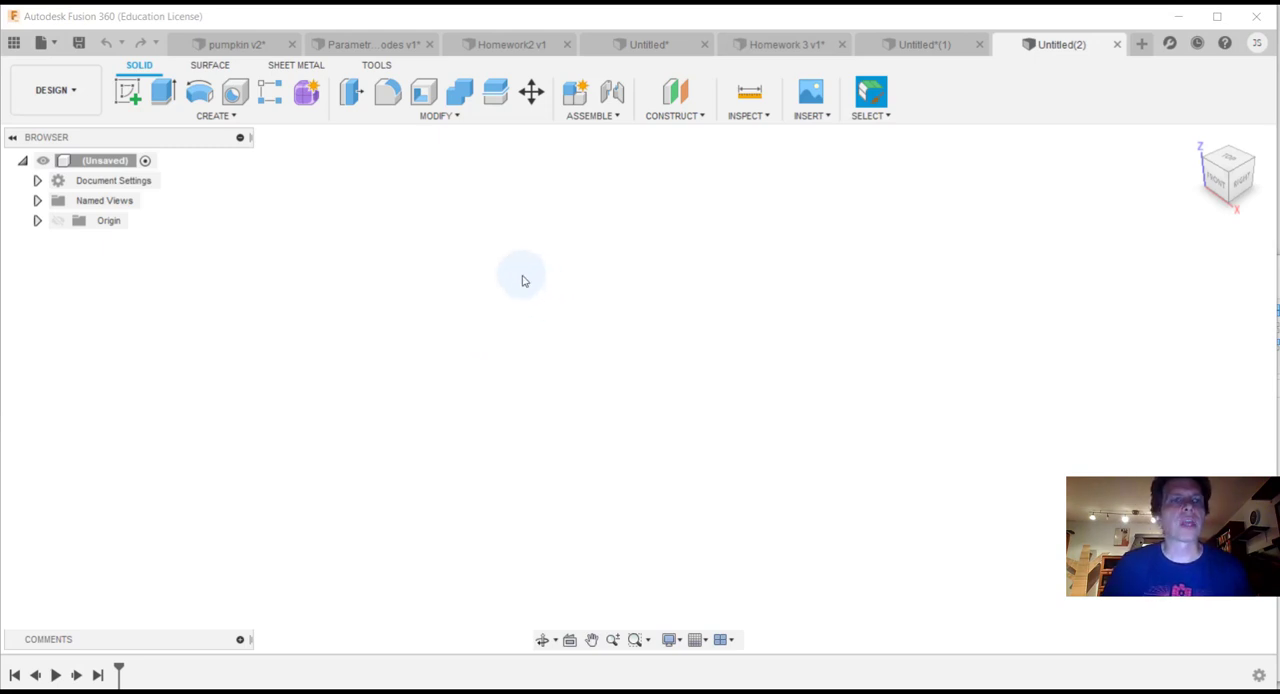
# Step: Start a new sketch on the front XZ plane, with the view facing the front
pyautogui.click(240, 119)
pyautogui.click(206, 152)
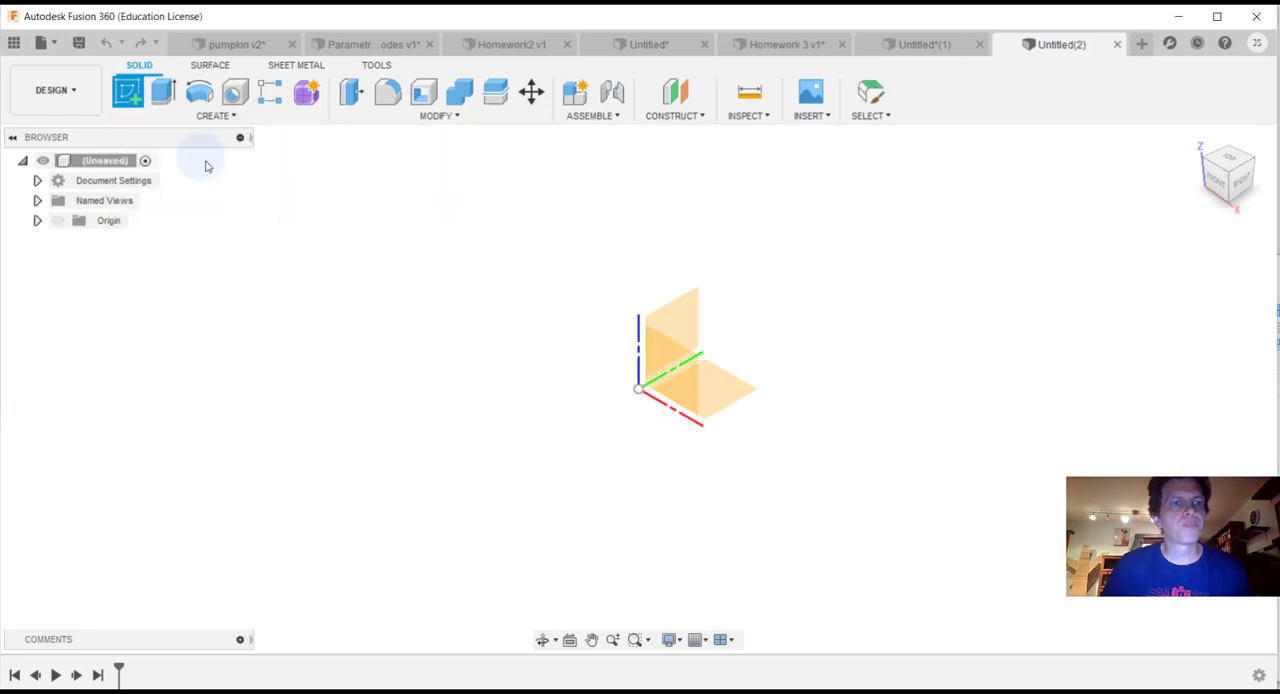
pyautogui.click(668, 332)
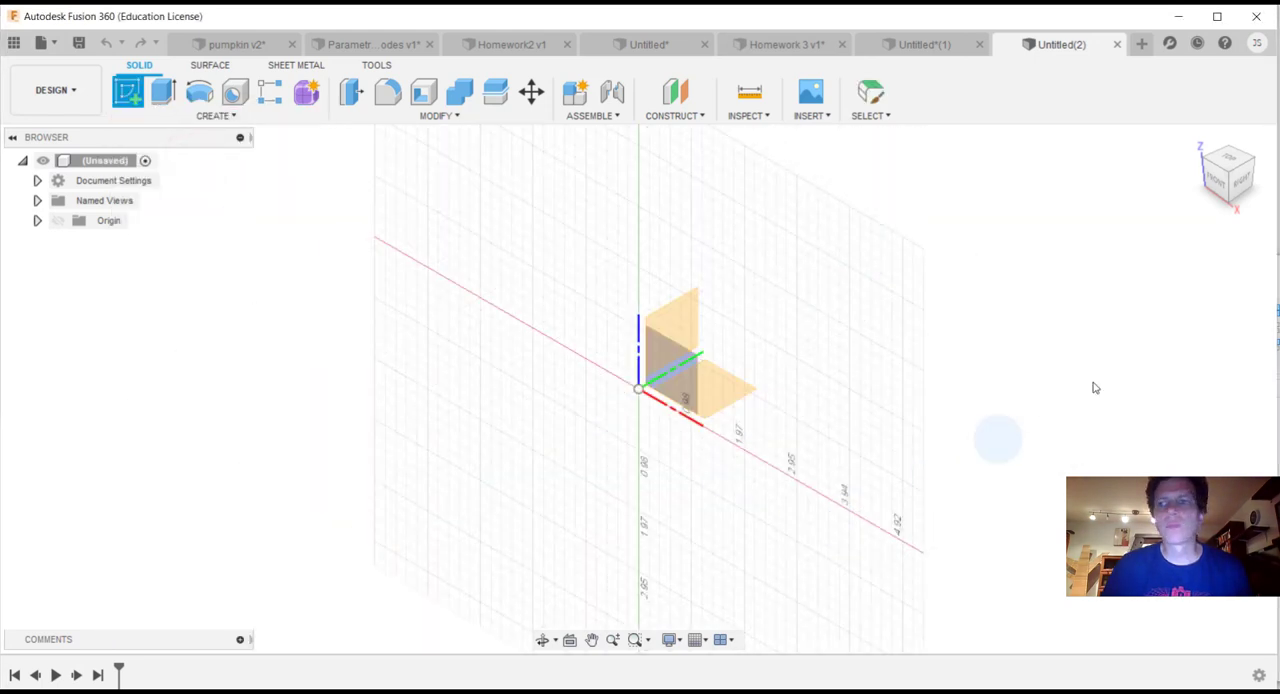
pyautogui.click(1217, 185)
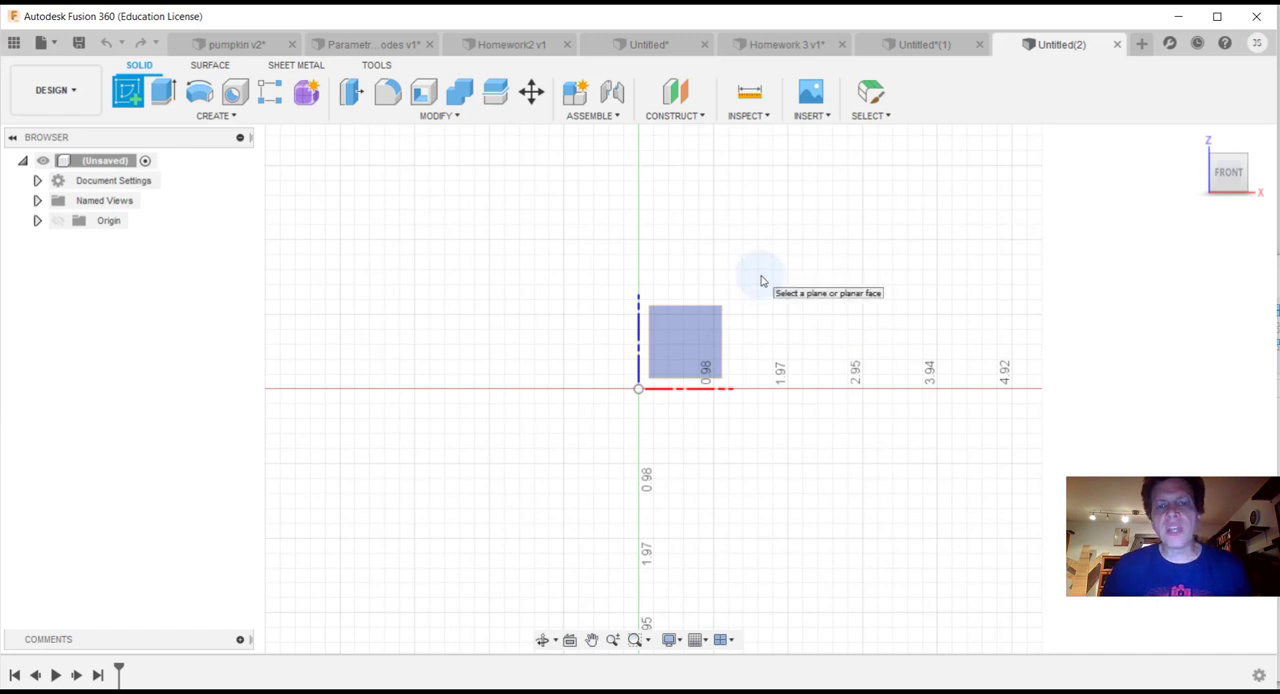
pyautogui.click(690, 343)
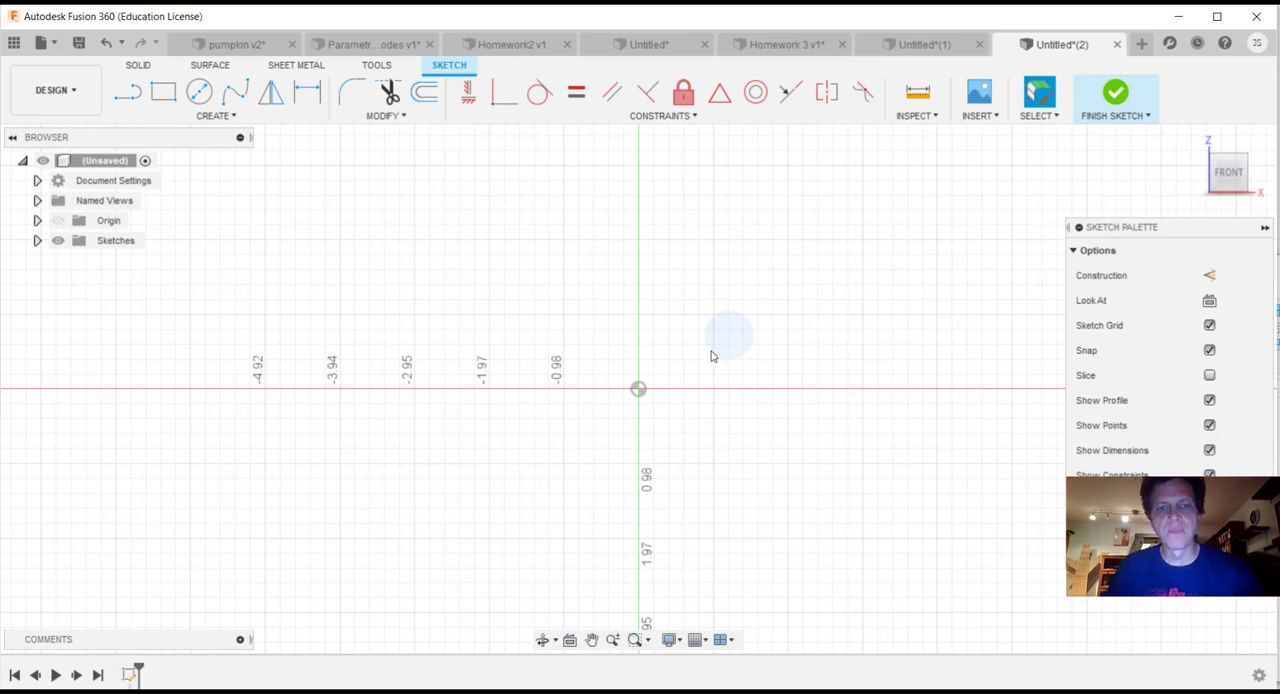
# Step: Draw three vertical line segments up from the origin, about 1.38, 0.98 and 0.59 in, and a horizontal line about 1.77 in leftward from their upper end
pyautogui.press('l')
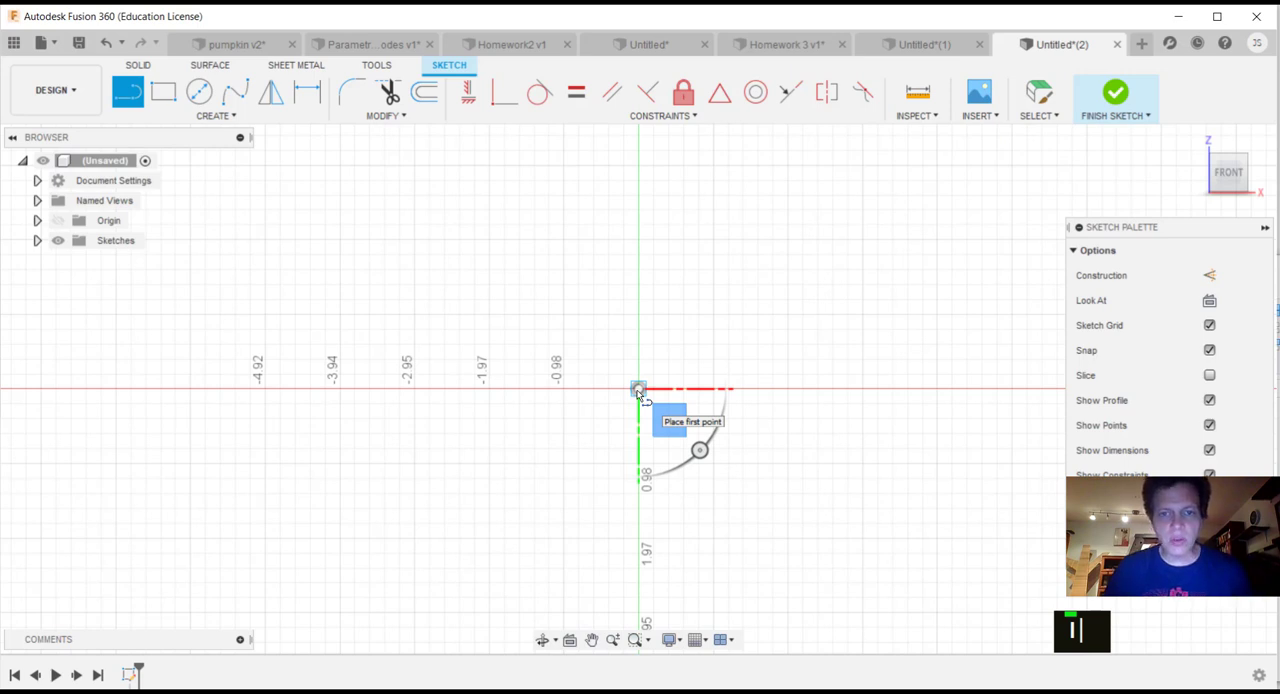
pyautogui.click(638, 388)
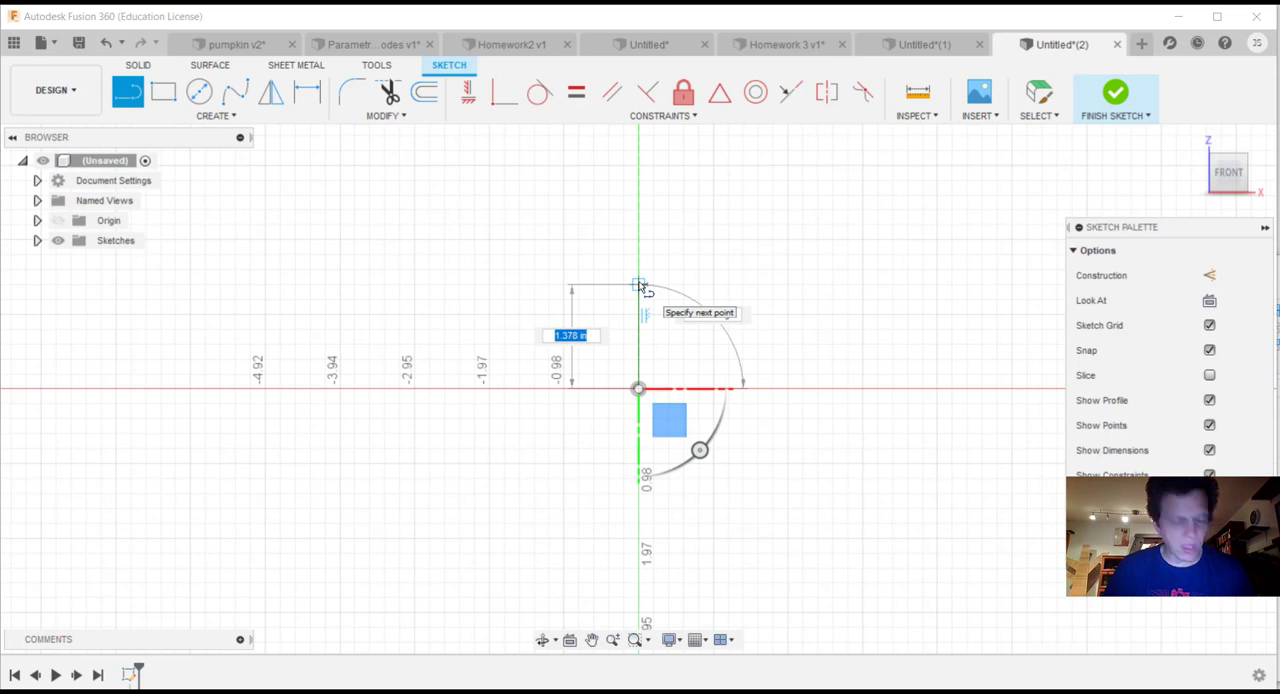
pyautogui.click(639, 285)
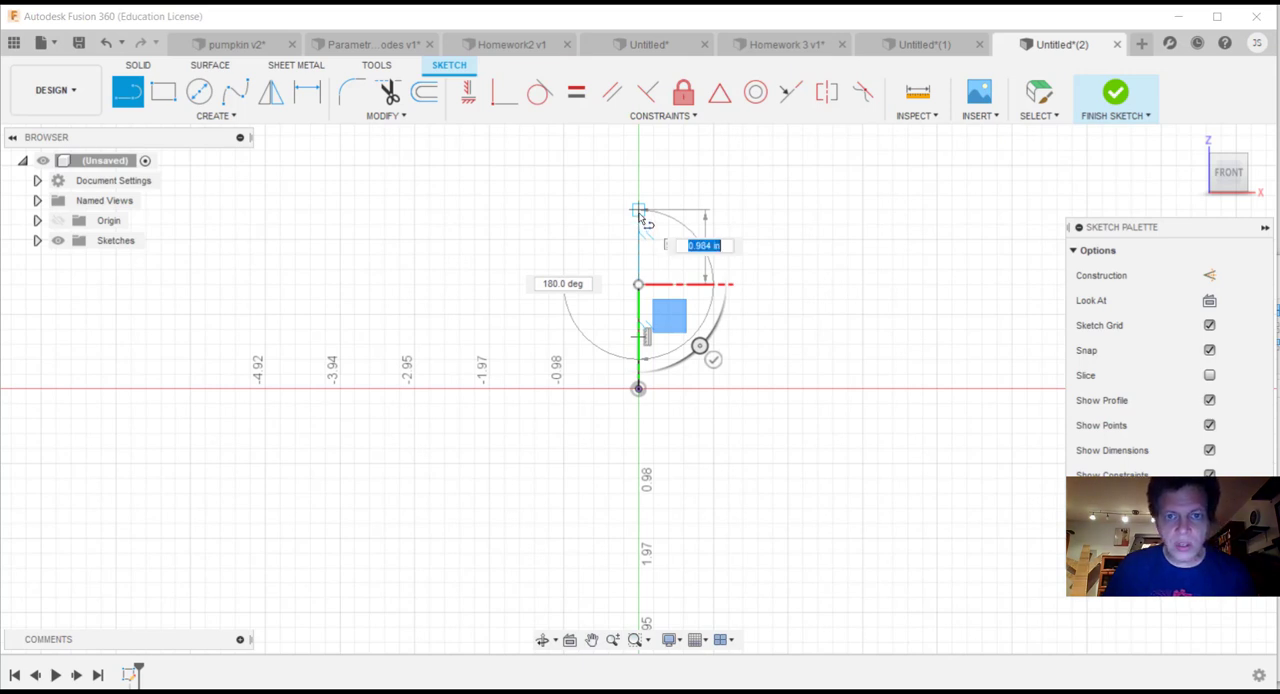
pyautogui.click(638, 211)
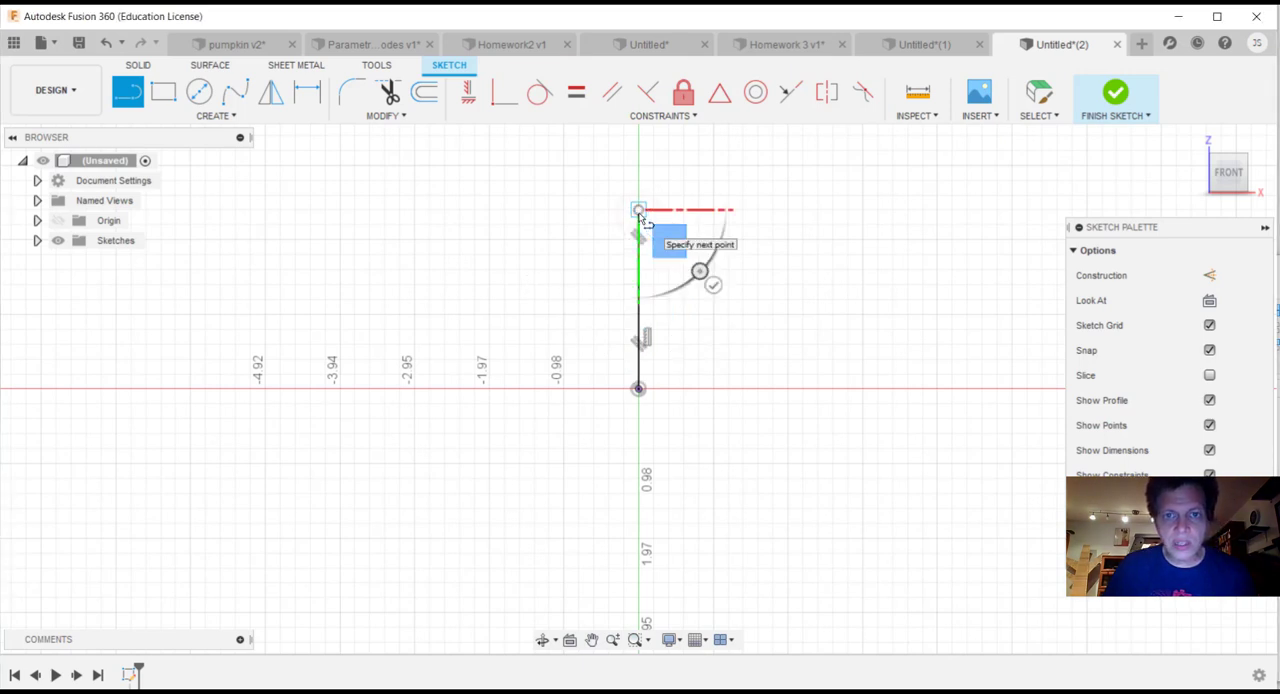
pyautogui.click(639, 165)
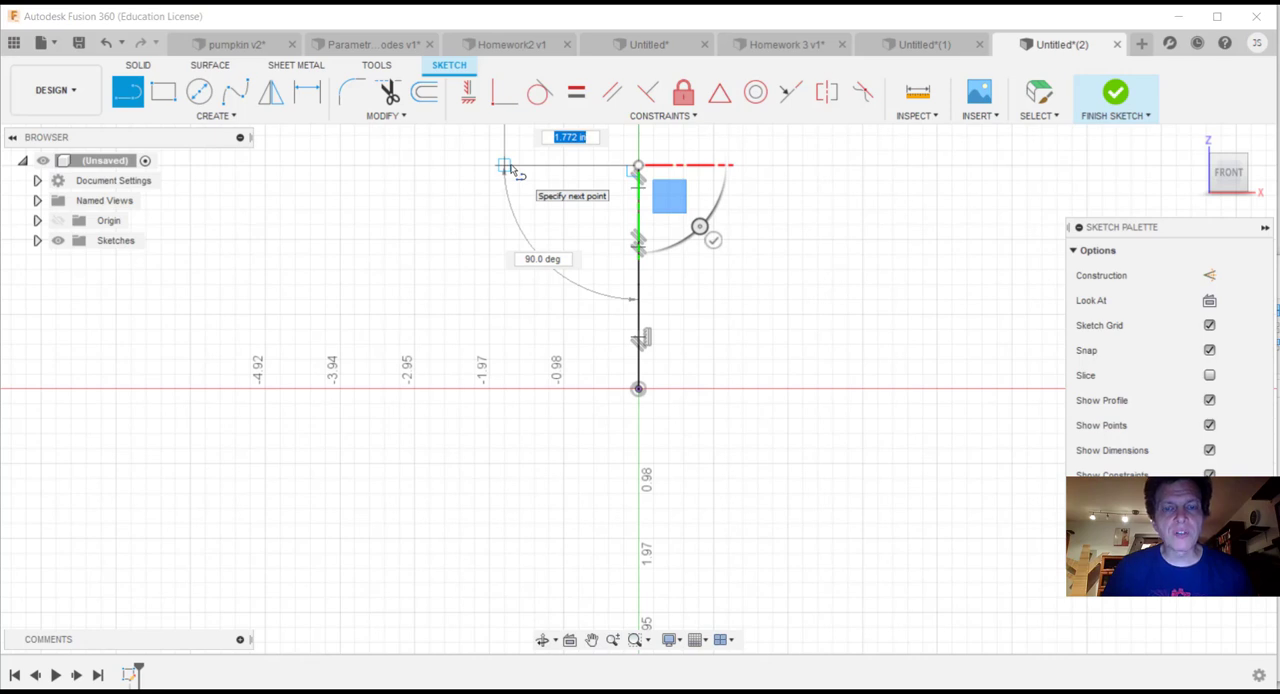
pyautogui.click(505, 166)
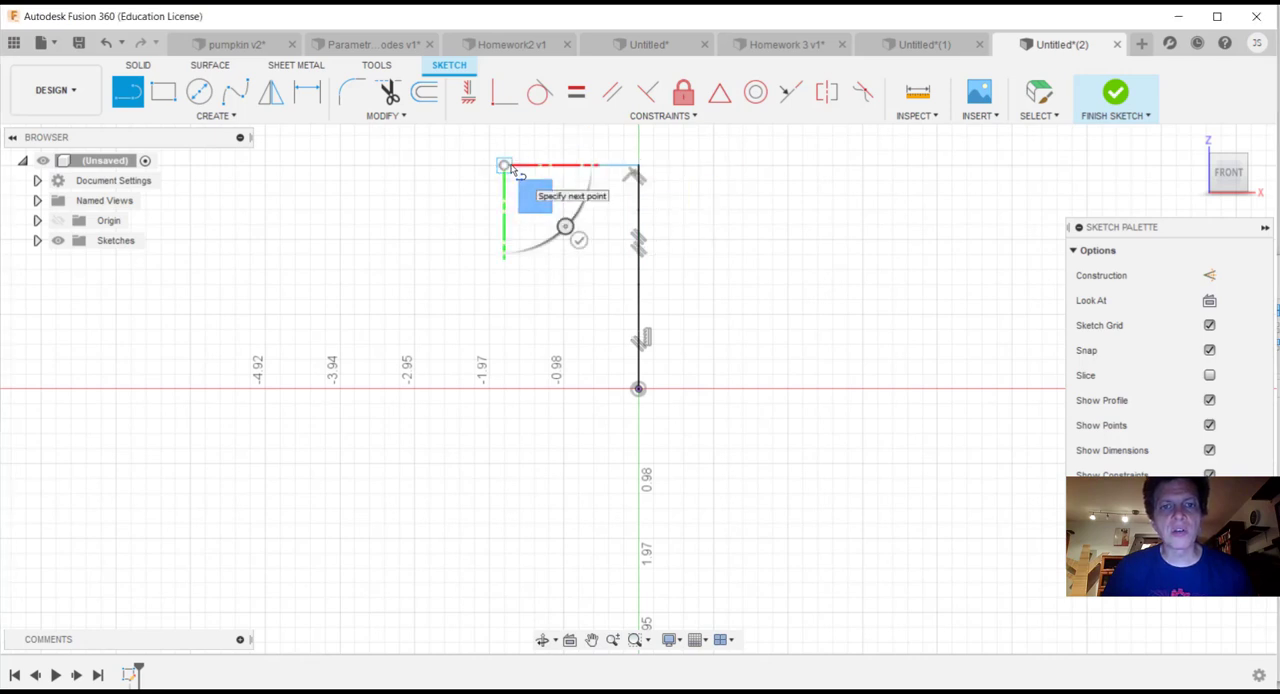
pyautogui.press('Escape')
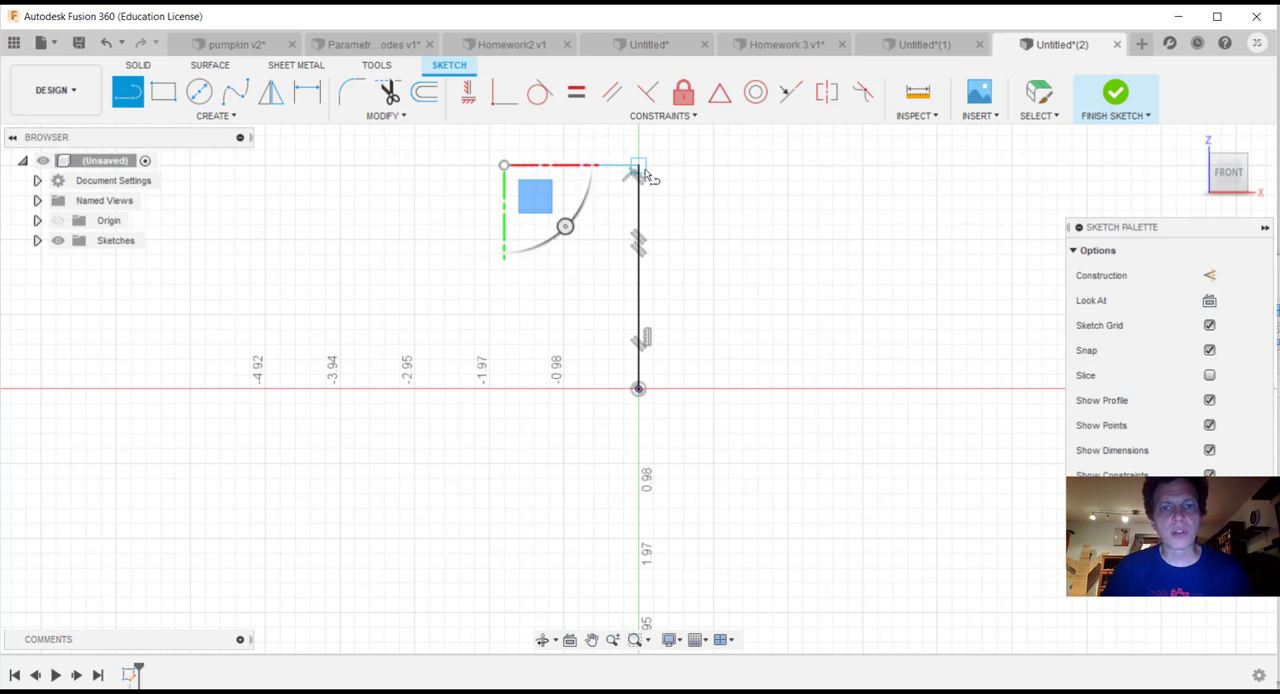
pyautogui.press('Escape')
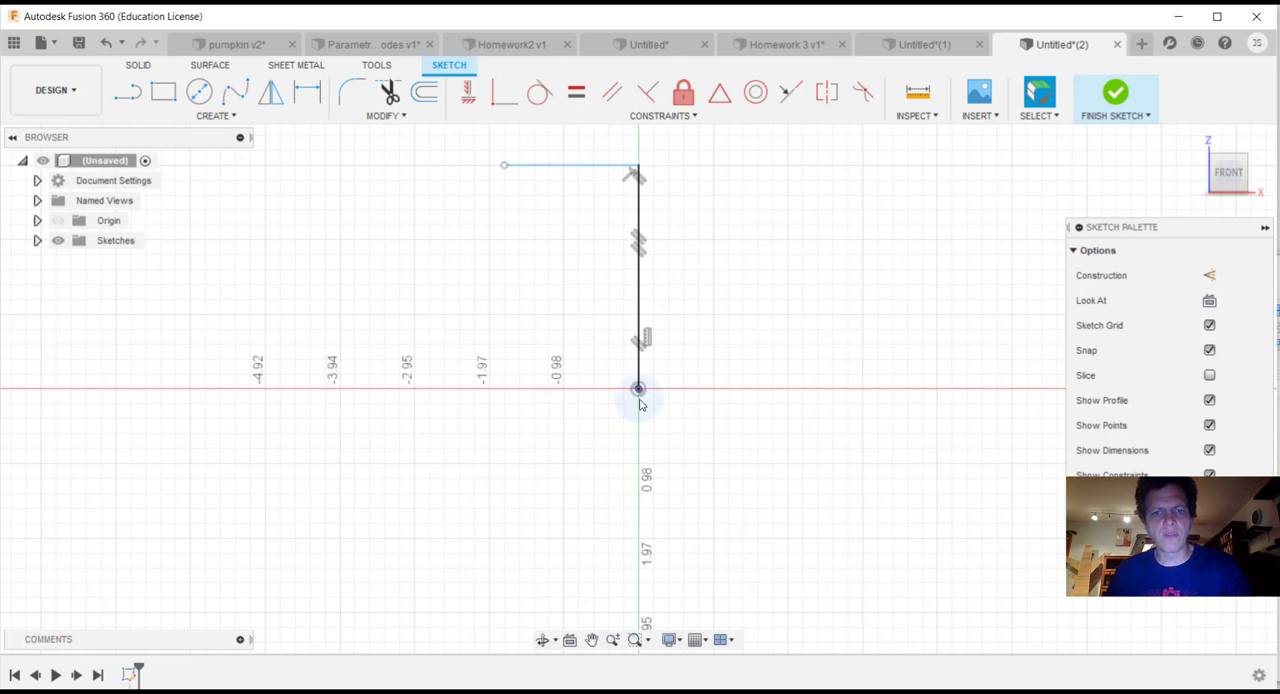
# Step: Draw two end-to-end horizontal line segments leftward from the origin along the X axis, each about 2.76 in long
pyautogui.press('l')
pyautogui.click(638, 390)
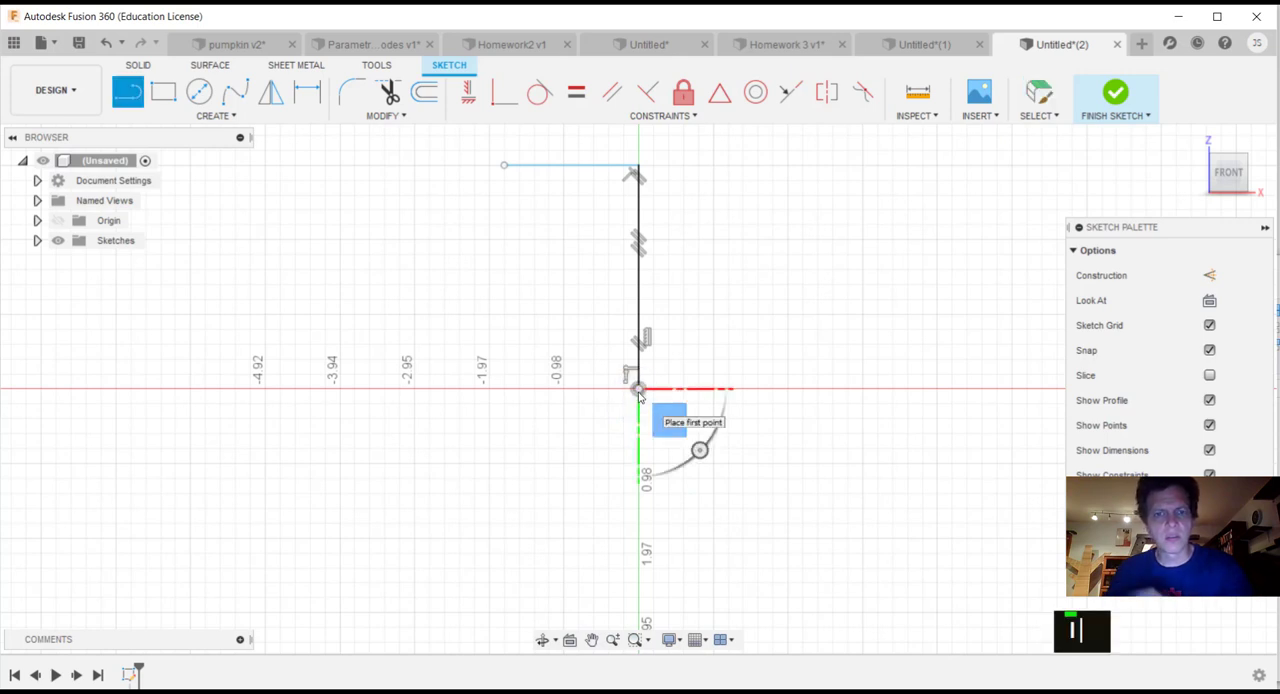
pyautogui.moveTo(620, 392)
pyautogui.mouseDown()
pyautogui.moveTo(491, 391)
pyautogui.moveTo(477, 377)
pyautogui.moveTo(437, 399)
pyautogui.mouseUp()
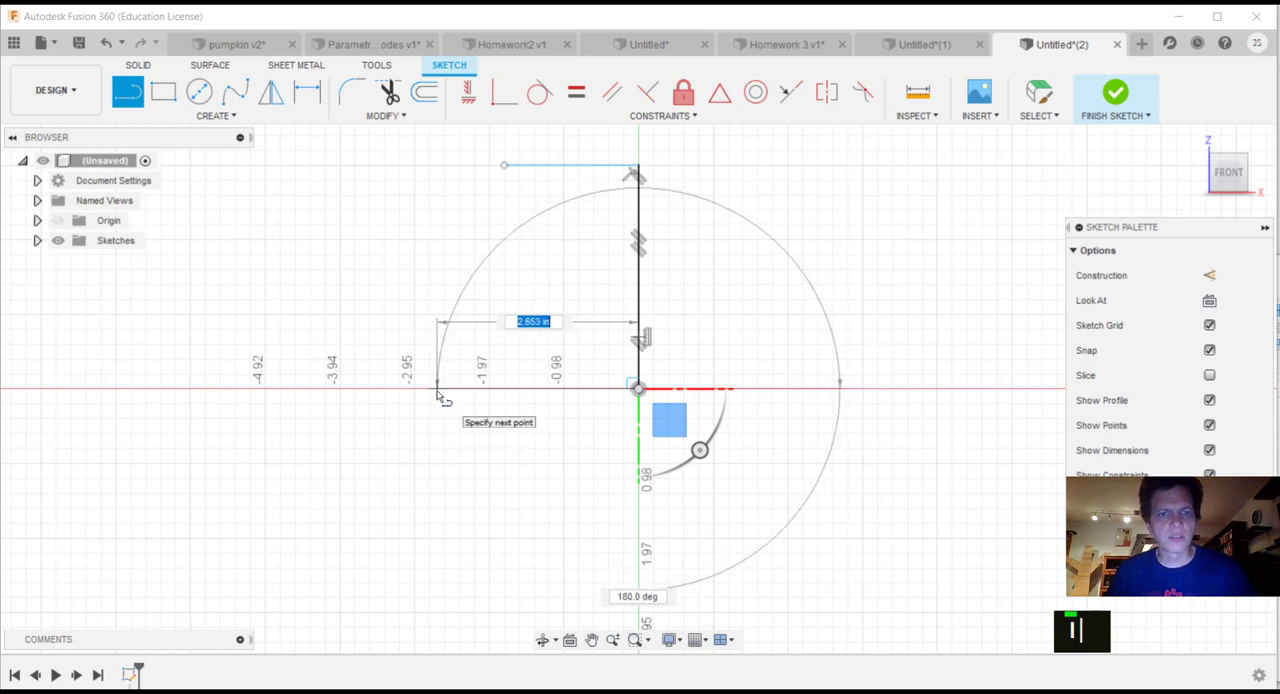
pyautogui.click(432, 390)
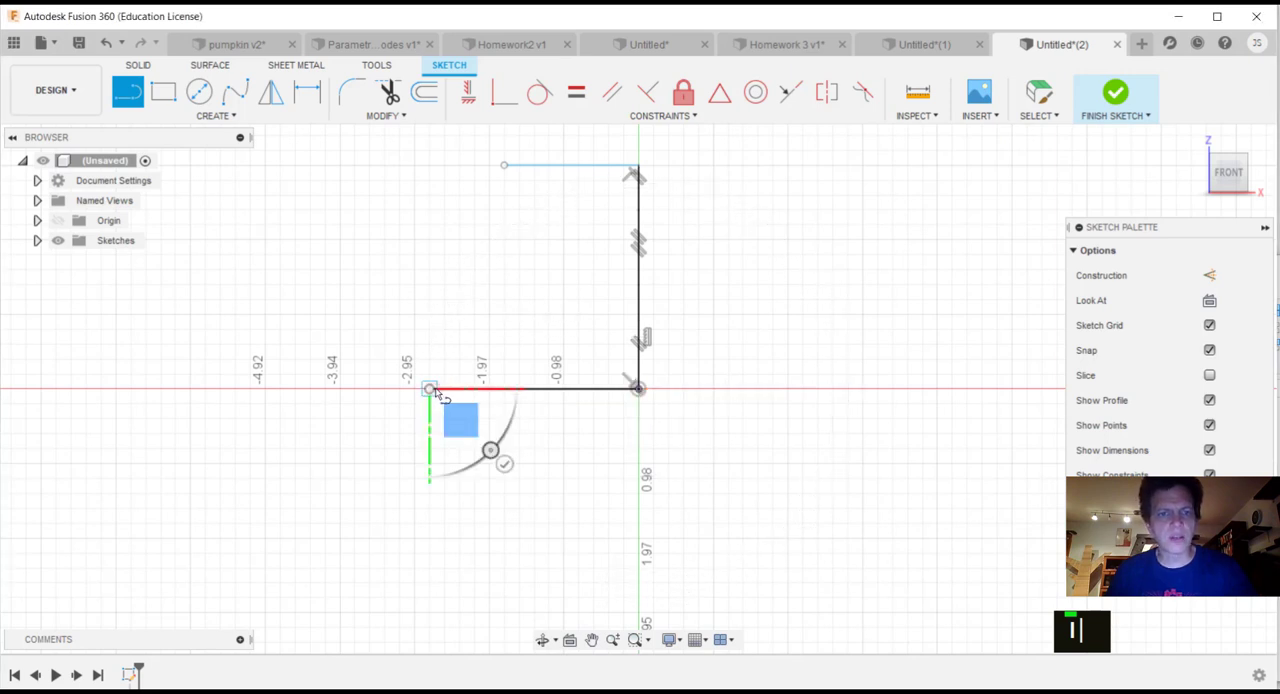
pyautogui.click(221, 389)
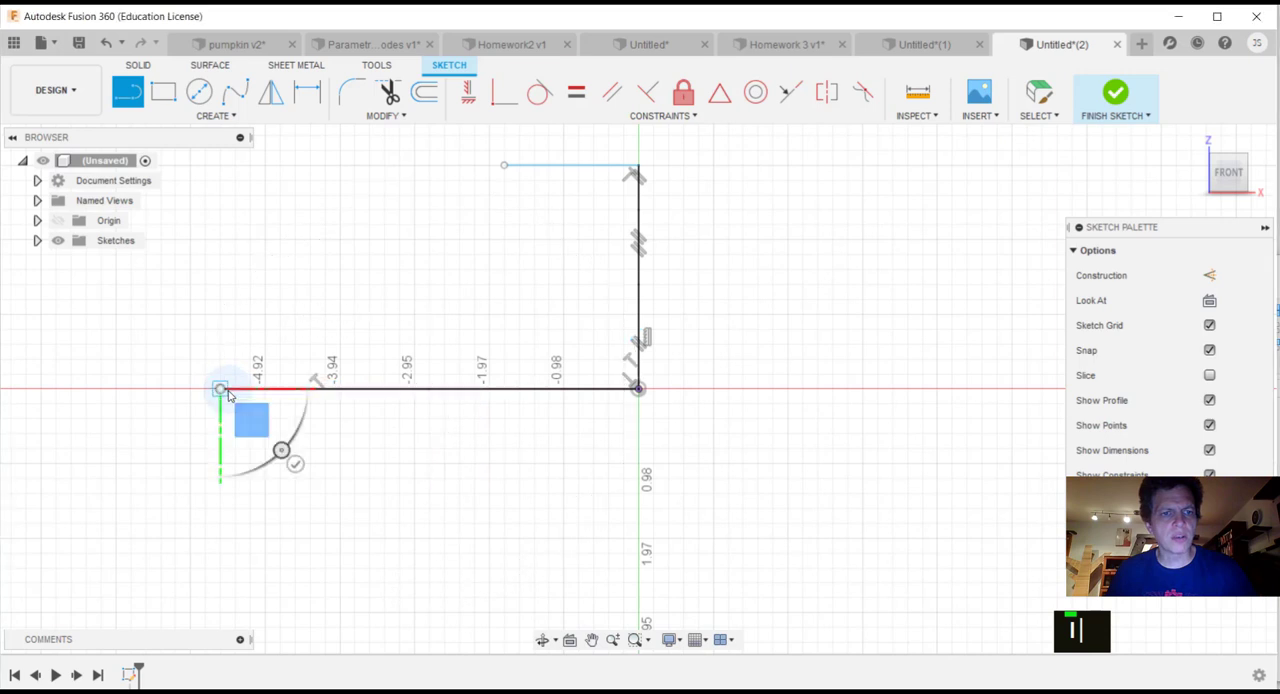
pyautogui.click(295, 465)
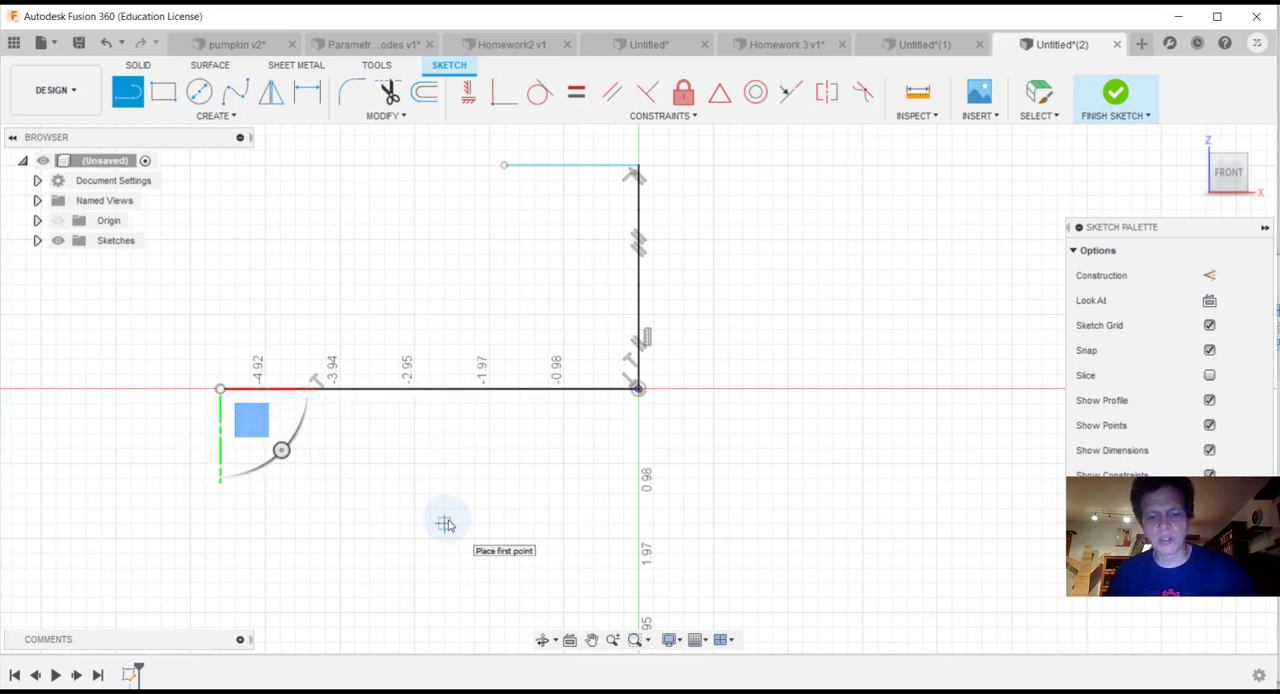
# Step: Dimension the horizontal segment starting at the origin to a length of 5 in, with the dimension below the line
pyautogui.press('d')
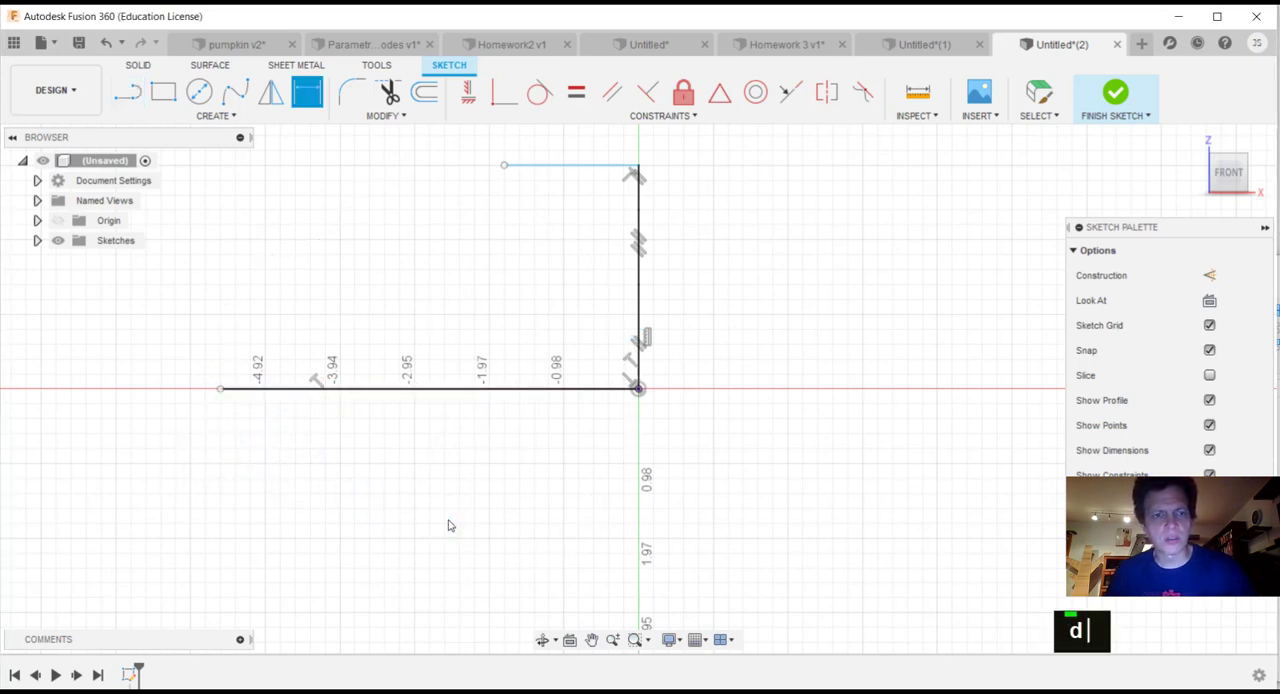
pyautogui.click(530, 390)
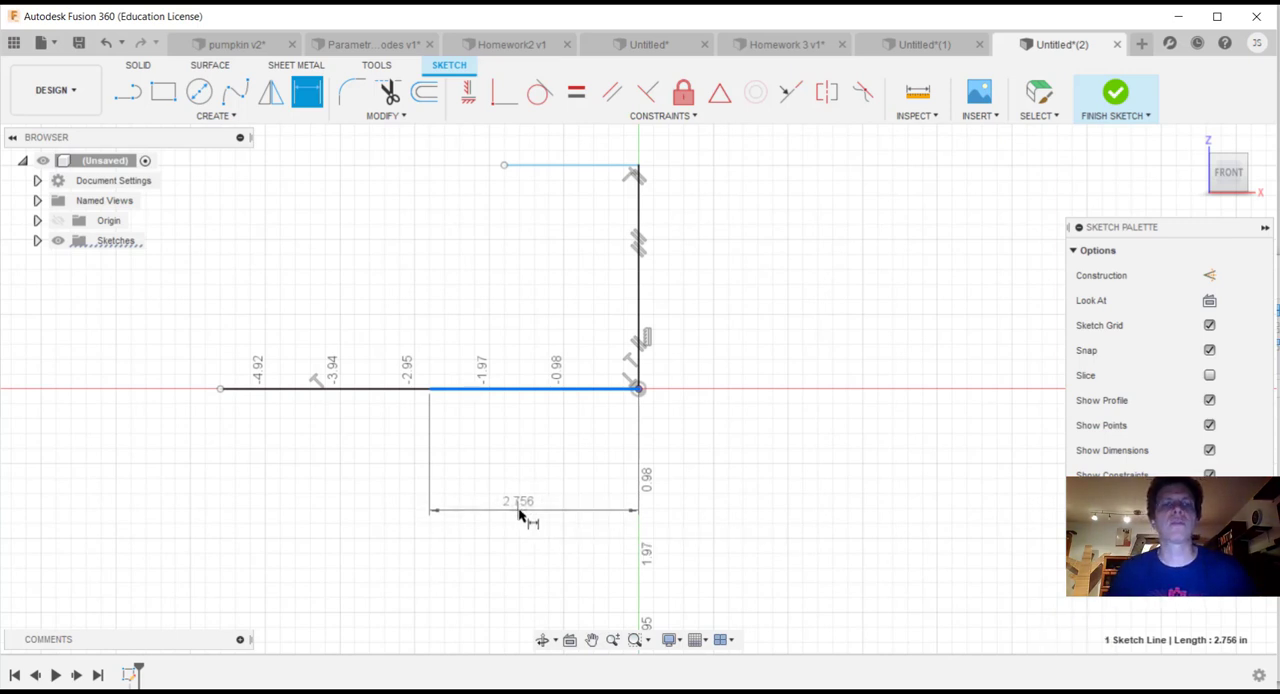
pyautogui.click(525, 516)
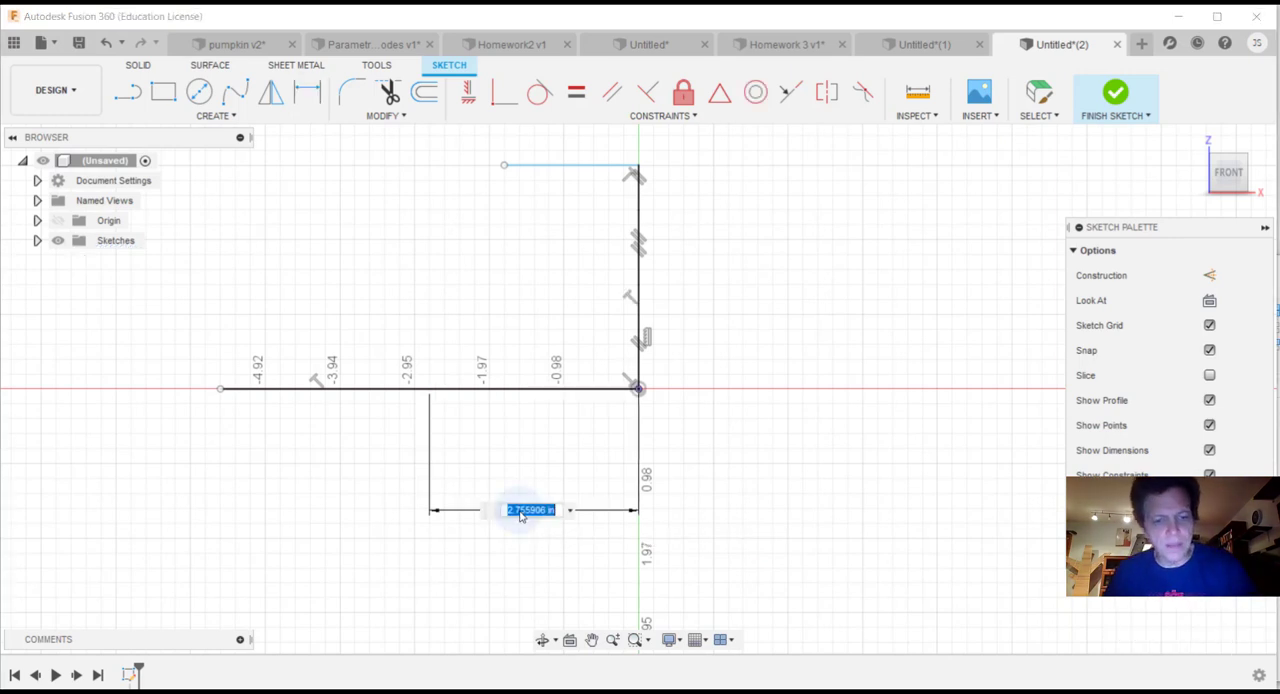
pyautogui.write('5')
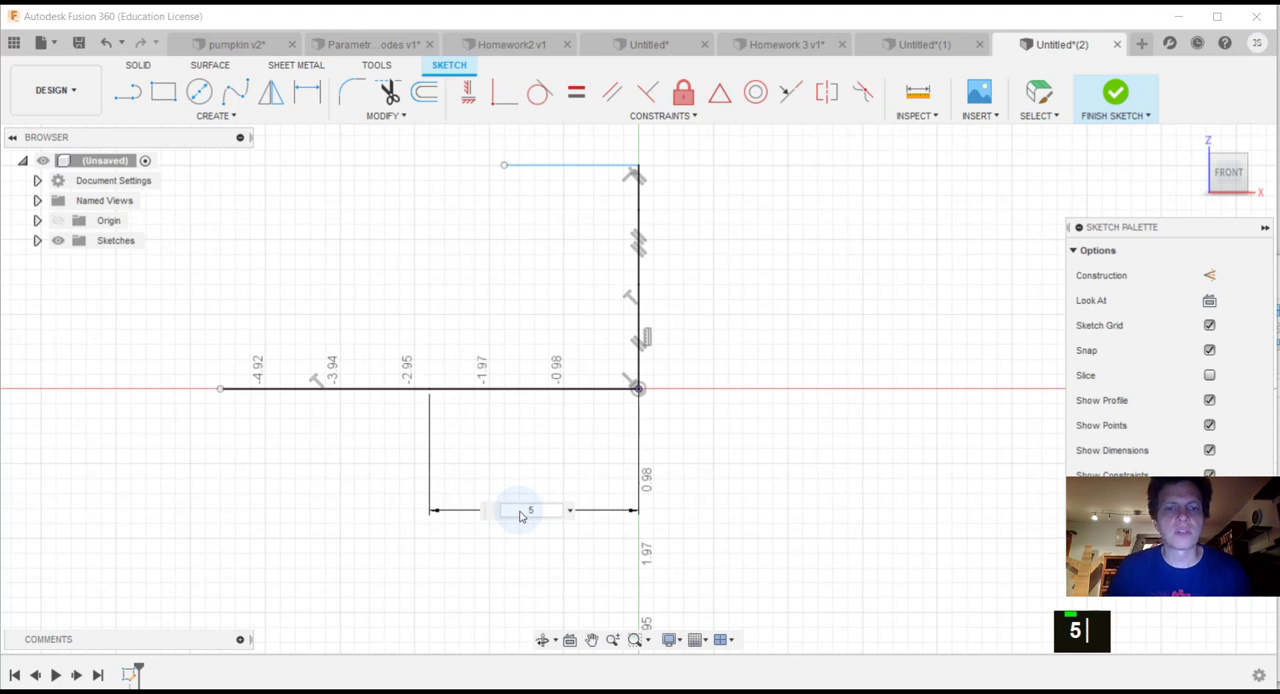
pyautogui.press('Return')
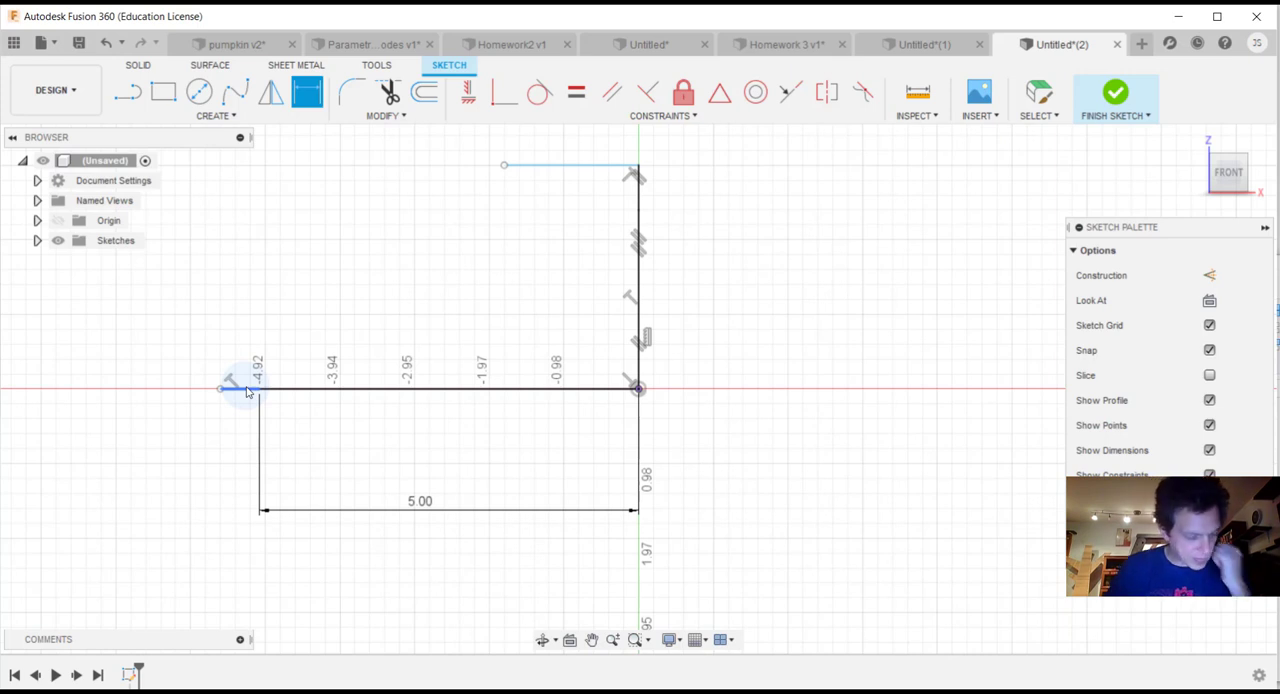
# Step: Dimension the outer horizontal segment to 8 in, in line with the 5 in dimension
pyautogui.click(248, 391)
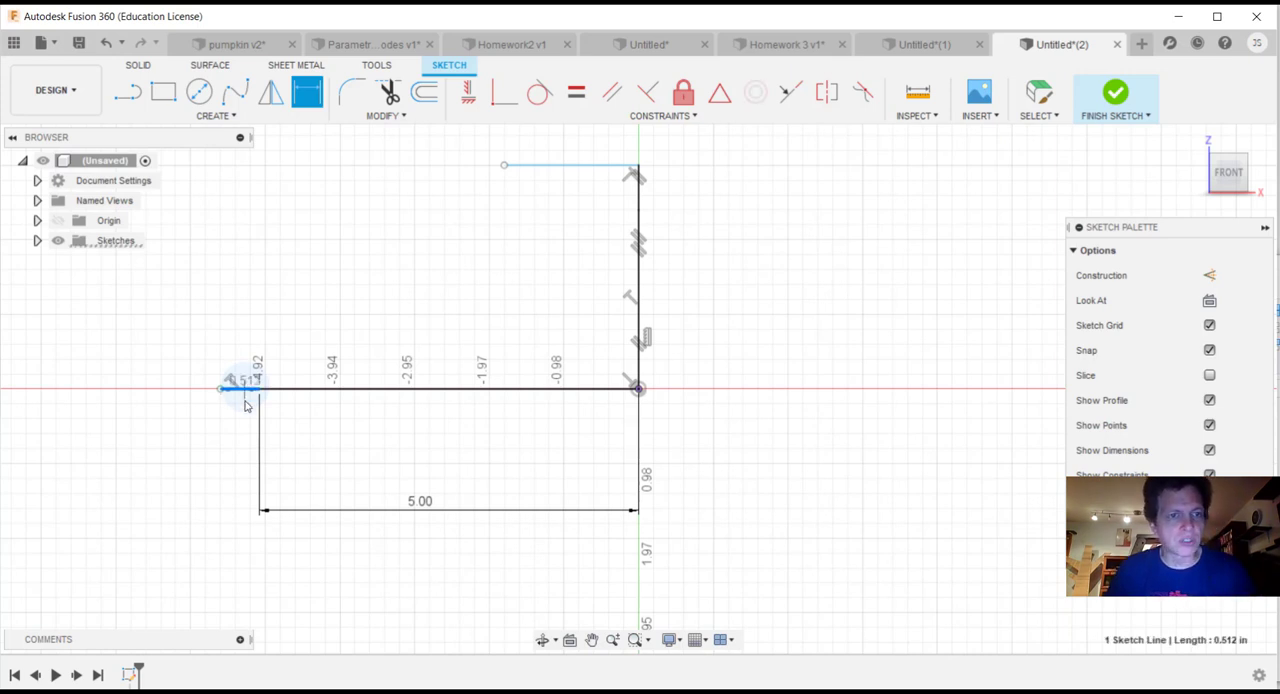
pyautogui.click(237, 512)
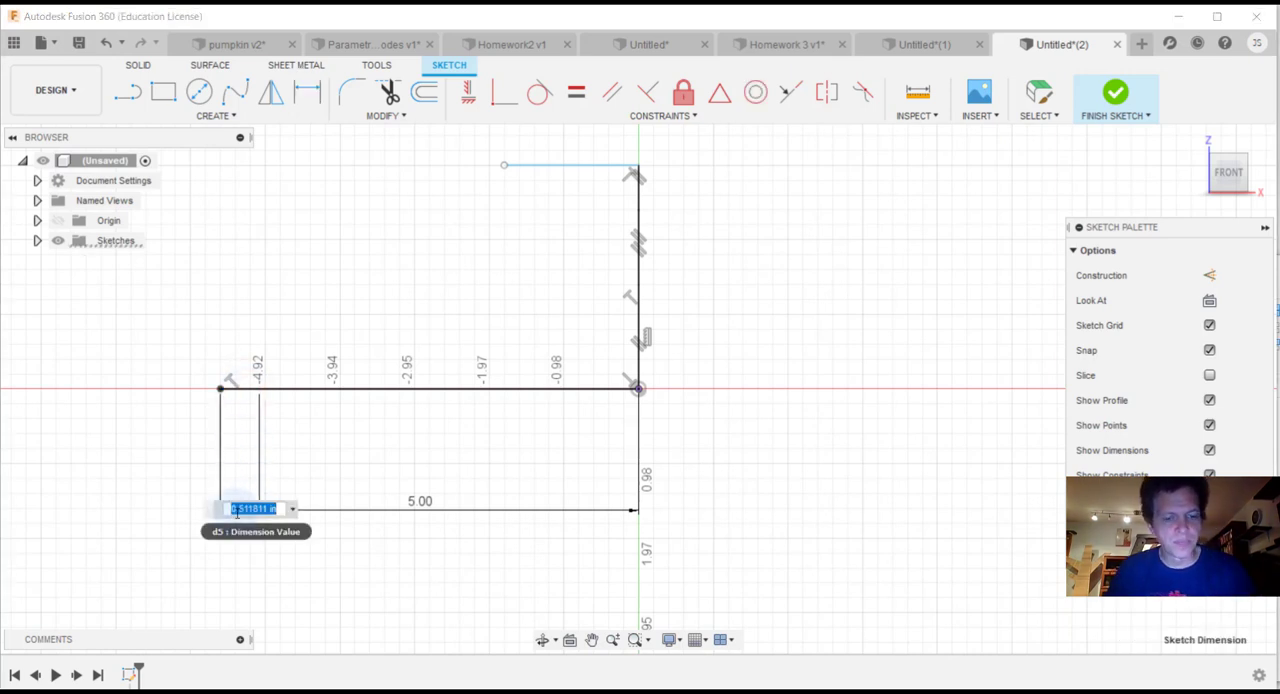
pyautogui.write('8')
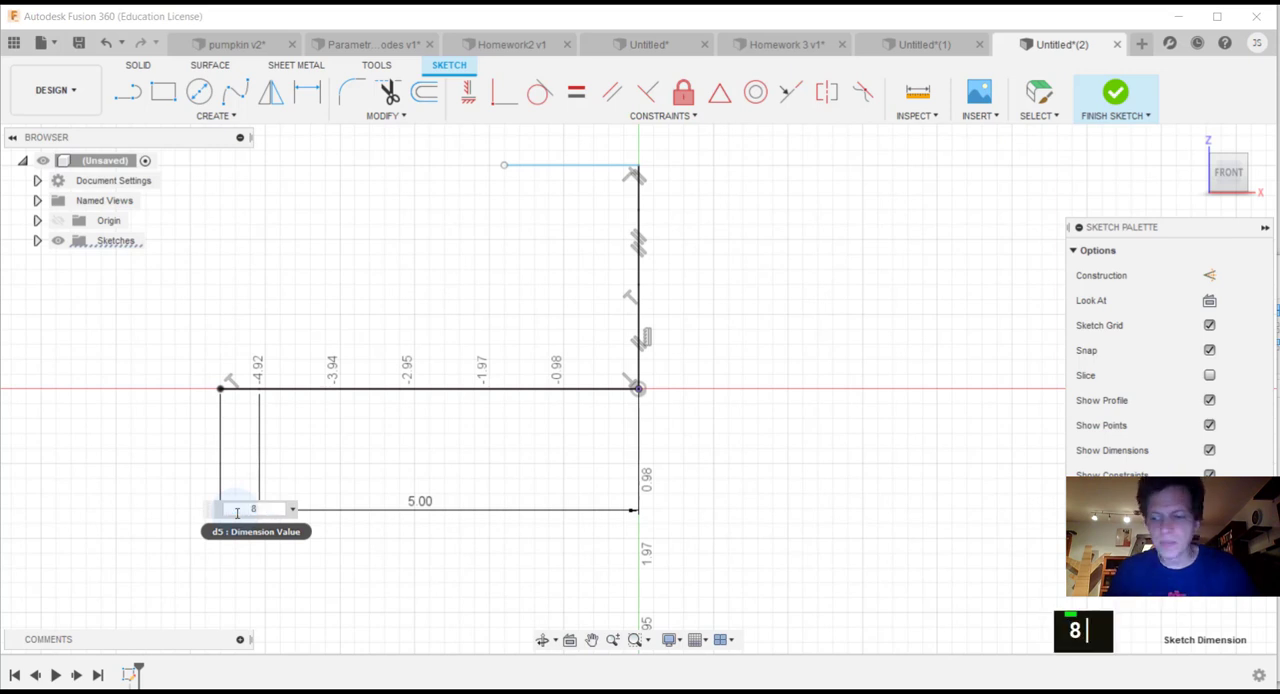
pyautogui.press('Return')
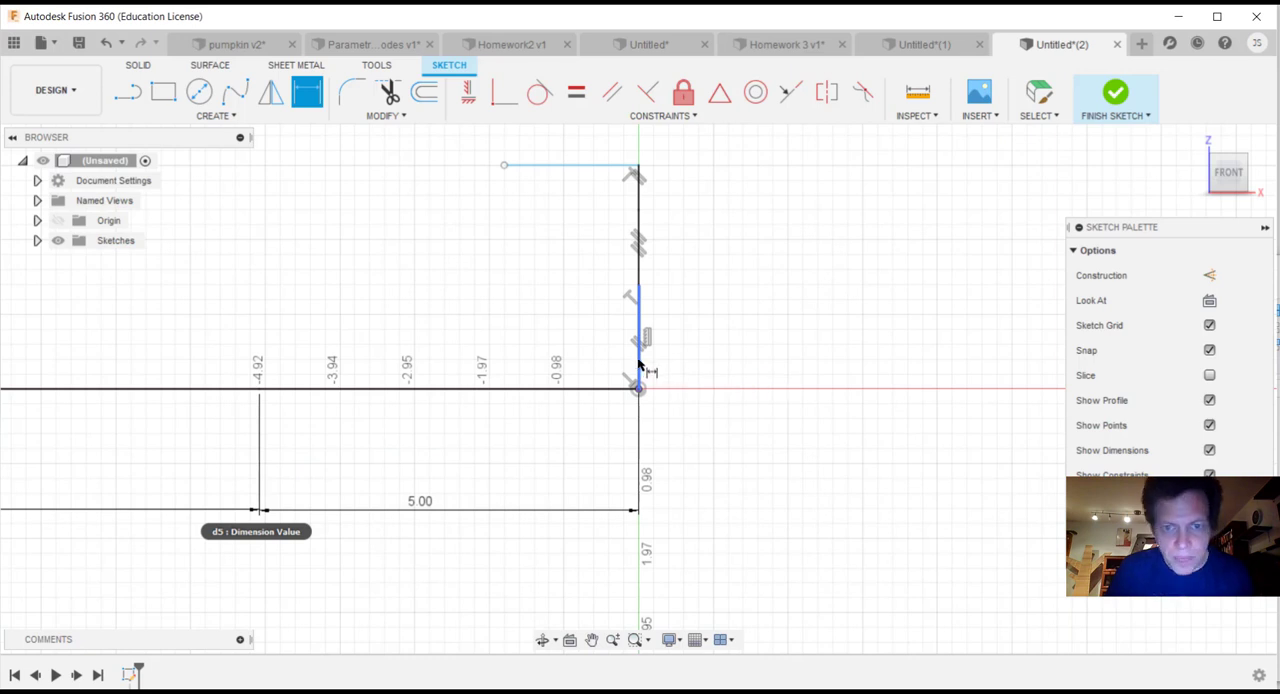
# Step: Dimension the lowest vertical segment above the origin to 5.5 in, with the dimension right of the line
pyautogui.click(638, 362)
pyautogui.click(787, 335)
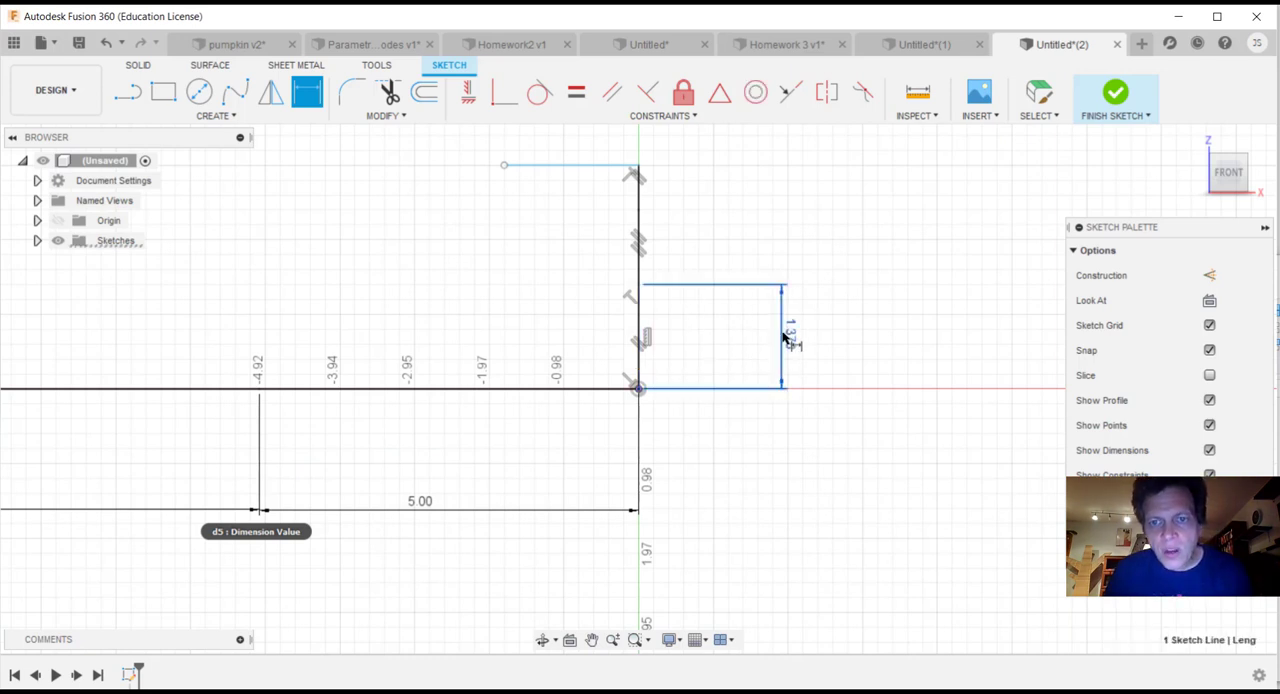
pyautogui.write('5.5')
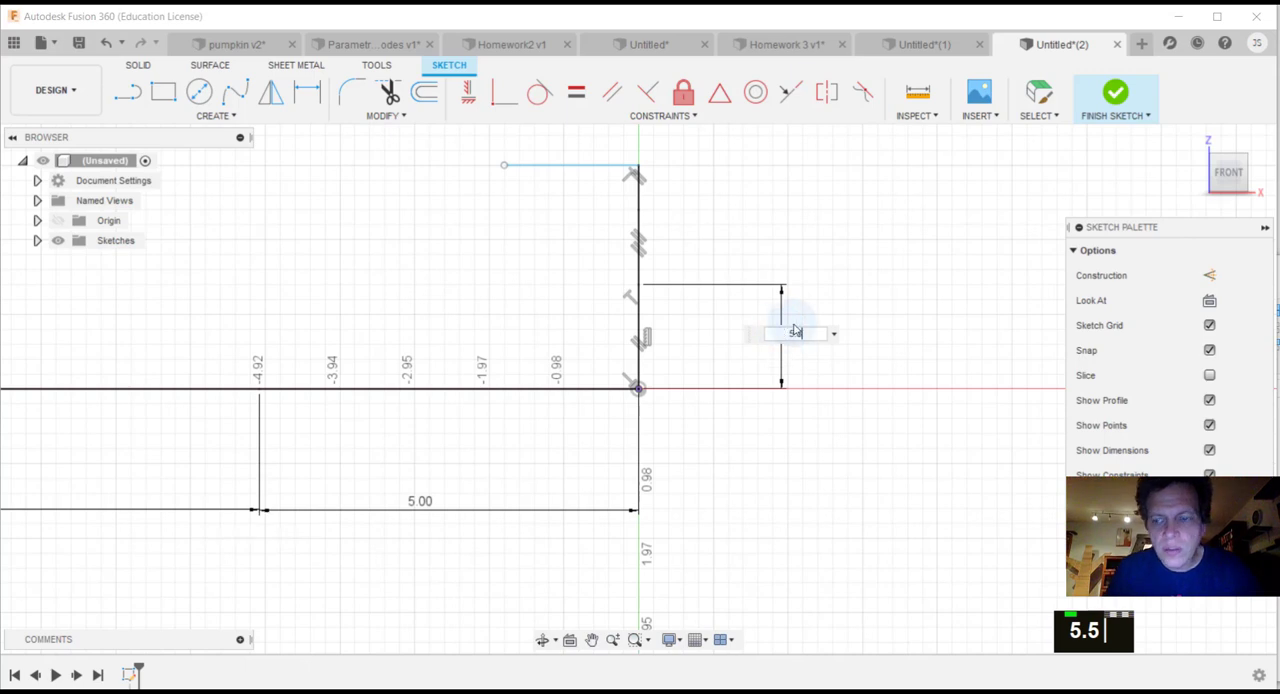
pyautogui.press('Return')
# Step: Undo the 5.5 in value on the lowest vertical segment while keeping its dimension in place
pyautogui.scroll(5, 800, 331)
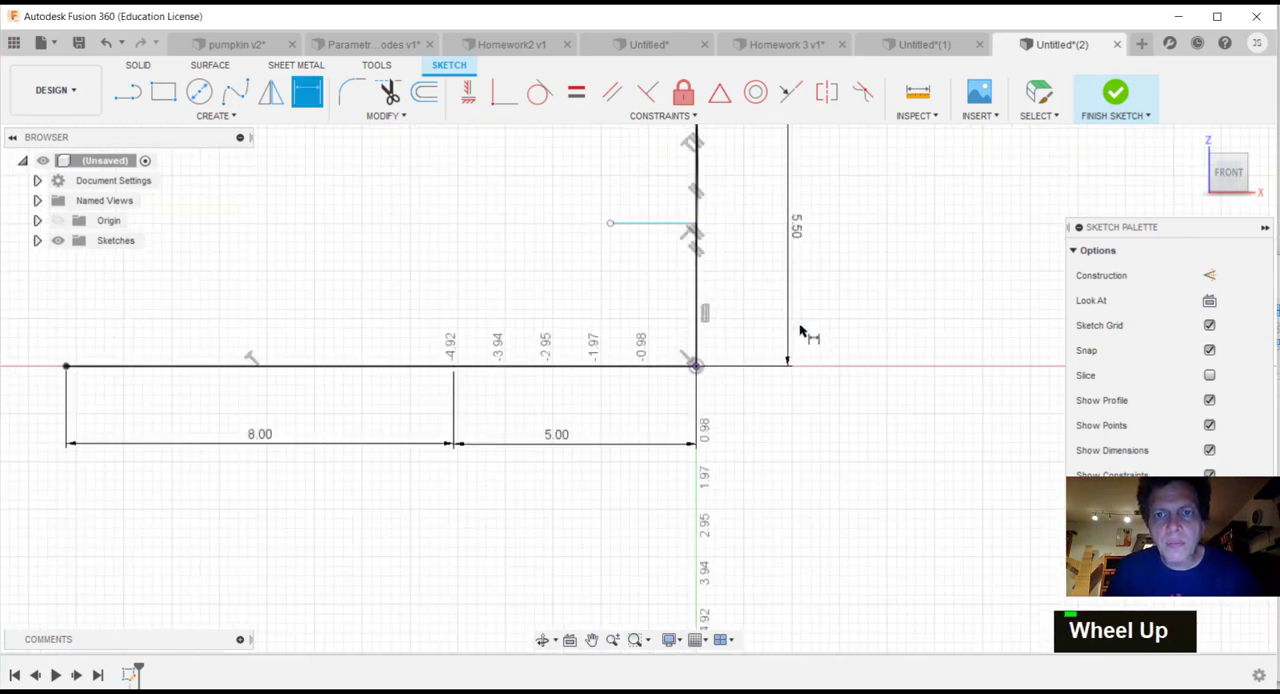
pyautogui.scroll(-6, 790, 340)
pyautogui.press('d')
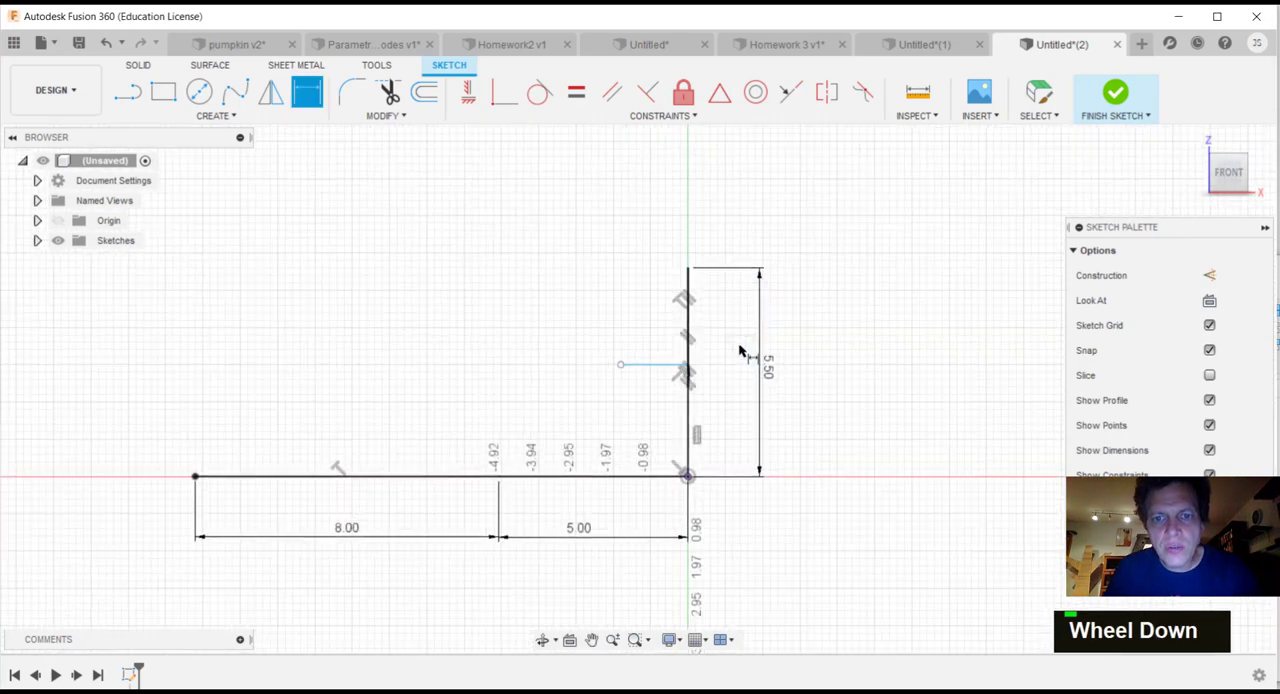
pyautogui.scroll(2, 662, 484)
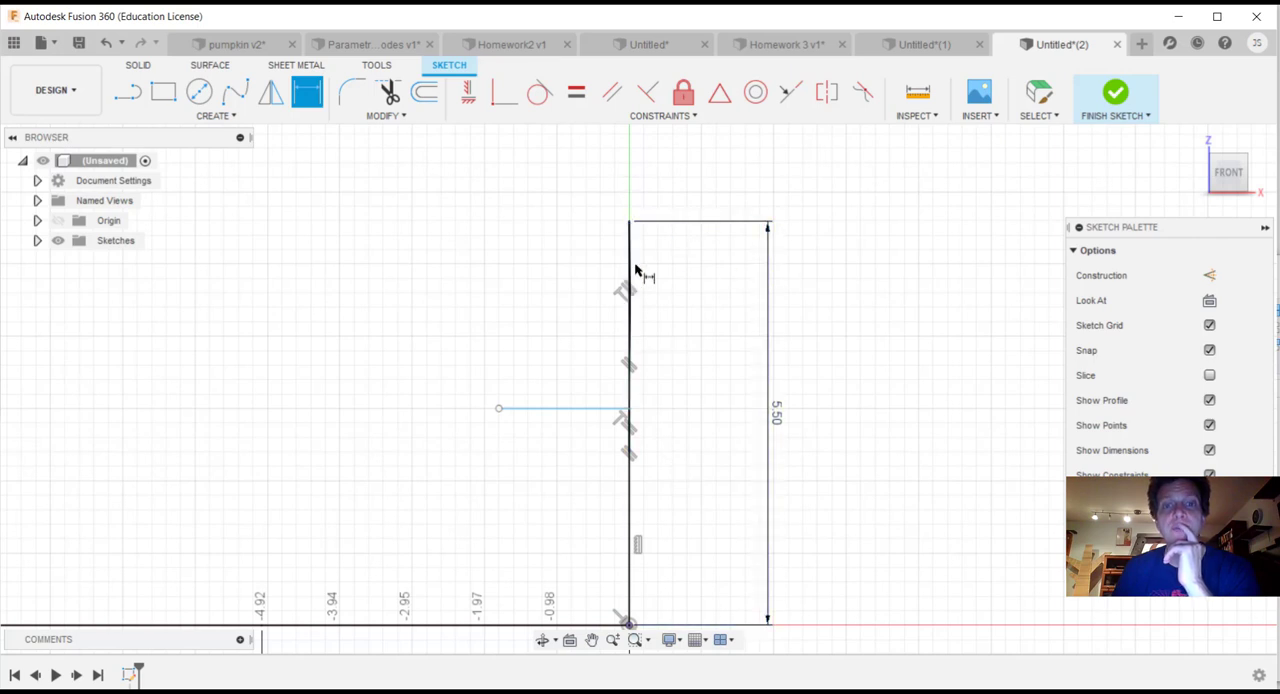
pyautogui.hotkey('ctrl', 'z')
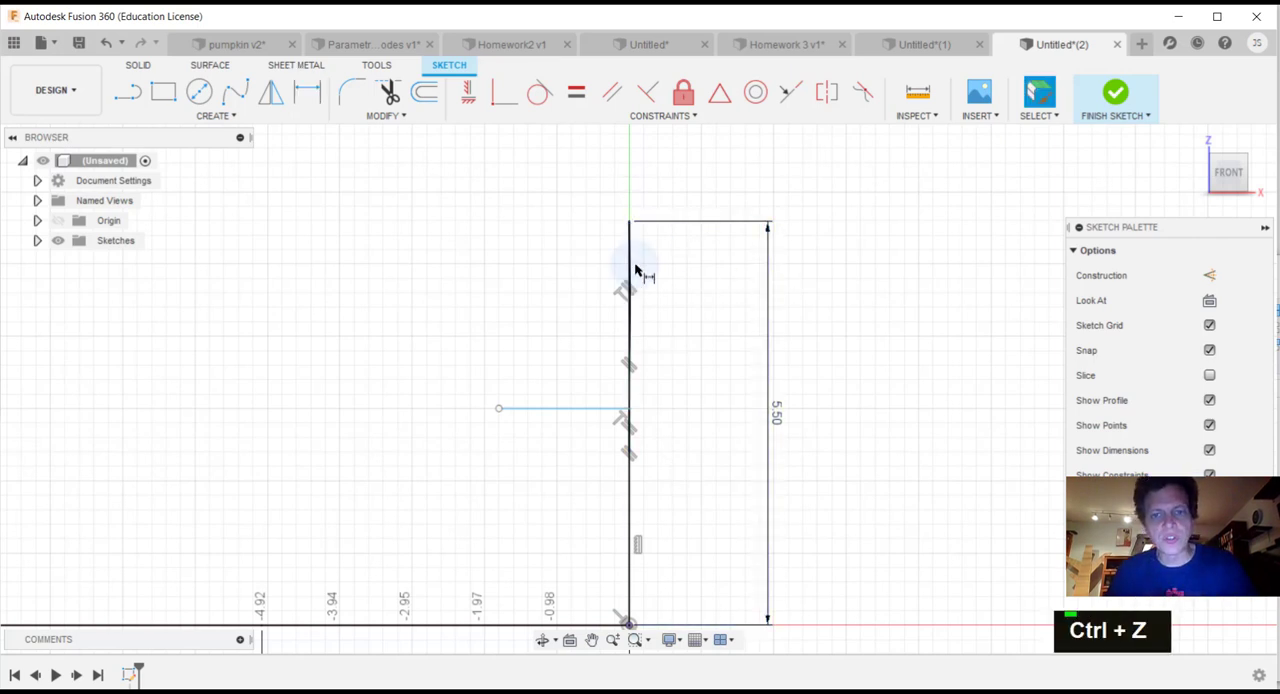
pyautogui.hotkey('ctrl', 'z')
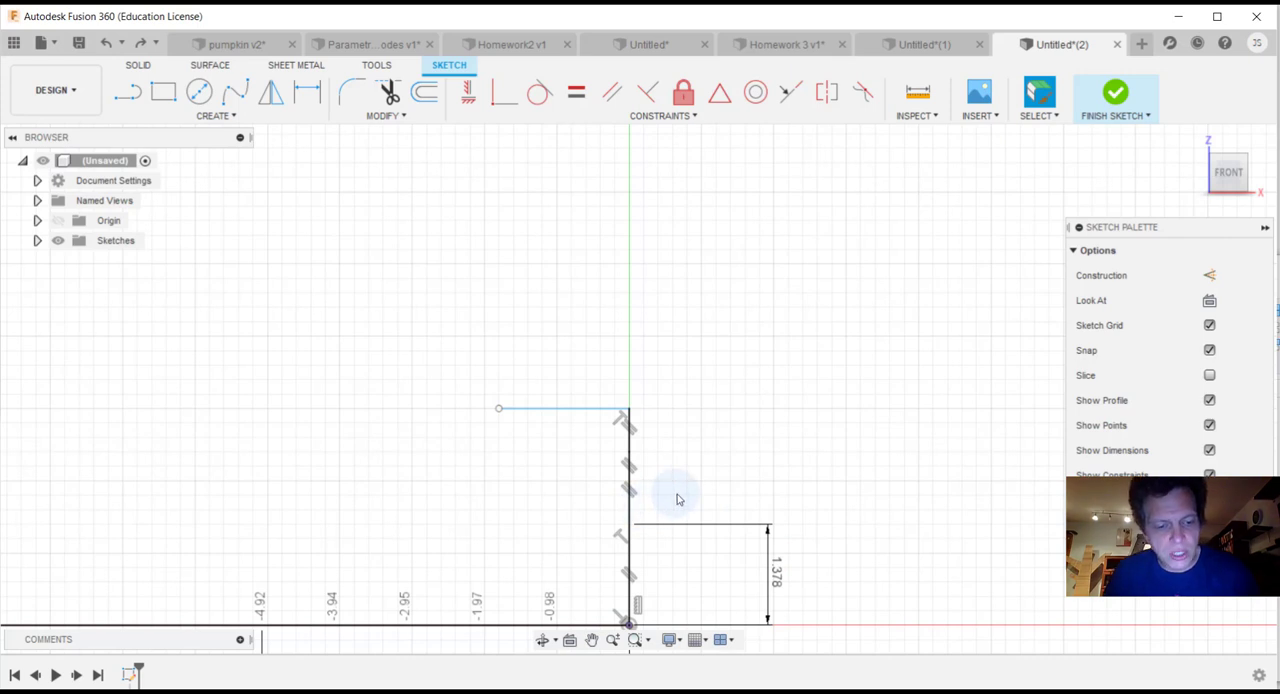
# Step: Dimension the uppermost vertical segment to 3 in, with the dimension on the side opposite the horizontal lines
pyautogui.press('d')
pyautogui.click(629, 430)
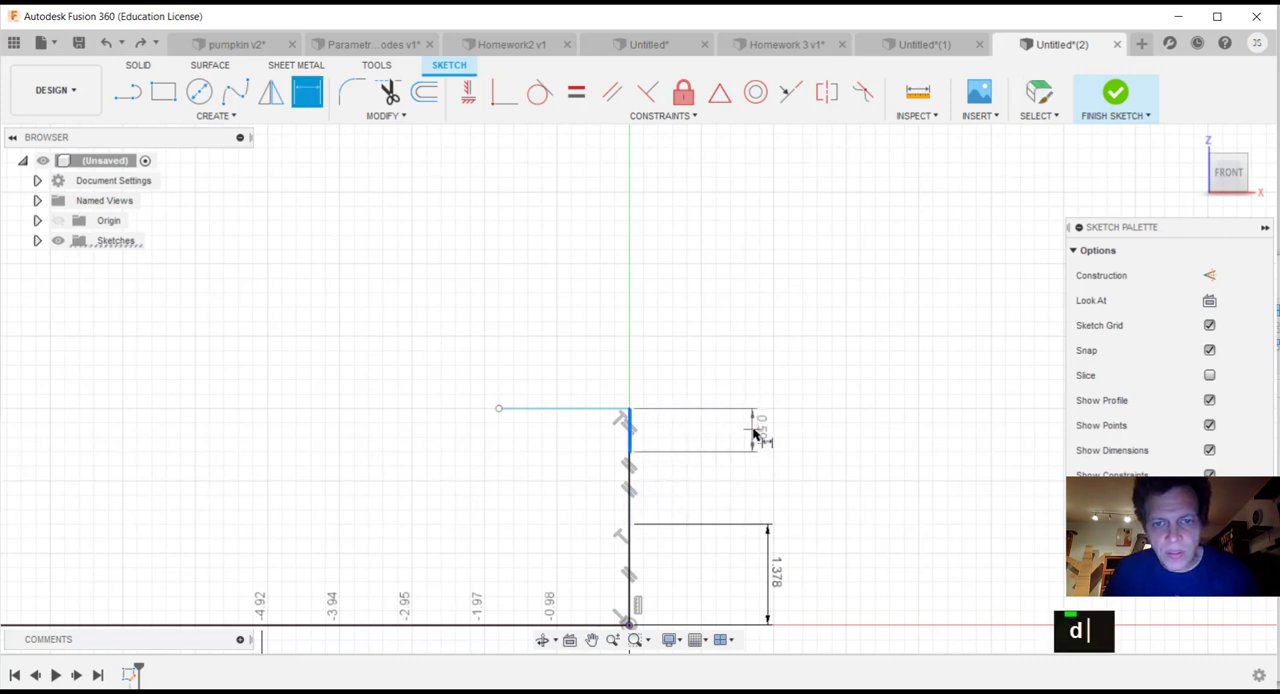
pyautogui.click(773, 438)
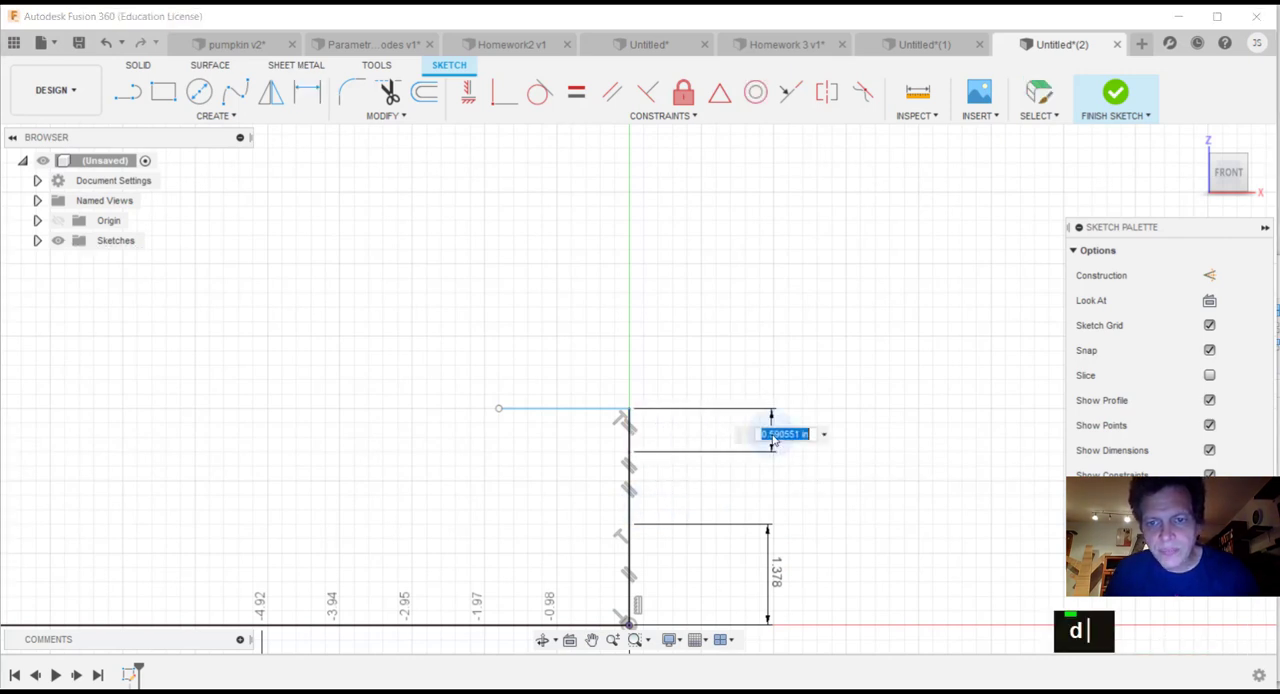
pyautogui.write('3')
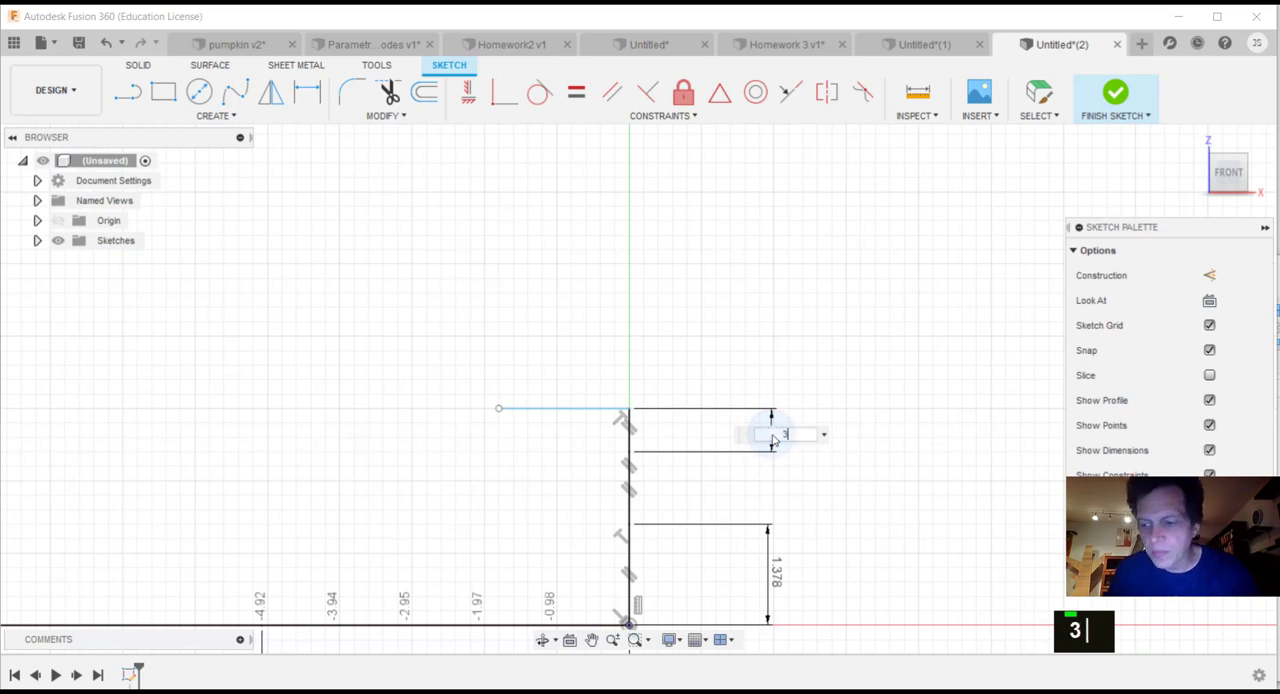
pyautogui.press('Return')
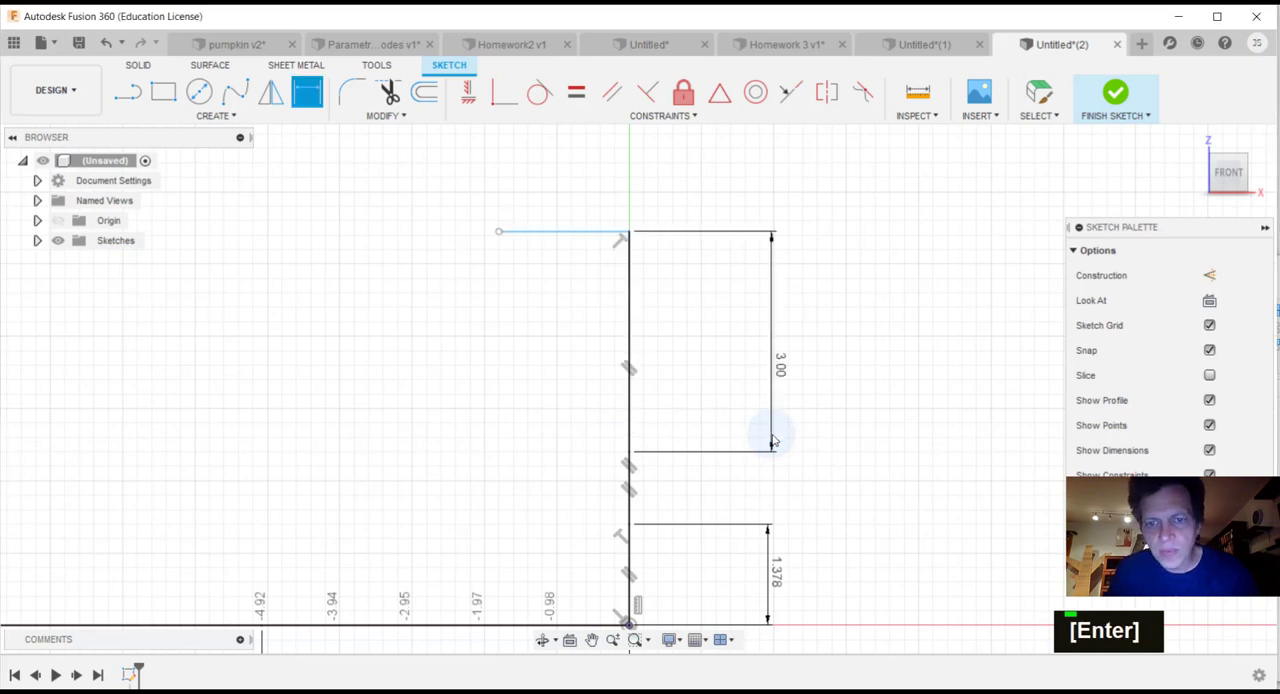
# Step: Dimension the middle vertical segment to 1 in, in line with the dimension of the segment below it
pyautogui.click(631, 484)
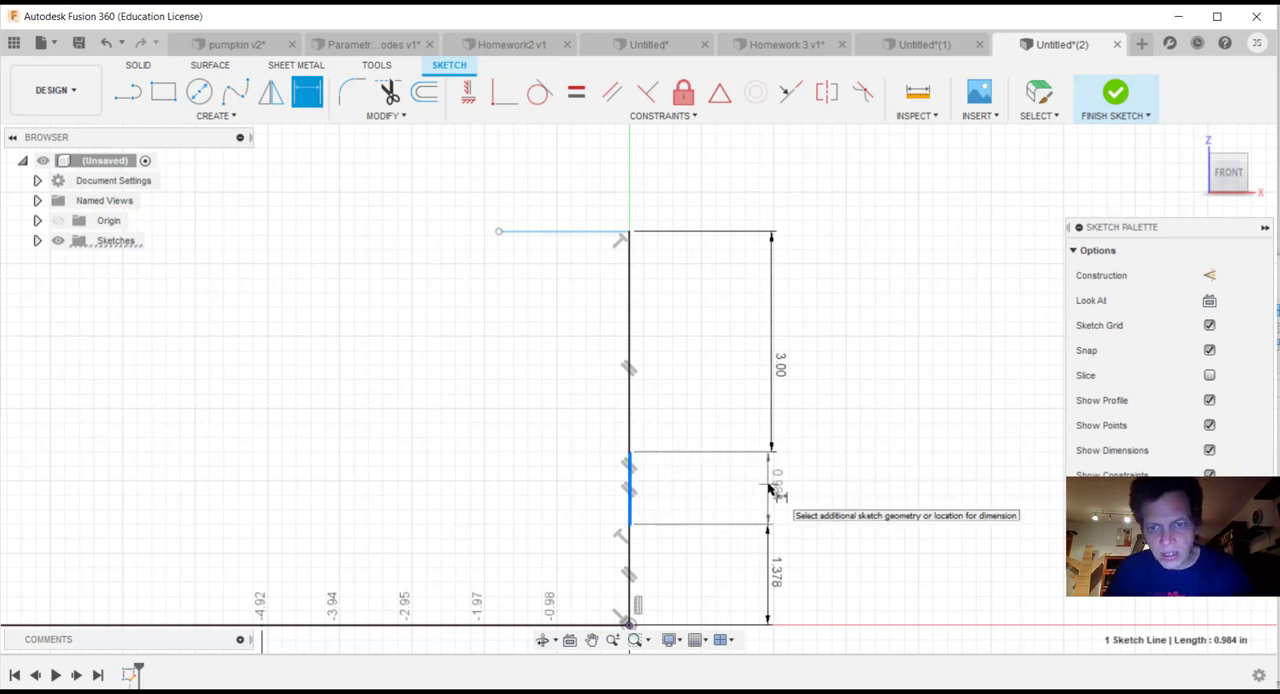
pyautogui.click(768, 487)
pyautogui.write('1')
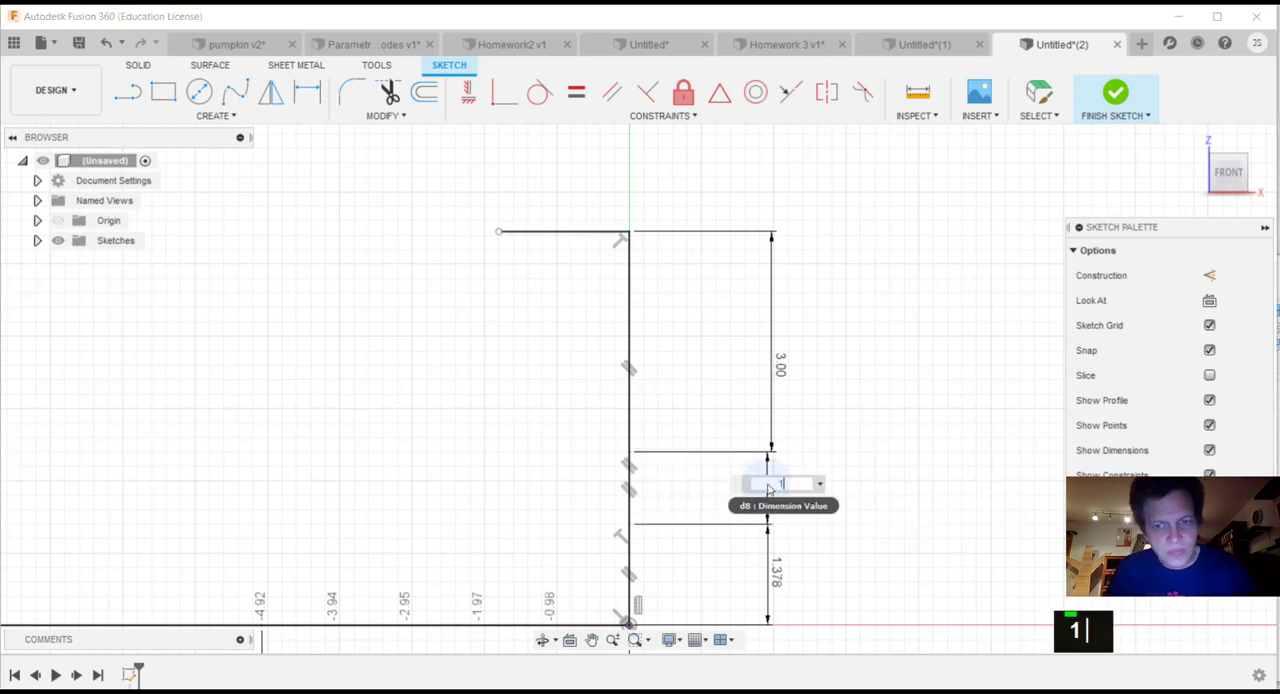
pyautogui.press('Return')
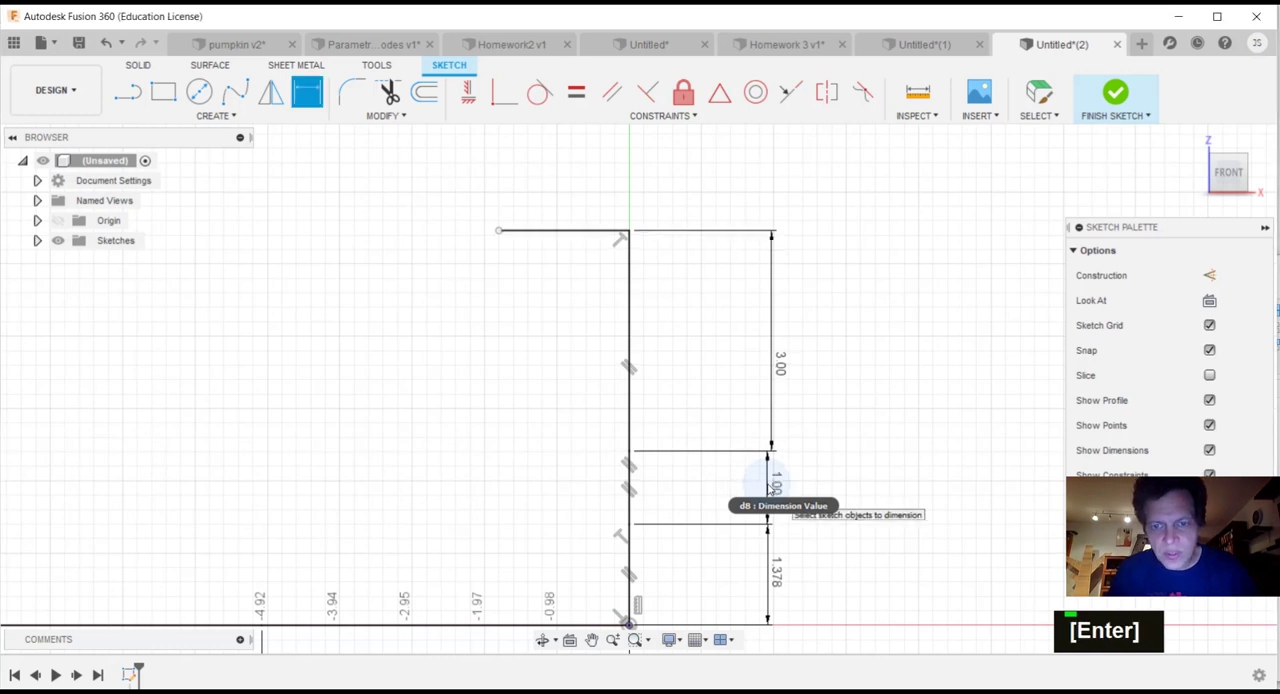
# Step: Set the lowest vertical segment's existing dimension to 5 in
pyautogui.doubleClick(775, 576)
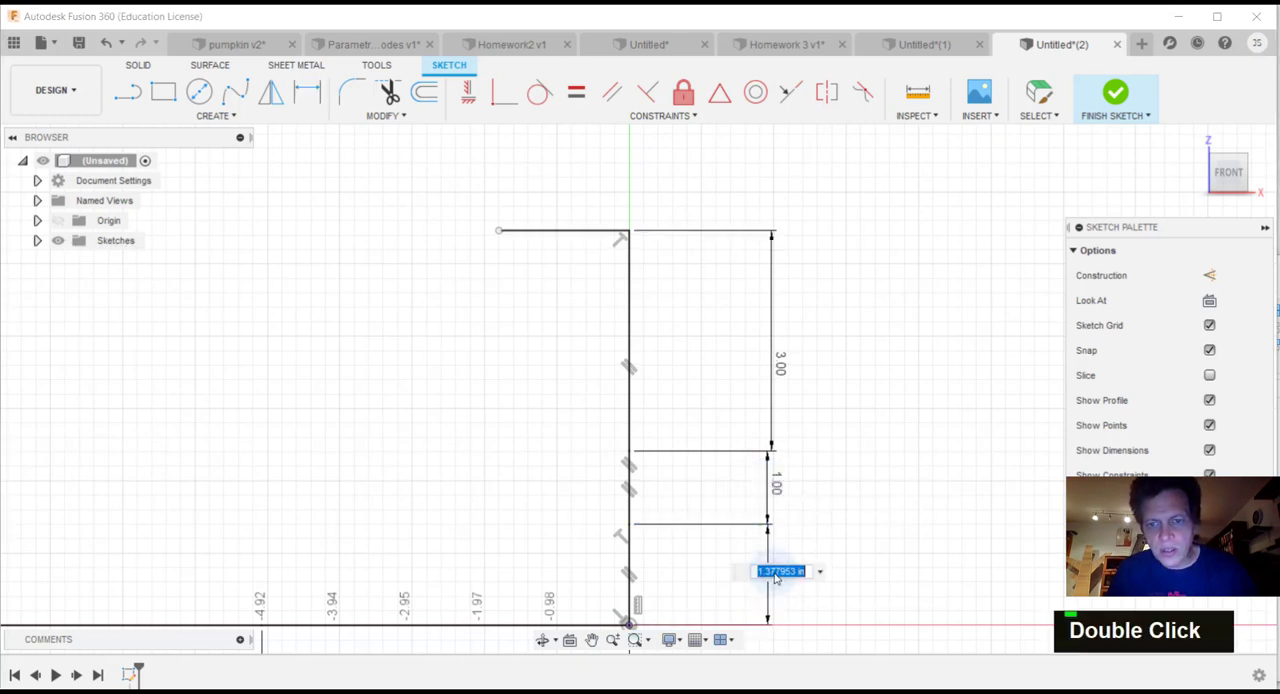
pyautogui.write('5')
pyautogui.press('Return')
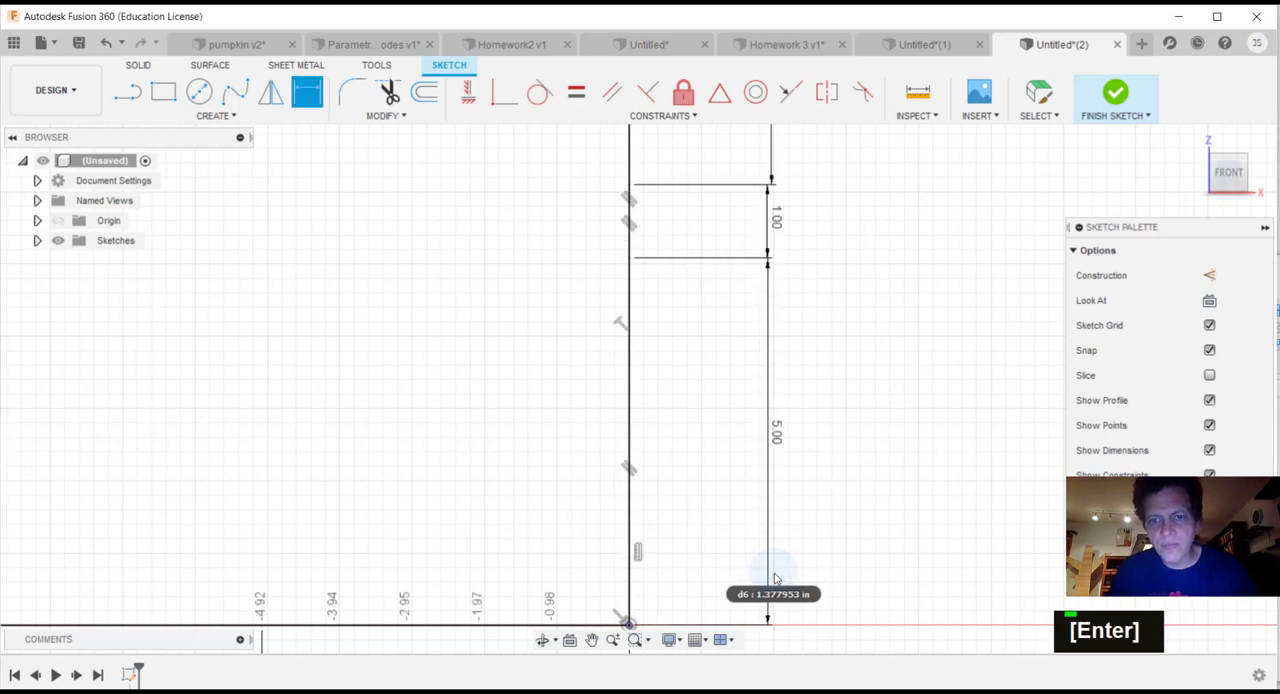
# Step: Dimension the upper horizontal line to 6 in, with the dimension above the line, and end dimensioning
pyautogui.scroll(3, 712, 400)
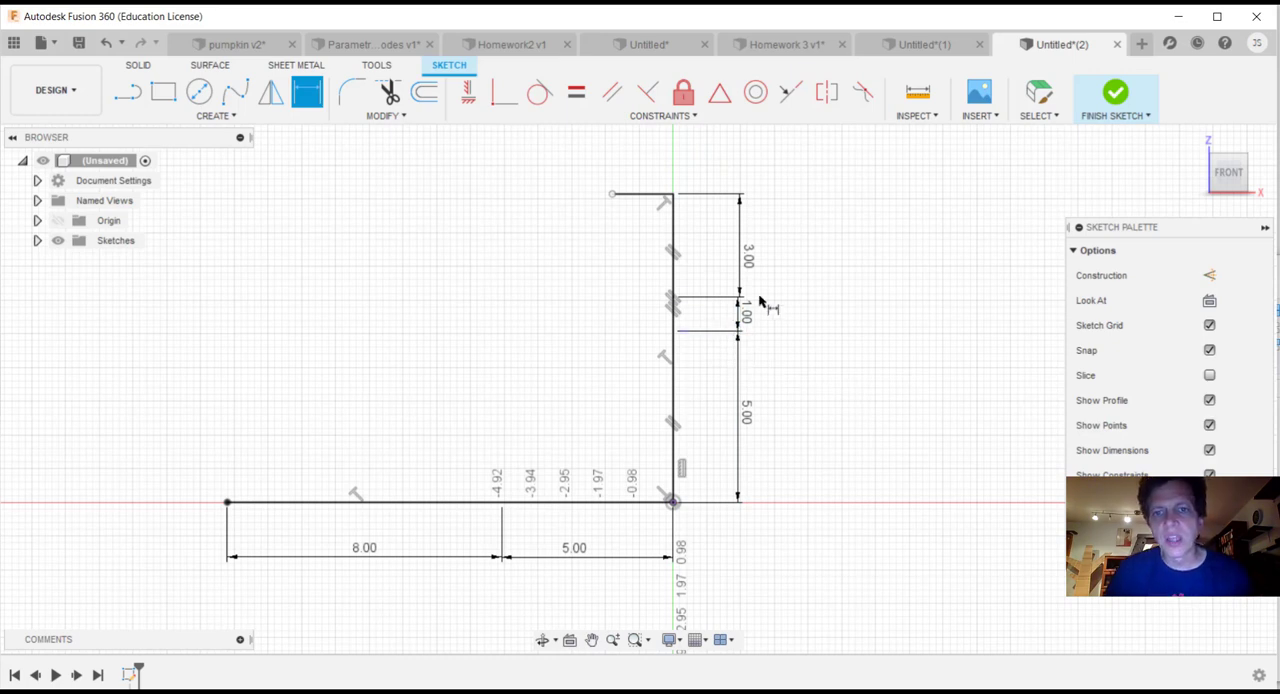
pyautogui.click(640, 196)
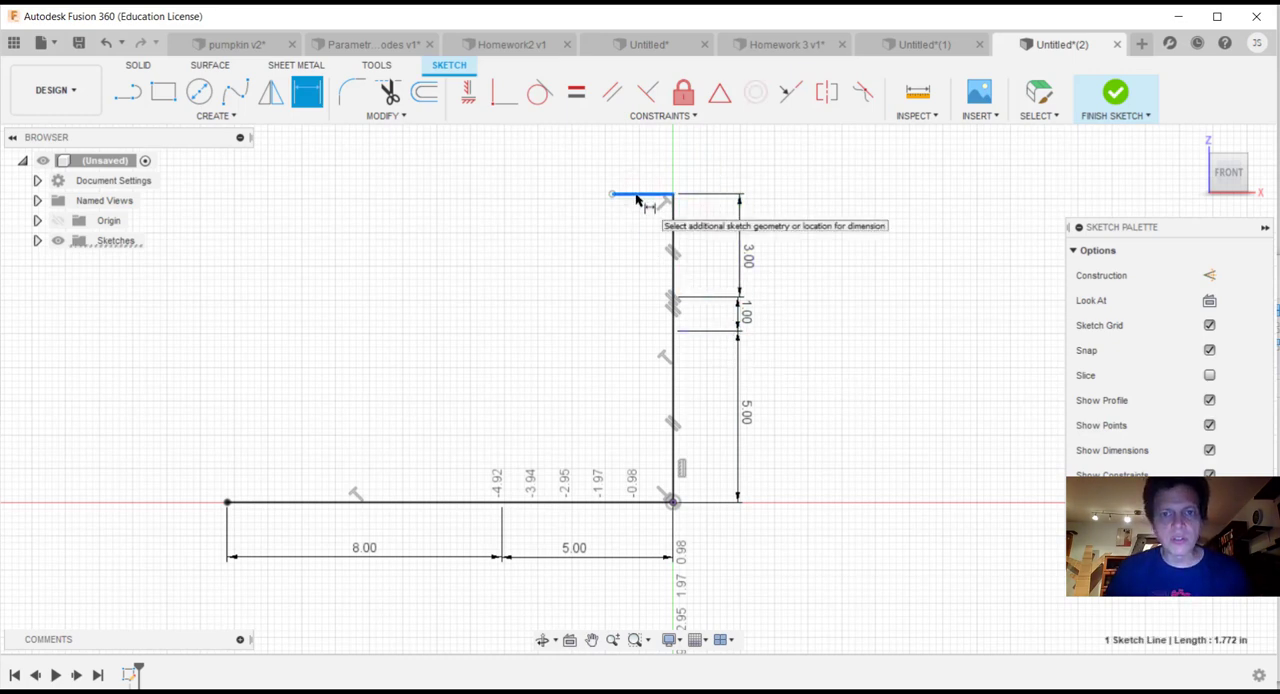
pyautogui.click(640, 155)
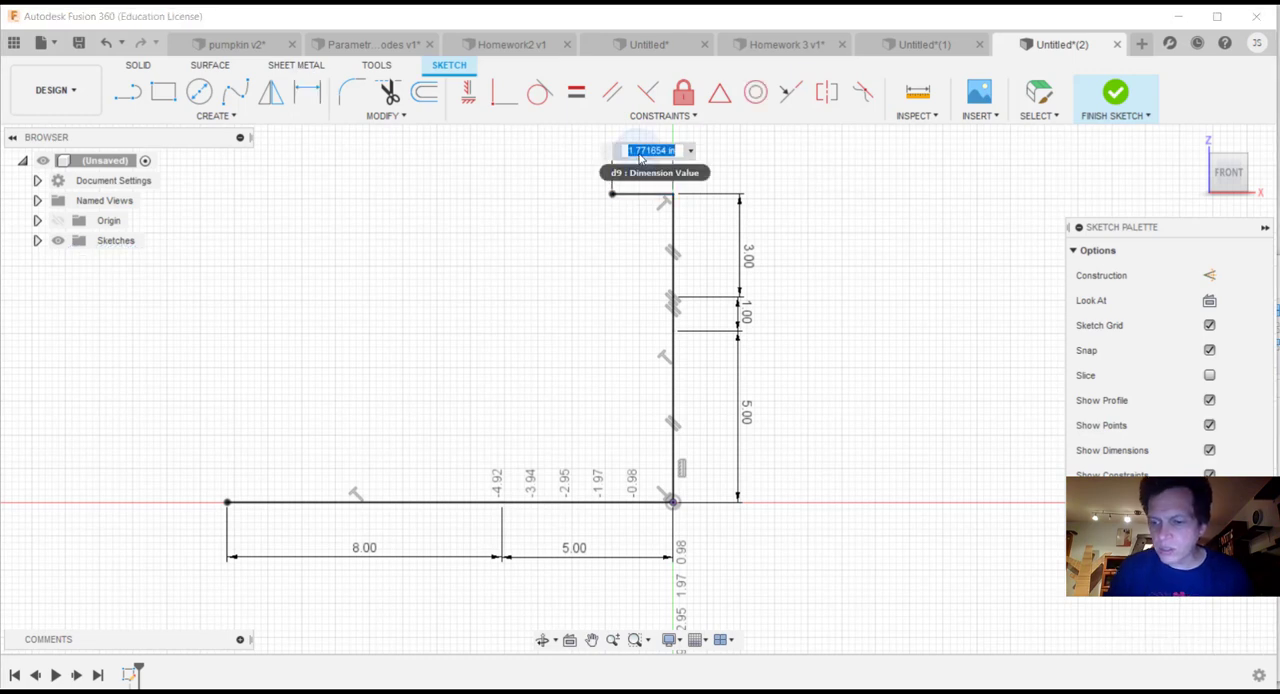
pyautogui.write('6')
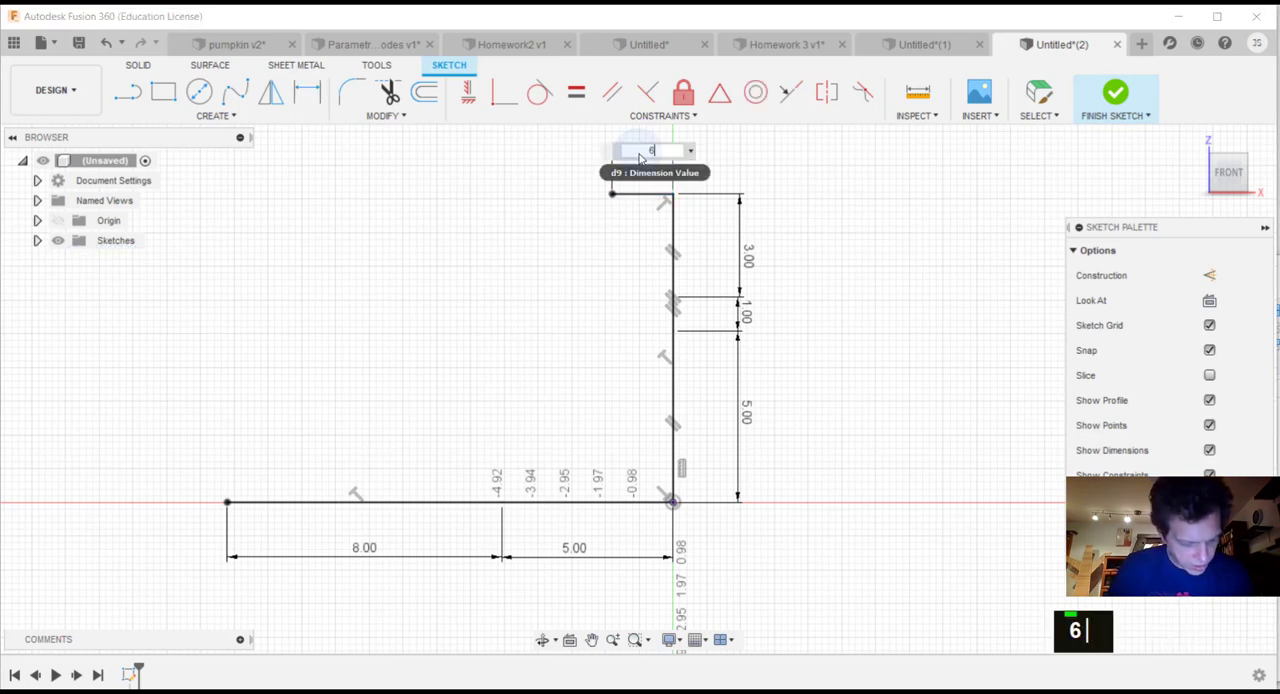
pyautogui.press('Return')
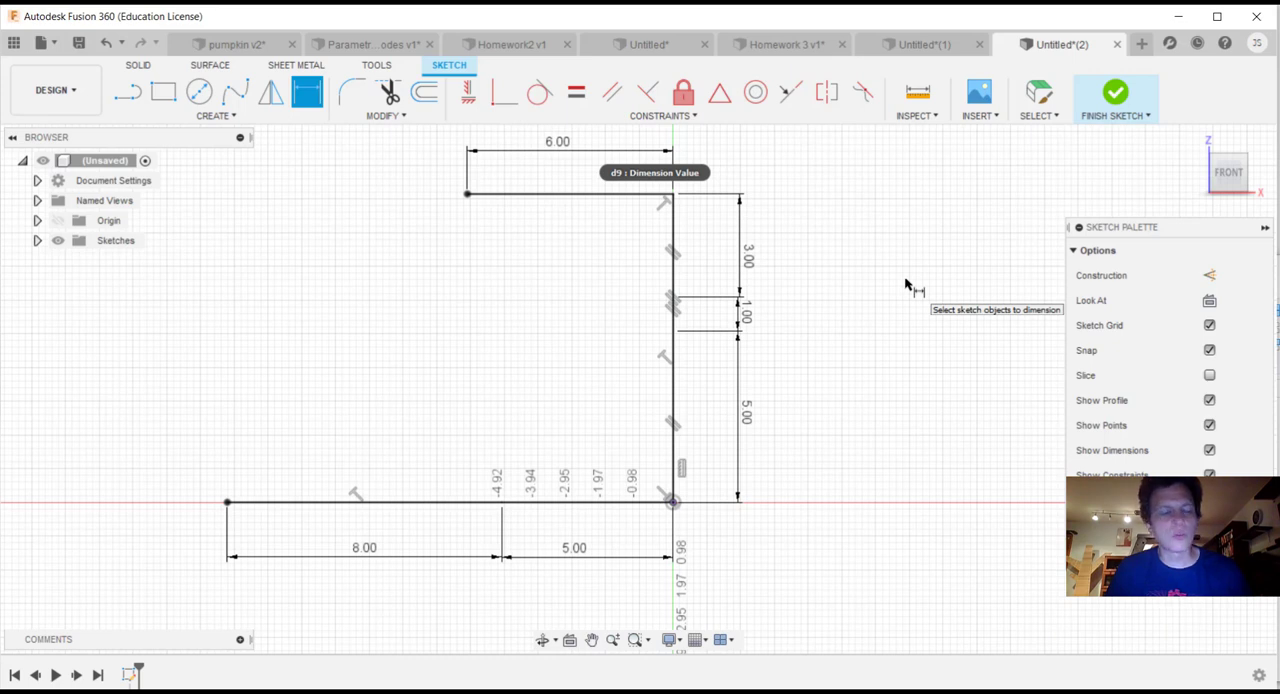
pyautogui.press('Escape')
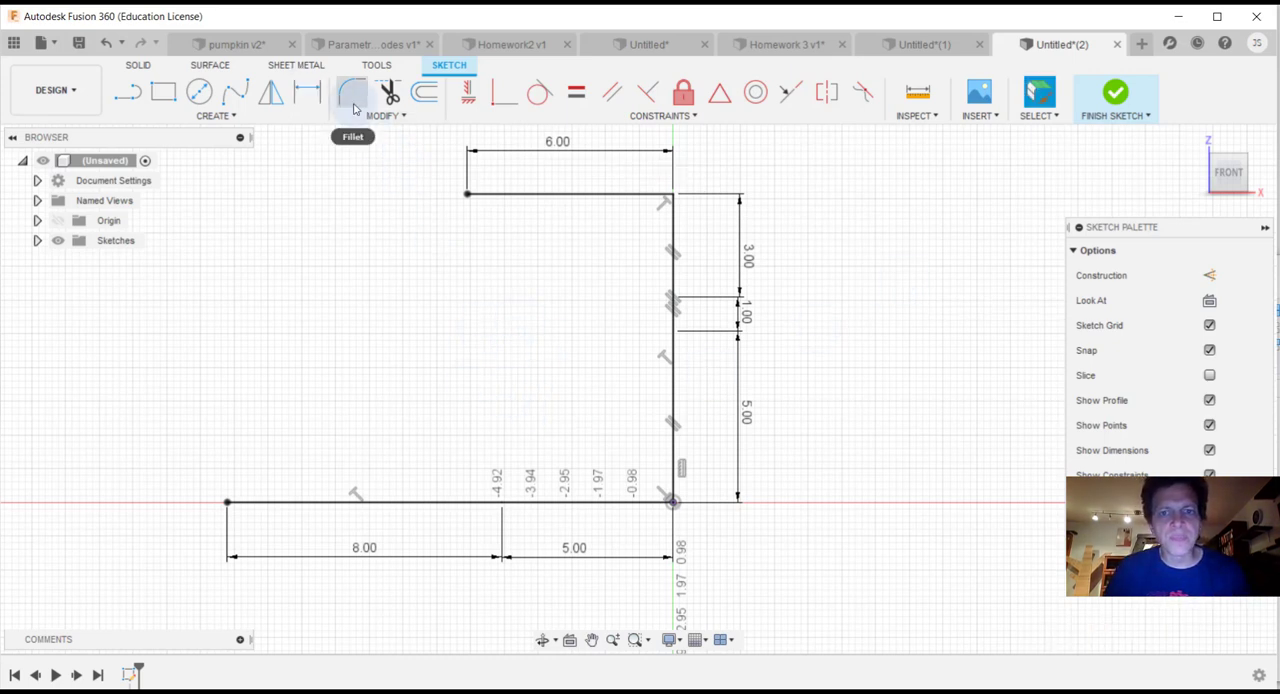
pyautogui.click(236, 94)
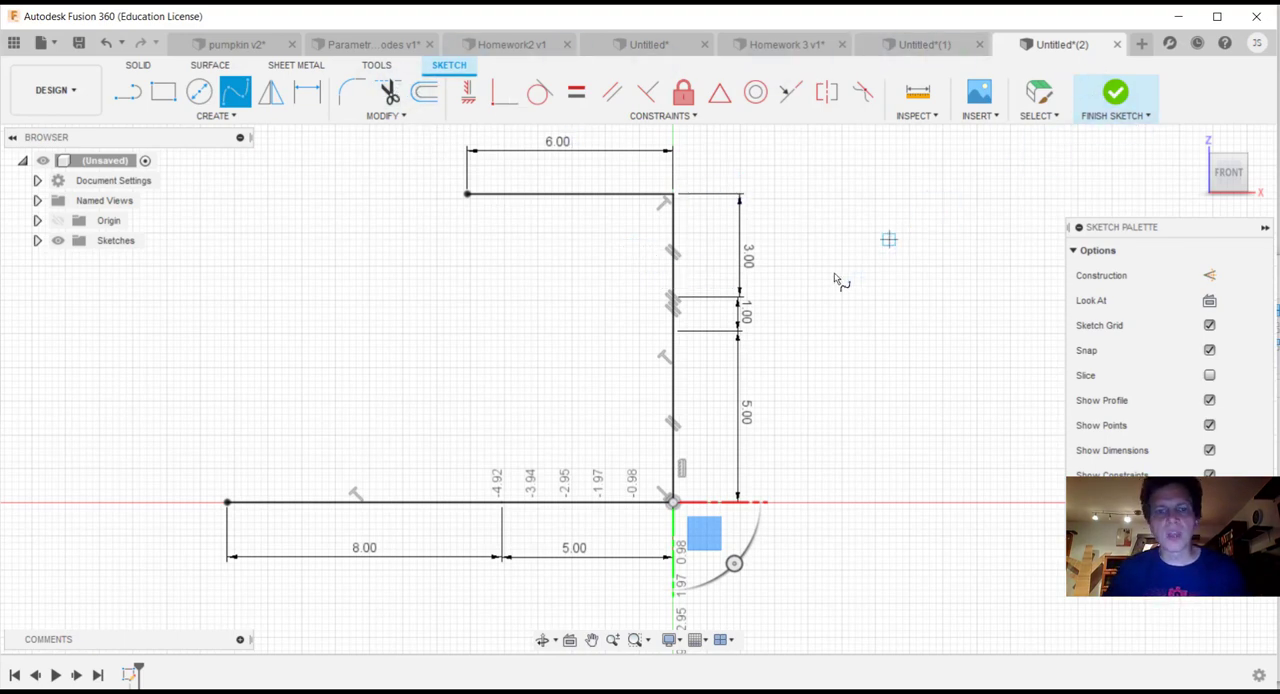
pyautogui.press('Escape')
pyautogui.scroll(-1, 606, 306)
pyautogui.scroll(3, 606, 318)
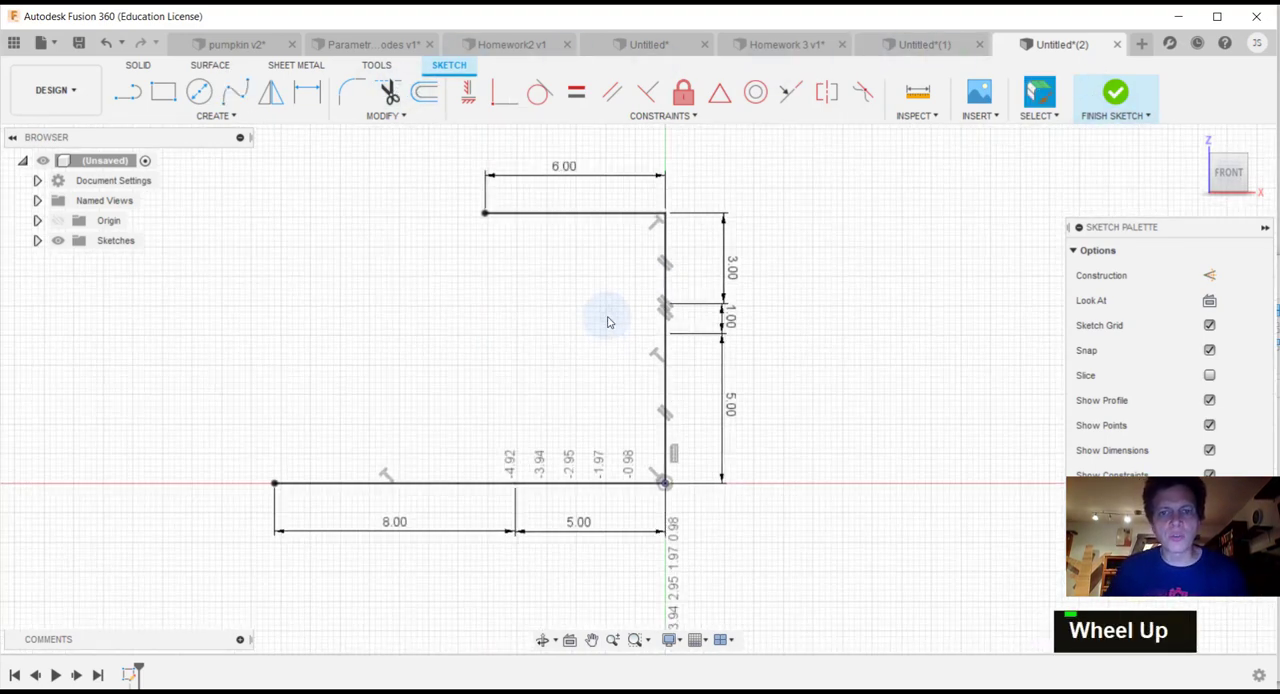
pyautogui.scroll(1, 718, 427)
pyautogui.moveTo(814, 463); pyautogui.dragTo(843, 346, button='middle')
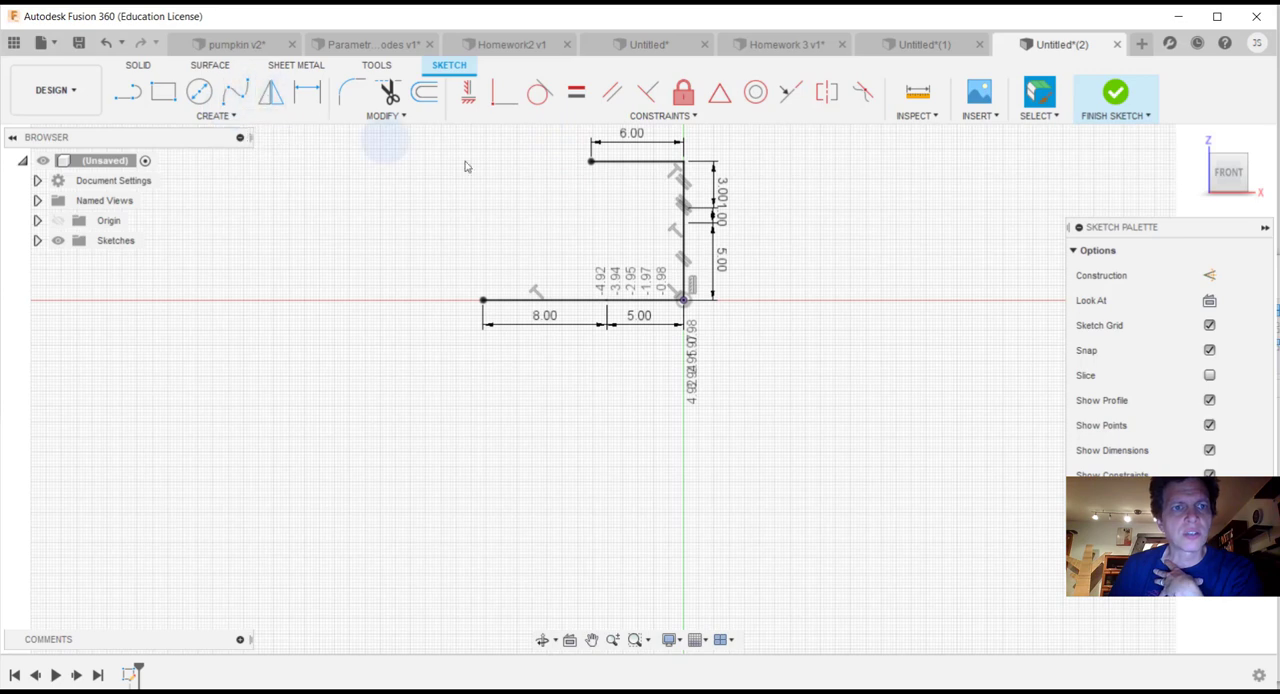
# Step: Mirror the three vertical segments and the 6 in horizontal line across the 5 in horizontal segment at the origin
pyautogui.click(685, 258)
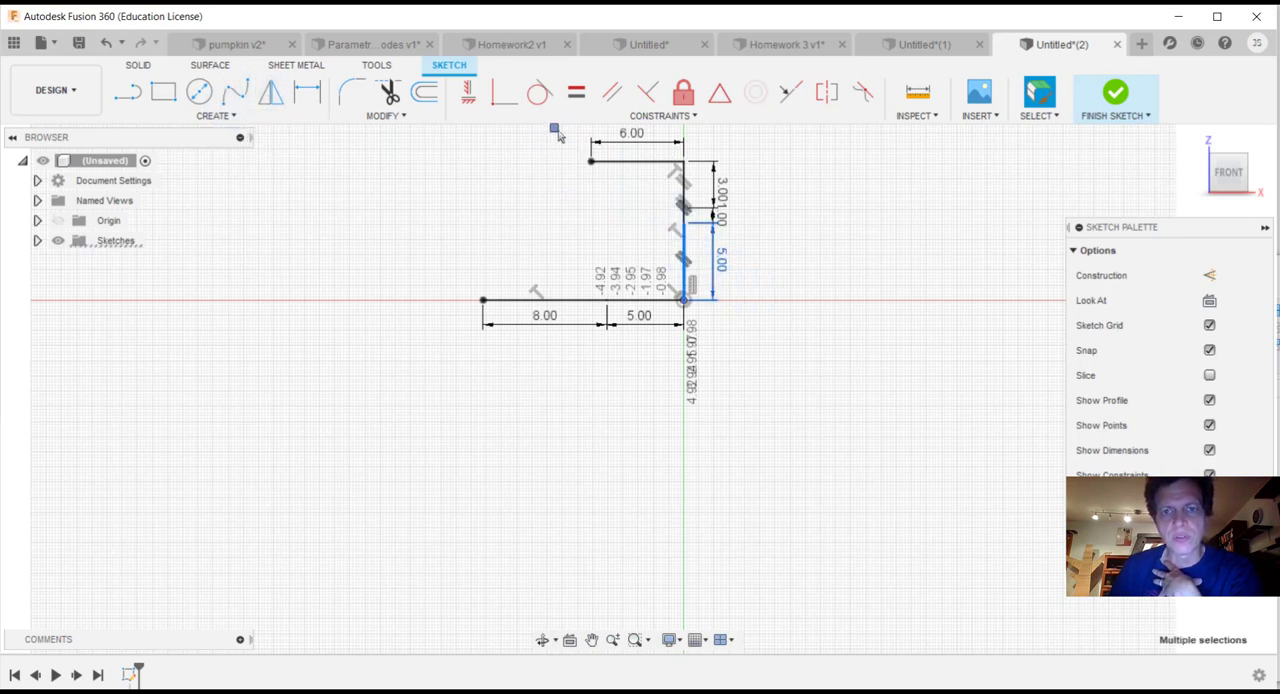
pyautogui.moveTo(557, 132); pyautogui.dragTo(605, 180)
pyautogui.moveTo(550, 235); pyautogui.dragTo(706, 347)
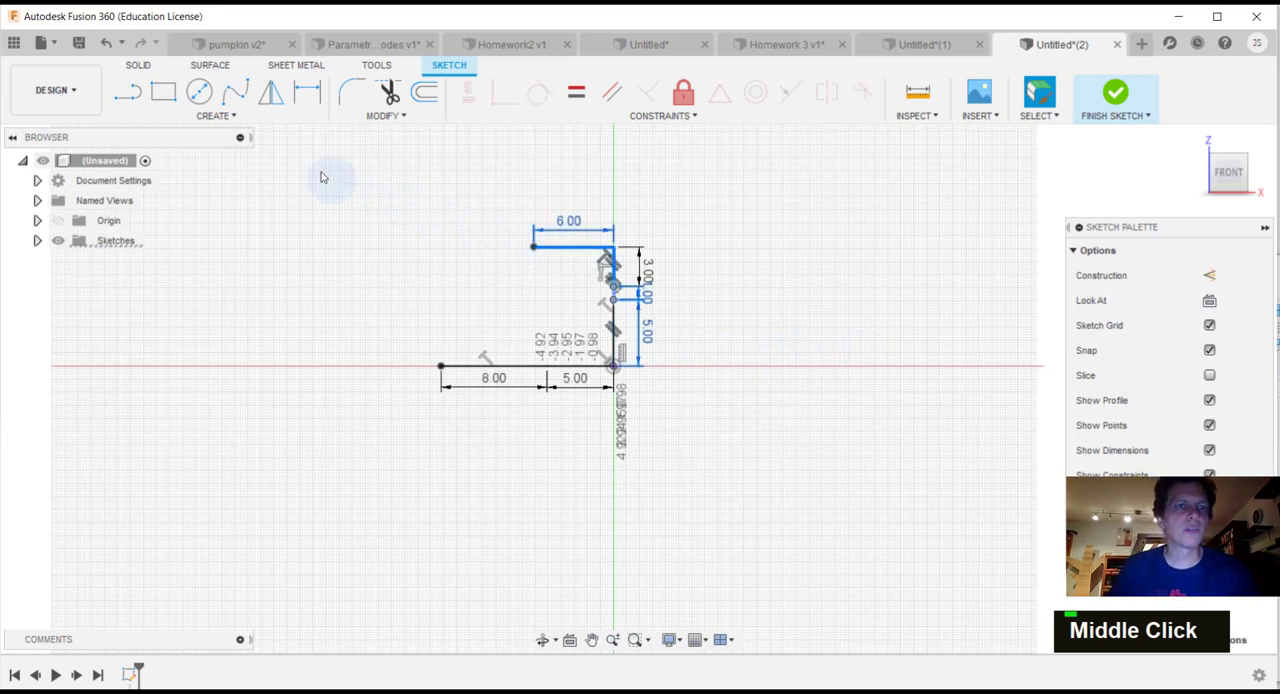
pyautogui.click(270, 91)
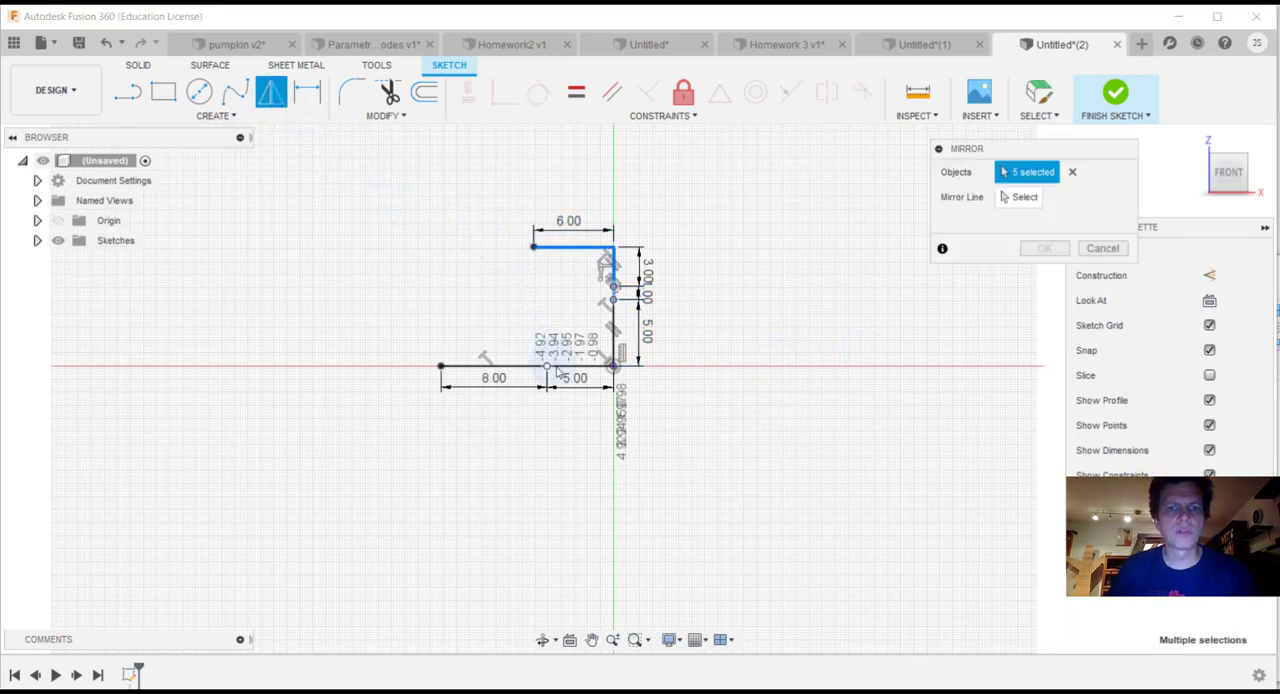
pyautogui.click(557, 369)
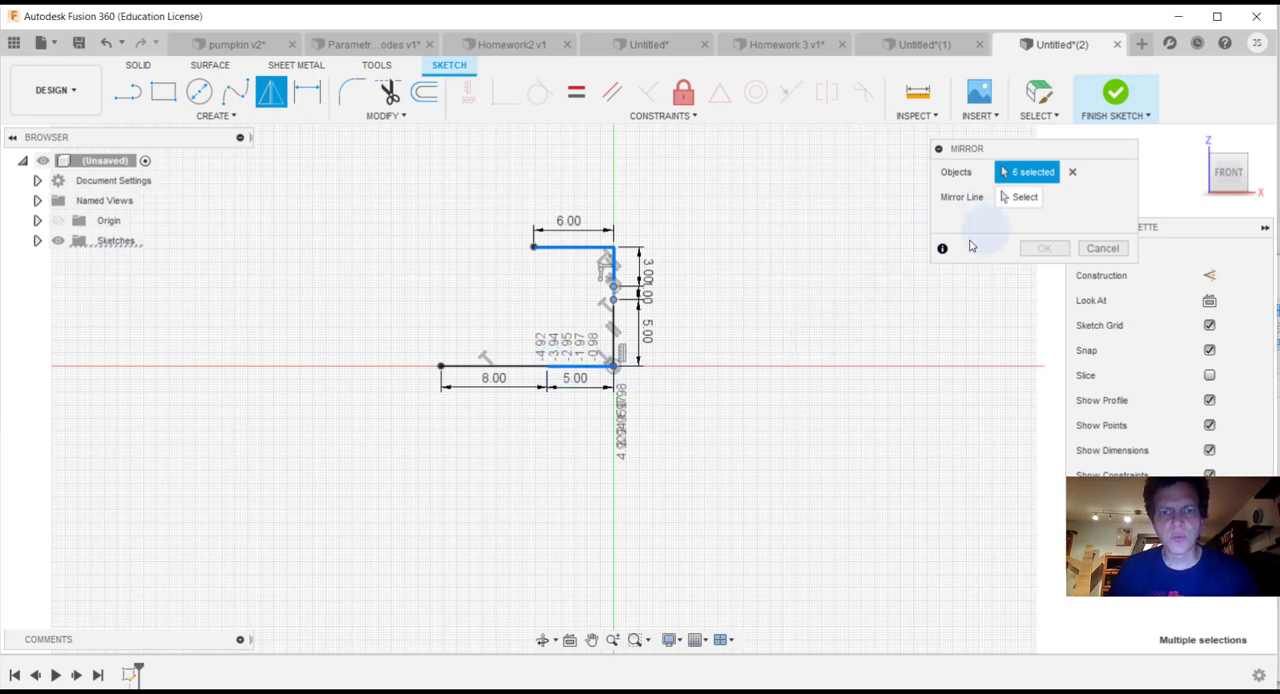
pyautogui.scroll(-3, 510, 390)
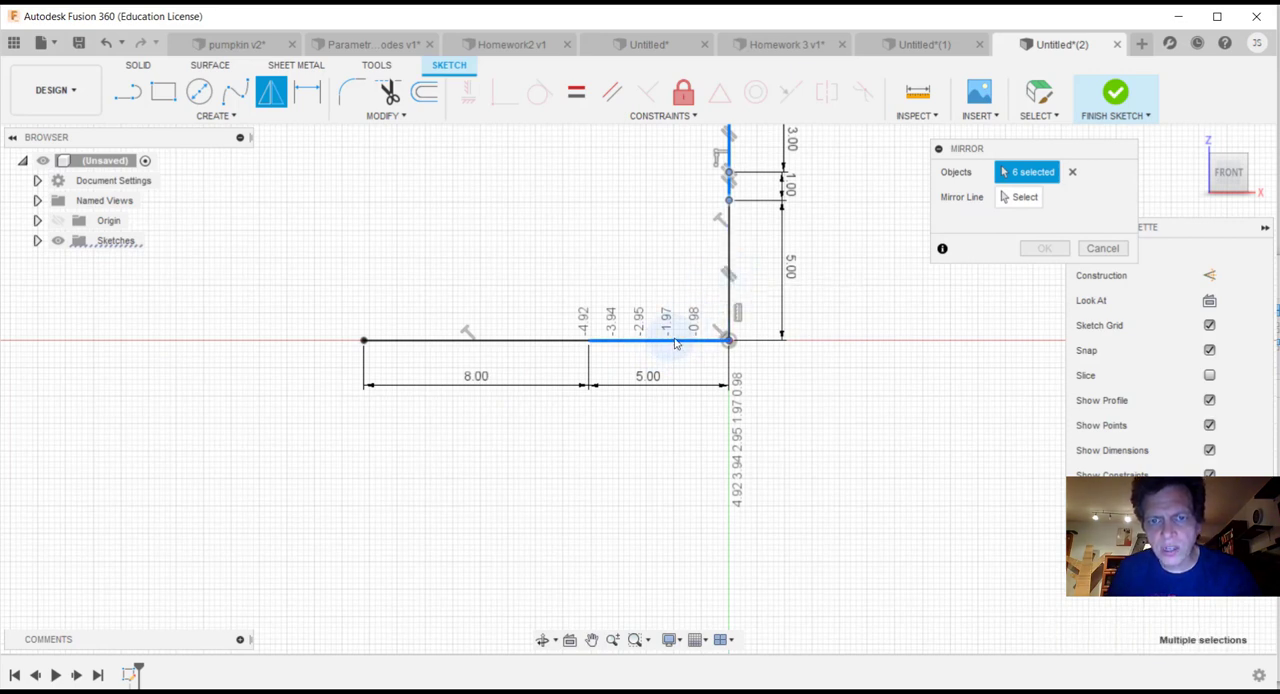
pyautogui.press('shift')
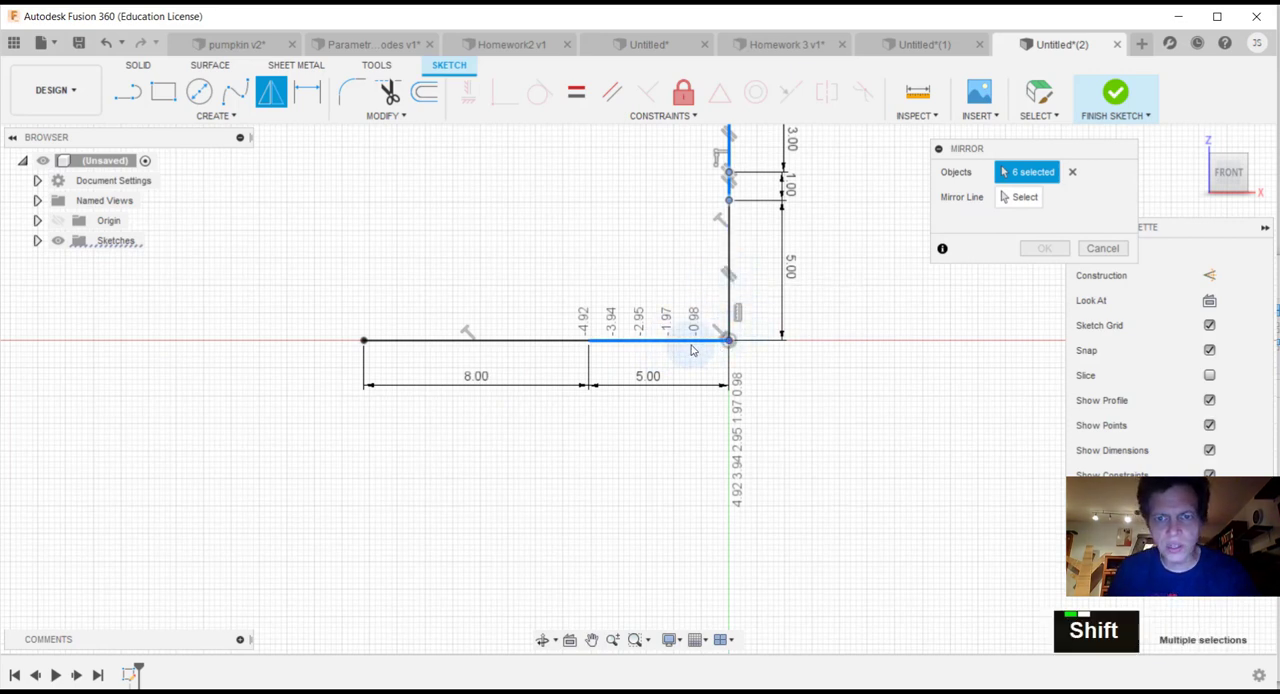
pyautogui.keyDown('shift'); pyautogui.click(690, 348); pyautogui.keyUp('shift')
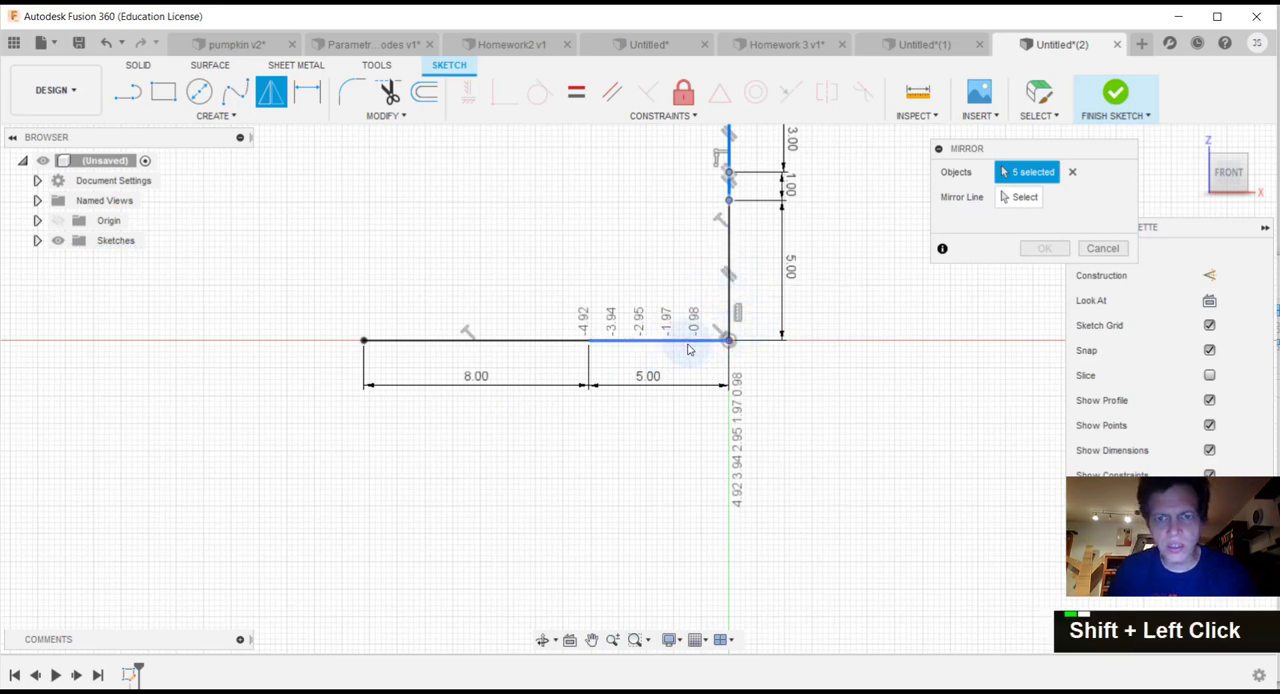
pyautogui.keyDown('shift'); pyautogui.click(733, 268); pyautogui.keyUp('shift')
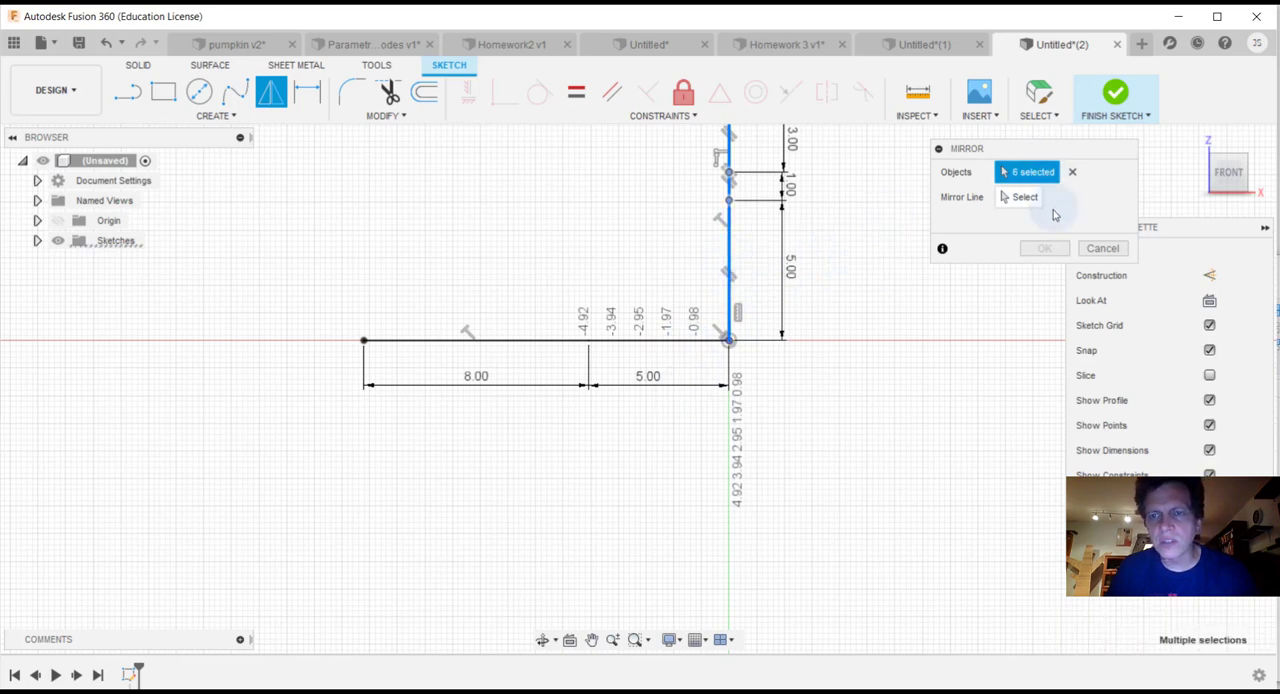
pyautogui.click(1015, 197)
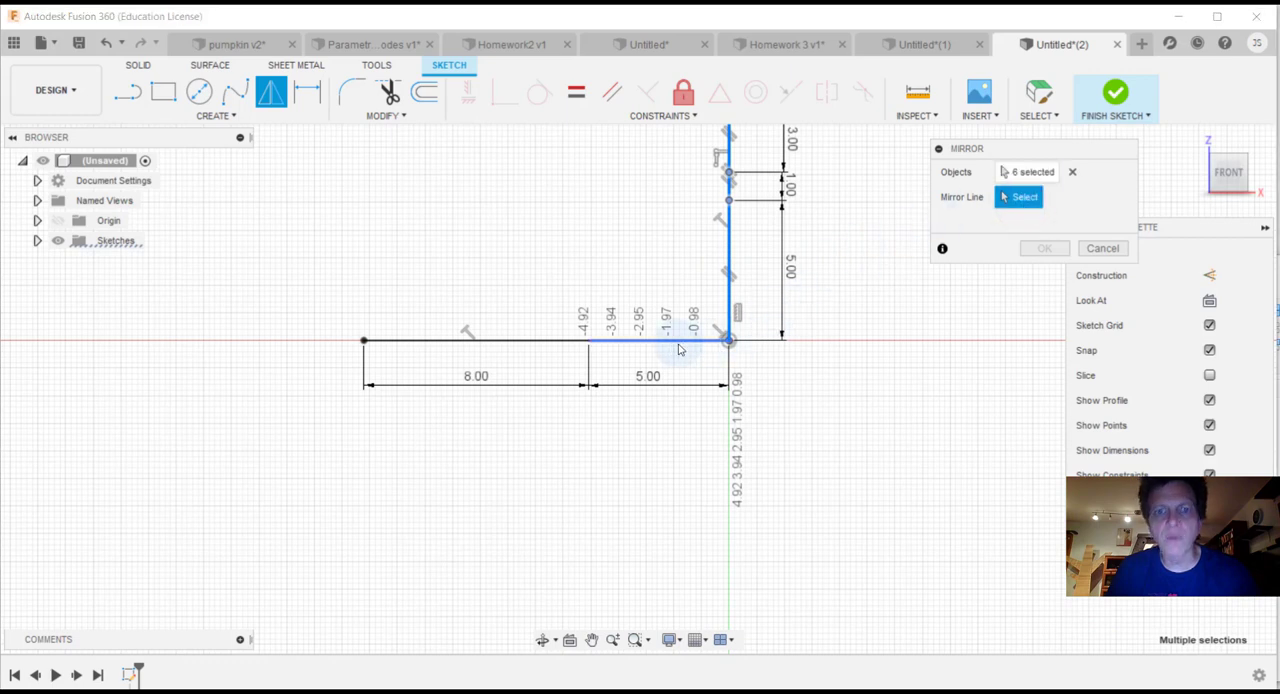
pyautogui.click(700, 342)
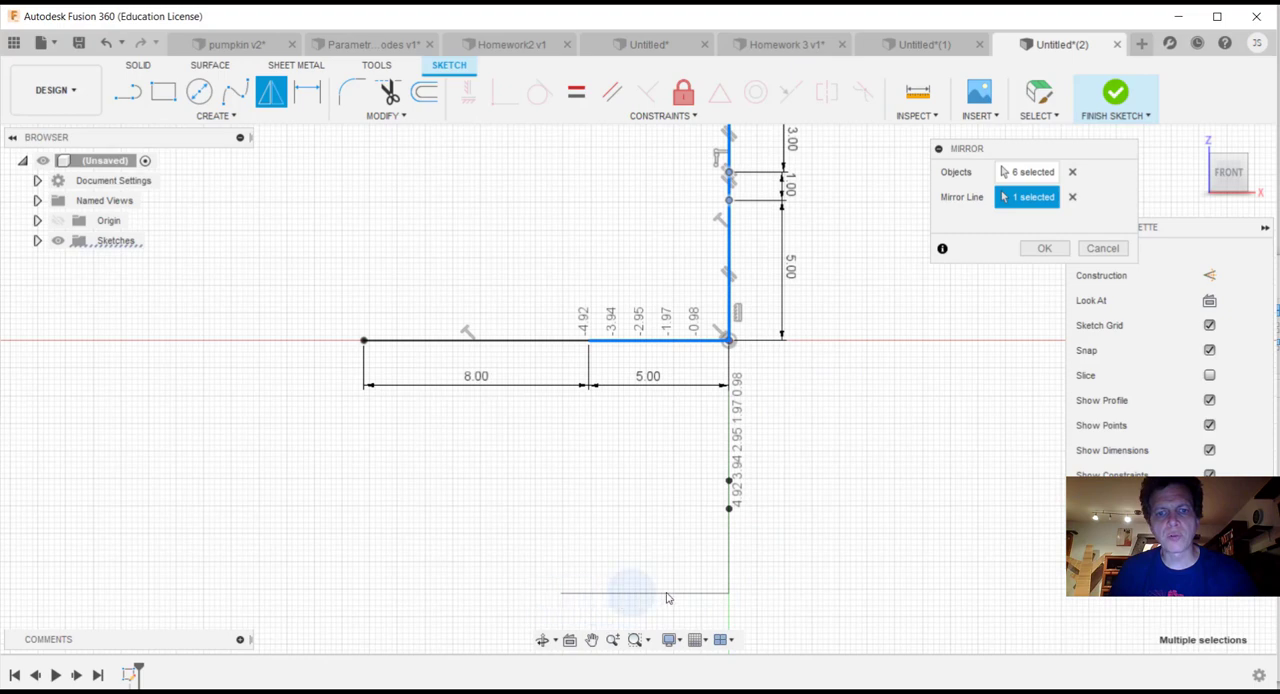
pyautogui.scroll(-3, 605, 555)
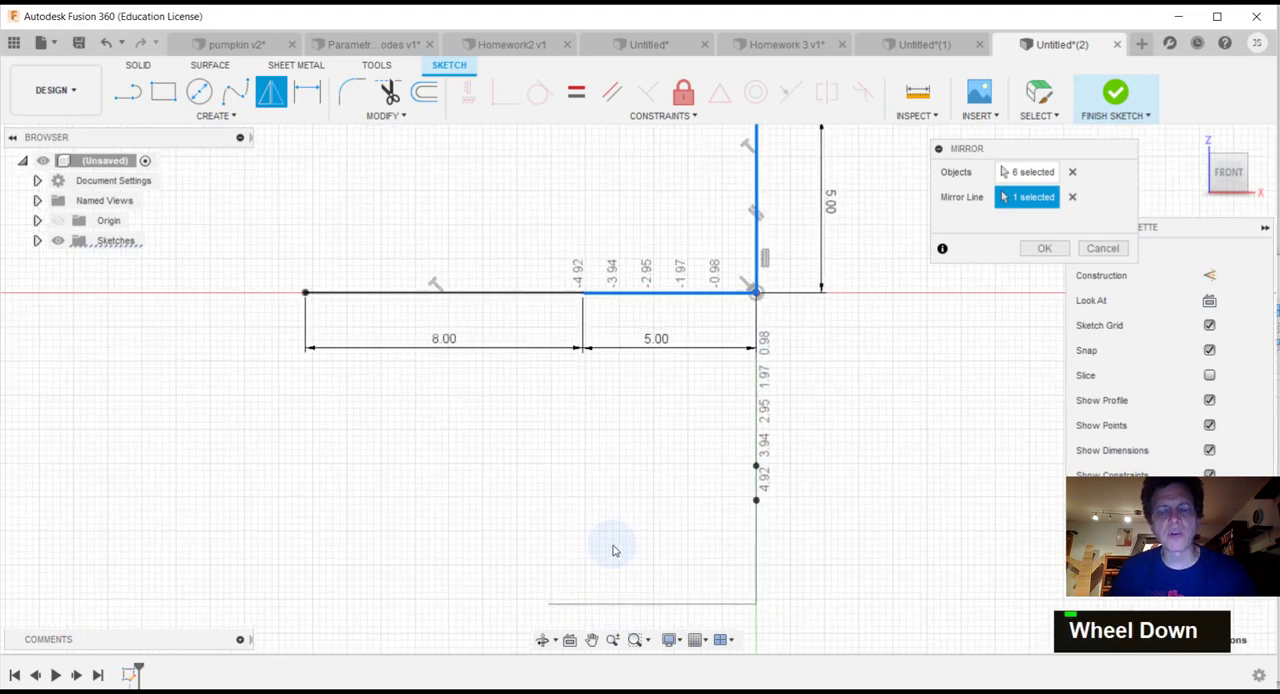
pyautogui.scroll(3, 731, 583)
pyautogui.scroll(2, 731, 583)
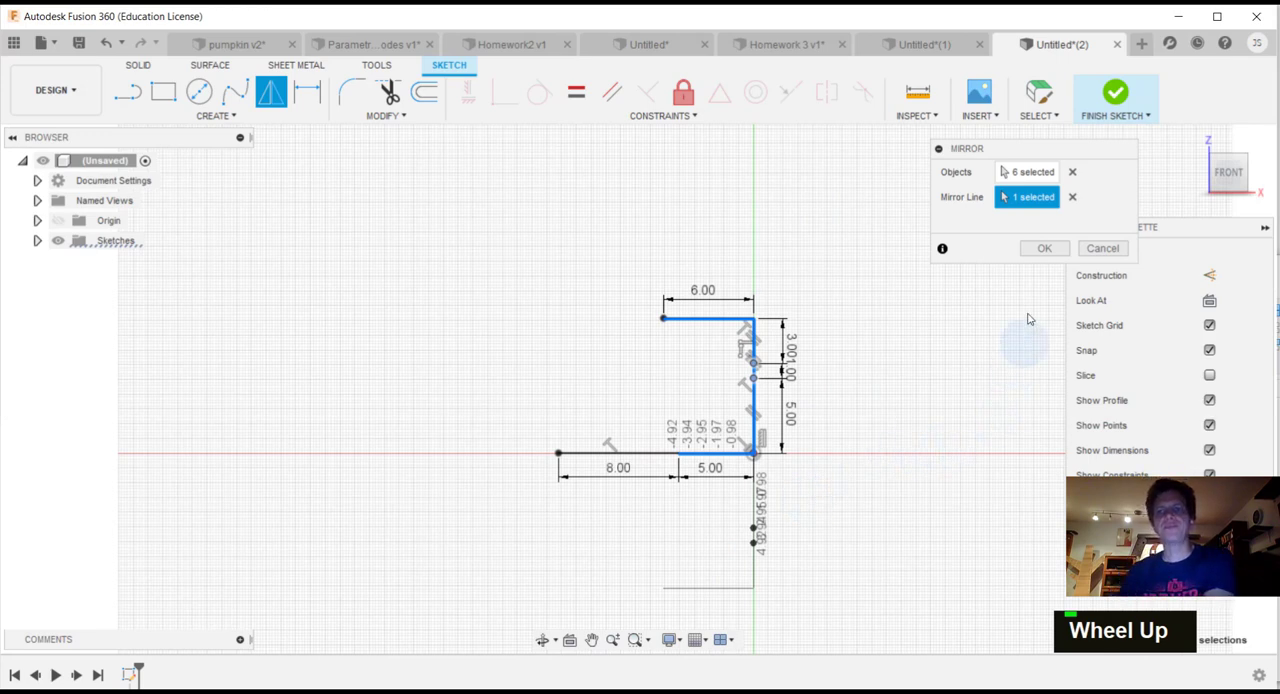
pyautogui.click(1041, 251)
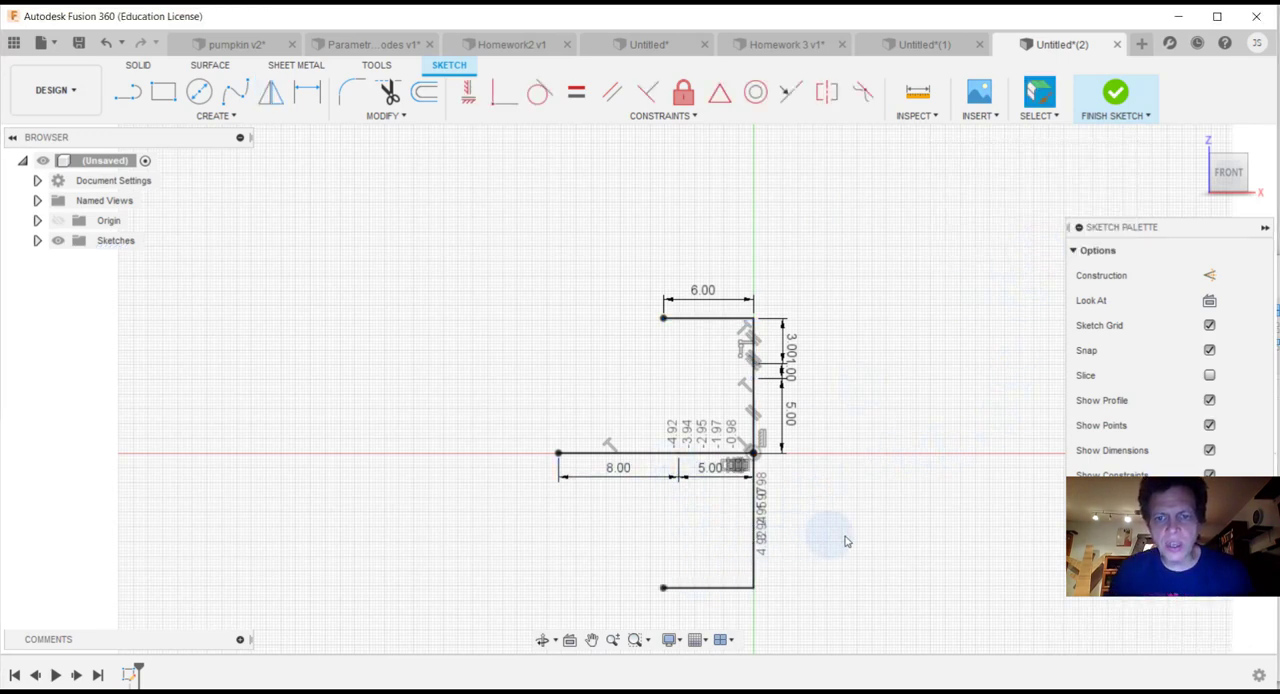
# Step: Draw an outer fit point spline from the upper 3 in/1 in junction through the outer ends of the horizontal lines to the mirrored junction
pyautogui.moveTo(846, 543); pyautogui.dragTo(828, 454, button='middle')
pyautogui.scroll(-2, 618, 413)
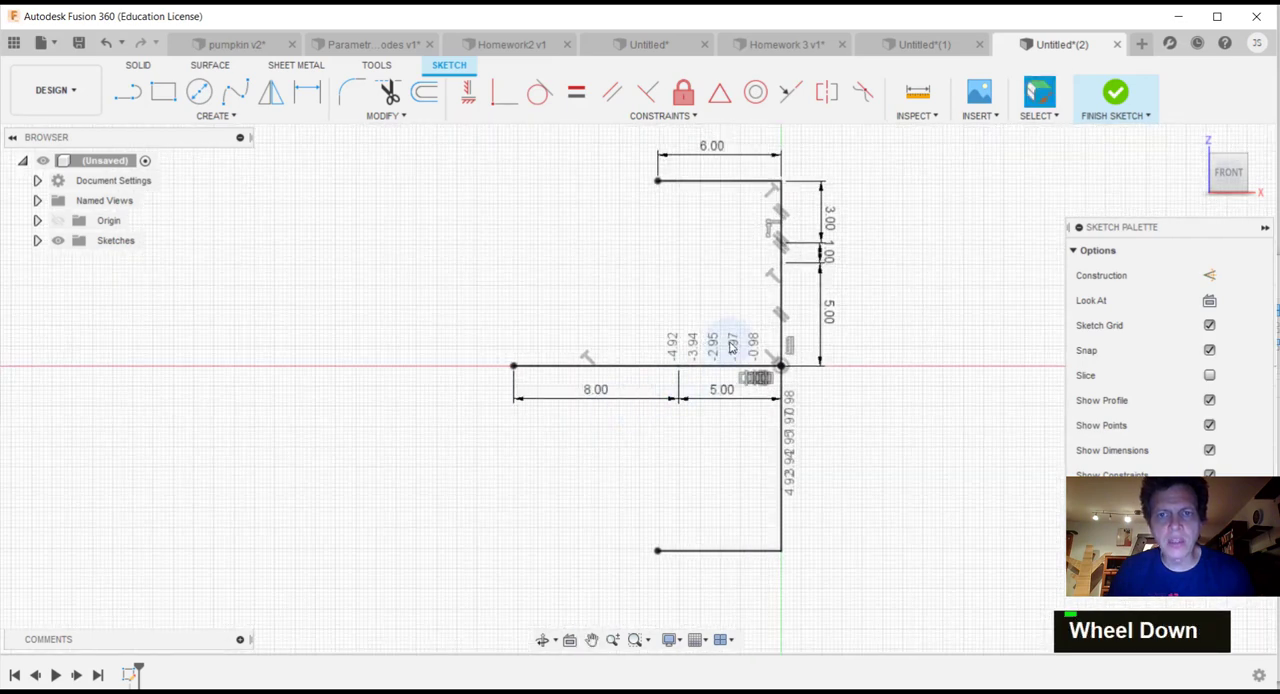
pyautogui.click(235, 95)
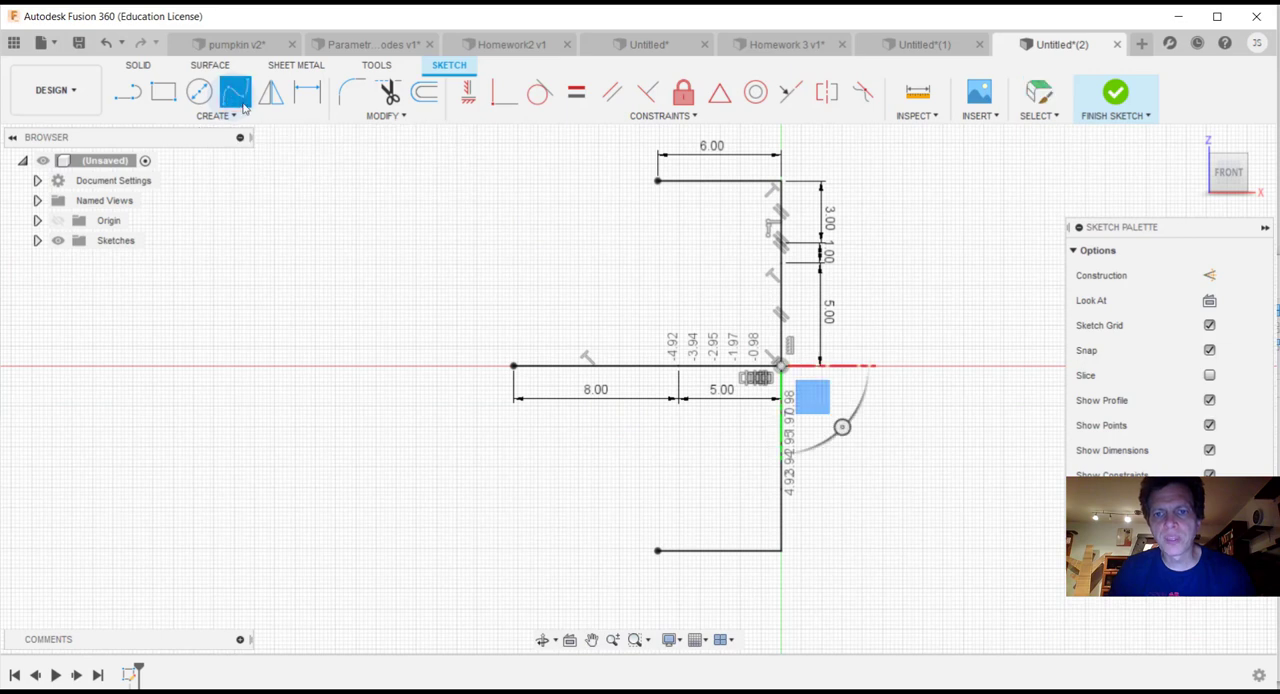
pyautogui.click(781, 243)
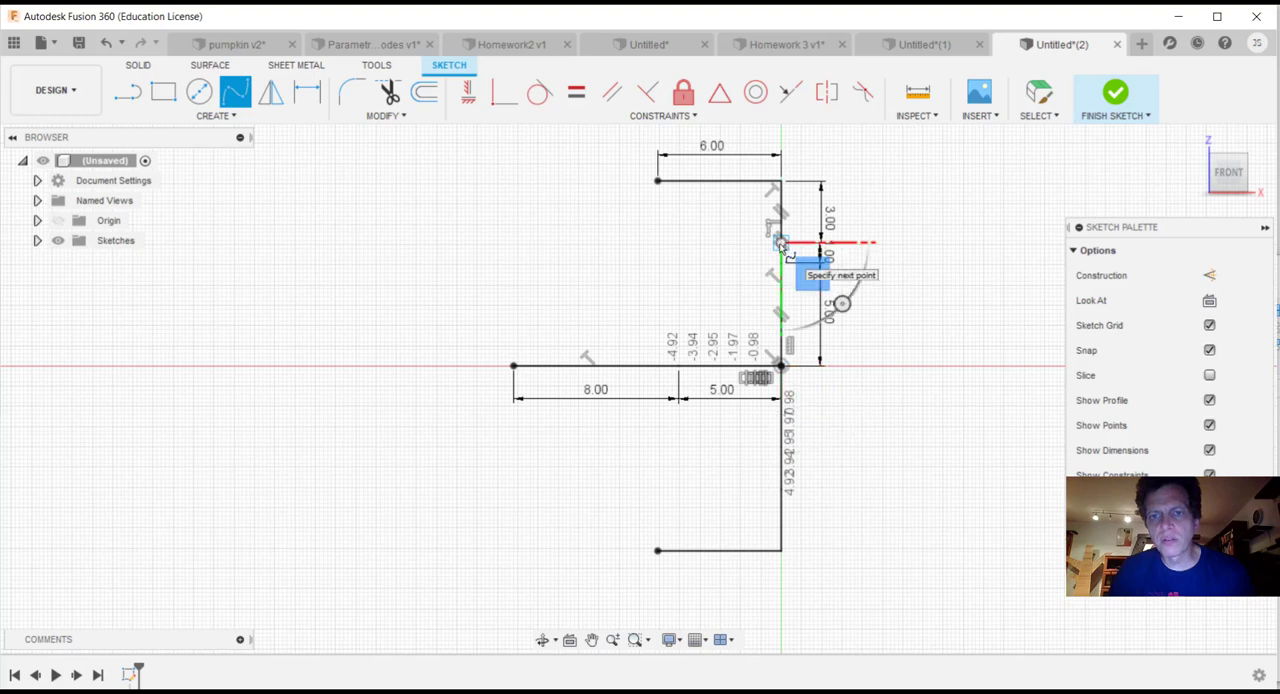
pyautogui.click(657, 181)
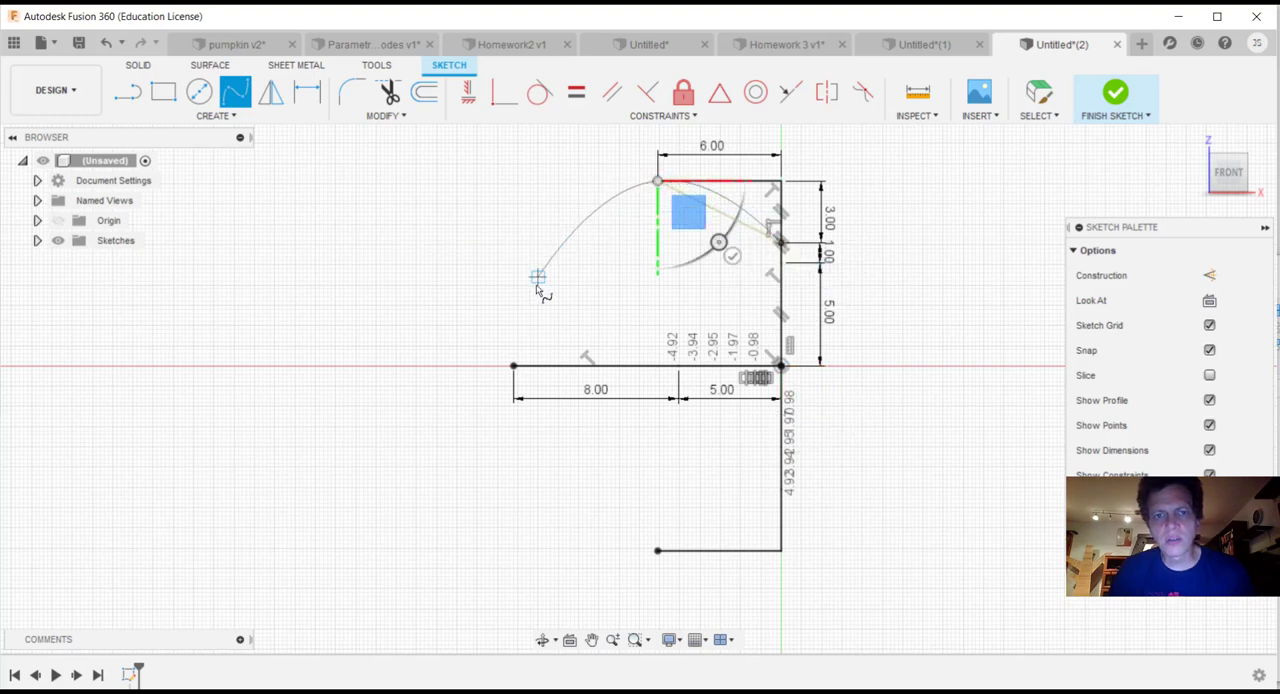
pyautogui.click(513, 367)
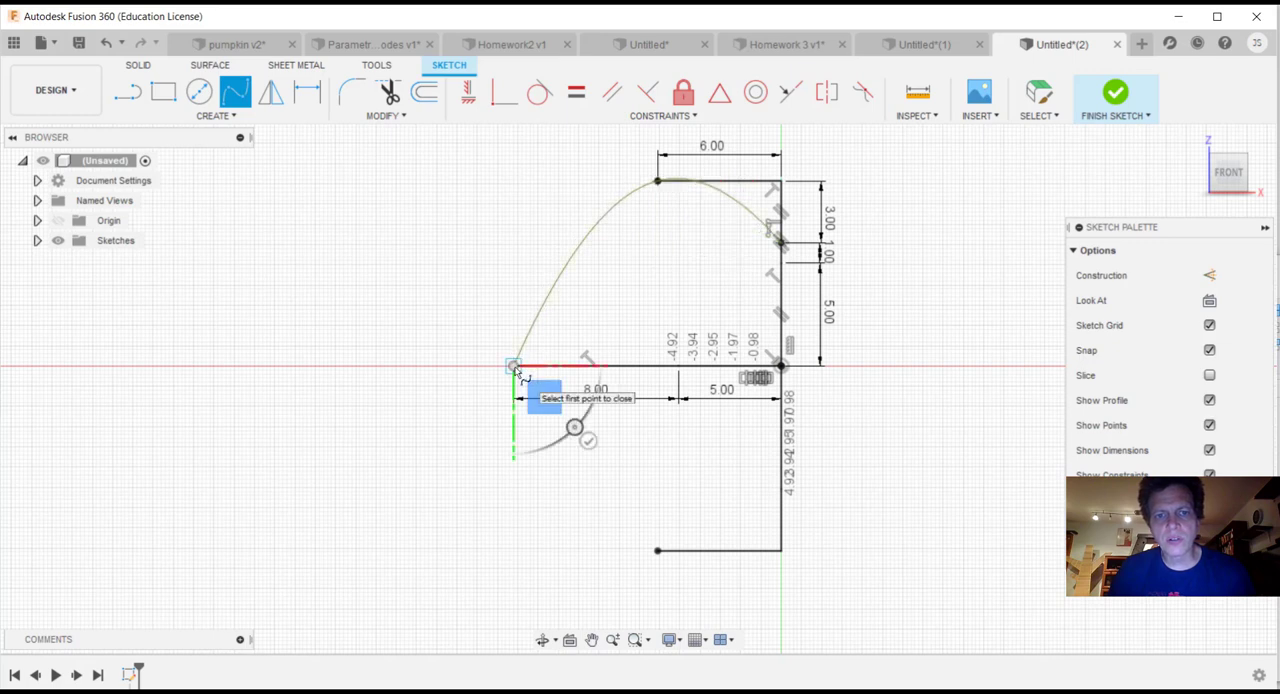
pyautogui.click(658, 550)
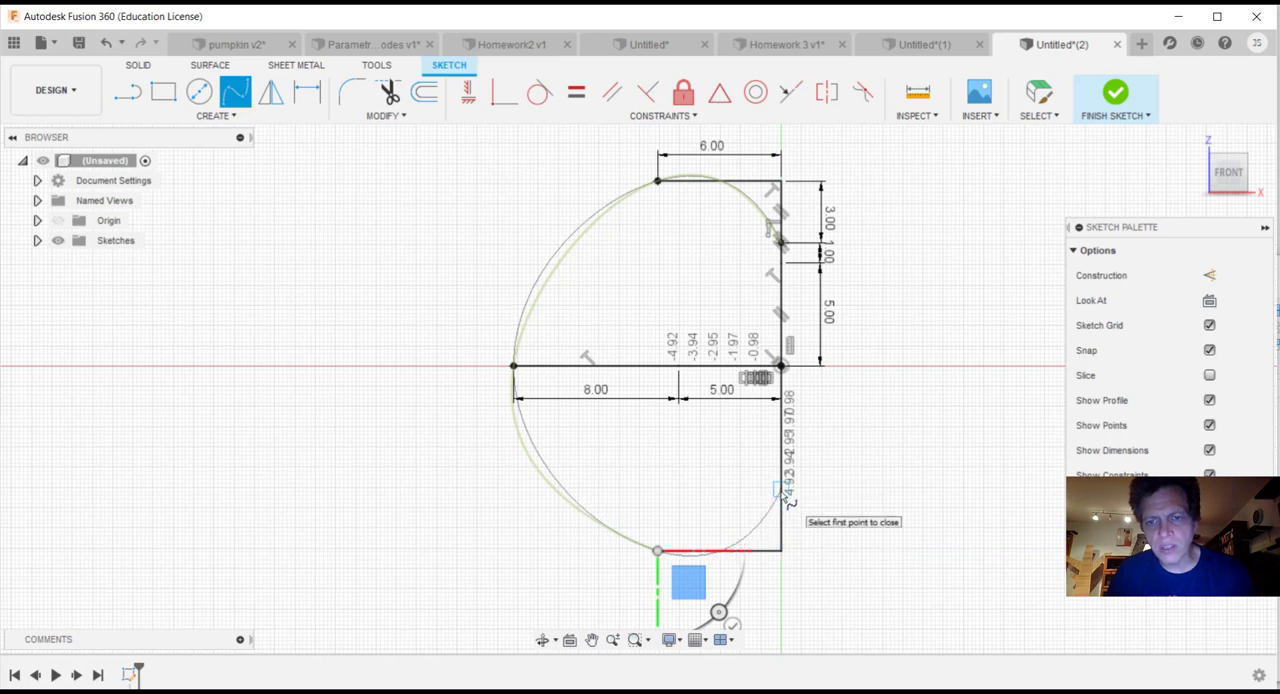
pyautogui.click(781, 490)
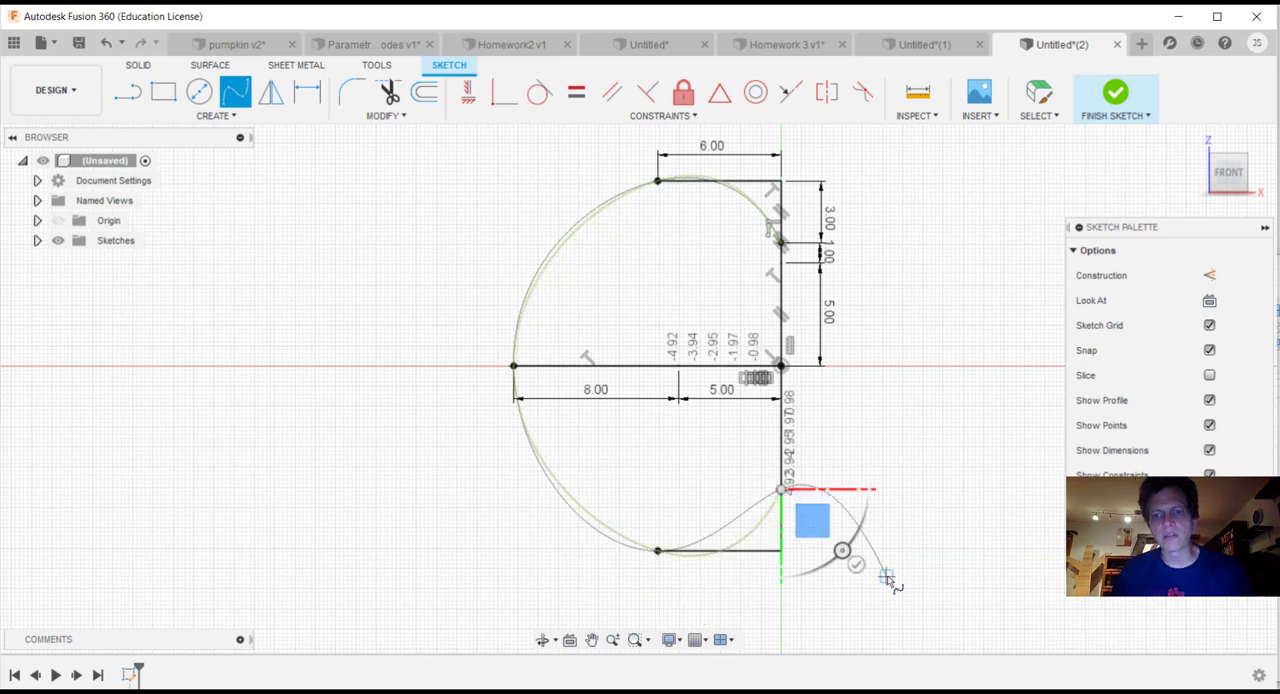
pyautogui.click(856, 563)
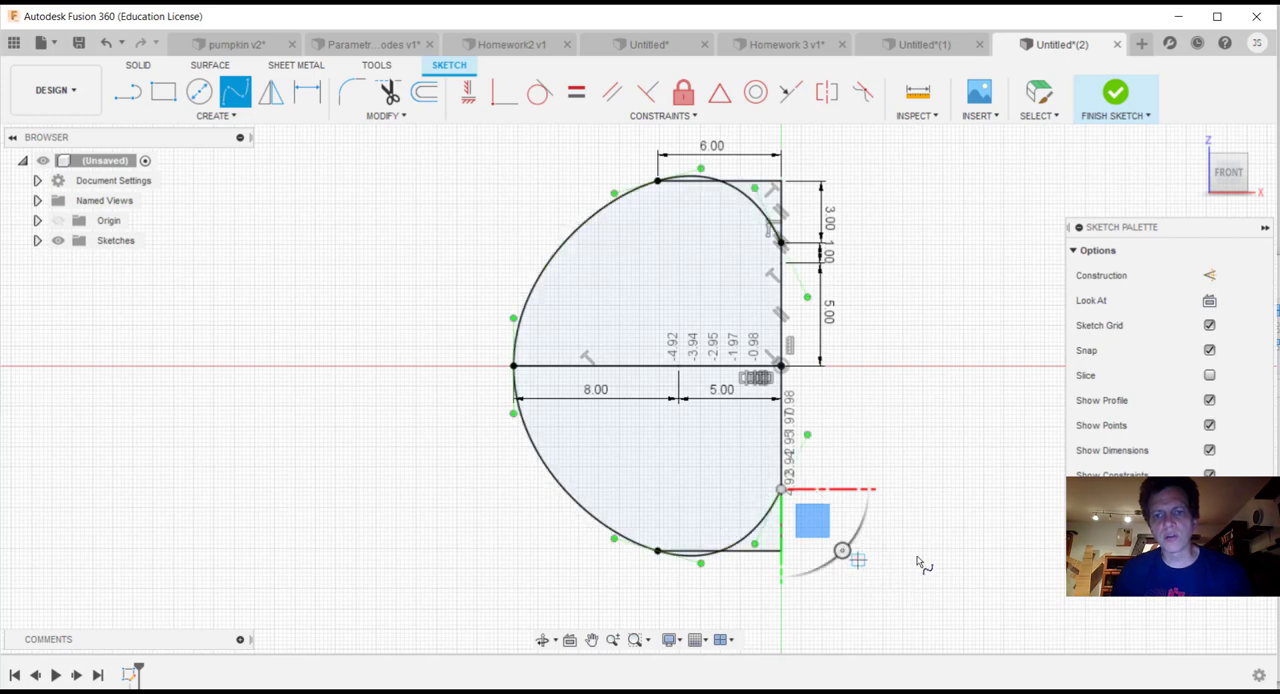
pyautogui.click(984, 688)
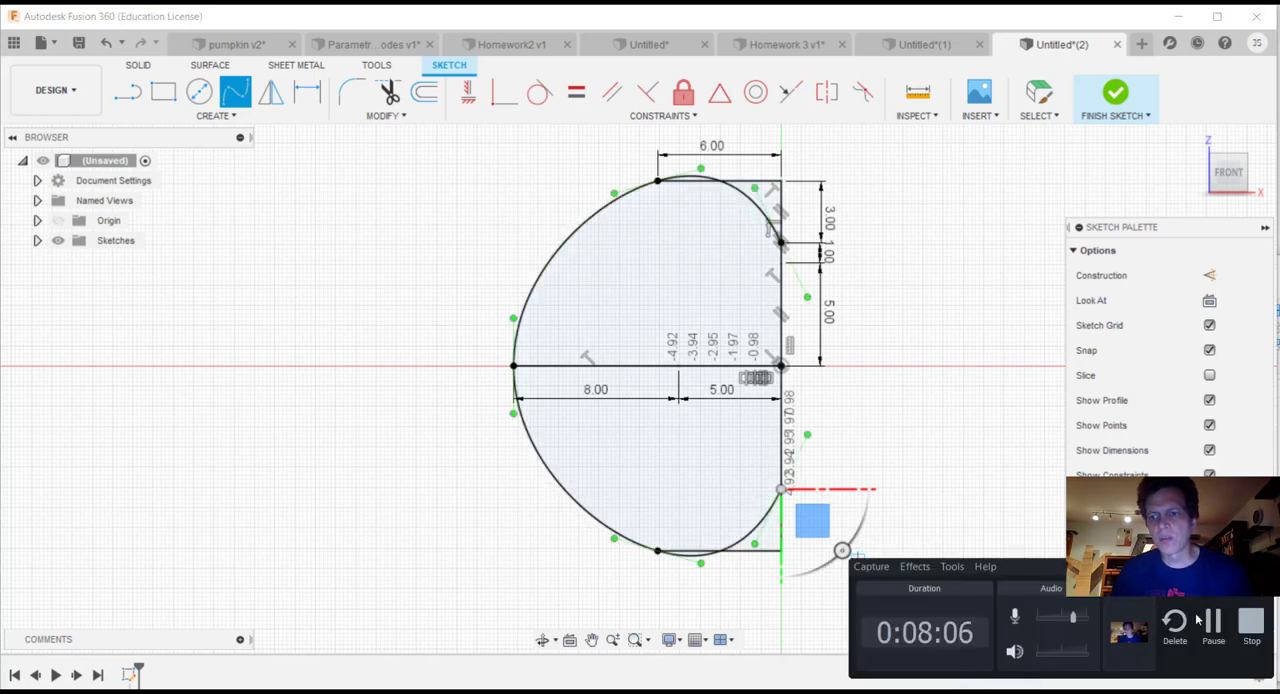
pyautogui.click(1210, 622)
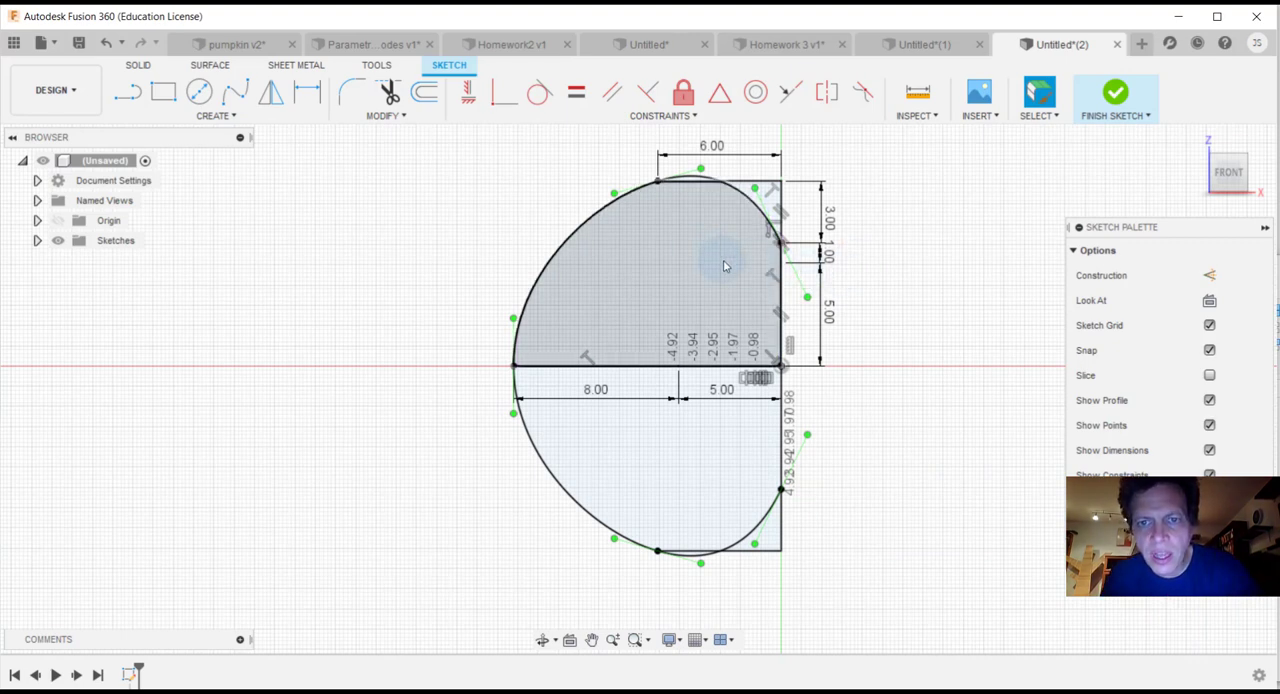
# Step: Draw a 1.5 in horizontal line inward from the outer spline's upper endpoint on the vertical line
pyautogui.press('l')
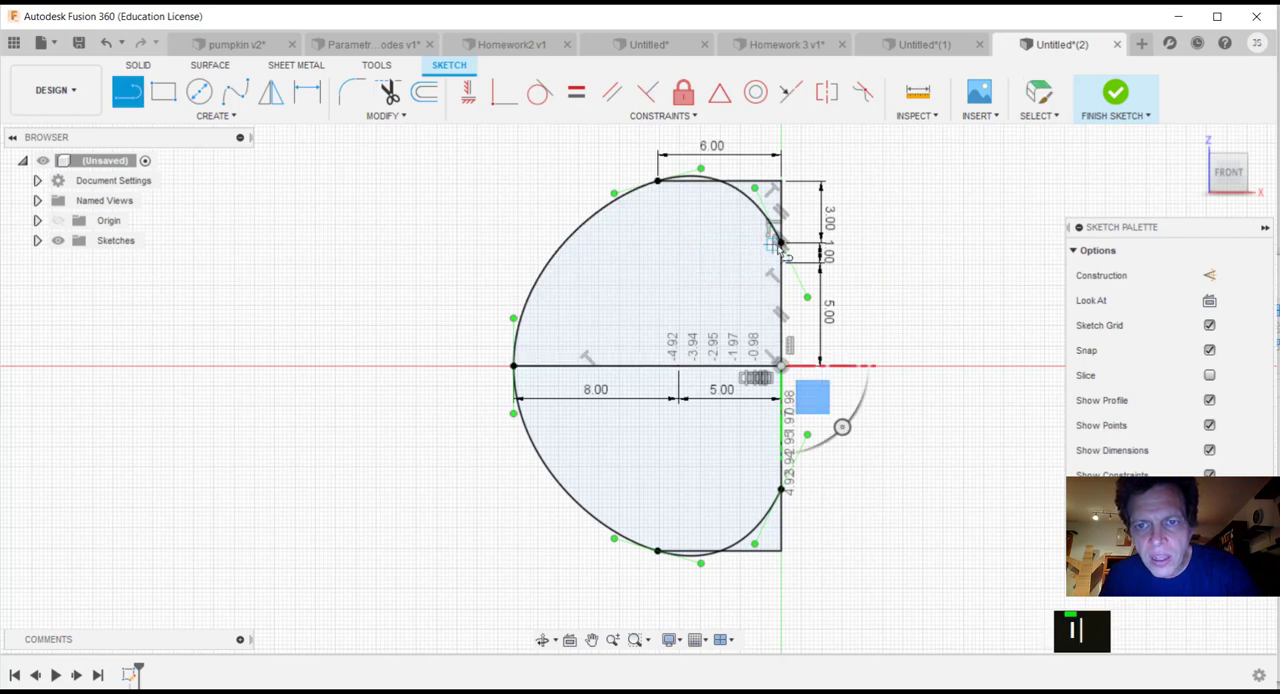
pyautogui.click(781, 242)
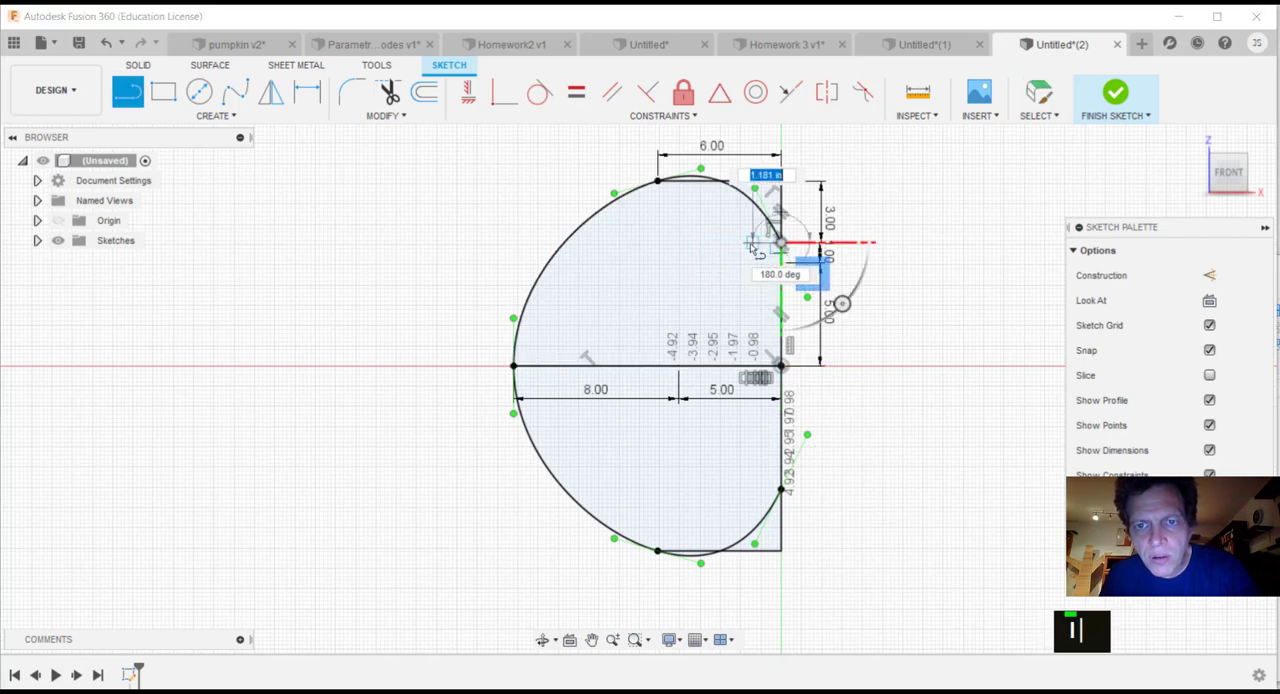
pyautogui.write('1.')
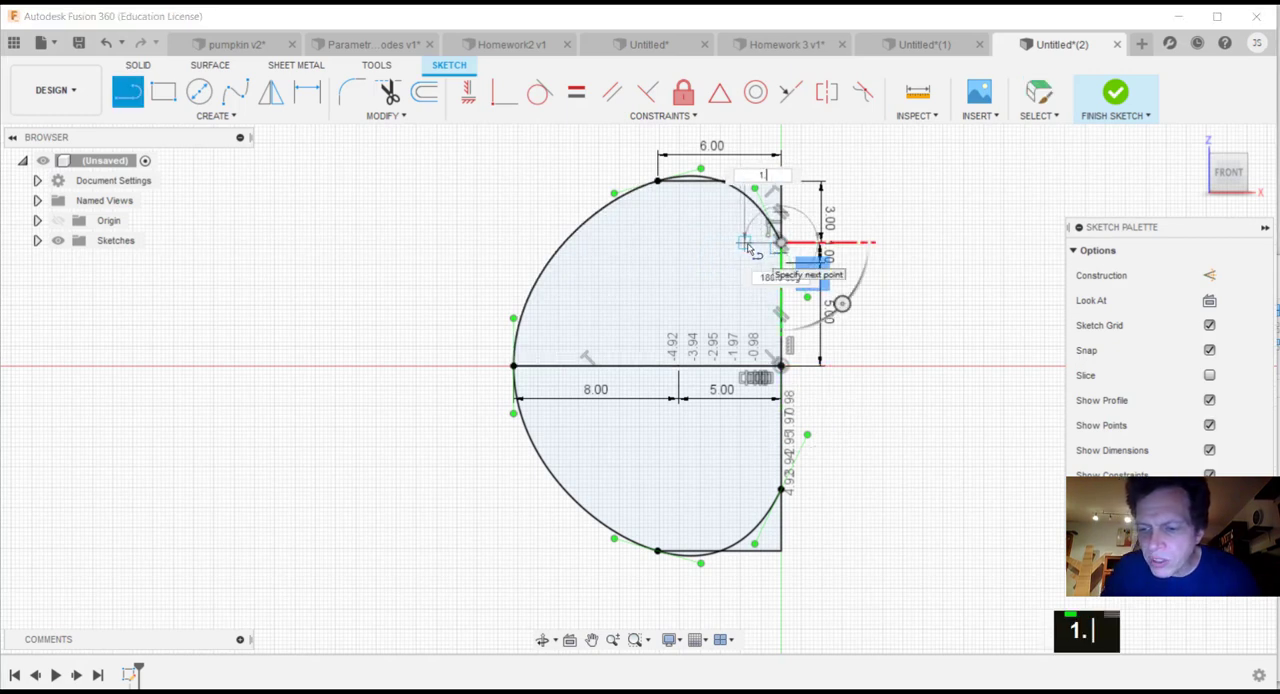
pyautogui.write('5')
pyautogui.press('Return')
pyautogui.press('Return')
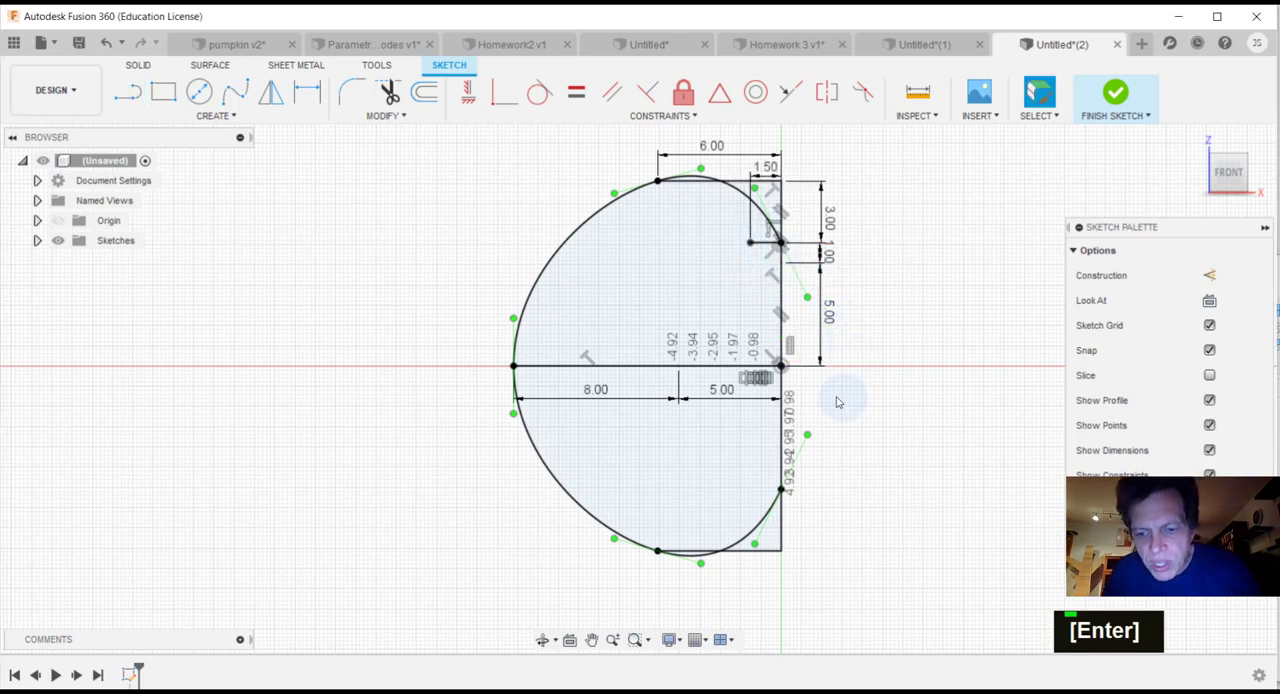
# Step: Draw a 1.5 in horizontal line inward from the outer spline's lower endpoint on the vertical line
pyautogui.press('l')
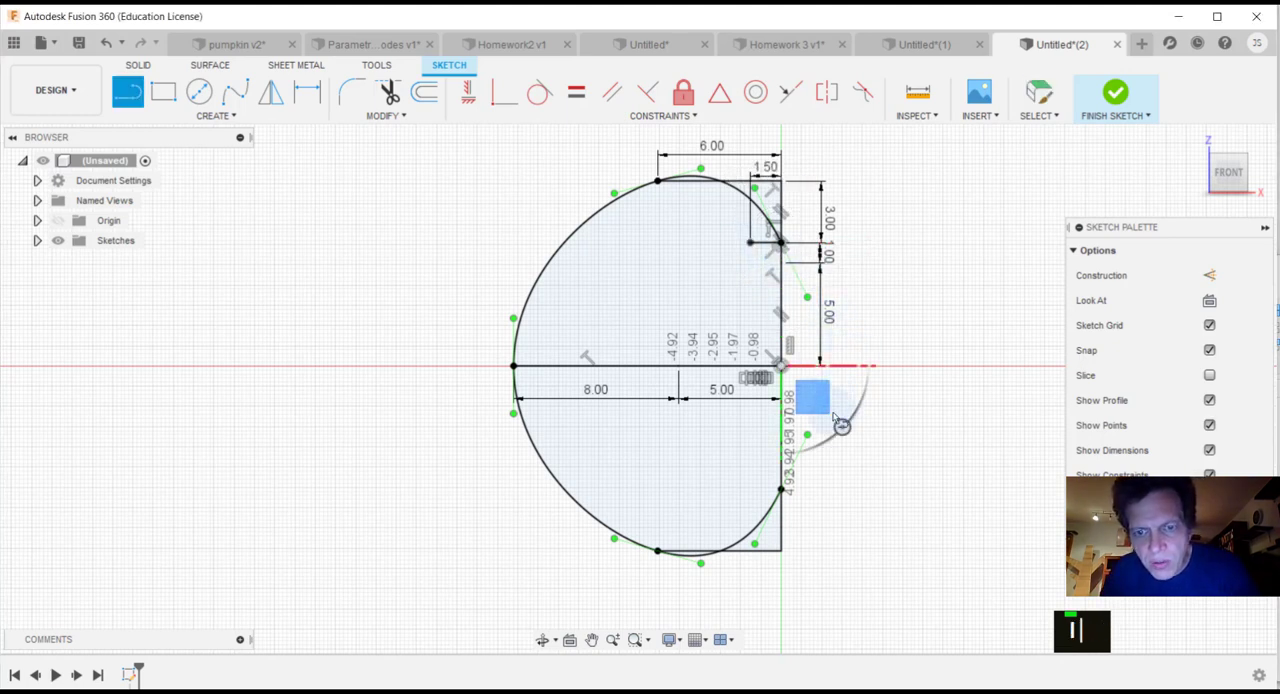
pyautogui.click(781, 491)
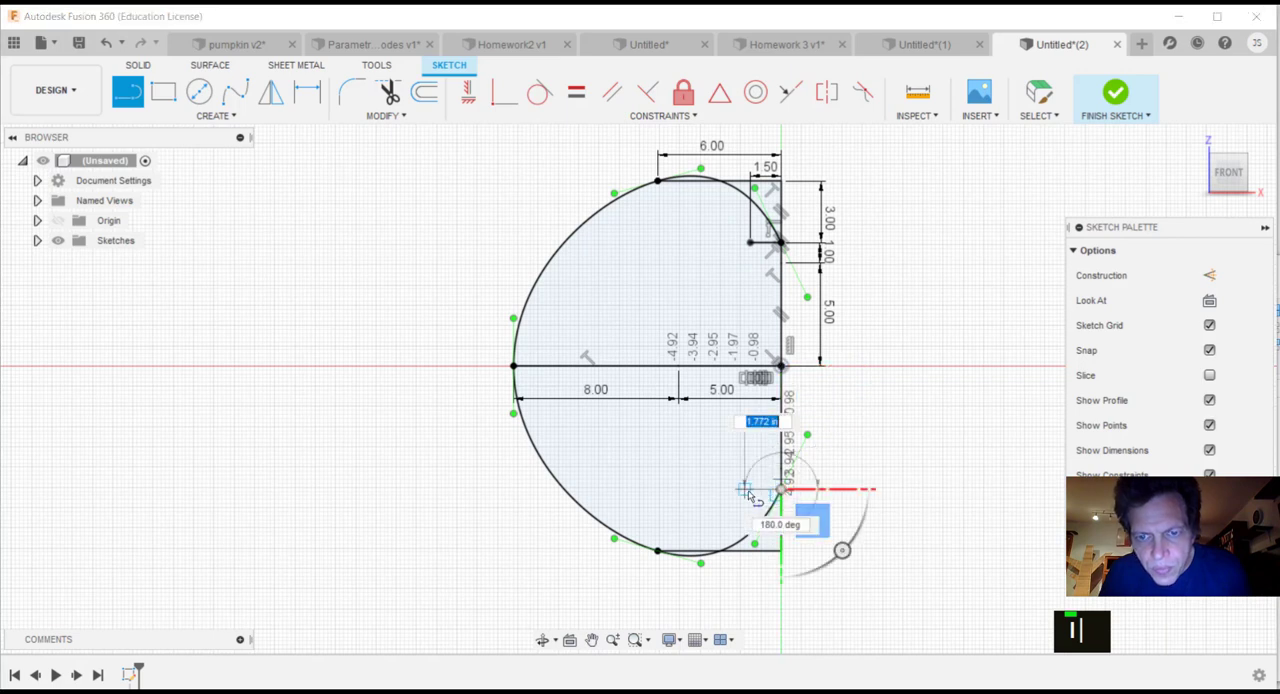
pyautogui.write('1.5')
pyautogui.press('Tab')
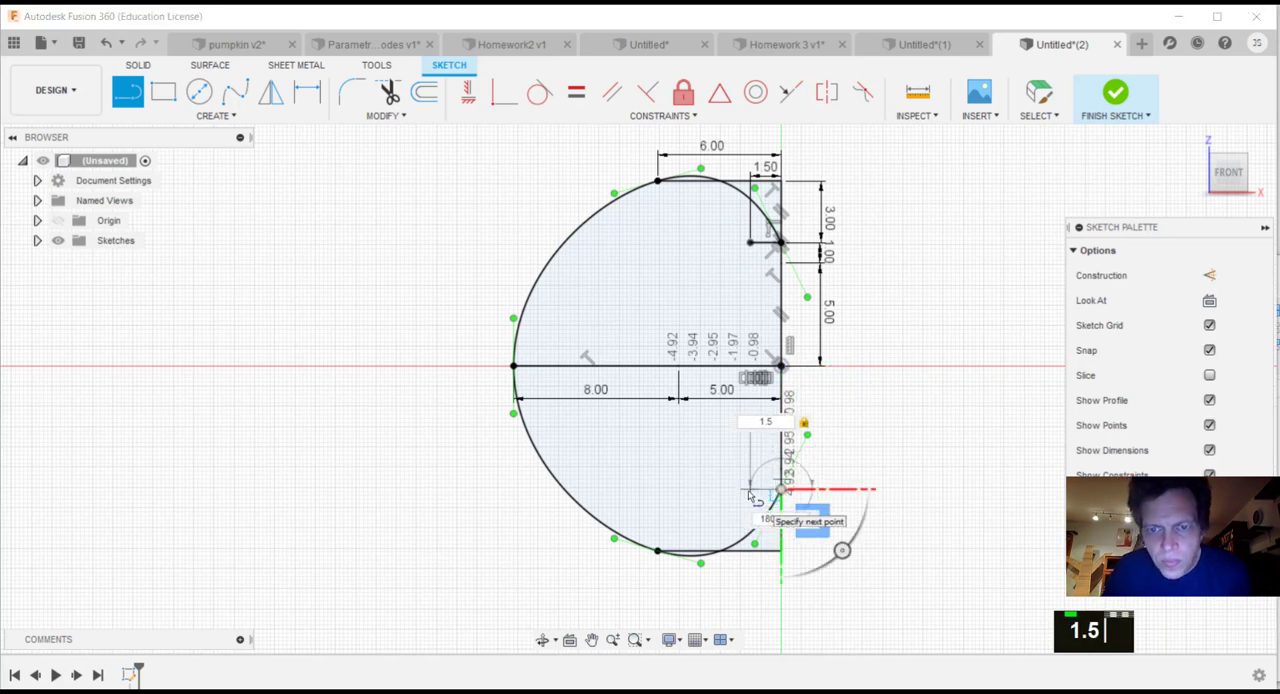
pyautogui.press('Return')
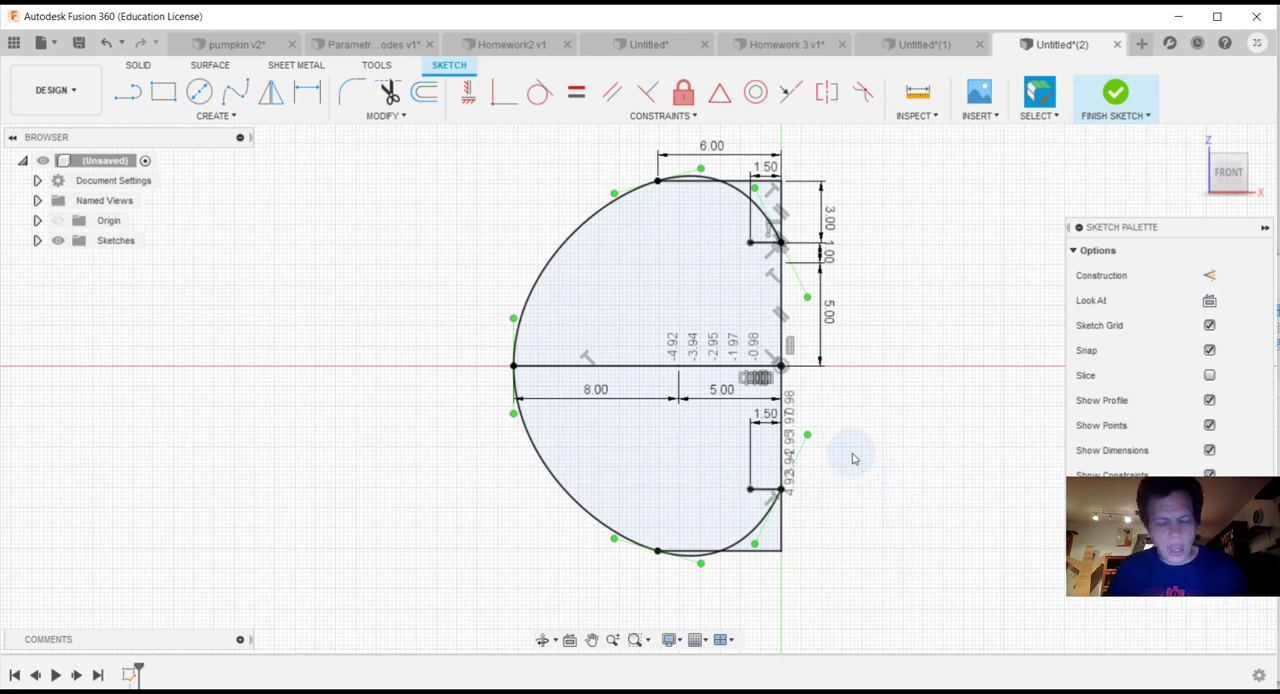
# Step: Draw an inner fit point spline from the upper 1 in/5 in junction through both 1.5 in line ends and the 5 in line's end to the mirrored junction
pyautogui.click(235, 91)
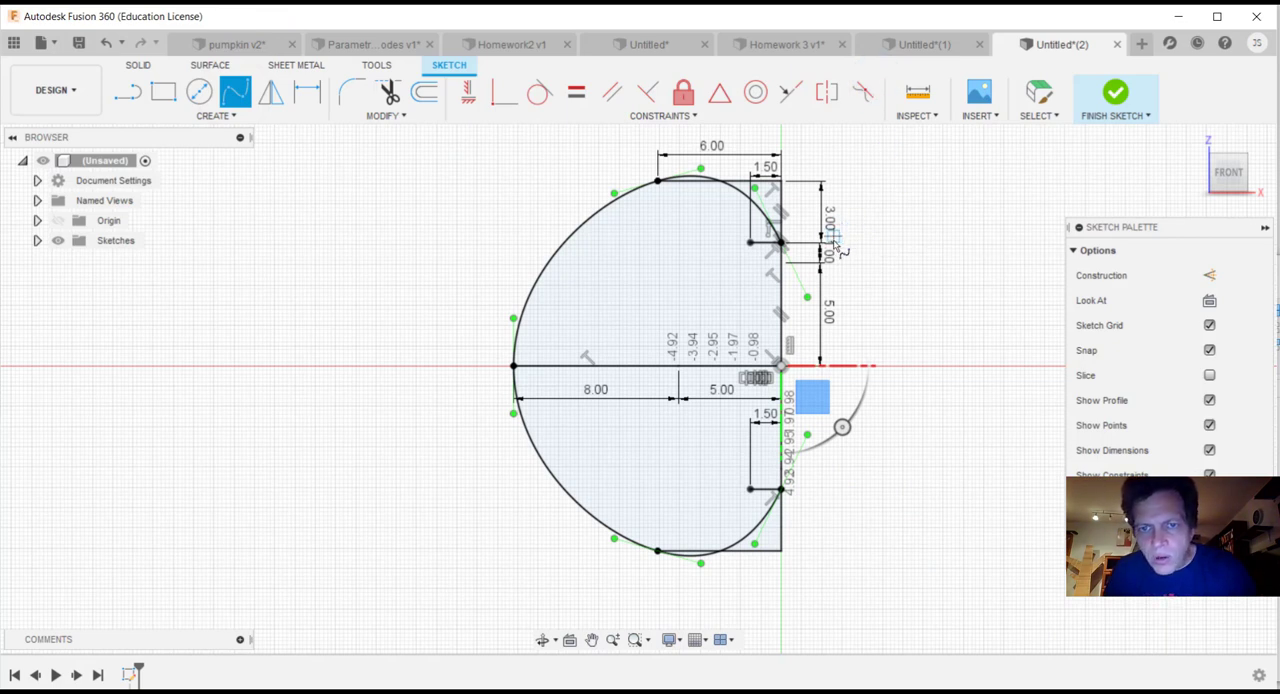
pyautogui.click(781, 266)
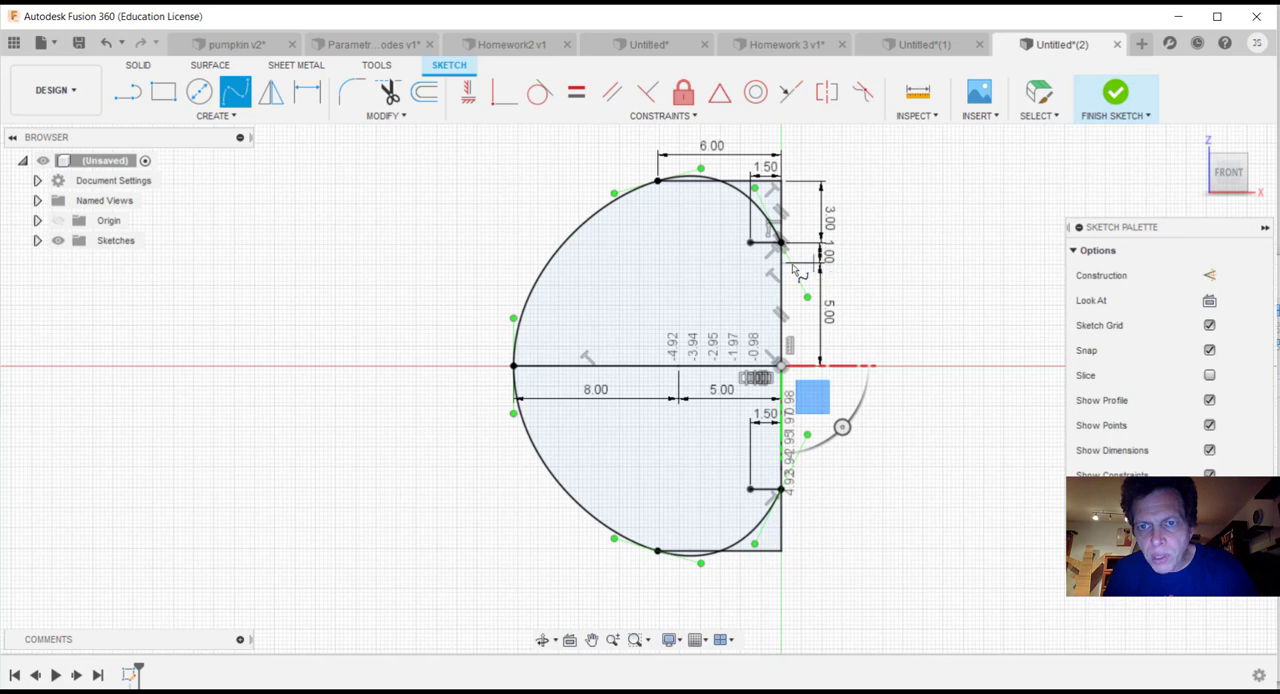
pyautogui.click(781, 265)
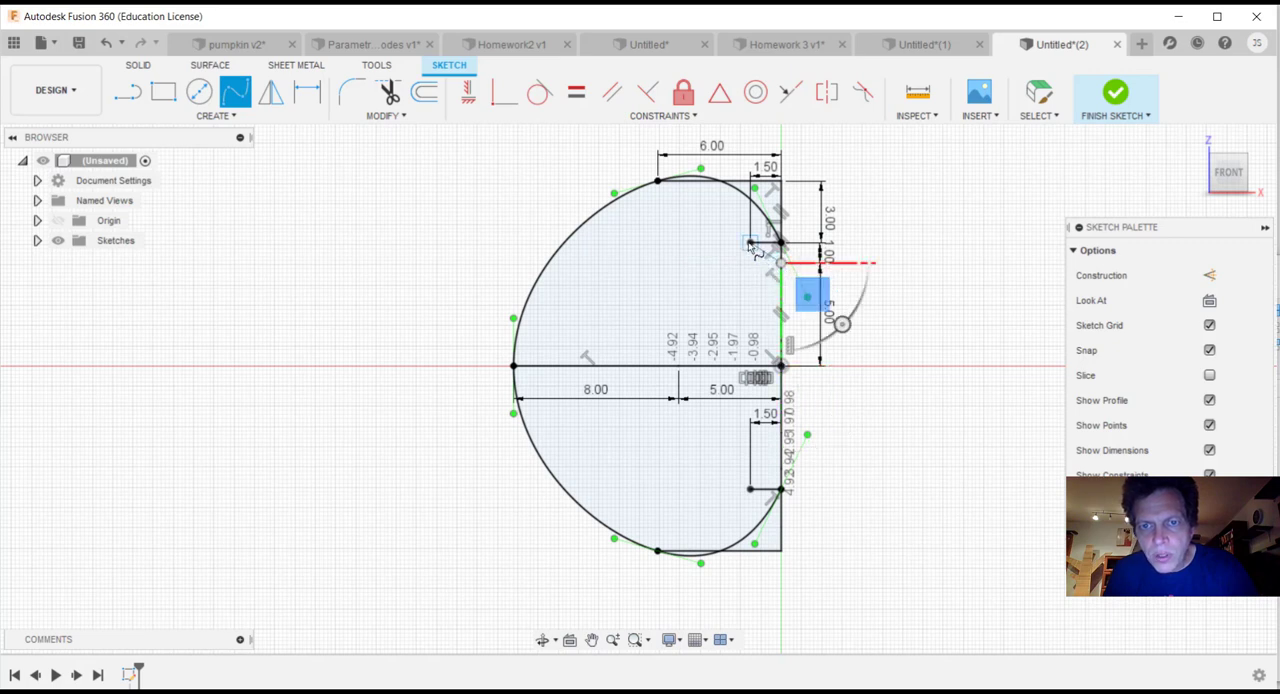
pyautogui.click(750, 243)
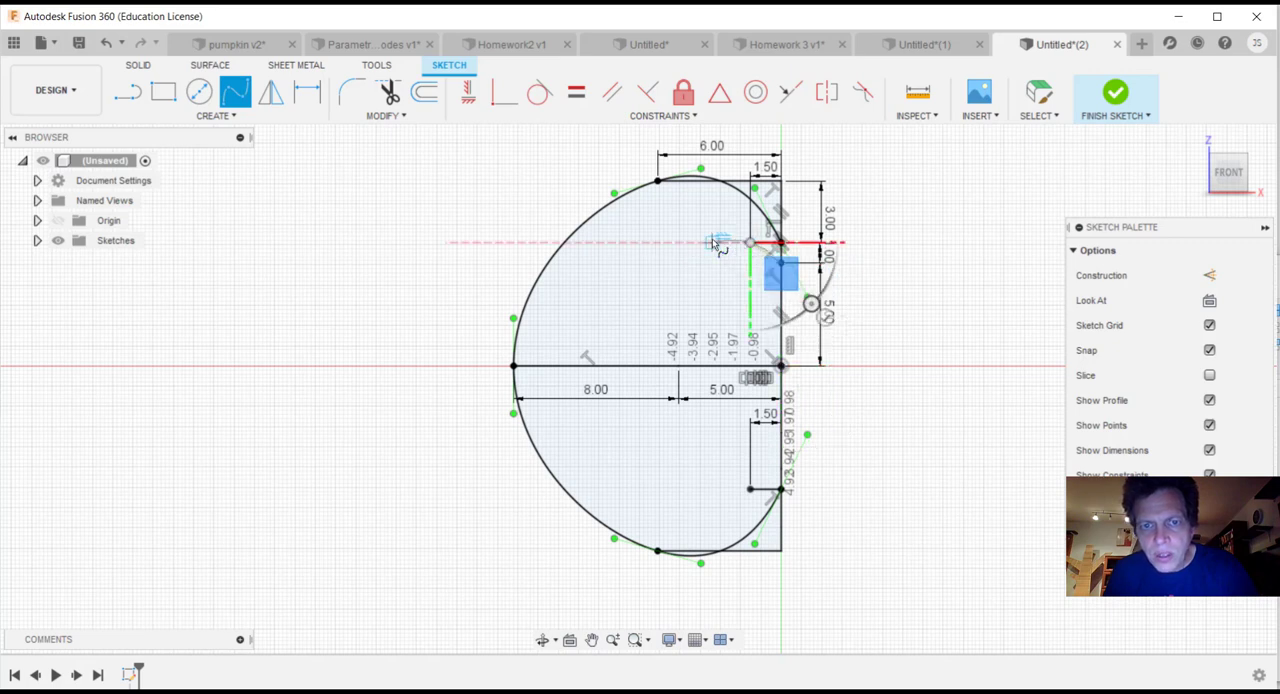
pyautogui.click(679, 368)
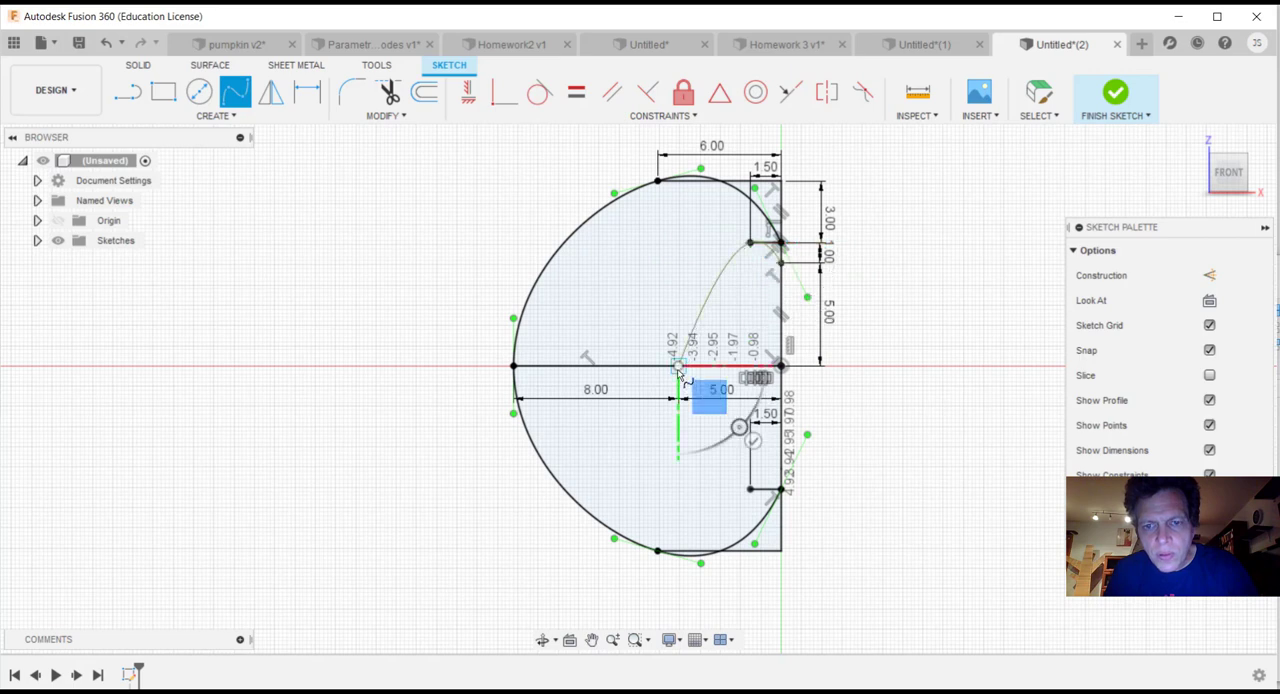
pyautogui.click(750, 489)
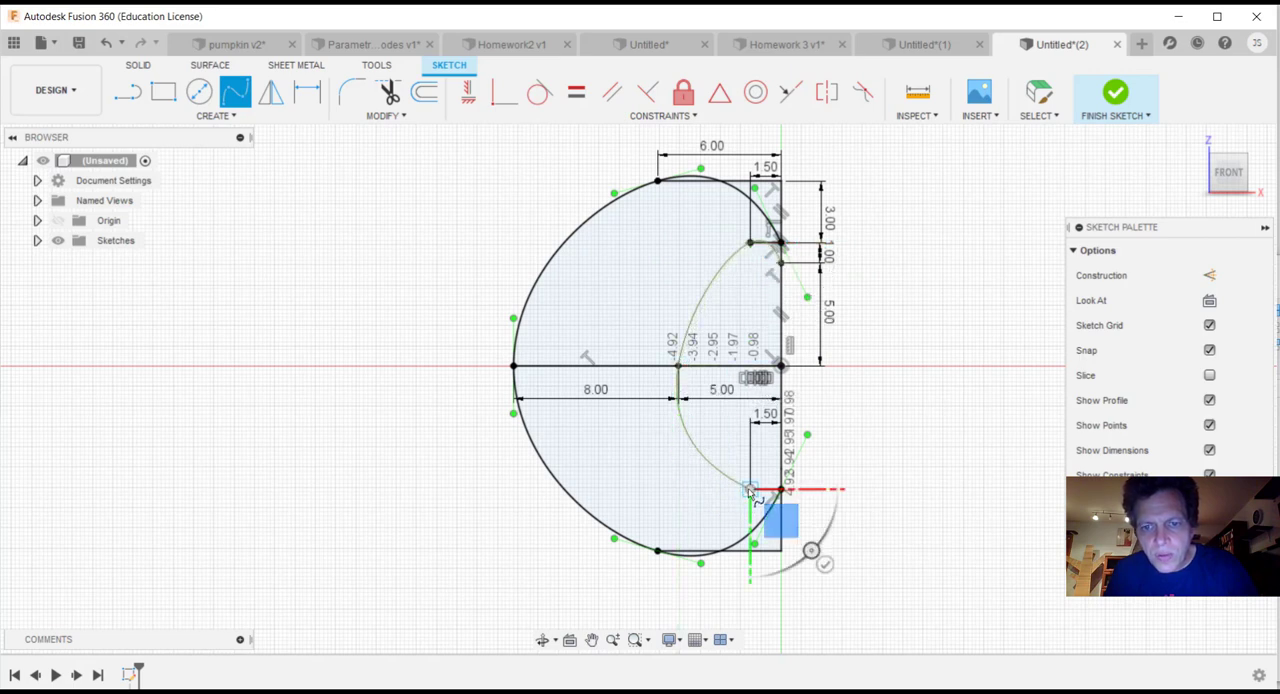
pyautogui.click(781, 468)
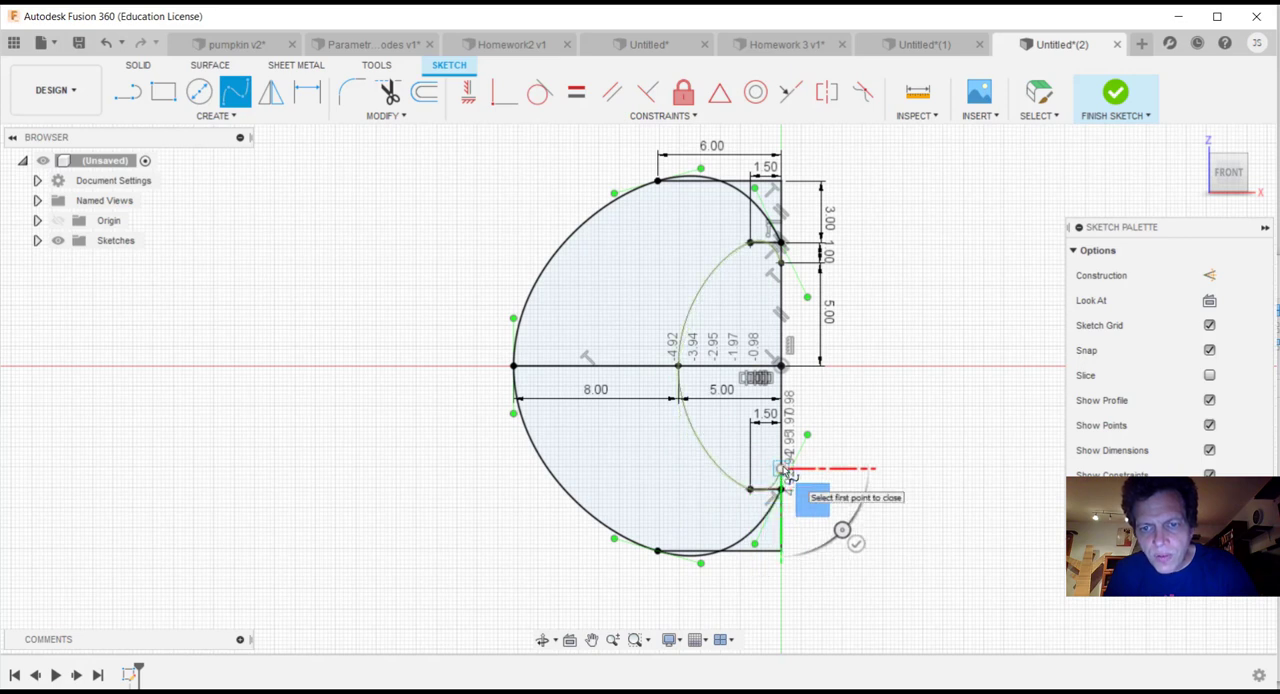
pyautogui.click(857, 543)
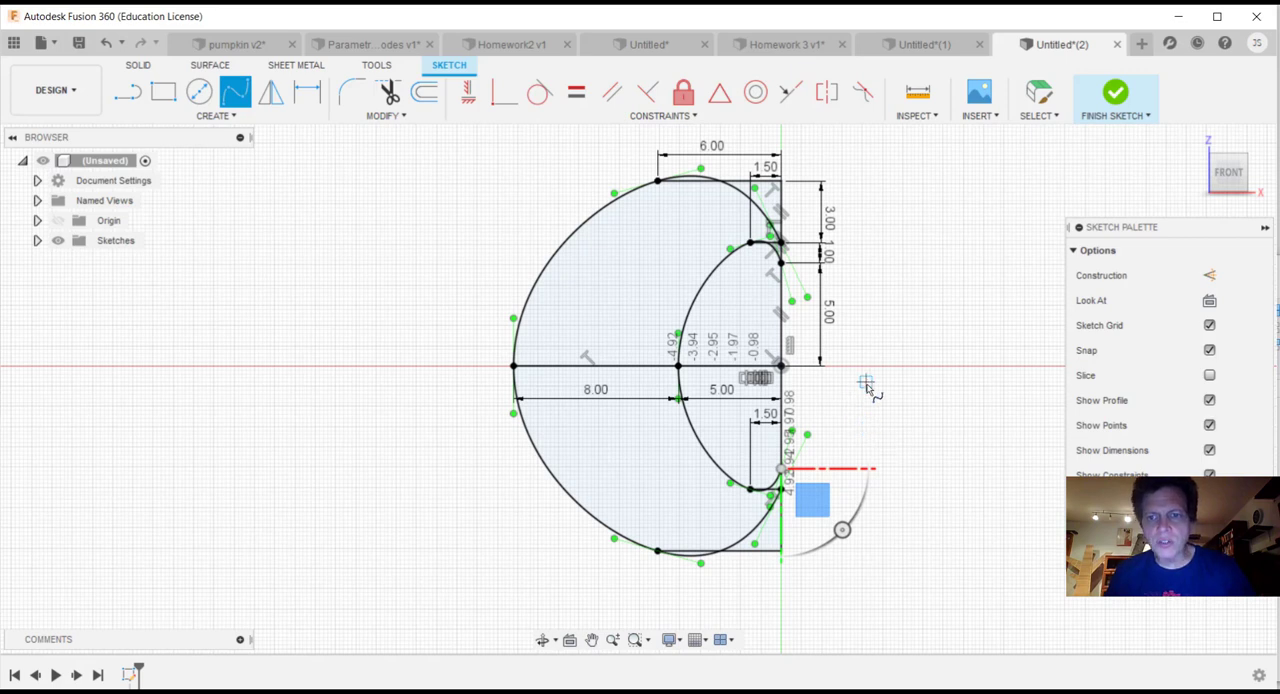
pyautogui.press('Escape')
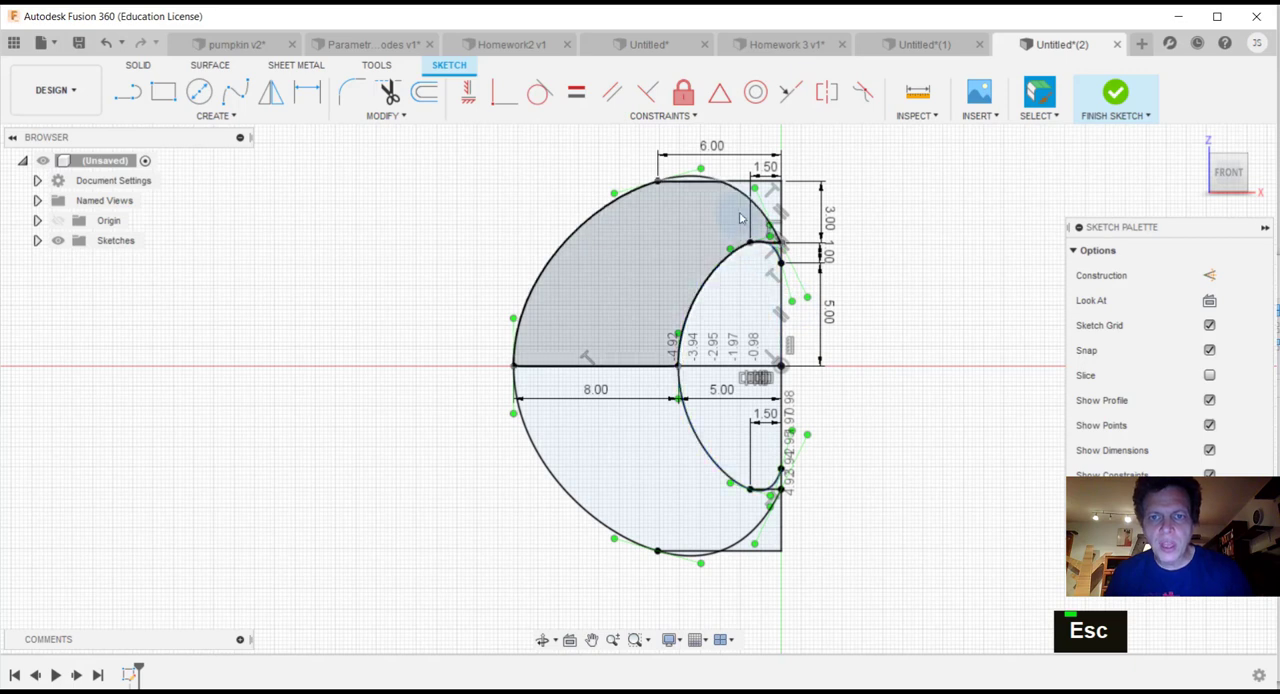
# Step: Convert the 6 in, 1.5 in, 5 in and 8 in horizontal lines to construction lines, including the mirrored ones, and finish the sketch
pyautogui.click(701, 189)
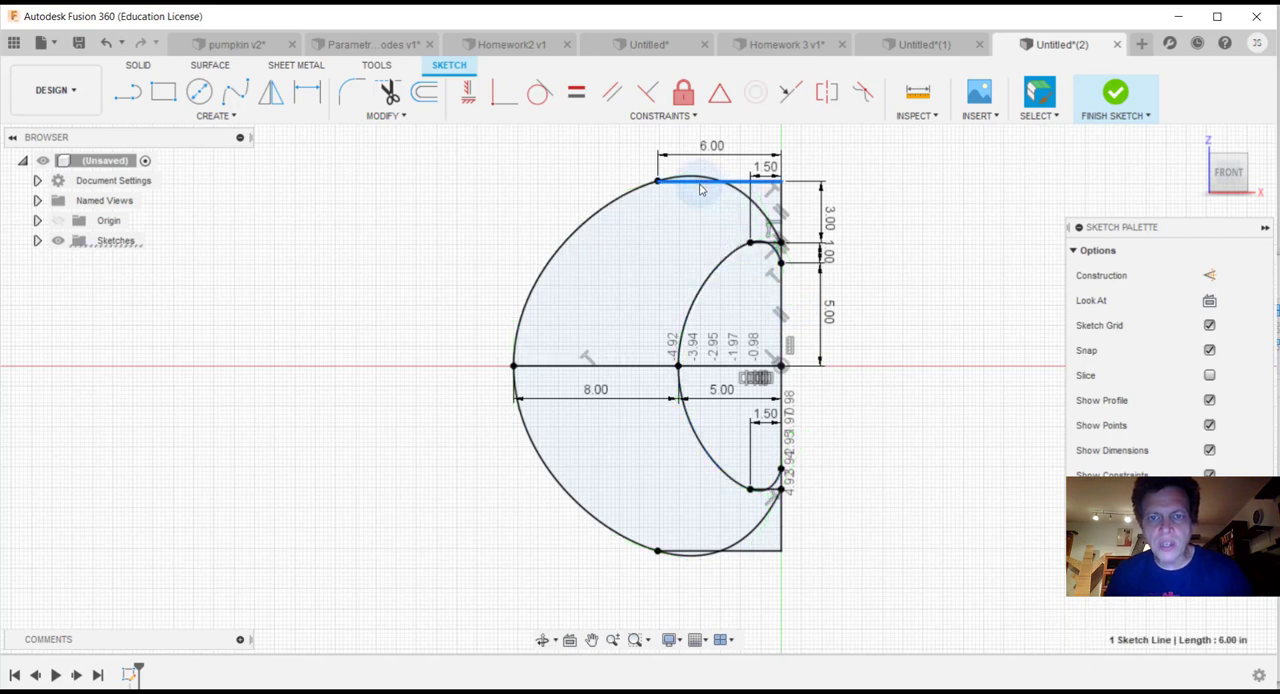
pyautogui.press('x')
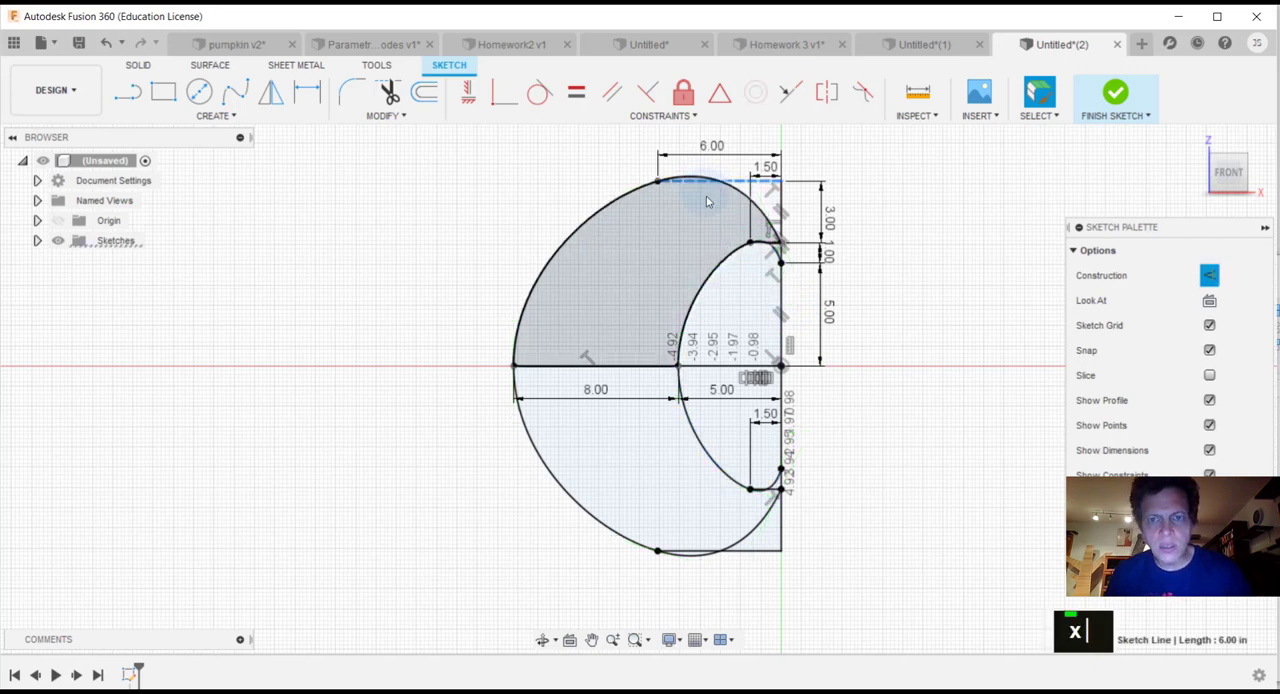
pyautogui.click(770, 246)
pyautogui.press('x')
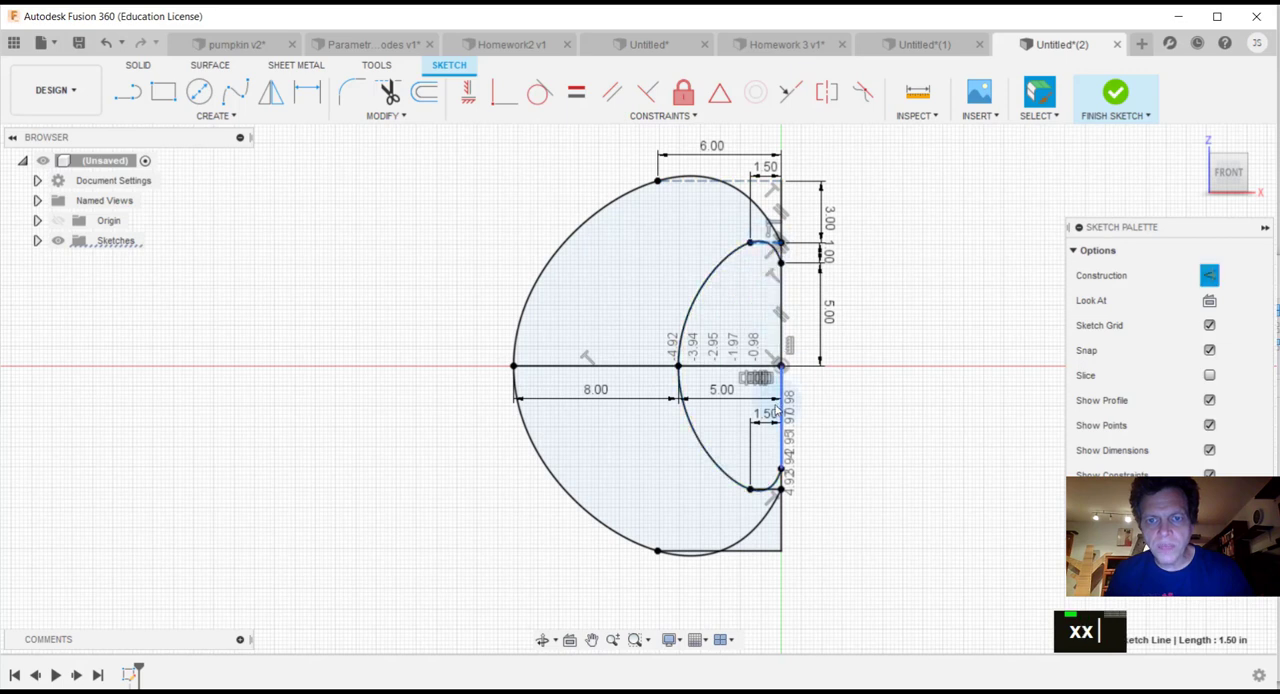
pyautogui.click(716, 368)
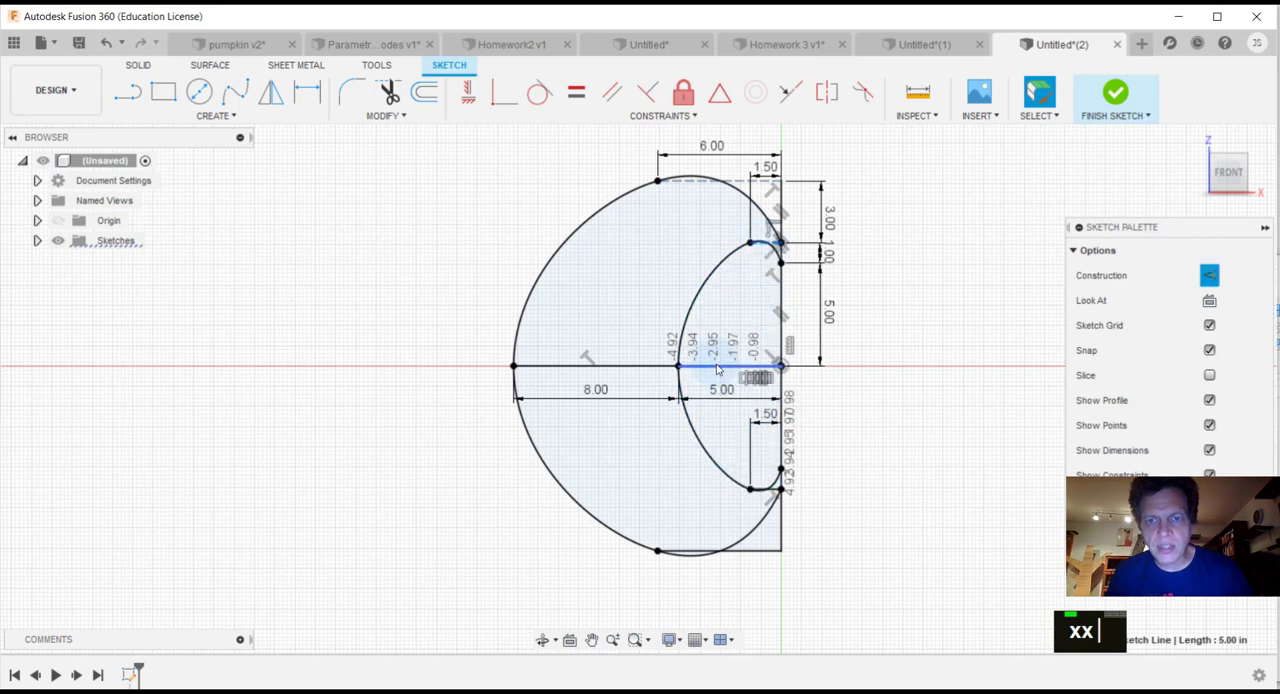
pyautogui.press('x')
pyautogui.click(645, 370)
pyautogui.press('x')
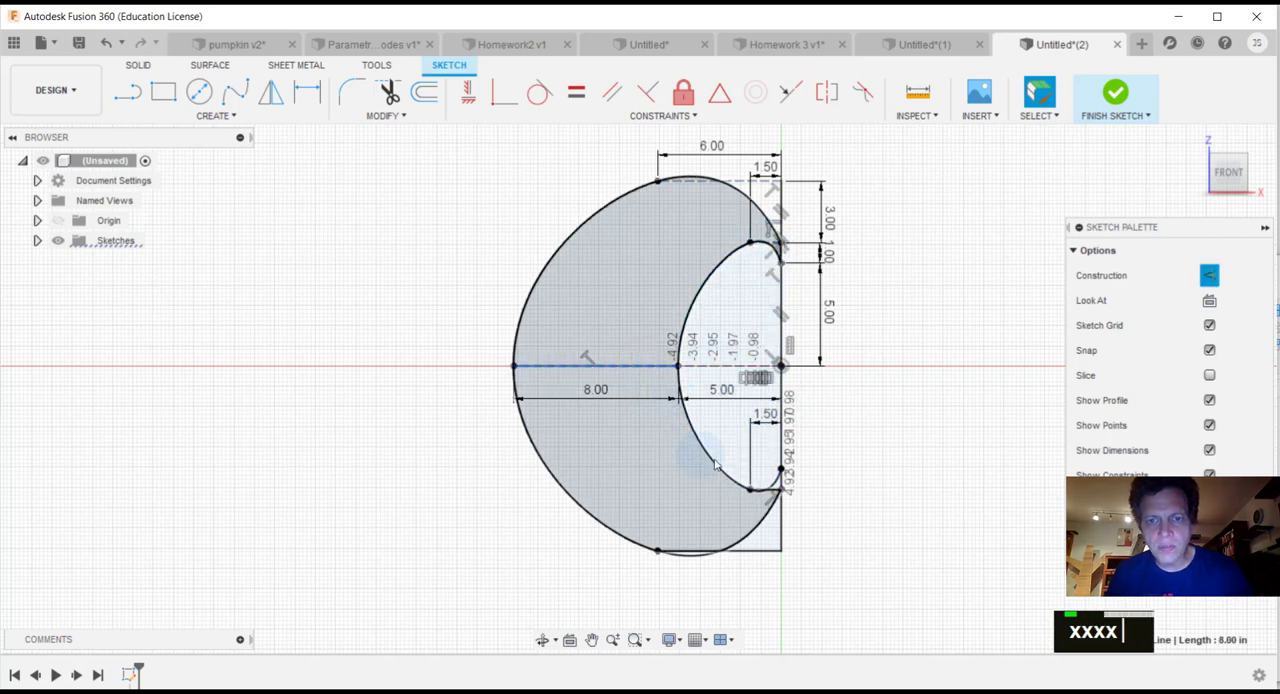
pyautogui.click(770, 491)
pyautogui.press('x')
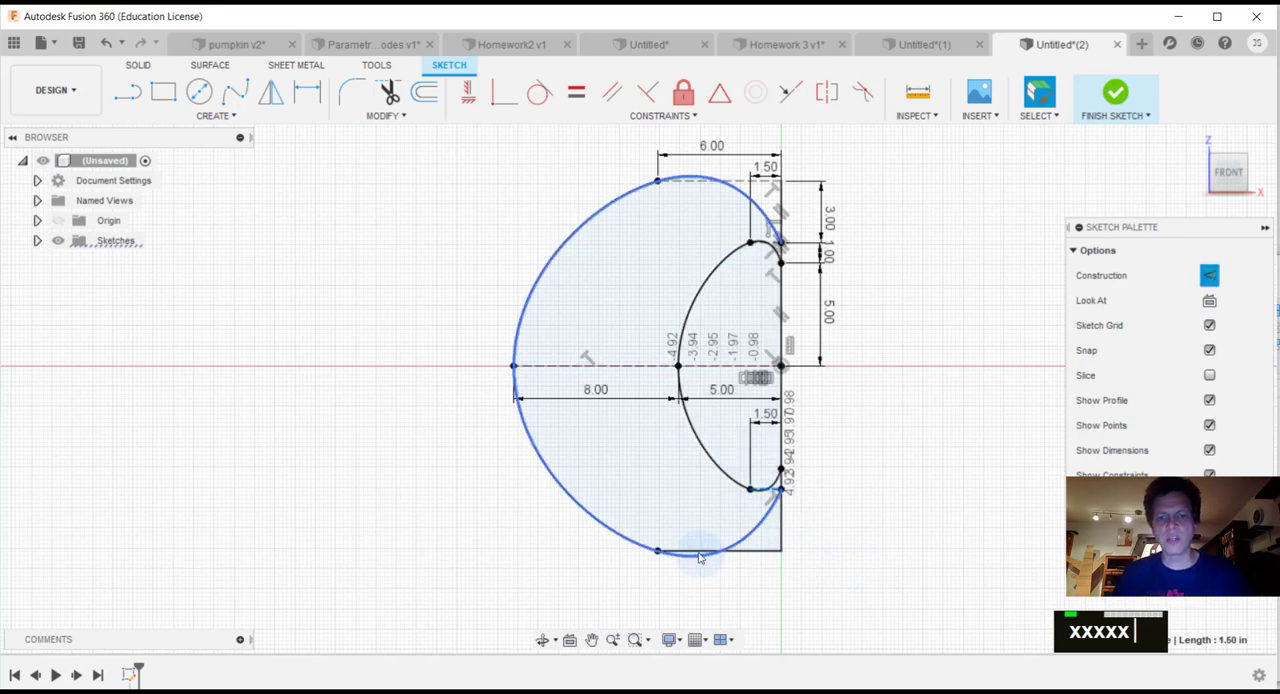
pyautogui.press('x')
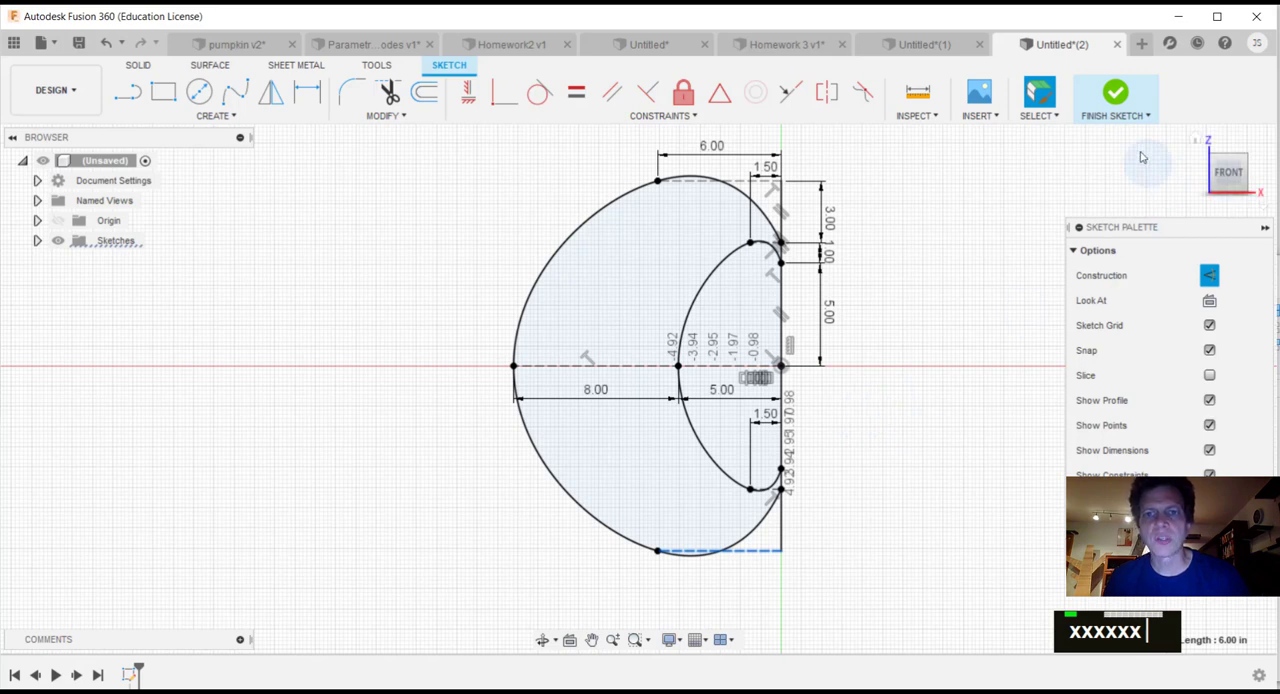
pyautogui.click(1117, 94)
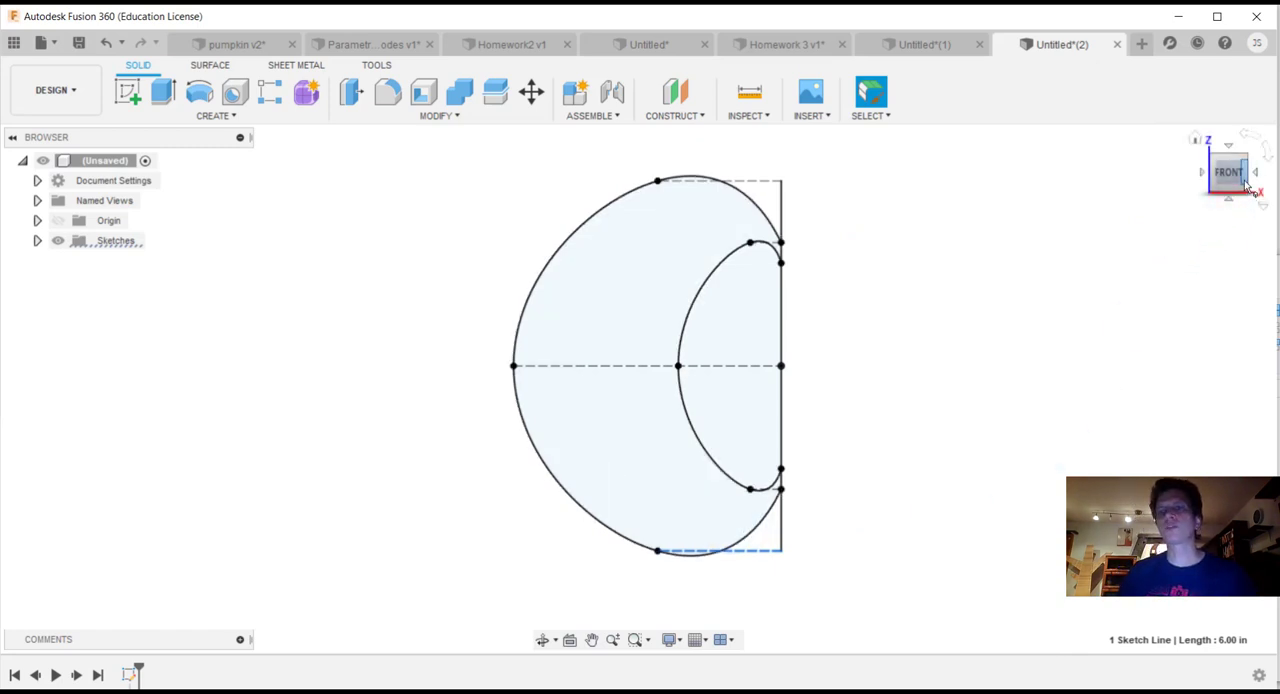
# Step: Start a new sketch on the front plane that holds the two-spline profile
pyautogui.moveTo(1246, 185); pyautogui.dragTo(1192, 182)
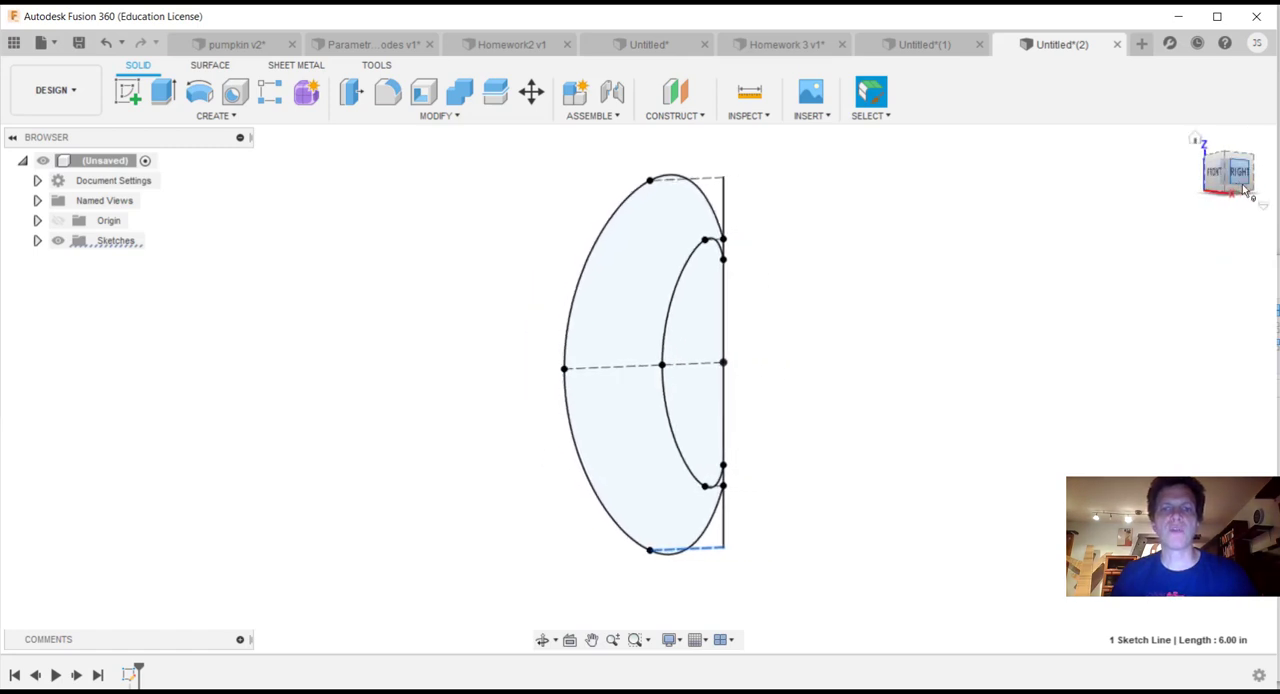
pyautogui.click(243, 121)
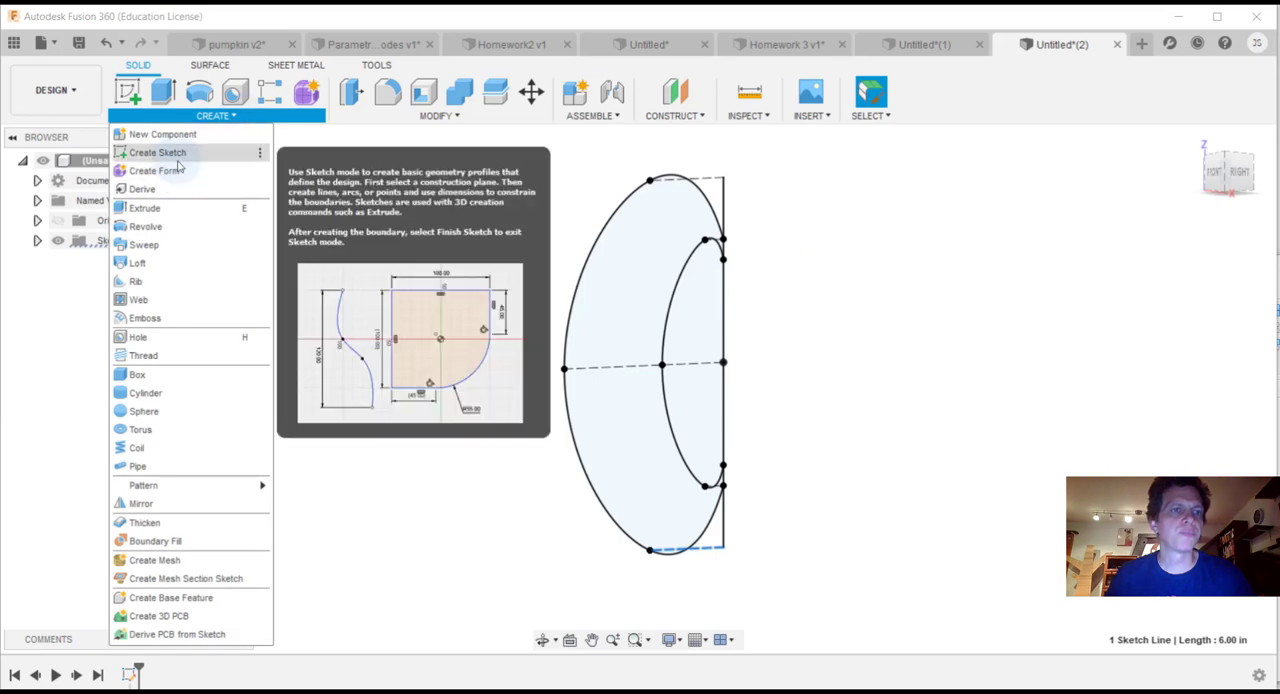
pyautogui.click(178, 158)
pyautogui.click(497, 380)
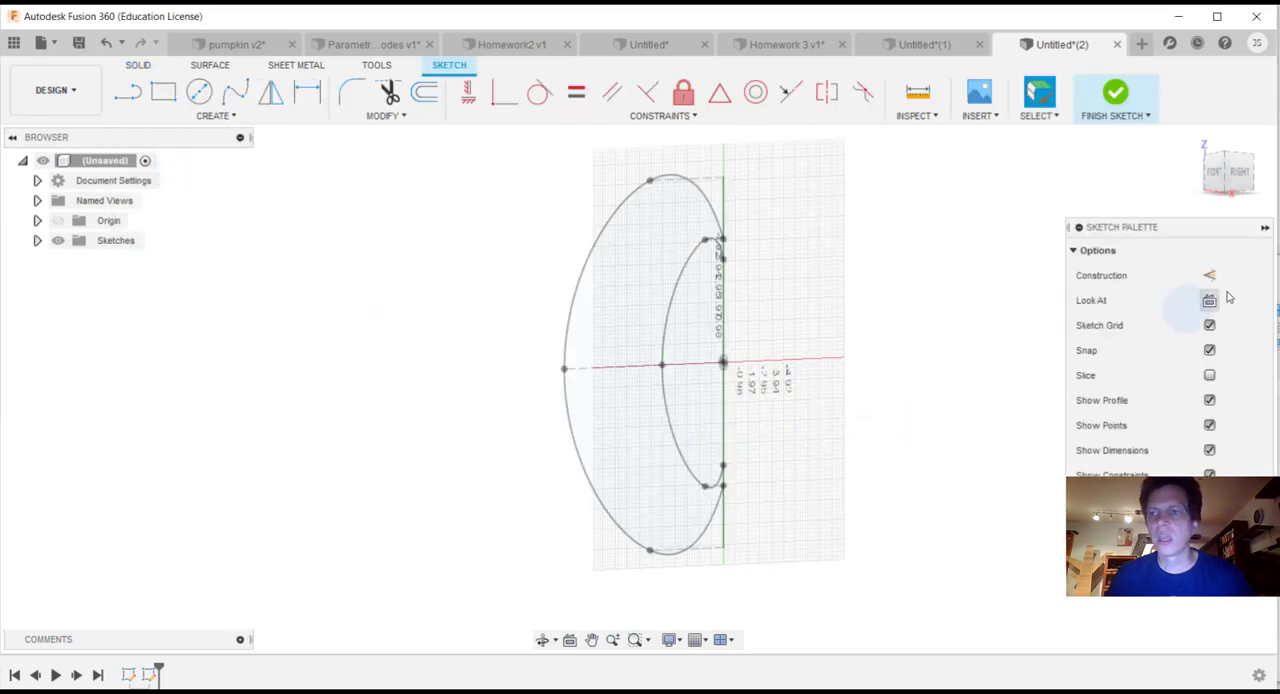
pyautogui.click(1240, 180)
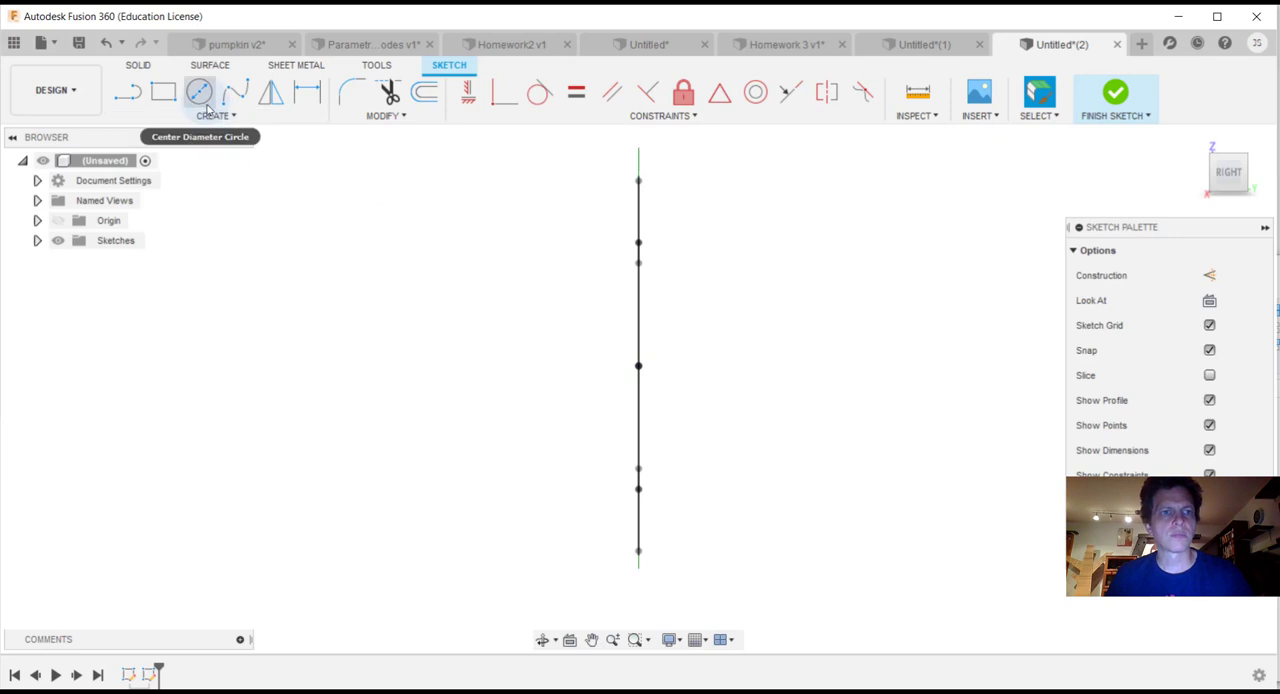
# Step: Try to draw a 2-point circle between the upper endpoints of the outer and inner splines on the vertical line
pyautogui.press('c')
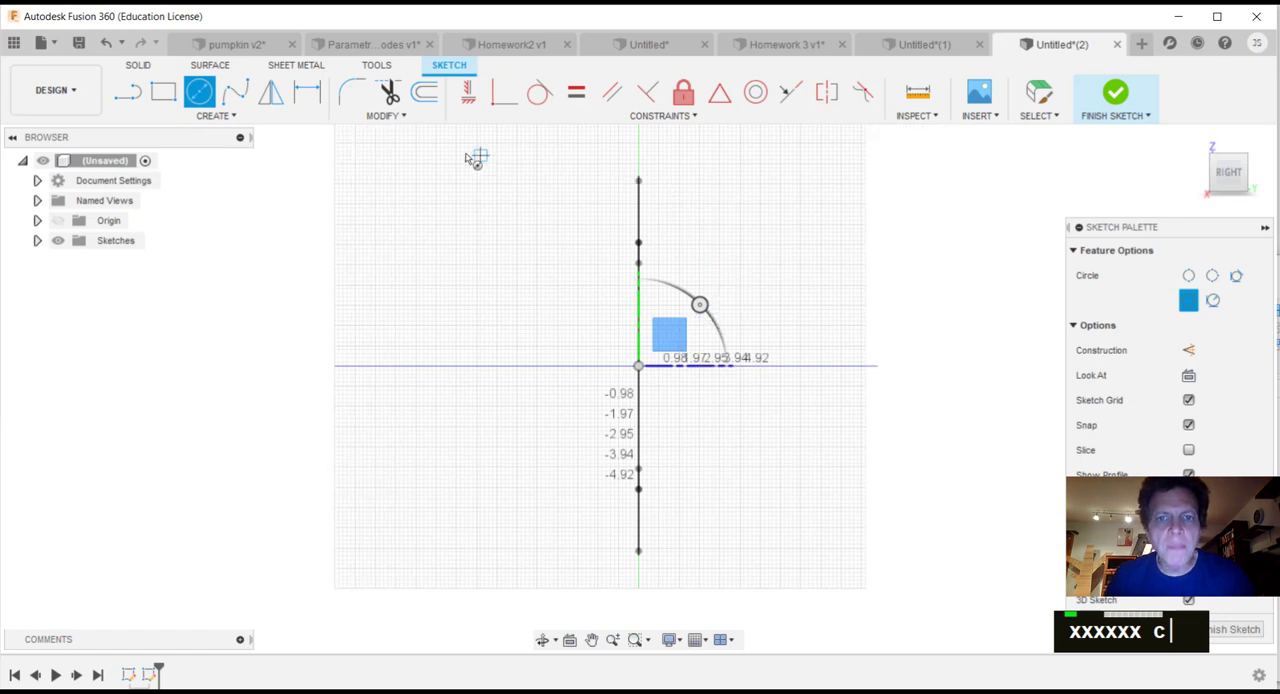
pyautogui.click(230, 117)
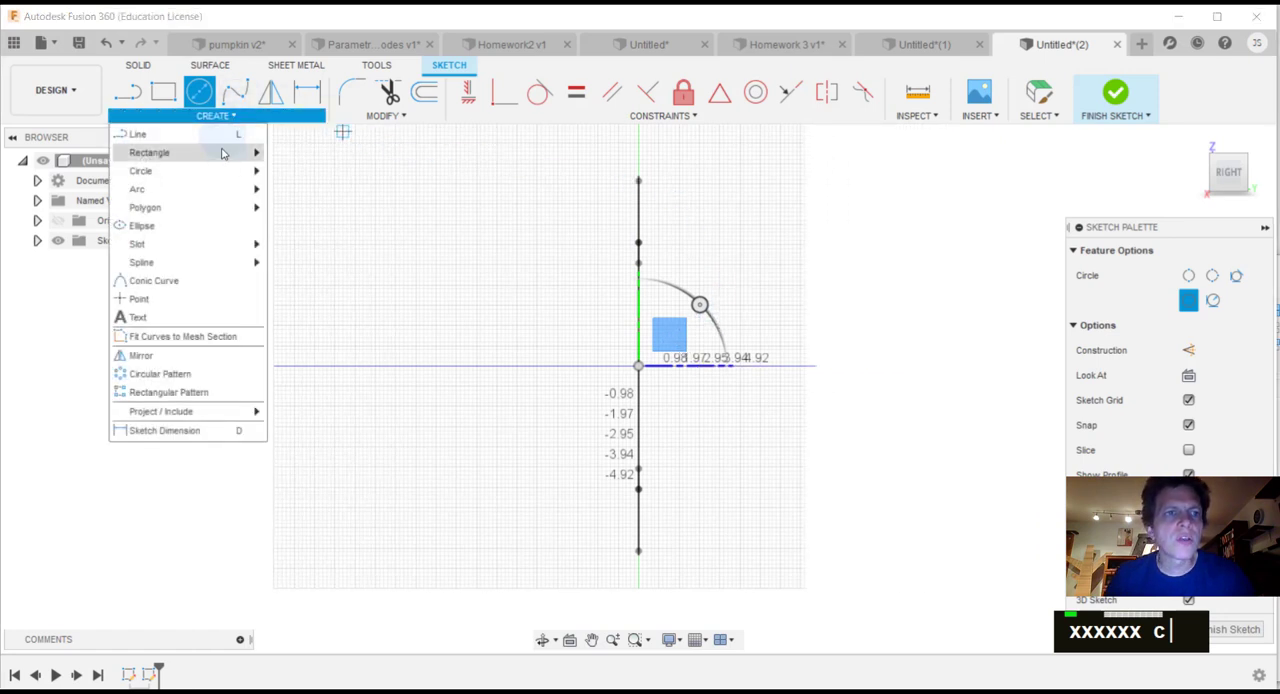
pyautogui.moveTo(221, 178)
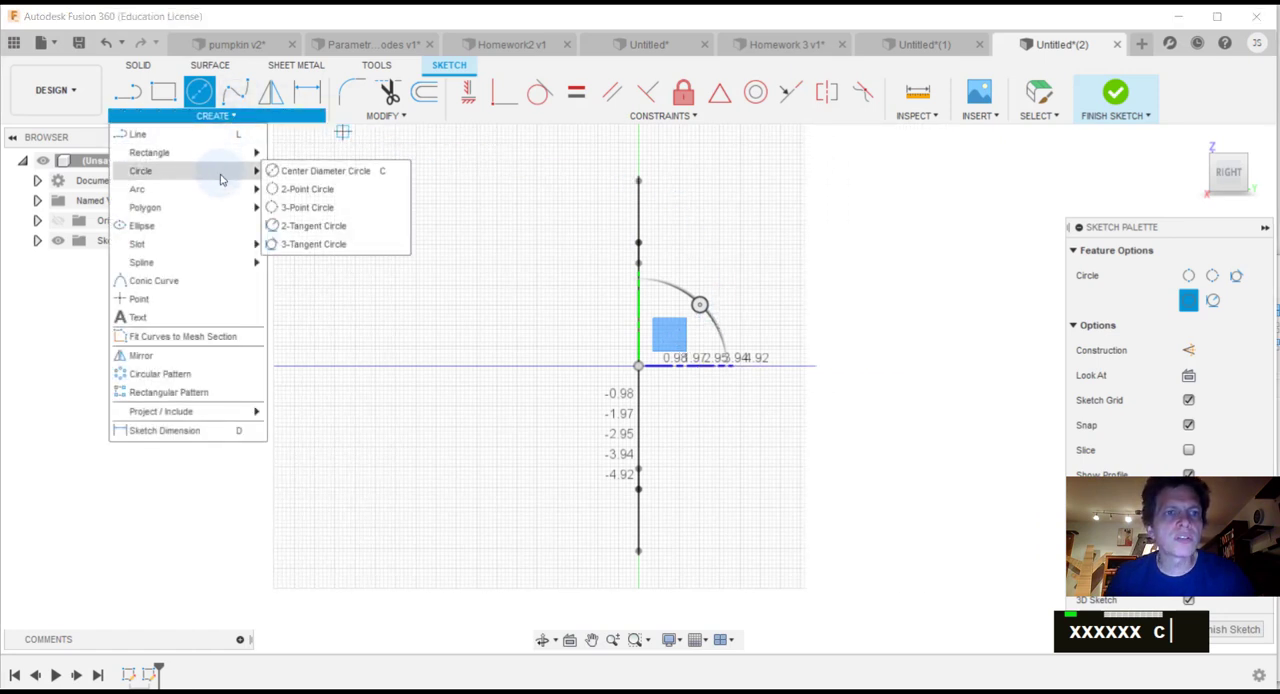
pyautogui.click(284, 190)
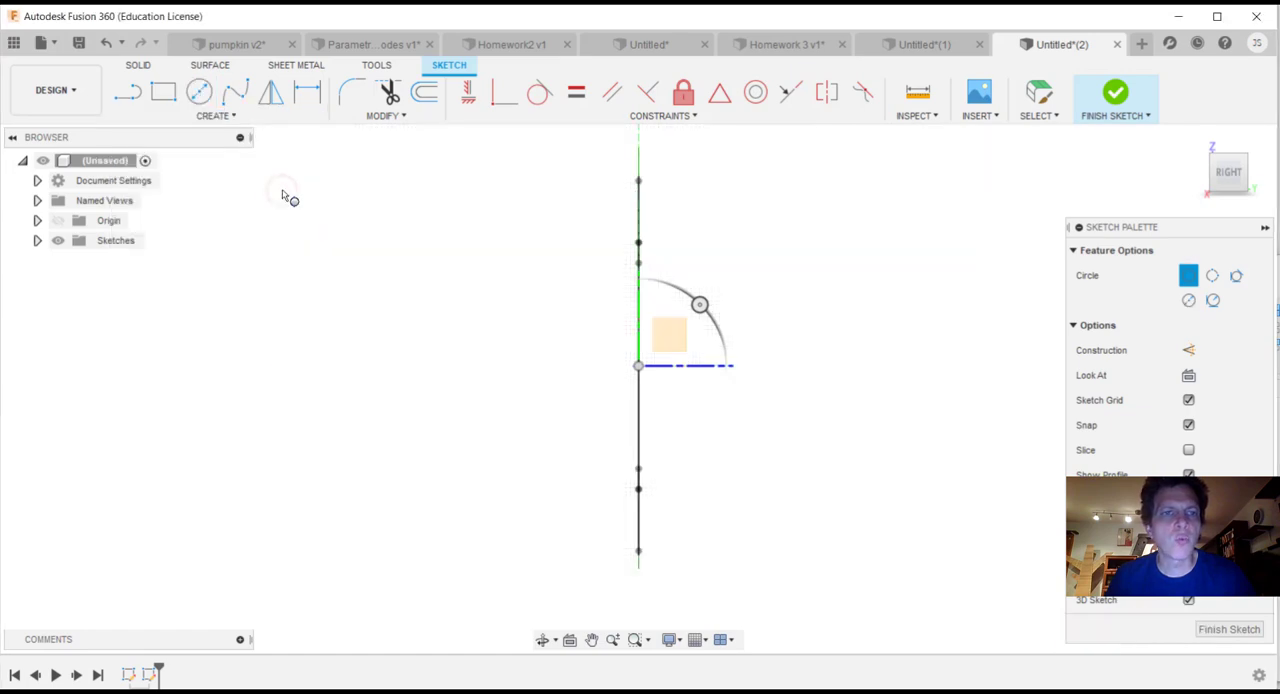
pyautogui.click(638, 243)
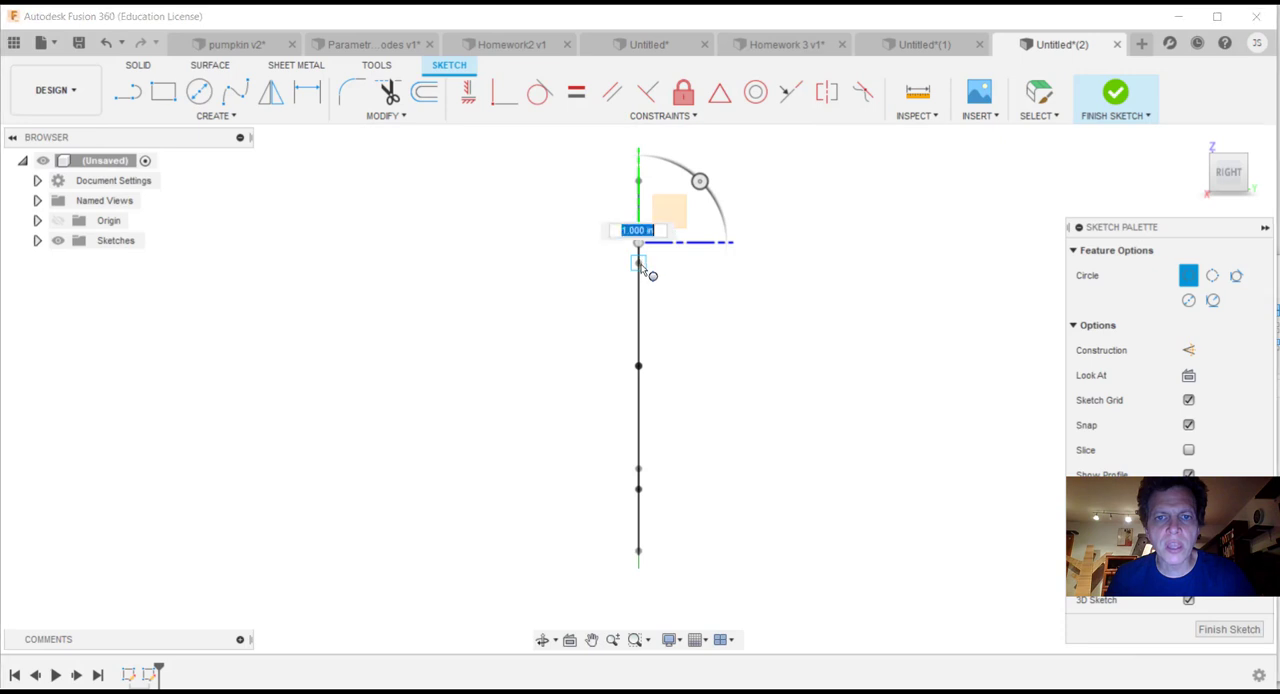
pyautogui.click(638, 265)
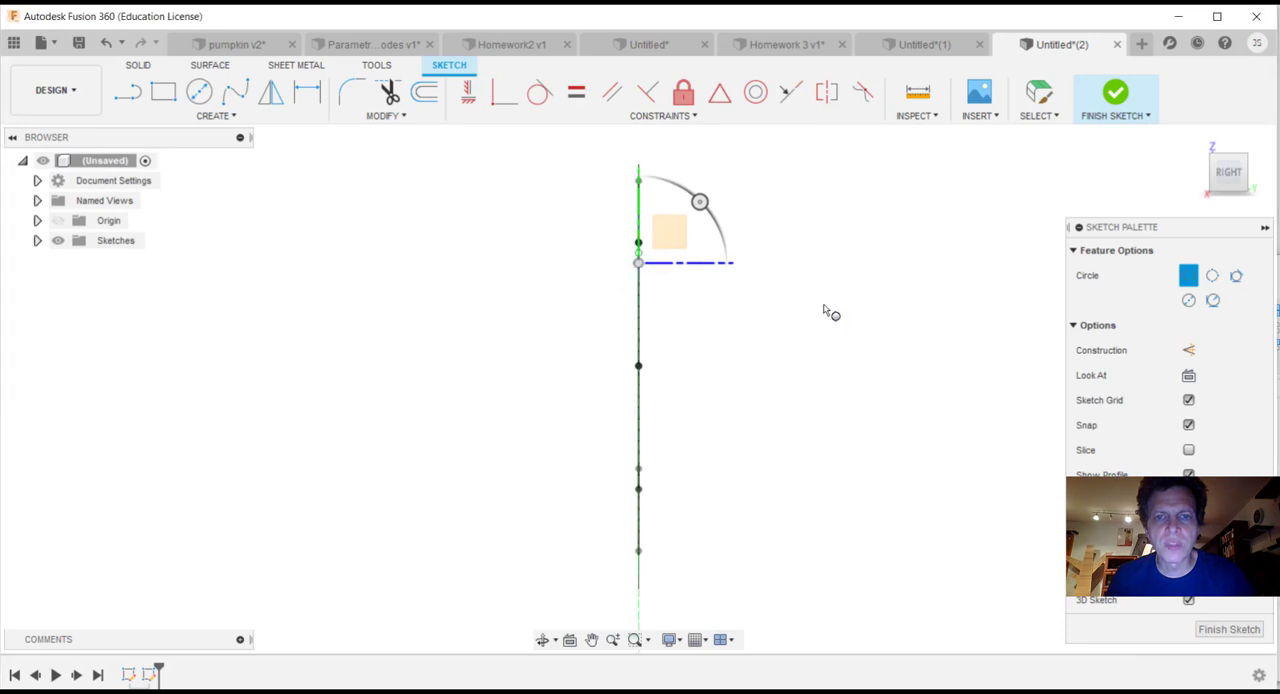
pyautogui.scroll(-3, 617, 263)
pyautogui.scroll(2, 616, 261)
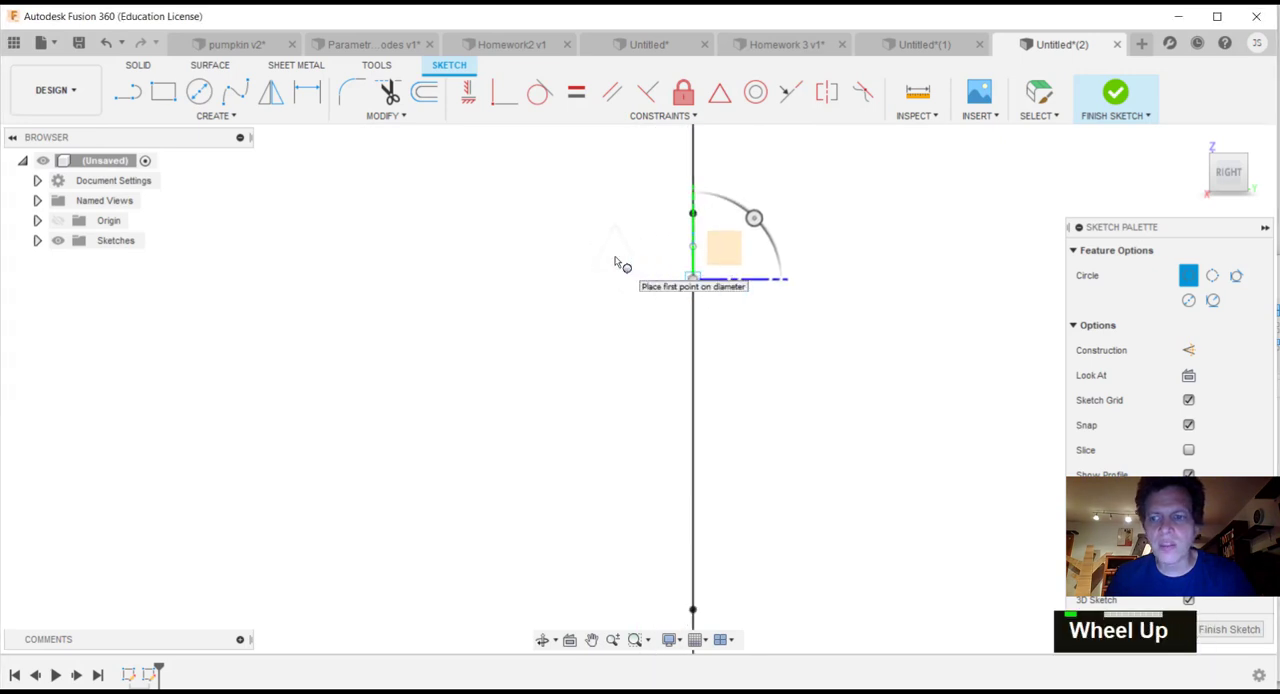
pyautogui.press('c')
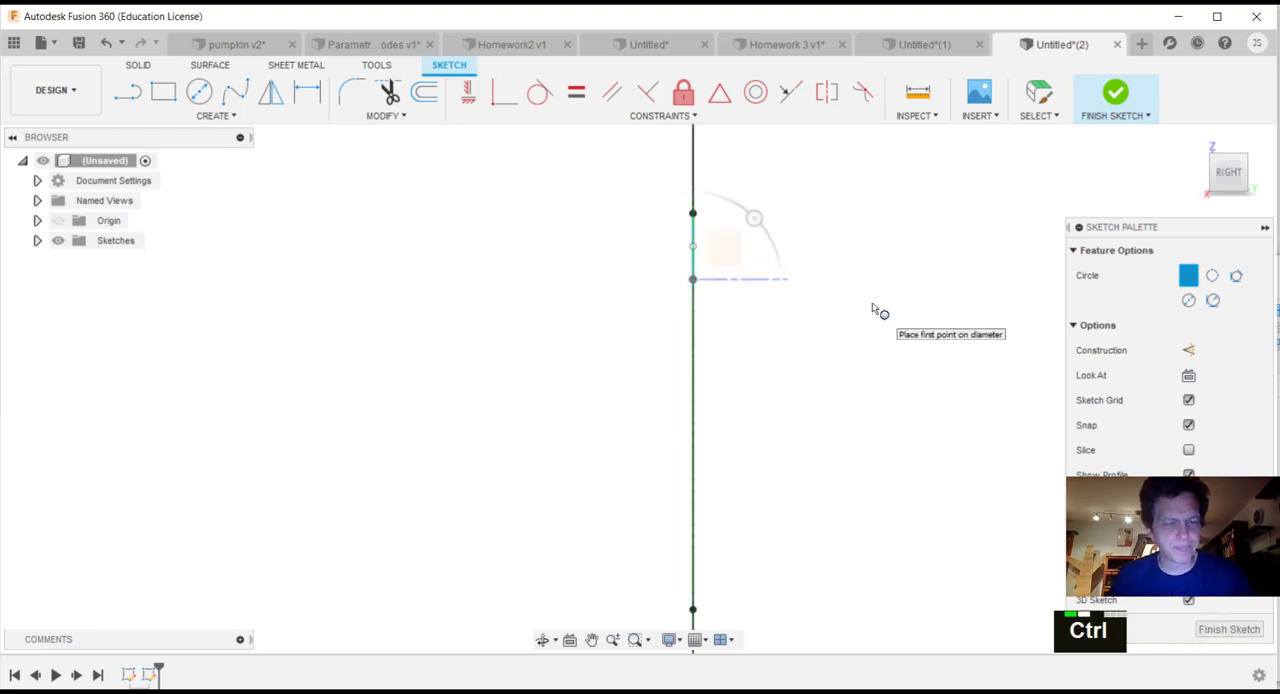
pyautogui.press('Escape')
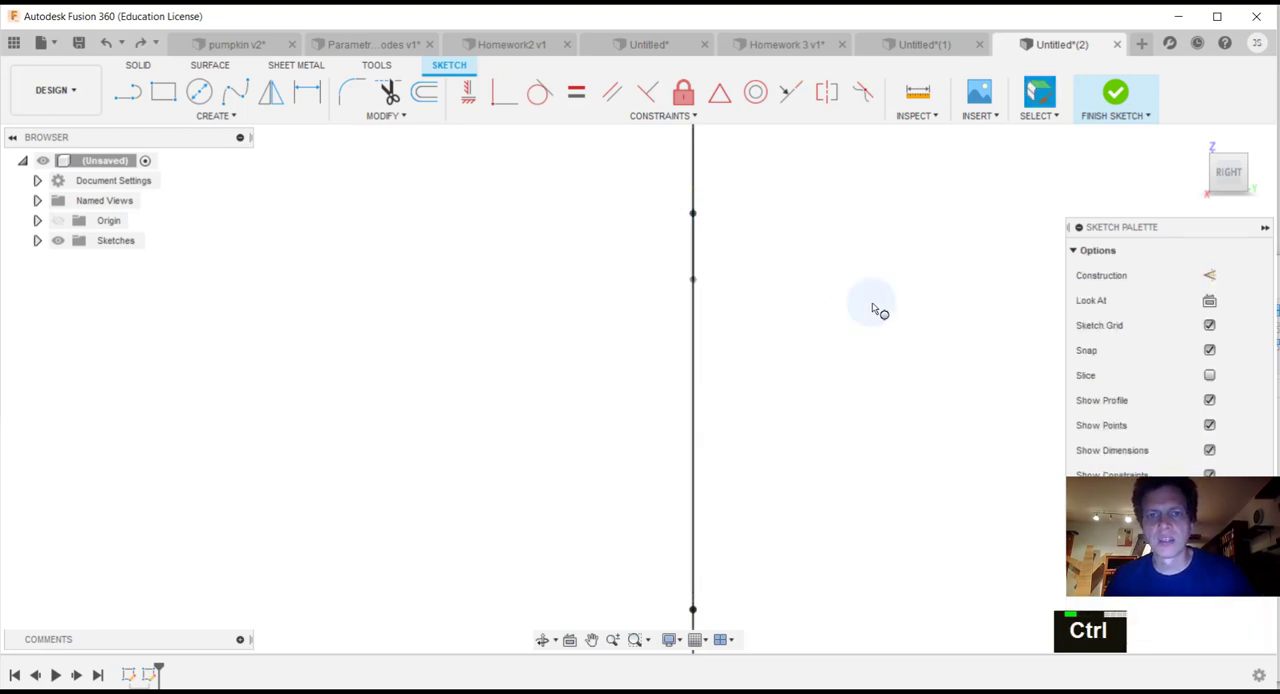
# Step: Draw 2-point circles perpendicular to the profile between the outer and inner spline endpoints, at both upper and lower ends, and finish the sketch
pyautogui.click(236, 118)
pyautogui.moveTo(238, 172)
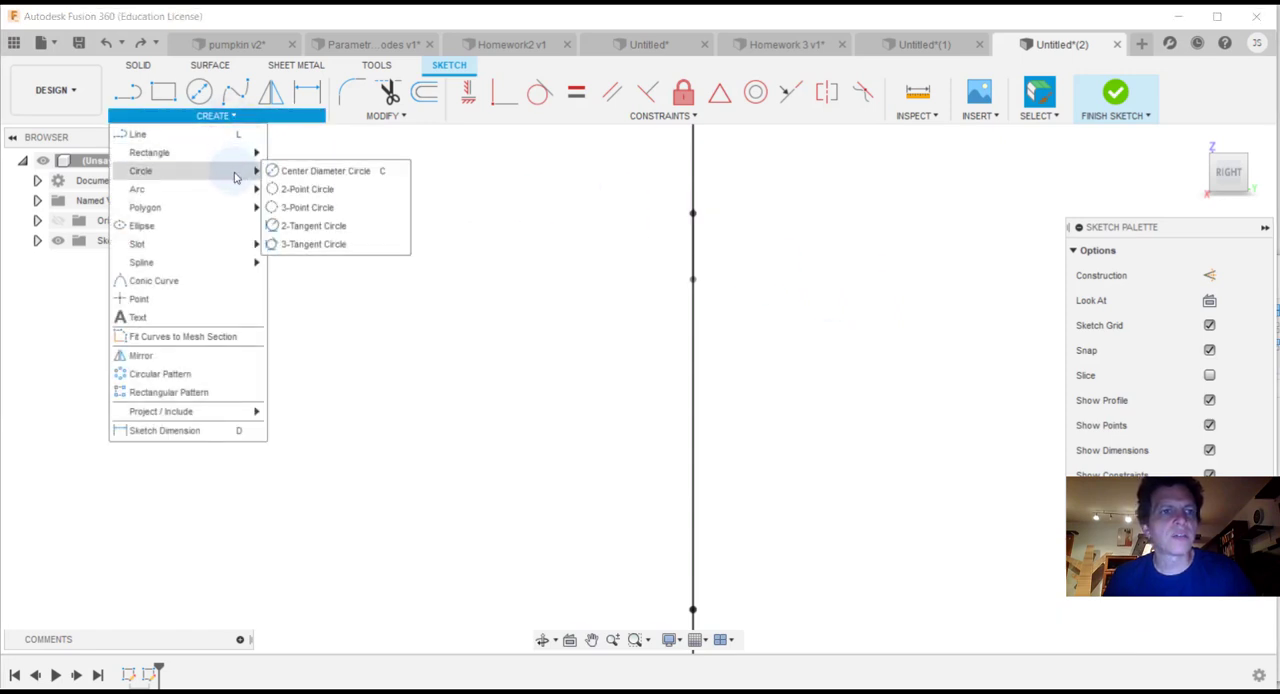
pyautogui.click(300, 189)
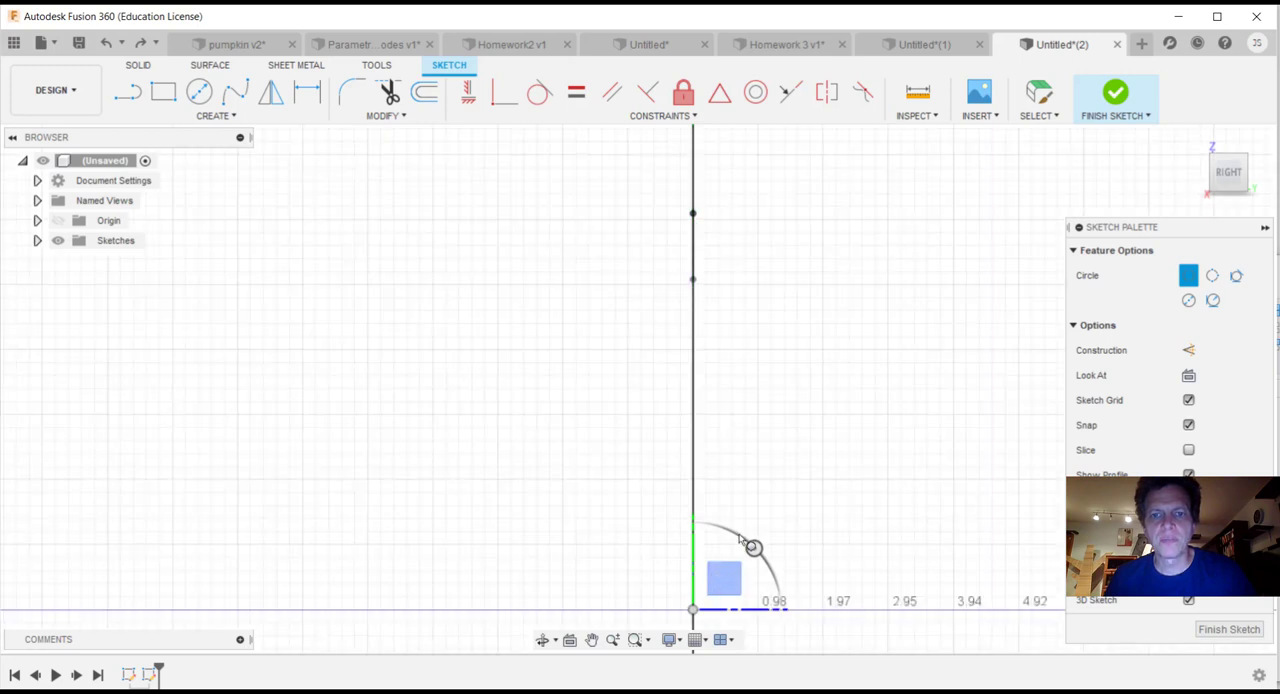
pyautogui.click(693, 214)
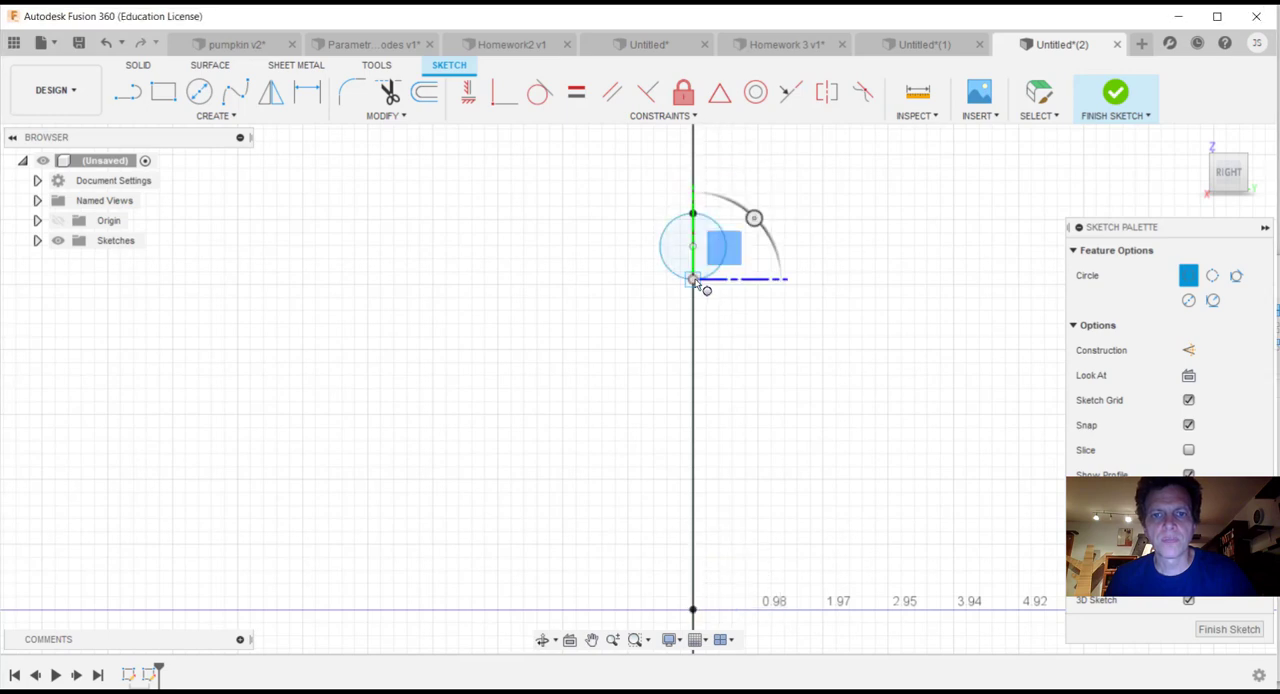
pyautogui.scroll(-2, 765, 314)
pyautogui.scroll(2, 760, 308)
pyautogui.scroll(-1, 795, 380)
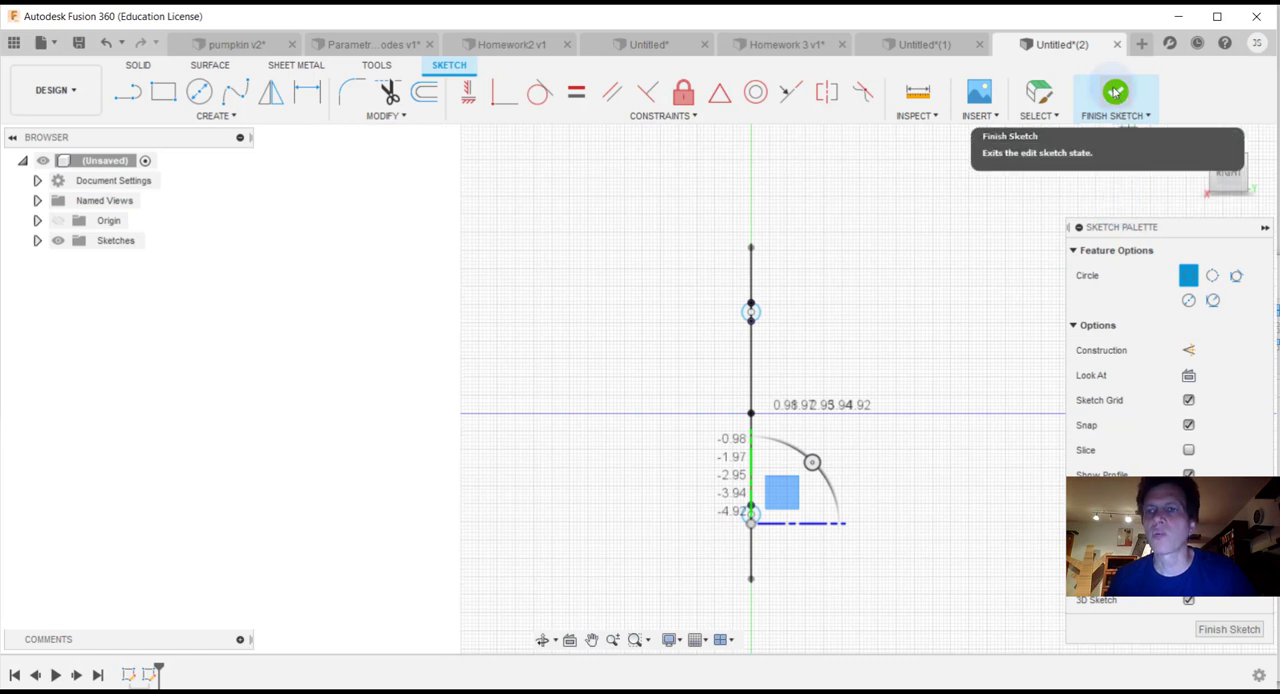
pyautogui.click(1117, 98)
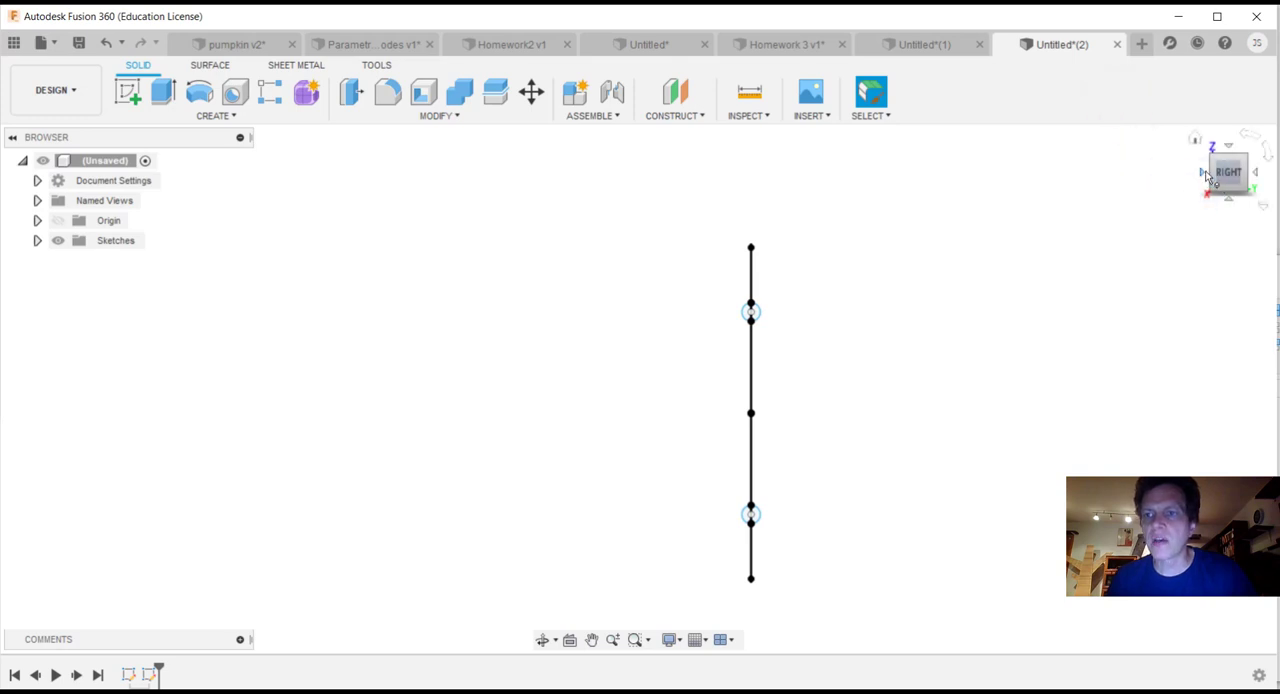
# Step: Start a Path + Guide Rail sweep with the lower small circle as the profile
pyautogui.moveTo(1213, 175)
pyautogui.mouseDown()
pyautogui.moveTo(1244, 185)
pyautogui.moveTo(1265, 159)
pyautogui.moveTo(1268, 172)
pyautogui.moveTo(1214, 171)
pyautogui.mouseUp()
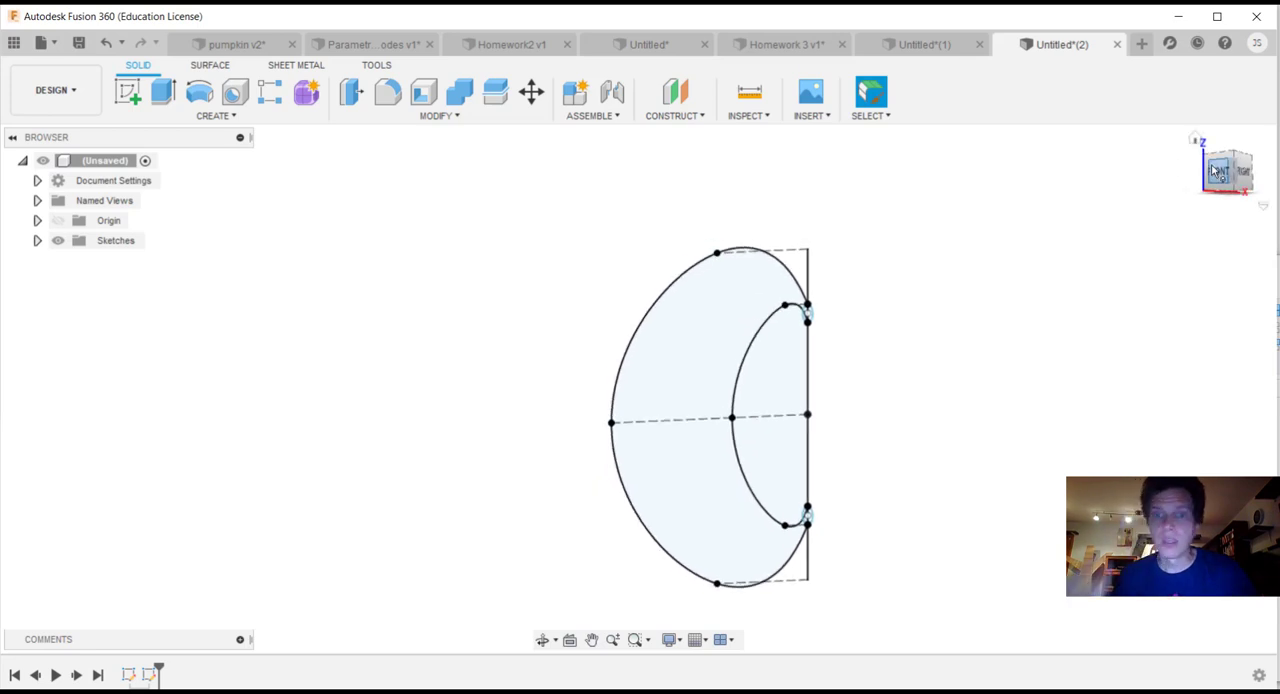
pyautogui.click(218, 116)
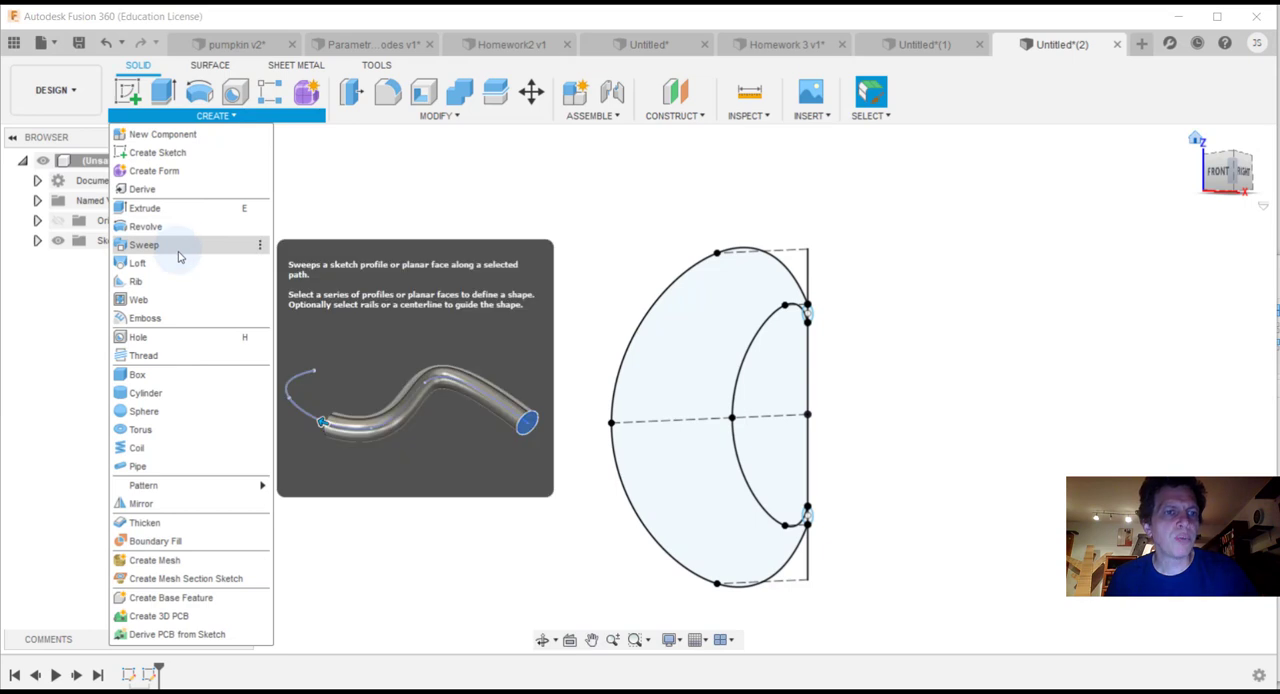
pyautogui.click(145, 245)
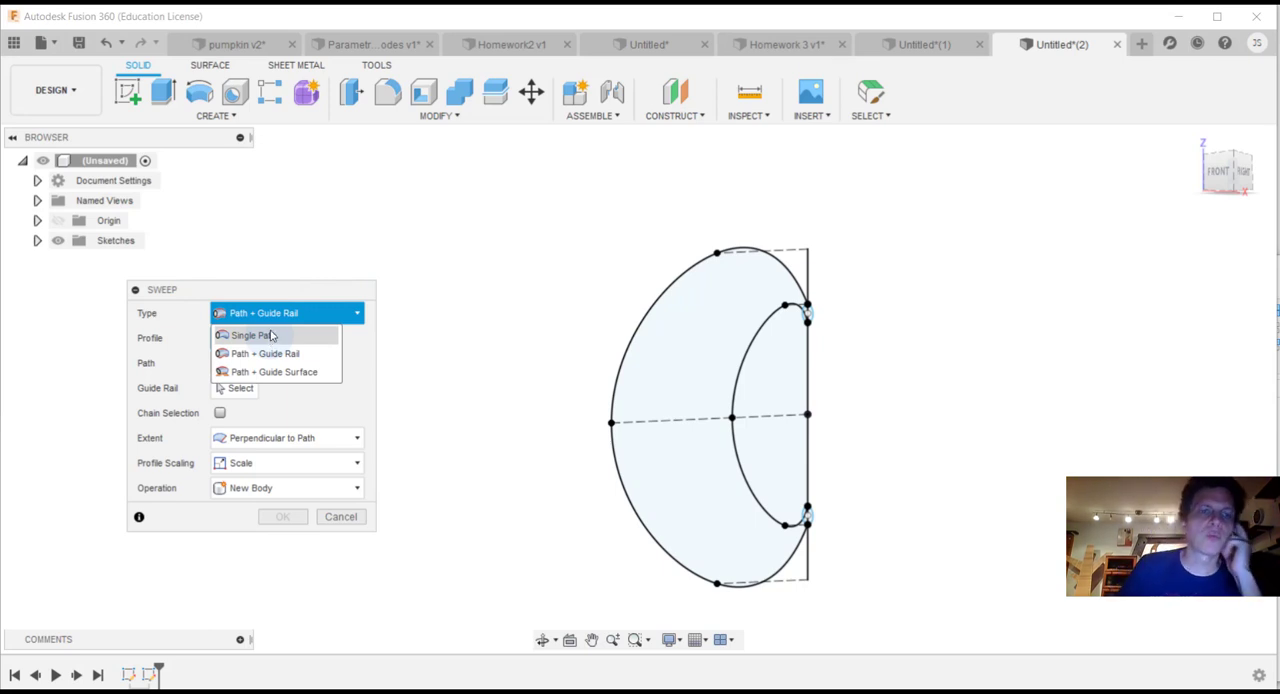
pyautogui.click(273, 314)
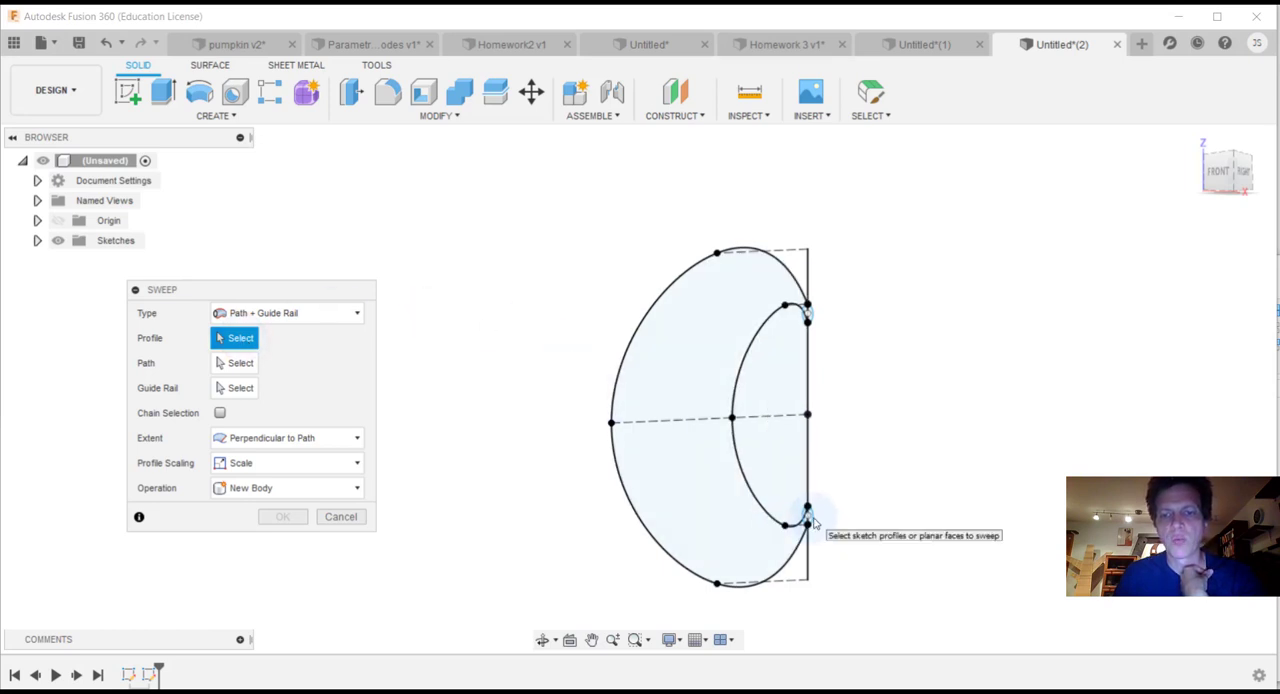
pyautogui.click(808, 516)
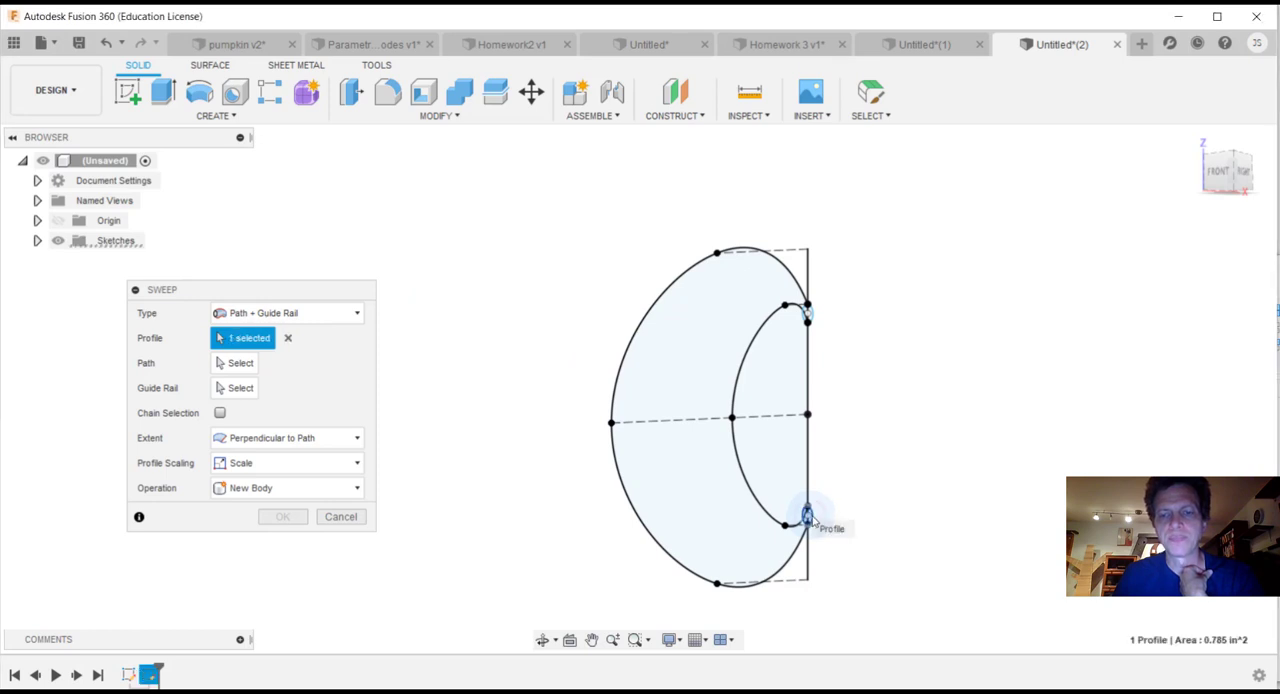
# Step: Assign the inner spline as the path and the outer spline as the guide rail, and create the sweep as a new body
pyautogui.click(238, 363)
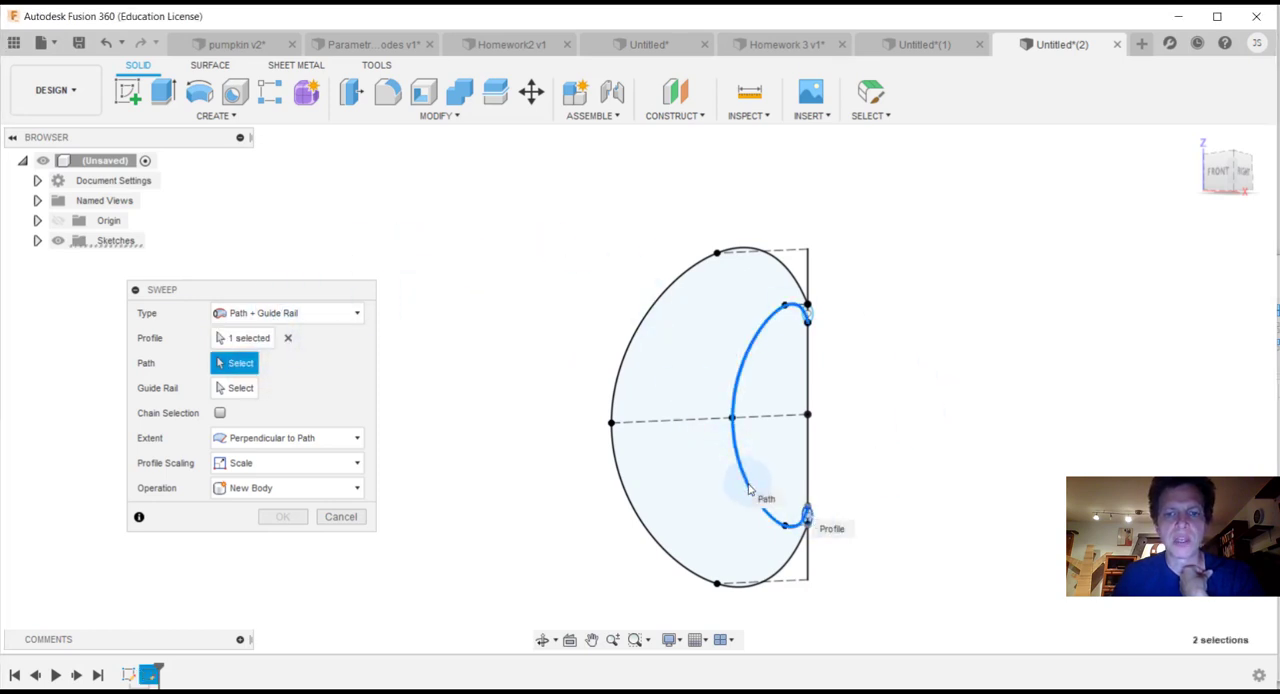
pyautogui.click(752, 490)
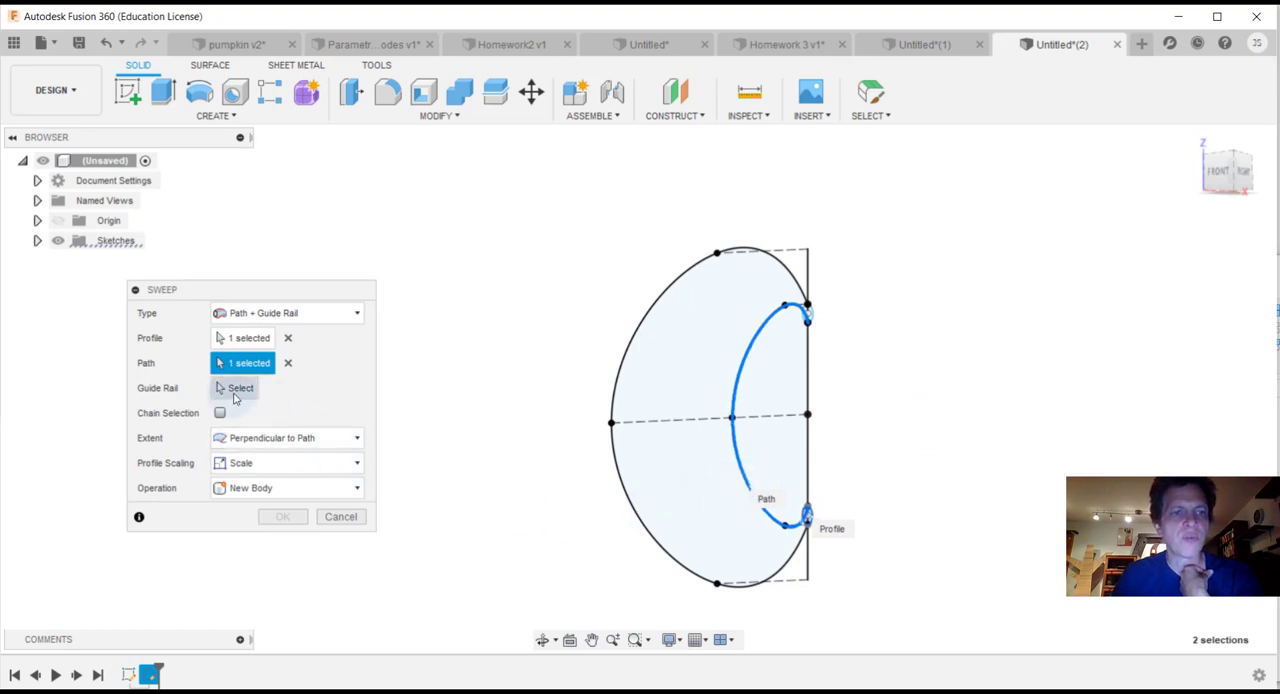
pyautogui.click(237, 390)
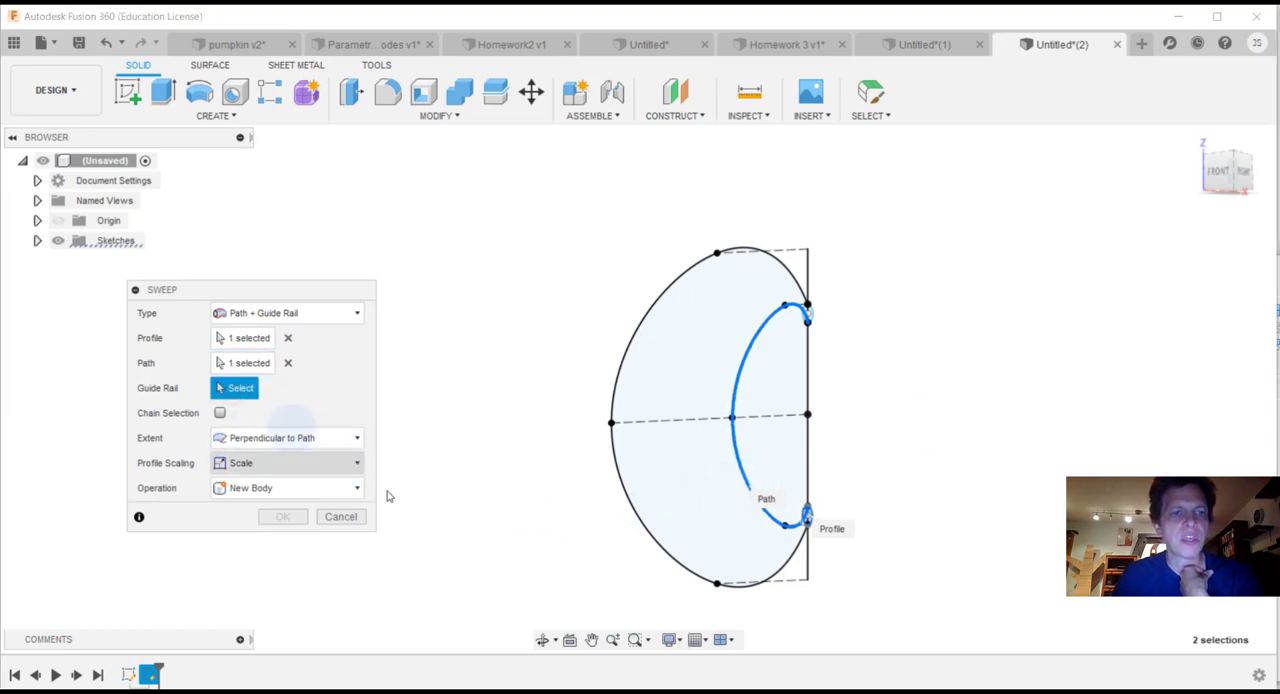
pyautogui.click(652, 541)
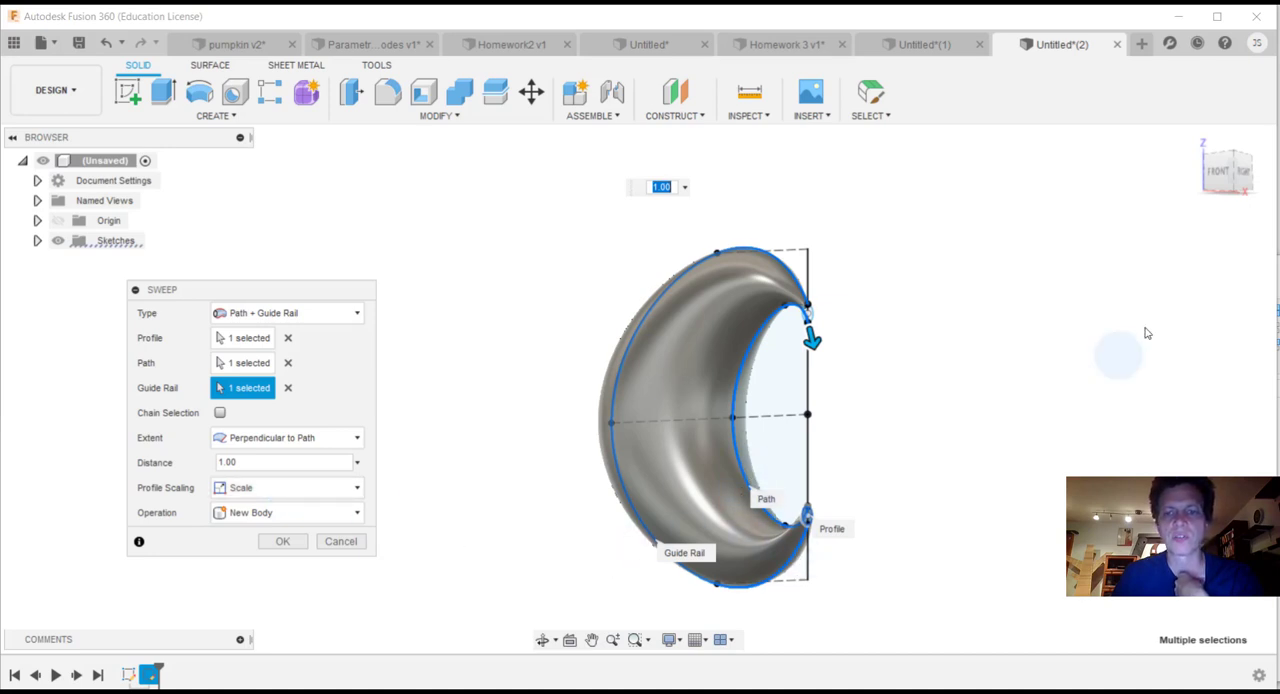
pyautogui.click(1236, 175)
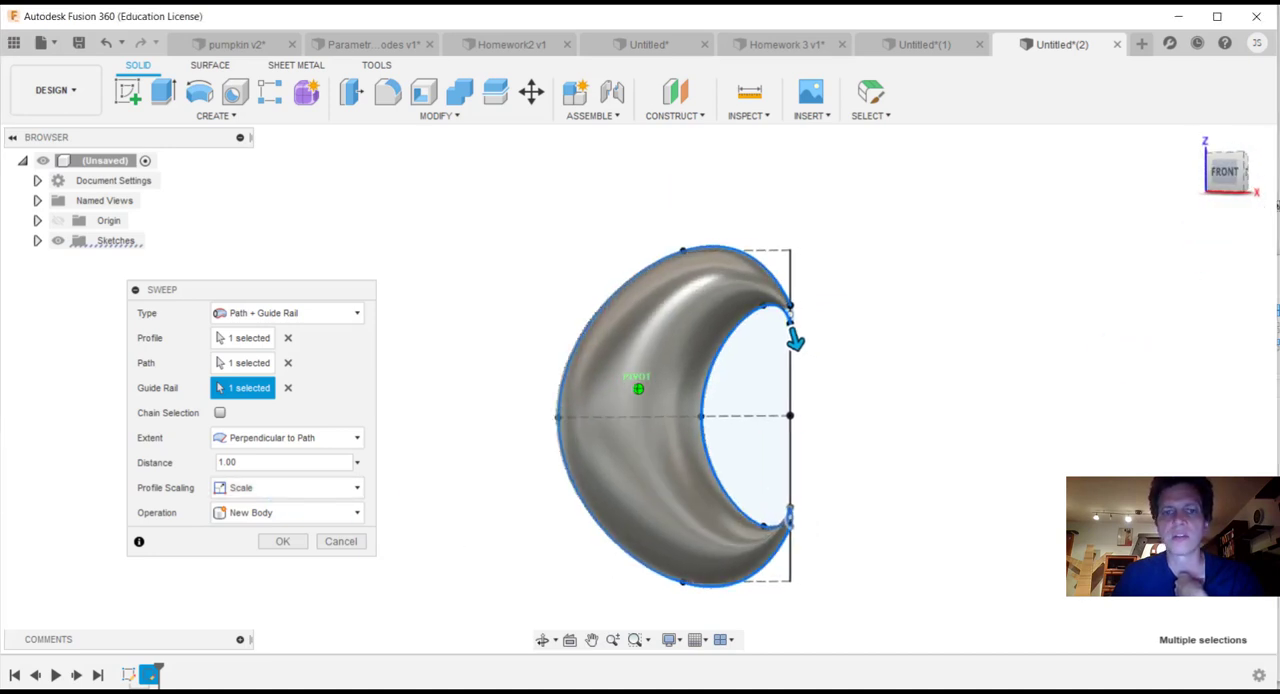
pyautogui.moveTo(638, 389)
pyautogui.keyDown('shift'); pyautogui.mouseDown(button='middle')
pyautogui.moveTo(664, 574)
pyautogui.moveTo(648, 410)
pyautogui.mouseUp(button='middle'); pyautogui.keyUp('shift')
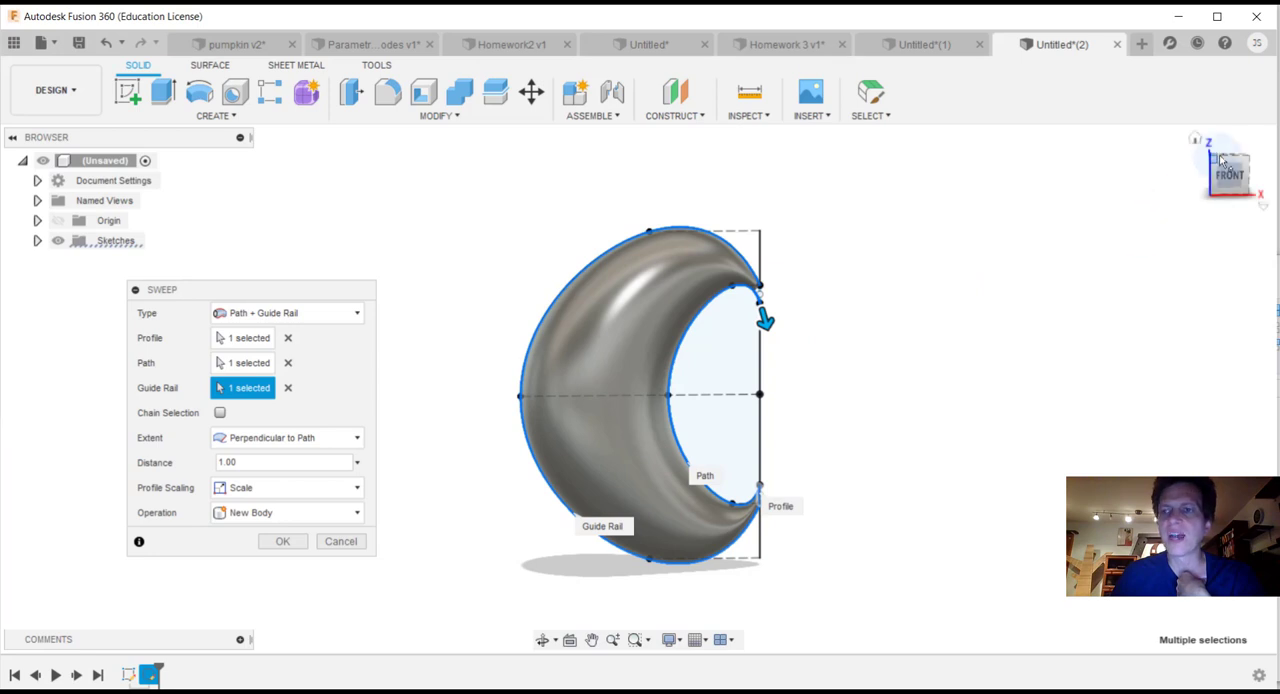
pyautogui.moveTo(1217, 171); pyautogui.dragTo(1255, 117)
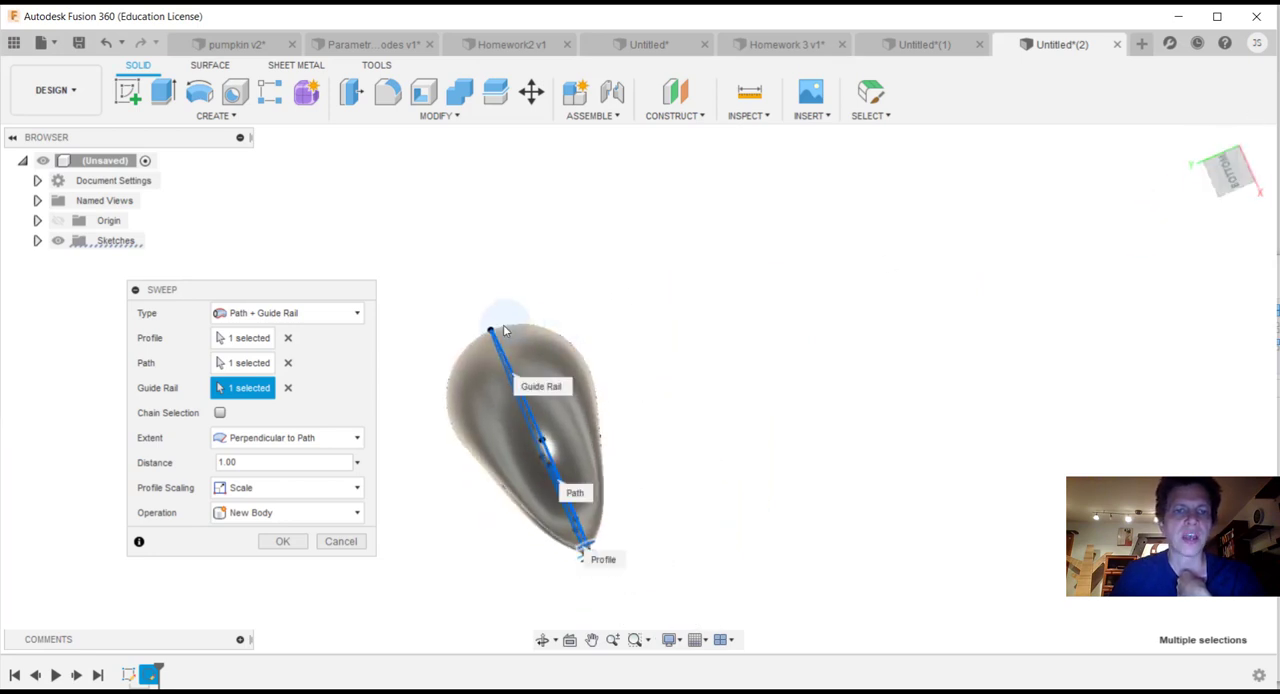
pyautogui.click(1238, 188)
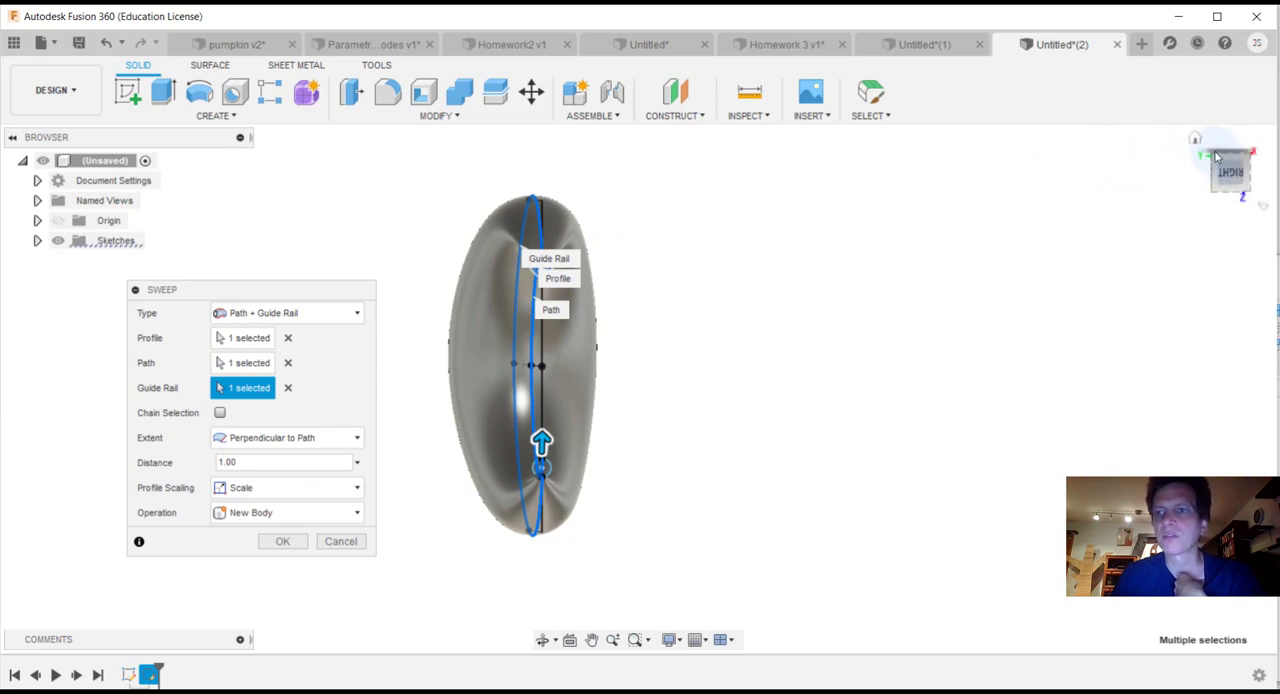
pyautogui.moveTo(1213, 170); pyautogui.dragTo(1240, 163)
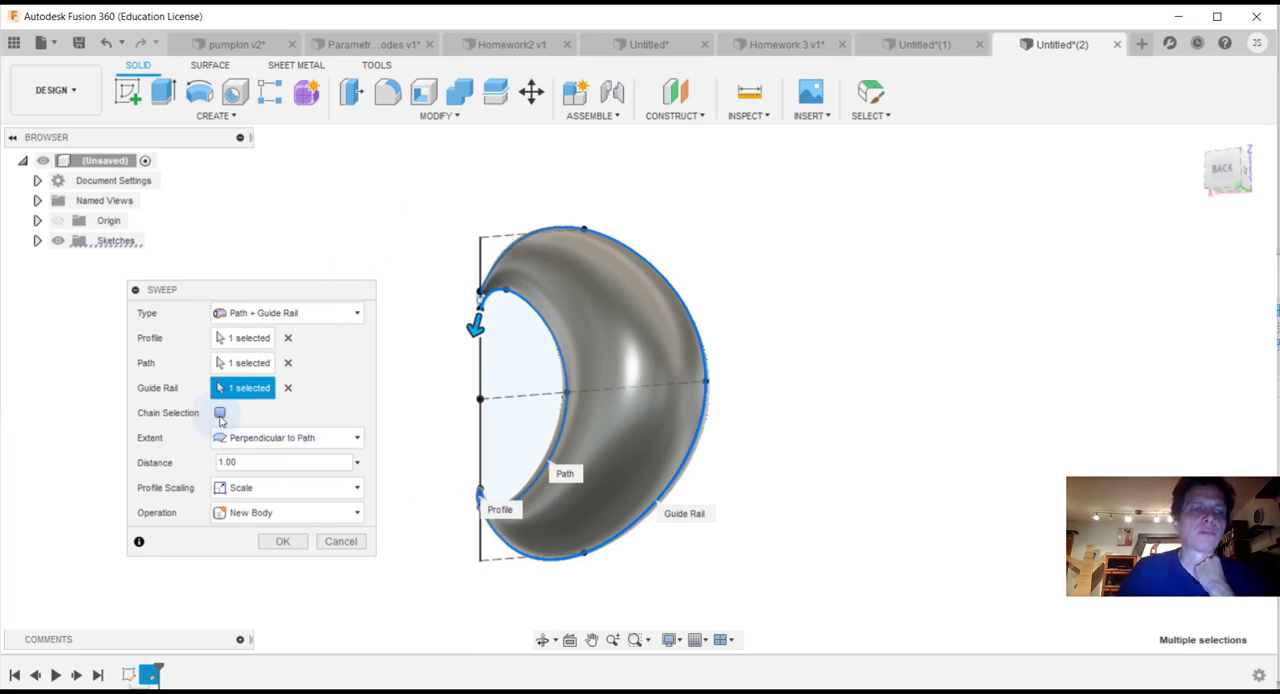
pyautogui.click(286, 541)
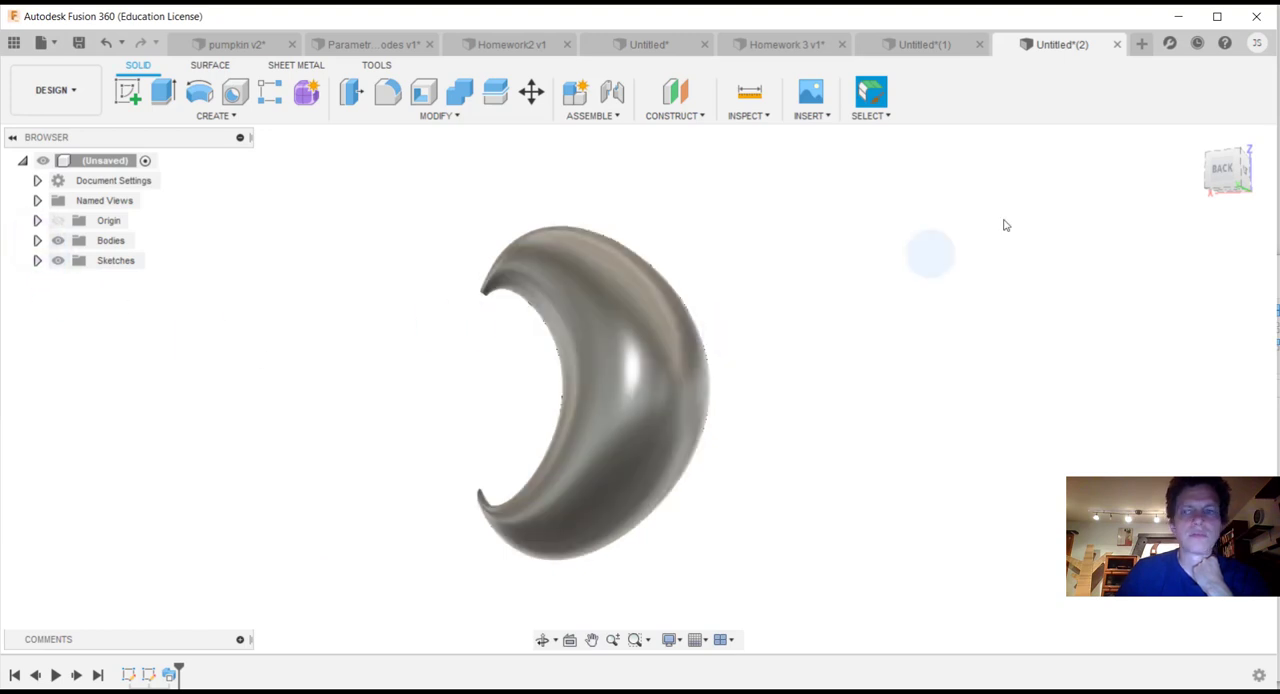
# Step: Expand the Bodies folder in the browser to list the swept body
pyautogui.click(120, 240)
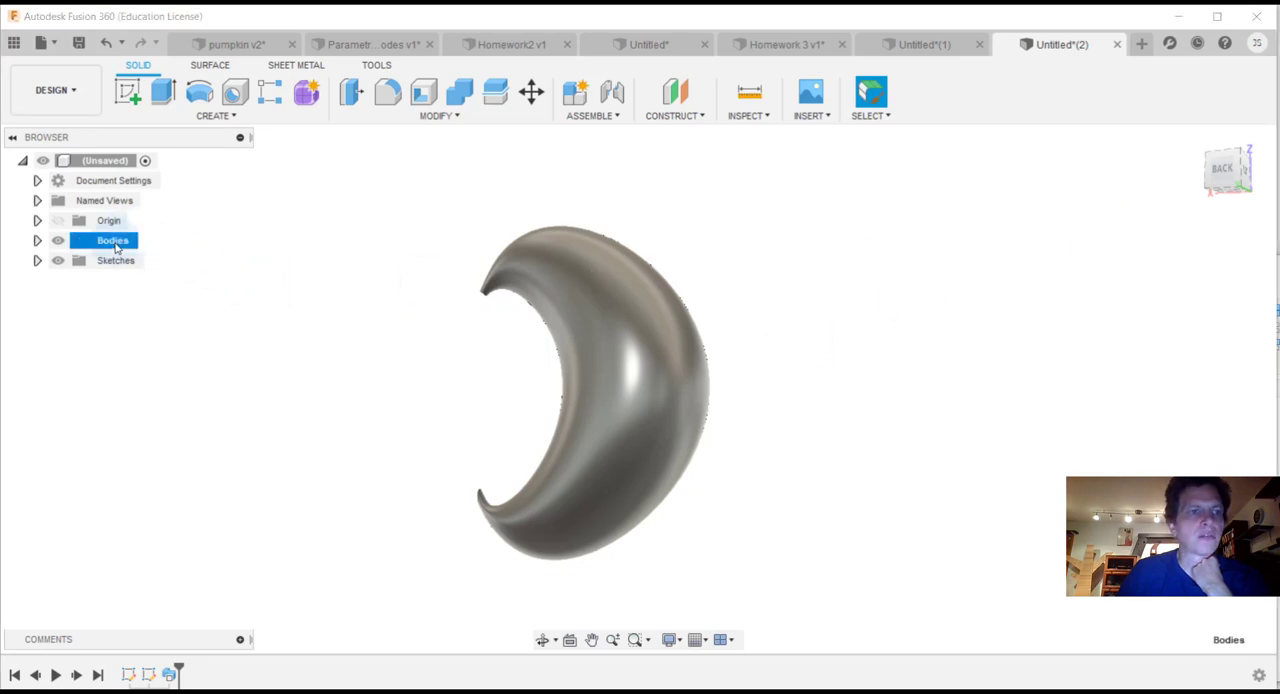
pyautogui.click(37, 240)
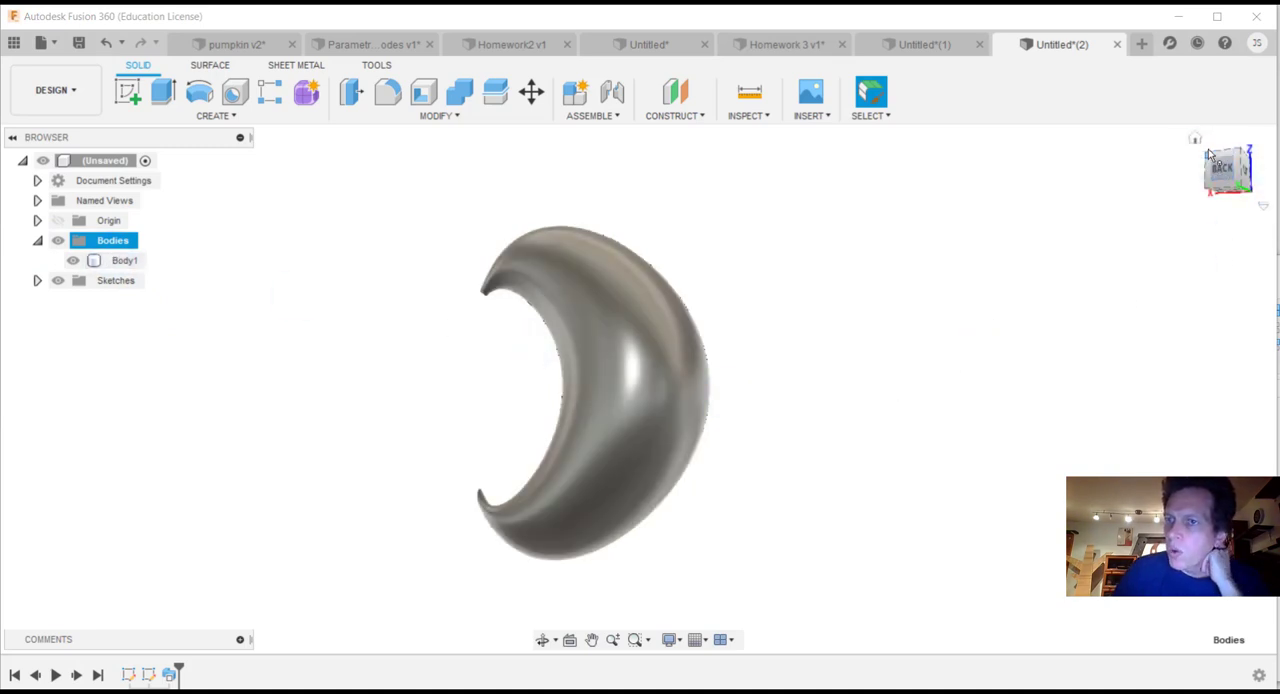
# Step: Set up a circular pattern of the swept crescent body around the vertical Z axis
pyautogui.moveTo(1218, 164)
pyautogui.mouseDown()
pyautogui.moveTo(1279, 192)
pyautogui.moveTo(1274, 240)
pyautogui.moveTo(1278, 184)
pyautogui.moveTo(1250, 195)
pyautogui.mouseUp()
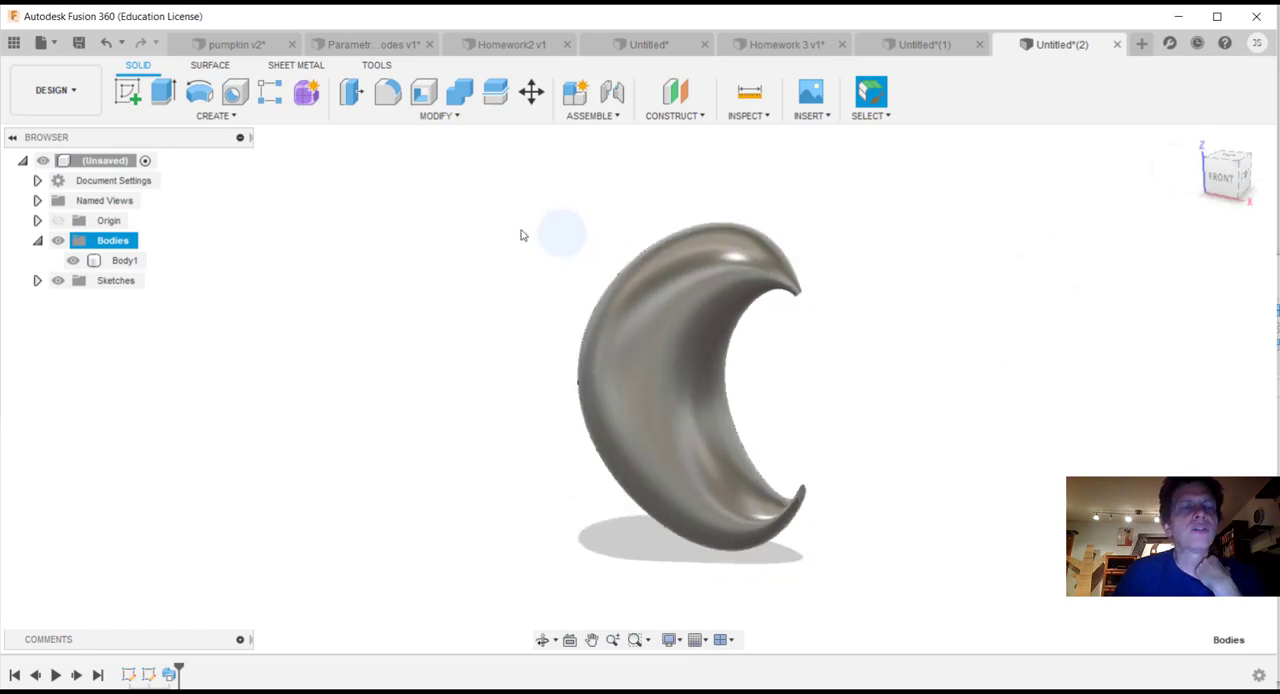
pyautogui.click(220, 115)
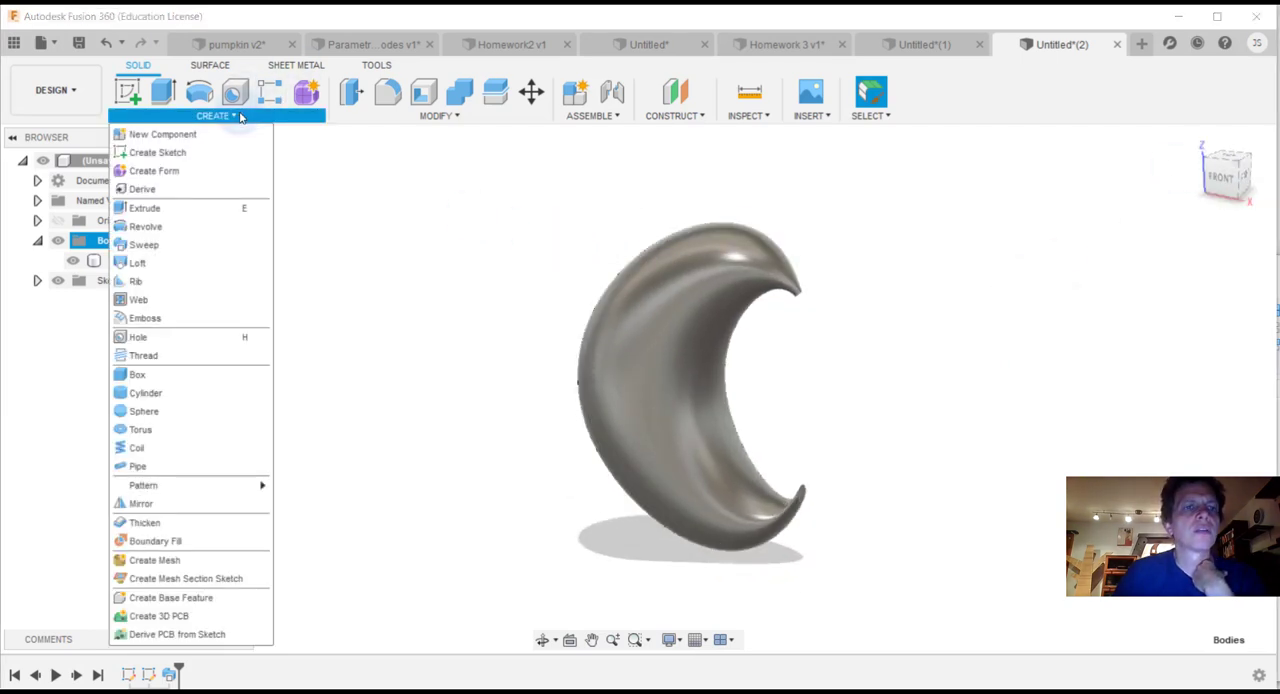
pyautogui.moveTo(177, 497)
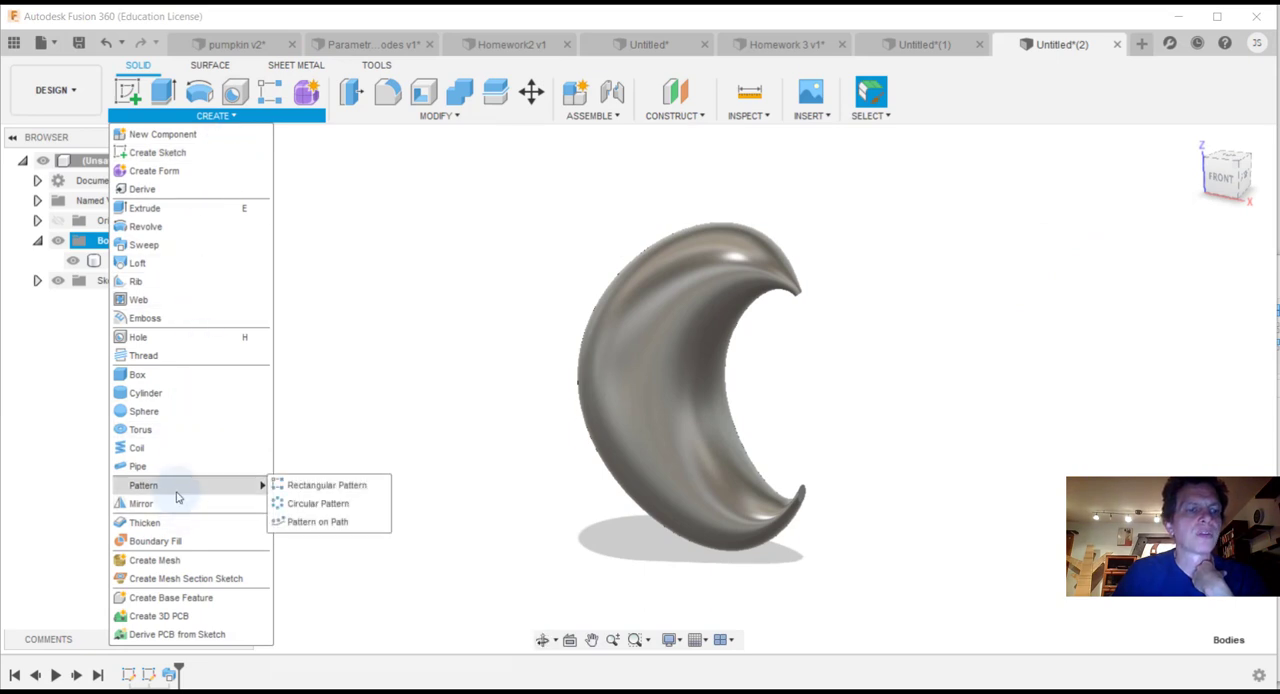
pyautogui.click(314, 503)
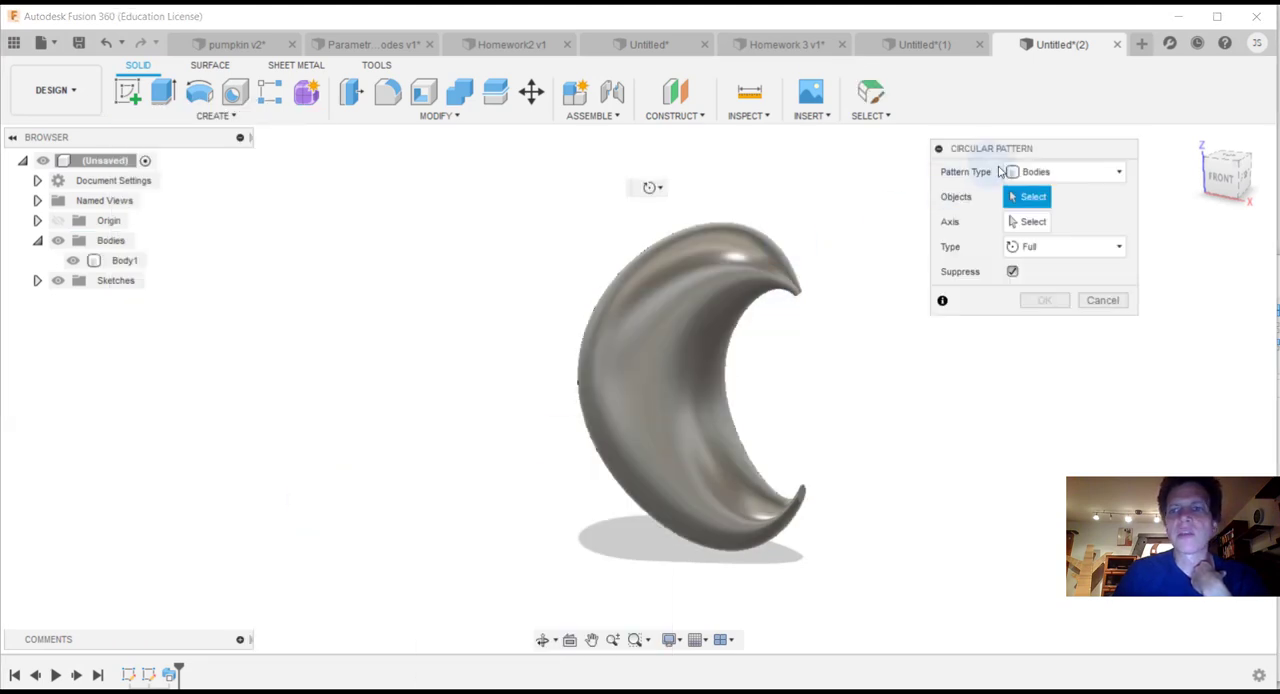
pyautogui.click(714, 276)
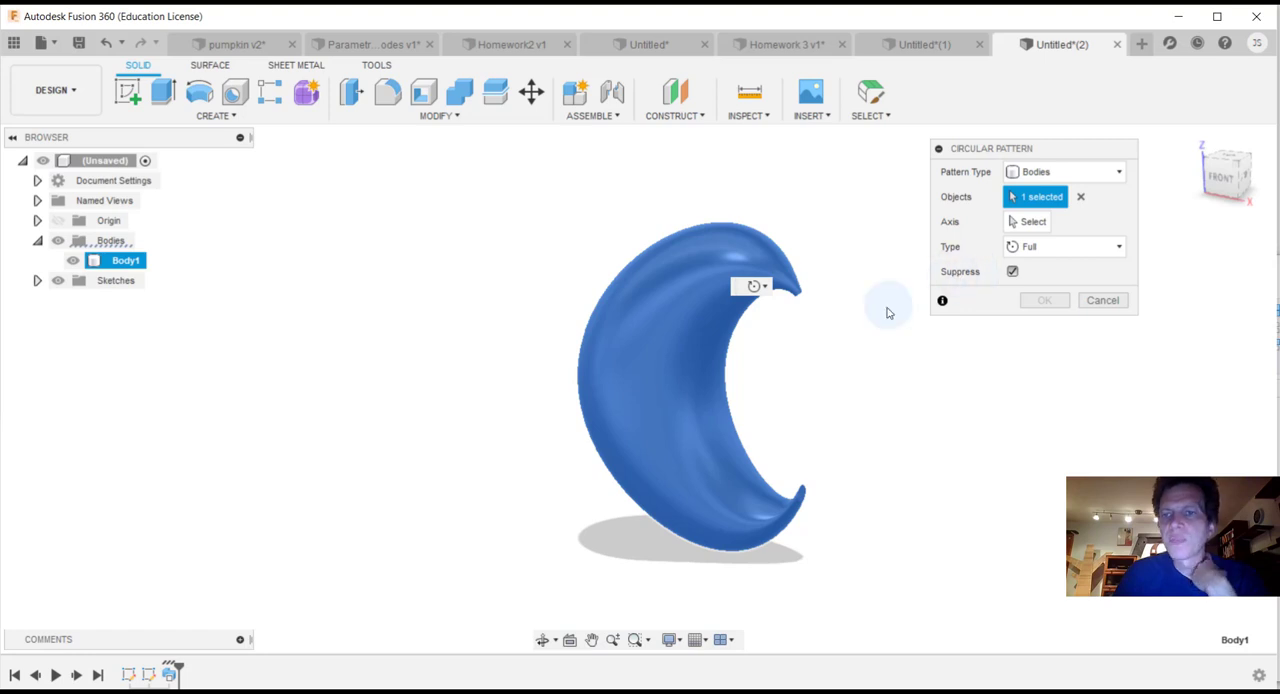
pyautogui.click(1034, 222)
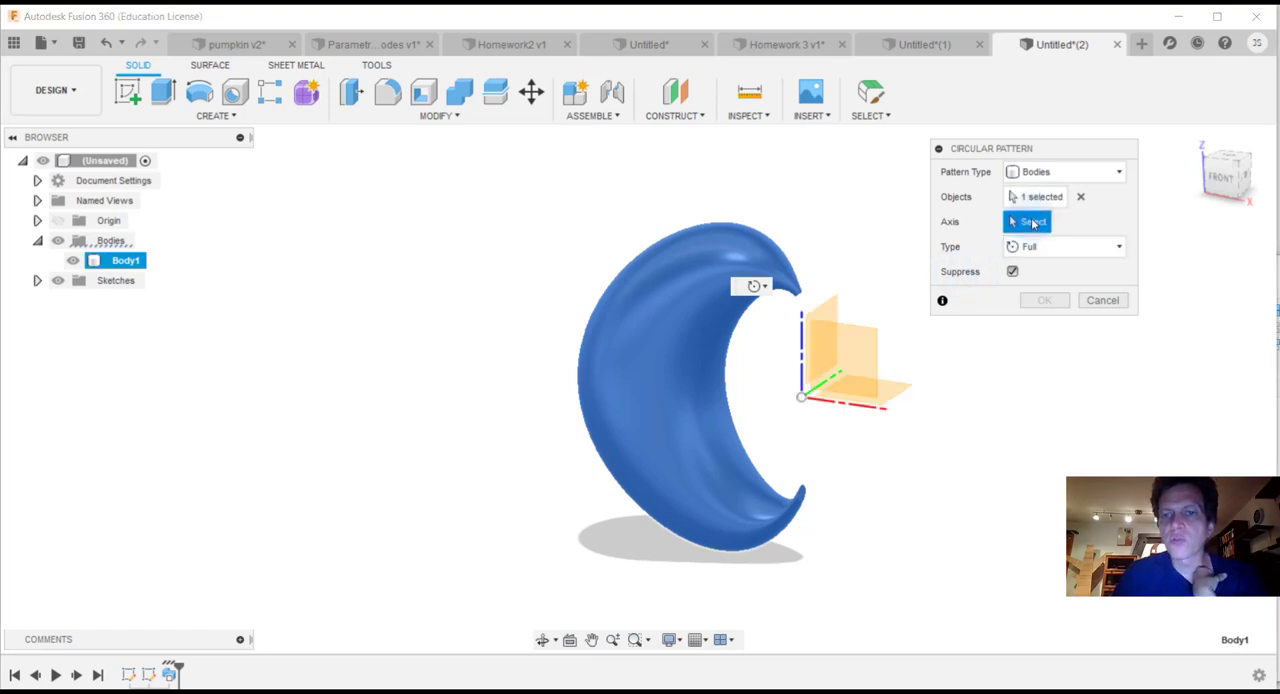
pyautogui.click(802, 330)
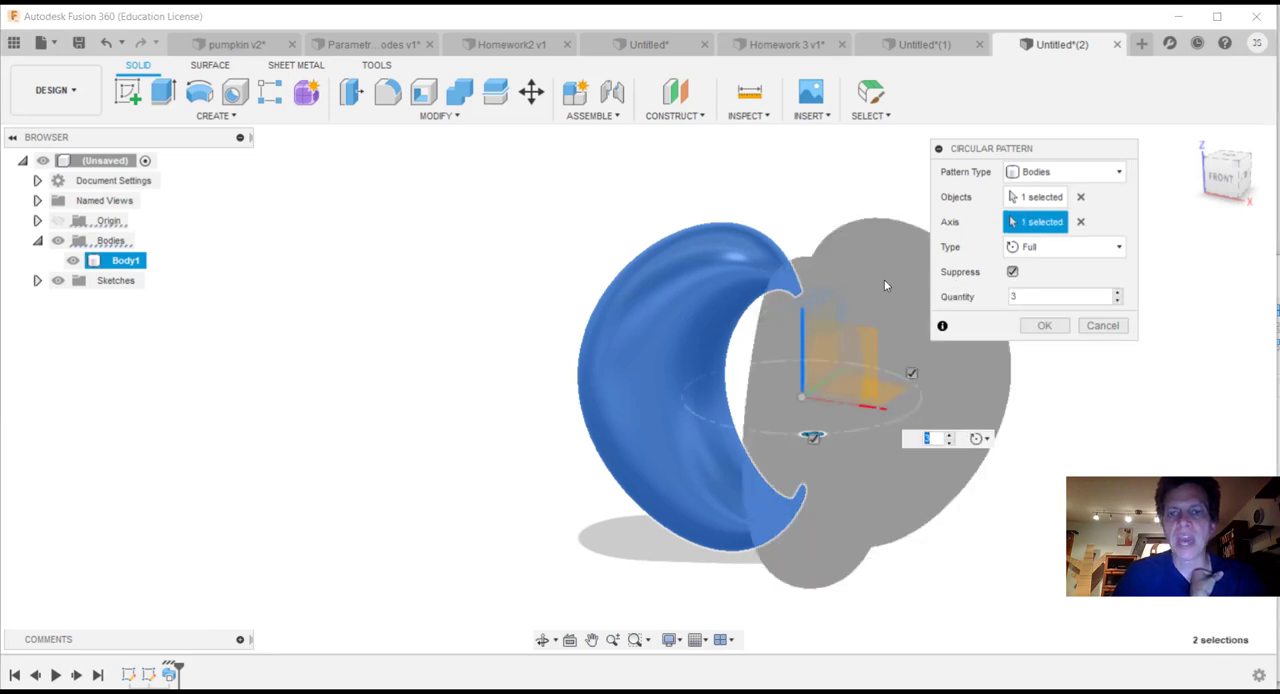
# Step: Set the circular pattern's quantity to 10 and create the full ring of crescent bodies
pyautogui.moveTo(1223, 169)
pyautogui.mouseDown()
pyautogui.moveTo(1222, 188)
pyautogui.moveTo(1272, 217)
pyautogui.moveTo(1262, 208)
pyautogui.mouseUp()
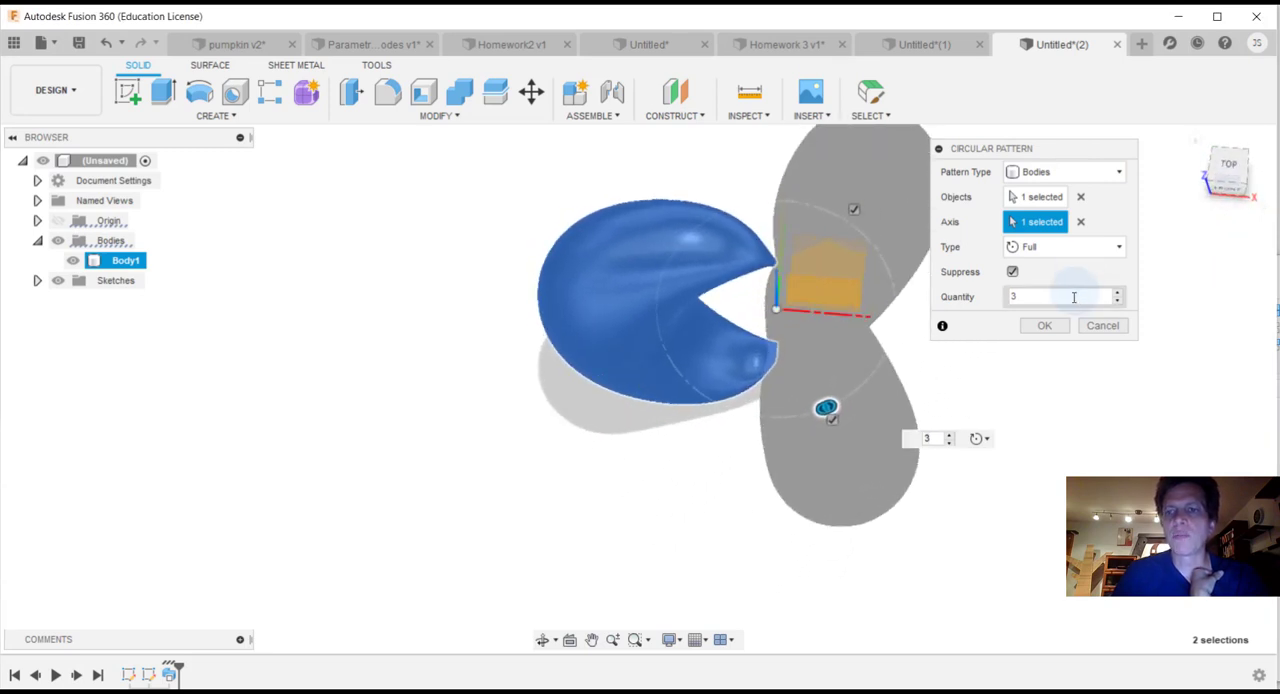
pyautogui.moveTo(1067, 301); pyautogui.dragTo(995, 304)
pyautogui.write('1')
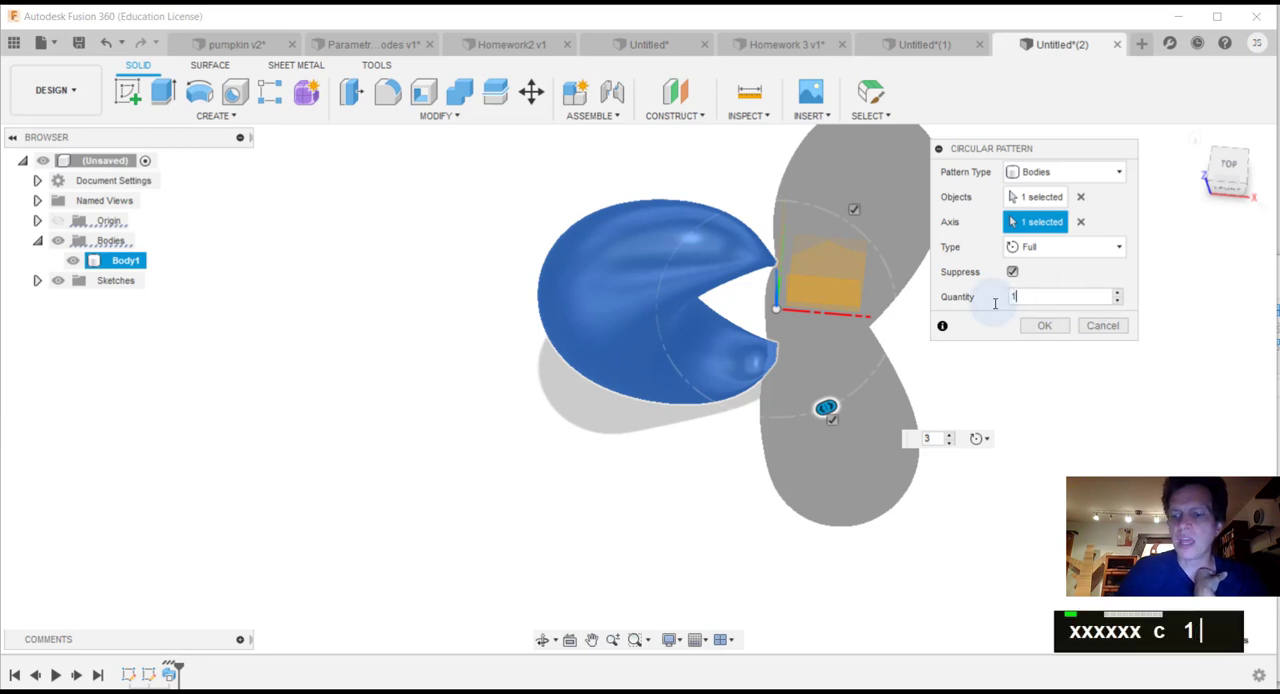
pyautogui.write('0')
pyautogui.press('Return')
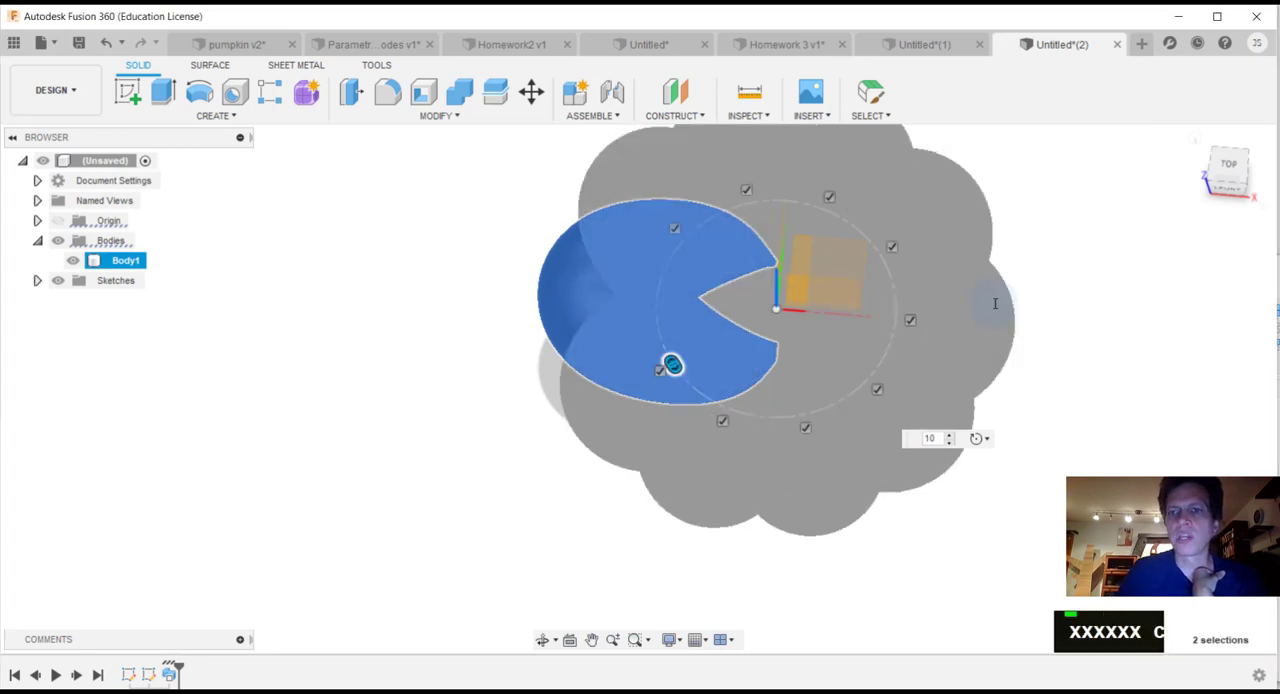
# Step: Examine the patterned segments from an upper front view to see which separate body each belongs to
pyautogui.click(1228, 188)
pyautogui.moveTo(638, 388)
pyautogui.keyDown('shift'); pyautogui.mouseDown(button='middle')
pyautogui.moveTo(702, 396)
pyautogui.moveTo(706, 485)
pyautogui.moveTo(650, 456)
pyautogui.moveTo(560, 452)
pyautogui.moveTo(522, 352)
pyautogui.moveTo(572, 424)
pyautogui.moveTo(622, 434)
pyautogui.moveTo(654, 476)
pyautogui.mouseUp(button='middle'); pyautogui.keyUp('shift')
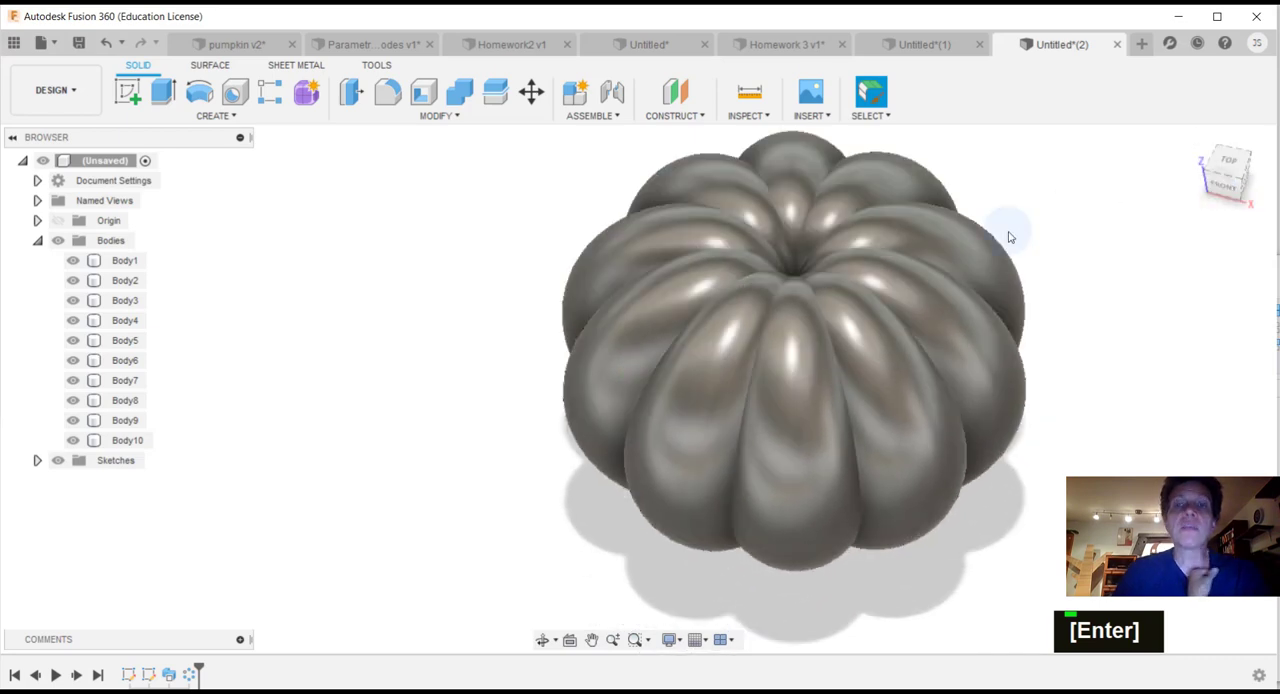
pyautogui.click(959, 243)
pyautogui.click(816, 353)
pyautogui.click(713, 213)
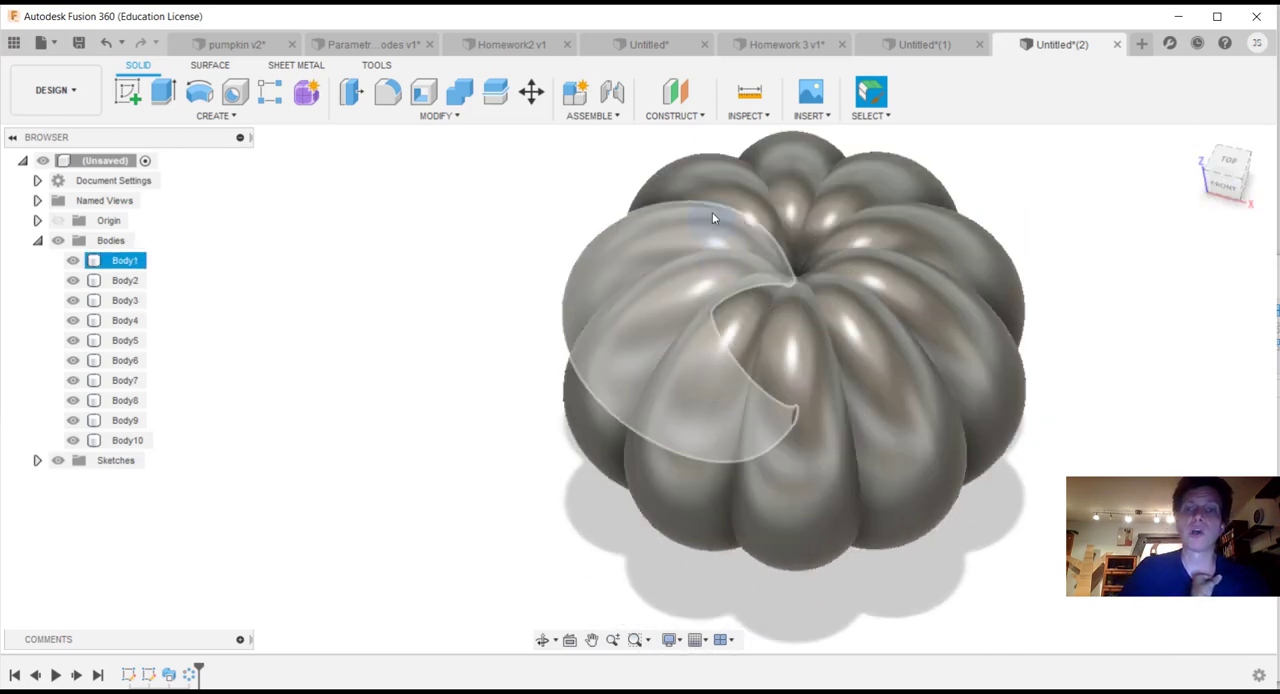
pyautogui.click(850, 200)
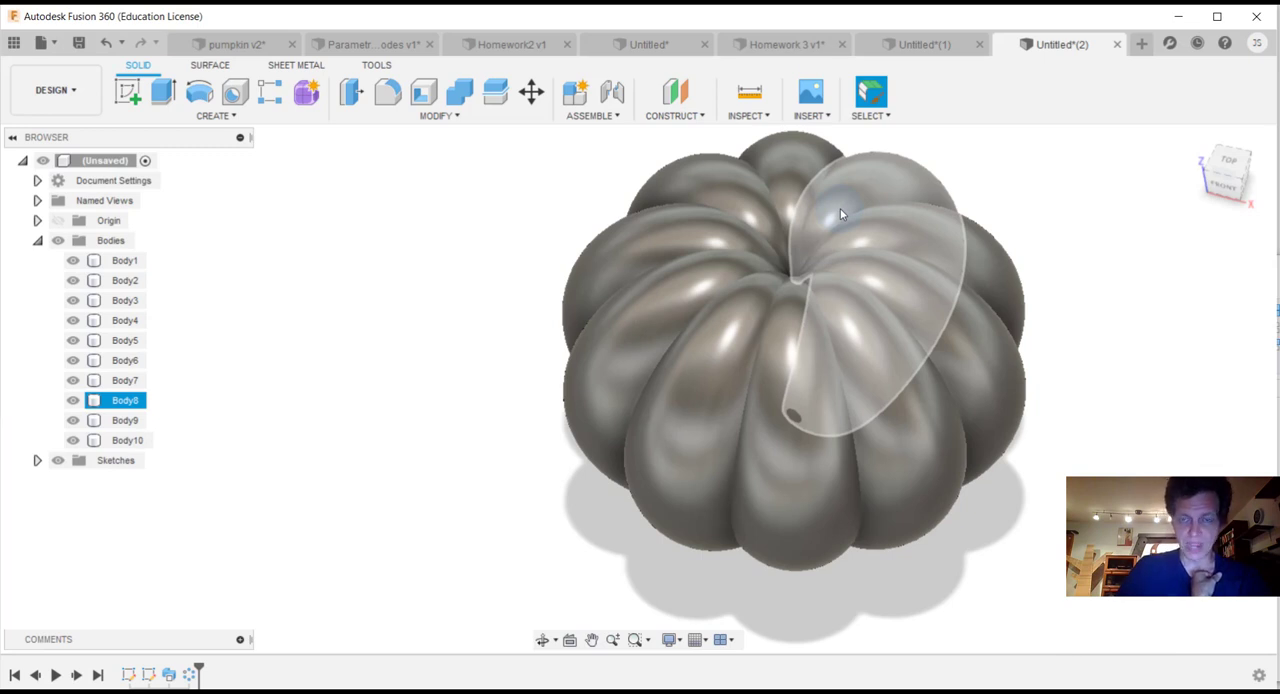
pyautogui.click(737, 195)
pyautogui.click(725, 266)
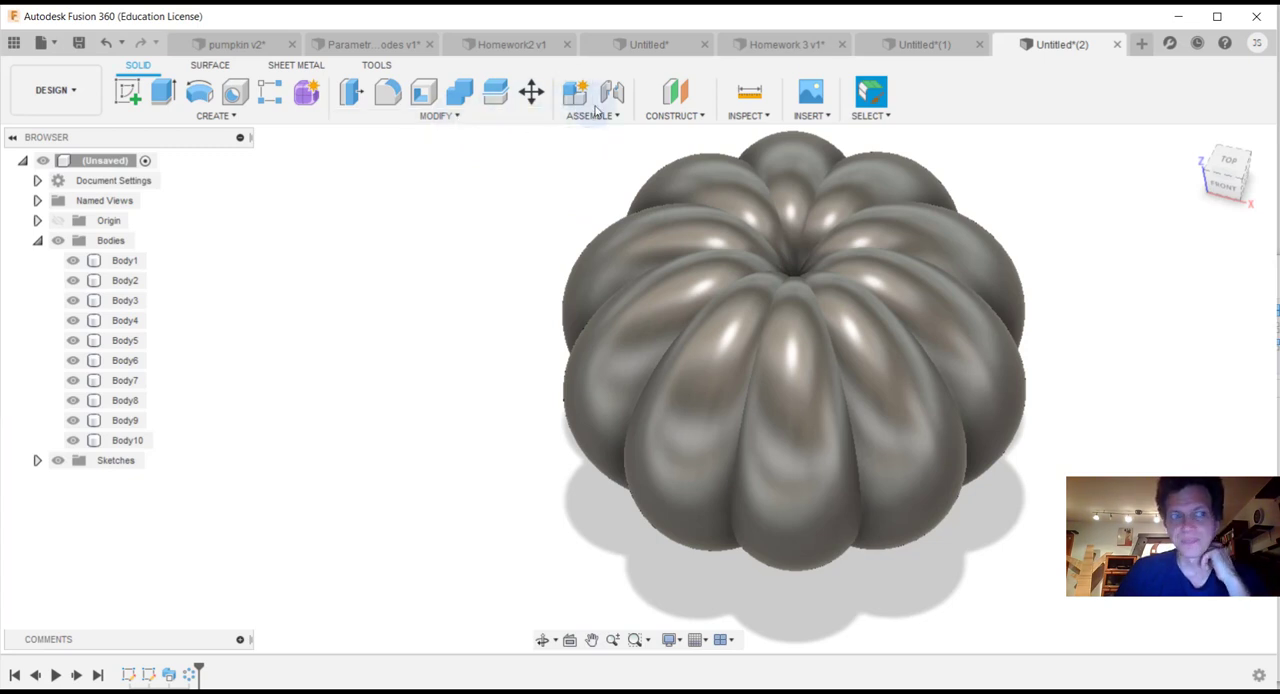
# Step: Combine all ten segment bodies, Body1 through Body10, into a single body with the Join operation
pyautogui.click(117, 268)
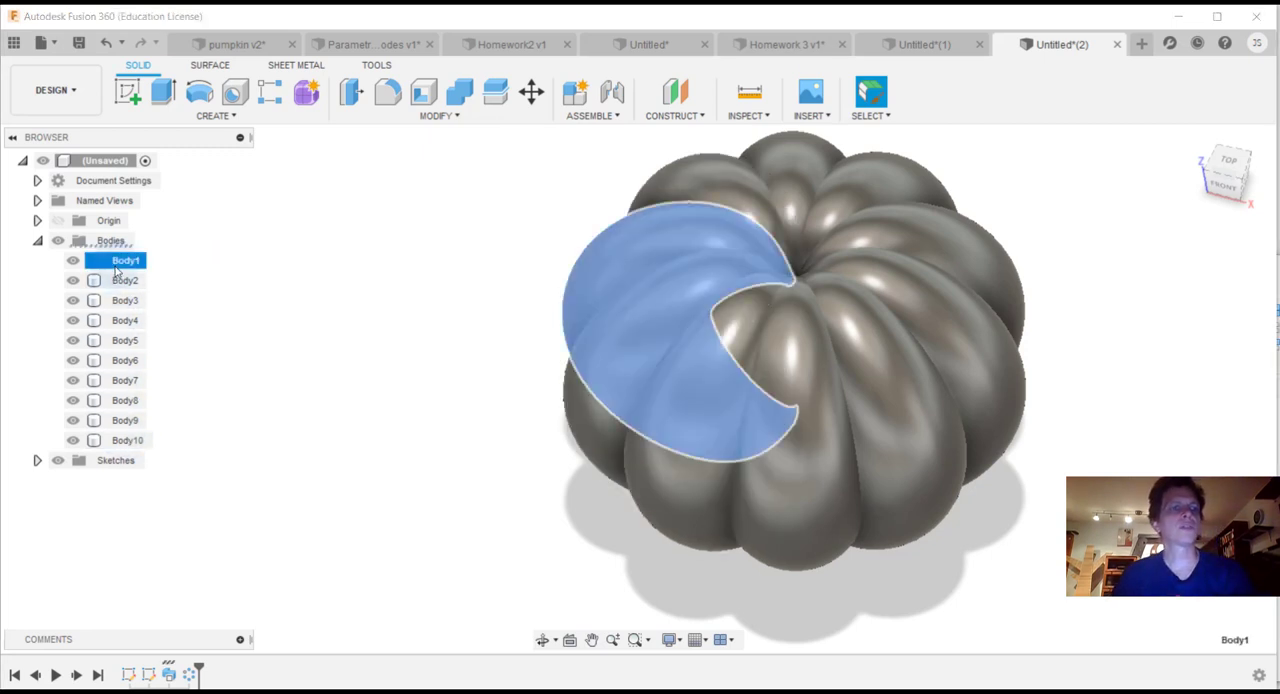
pyautogui.keyDown('shift'); pyautogui.click(127, 440); pyautogui.keyUp('shift')
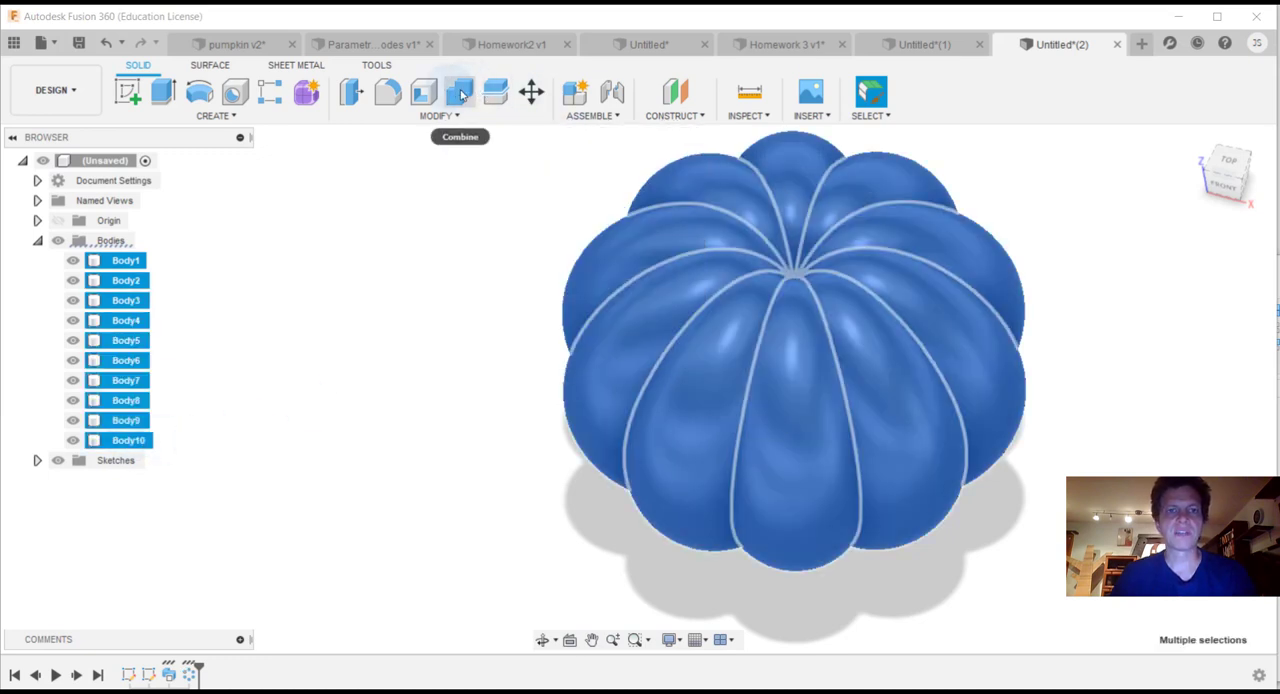
pyautogui.click(457, 120)
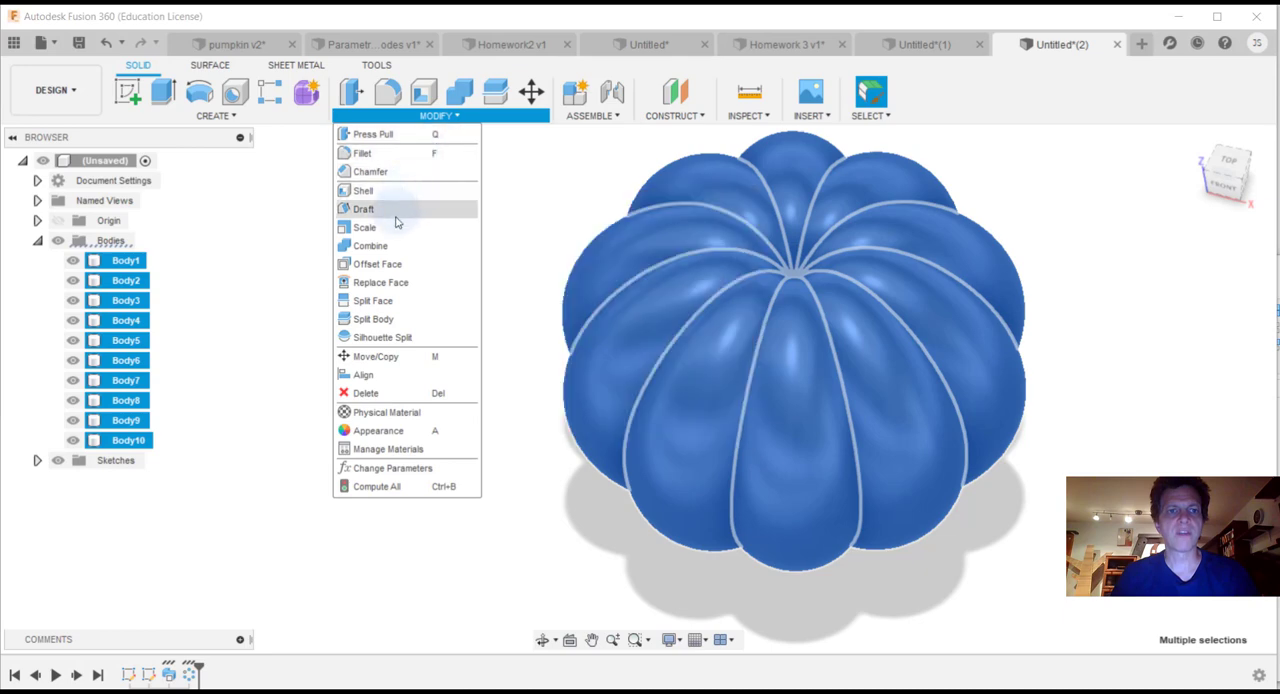
pyautogui.click(394, 246)
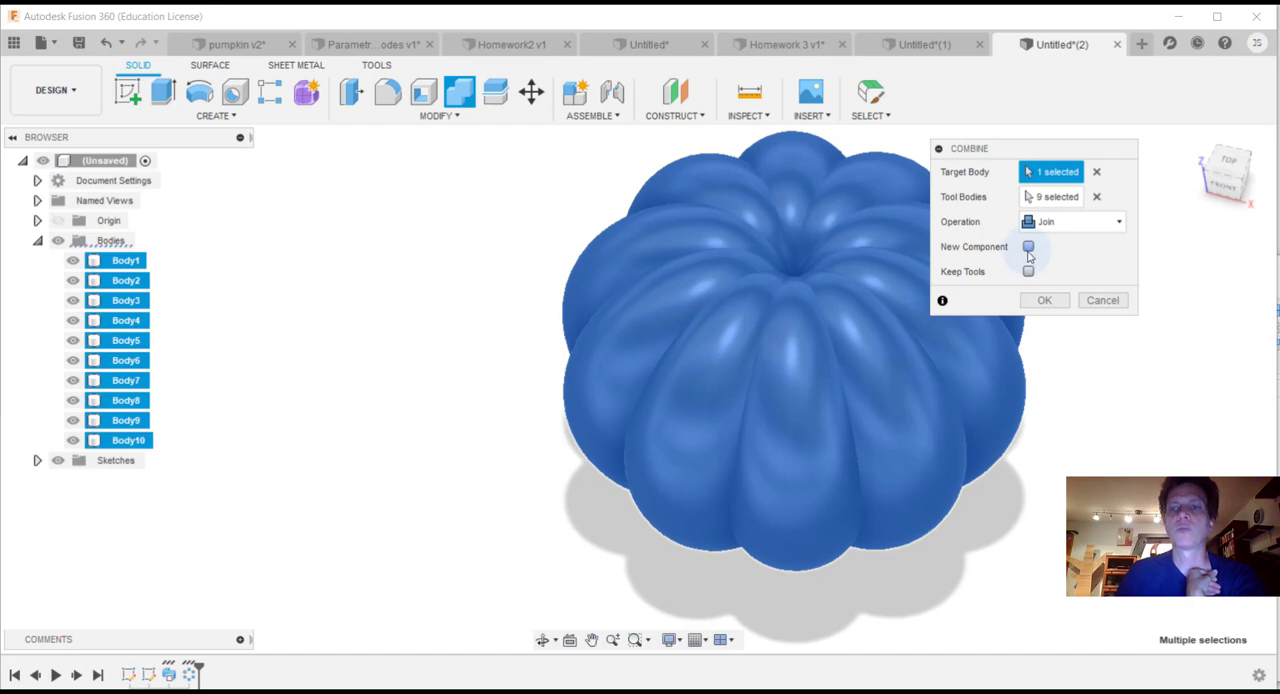
pyautogui.click(1041, 301)
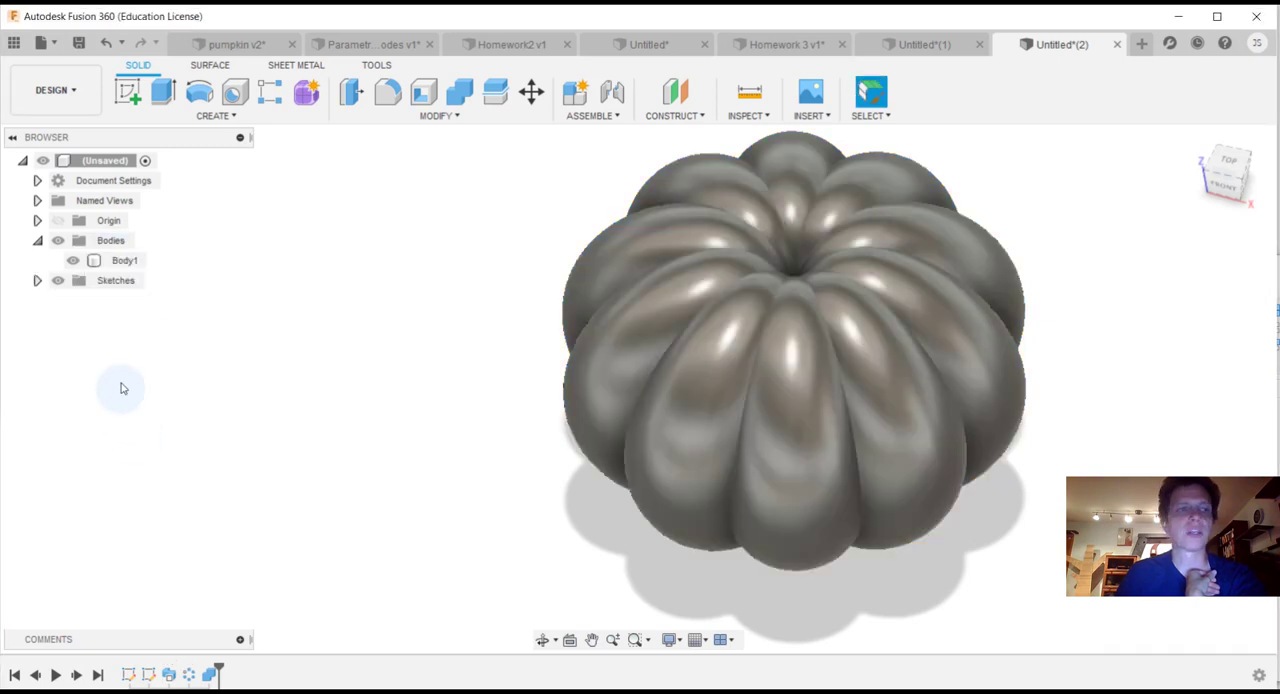
pyautogui.click(118, 260)
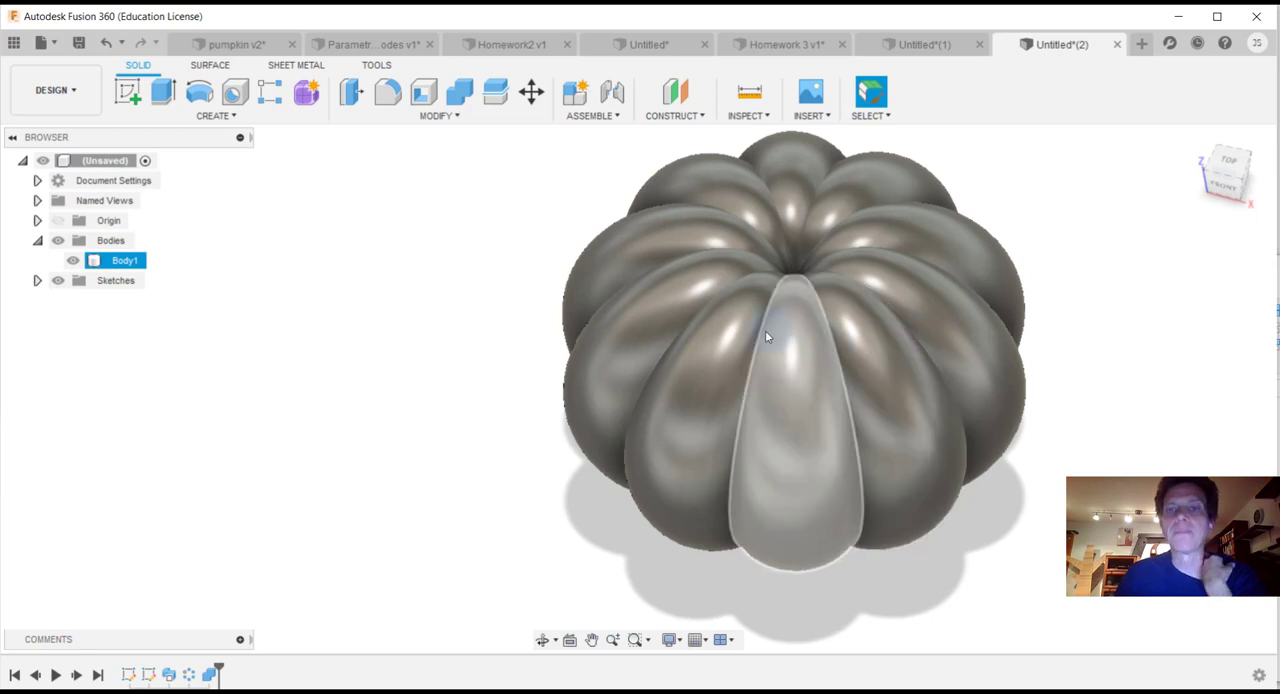
# Step: Start an offset construction plane from the XY origin plane and pull it 16 in upward above the pumpkin body
pyautogui.keyDown('shift'); pyautogui.moveTo(638, 388); pyautogui.dragTo(642, 450, button='middle'); pyautogui.keyUp('shift')
pyautogui.moveTo(1250, 156); pyautogui.dragTo(1237, 175)
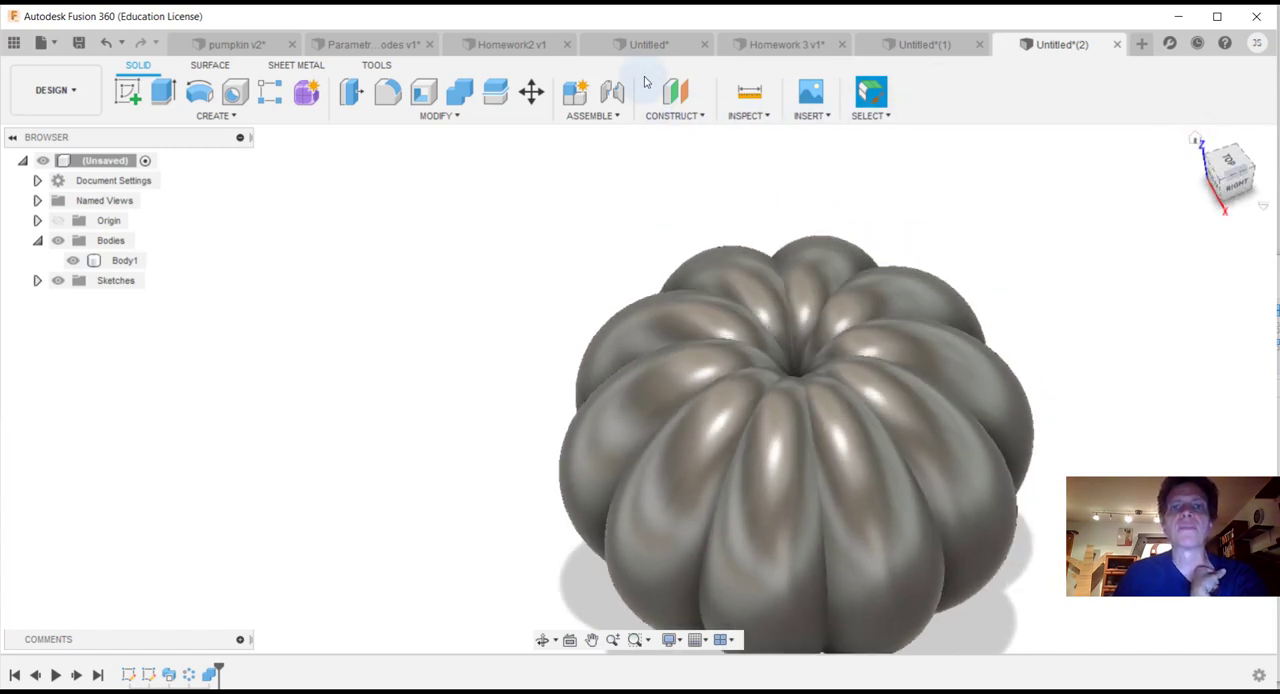
pyautogui.click(698, 117)
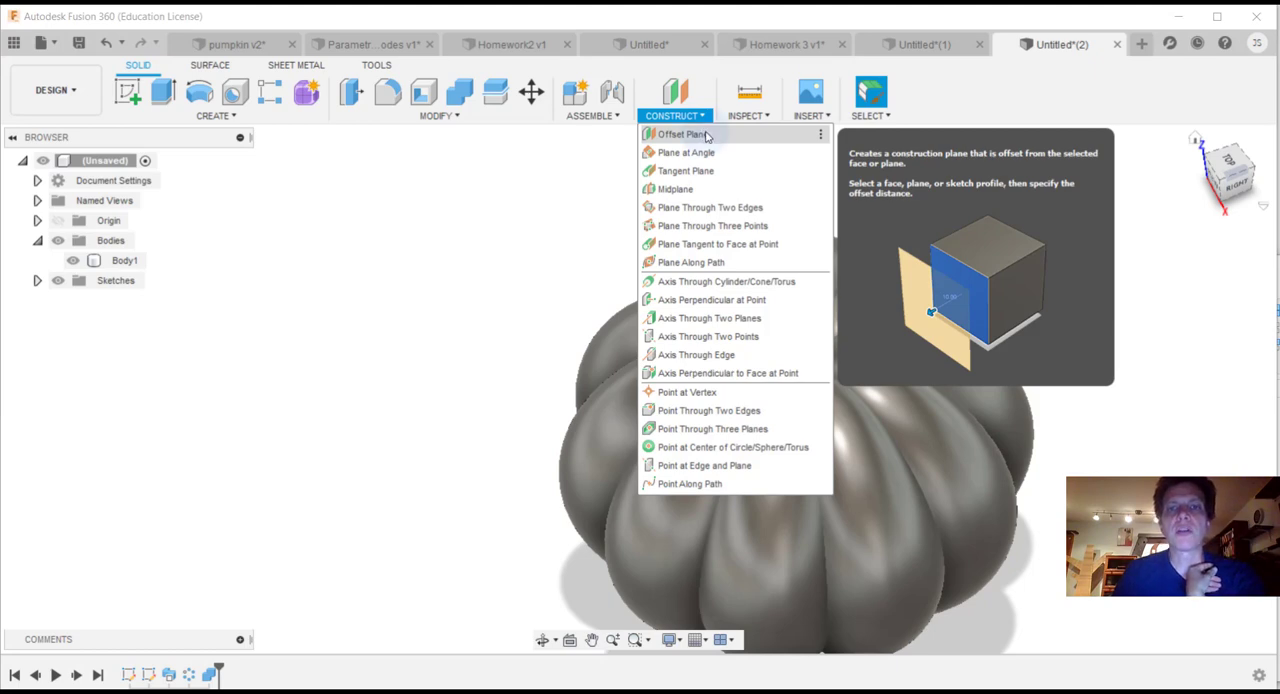
pyautogui.click(706, 135)
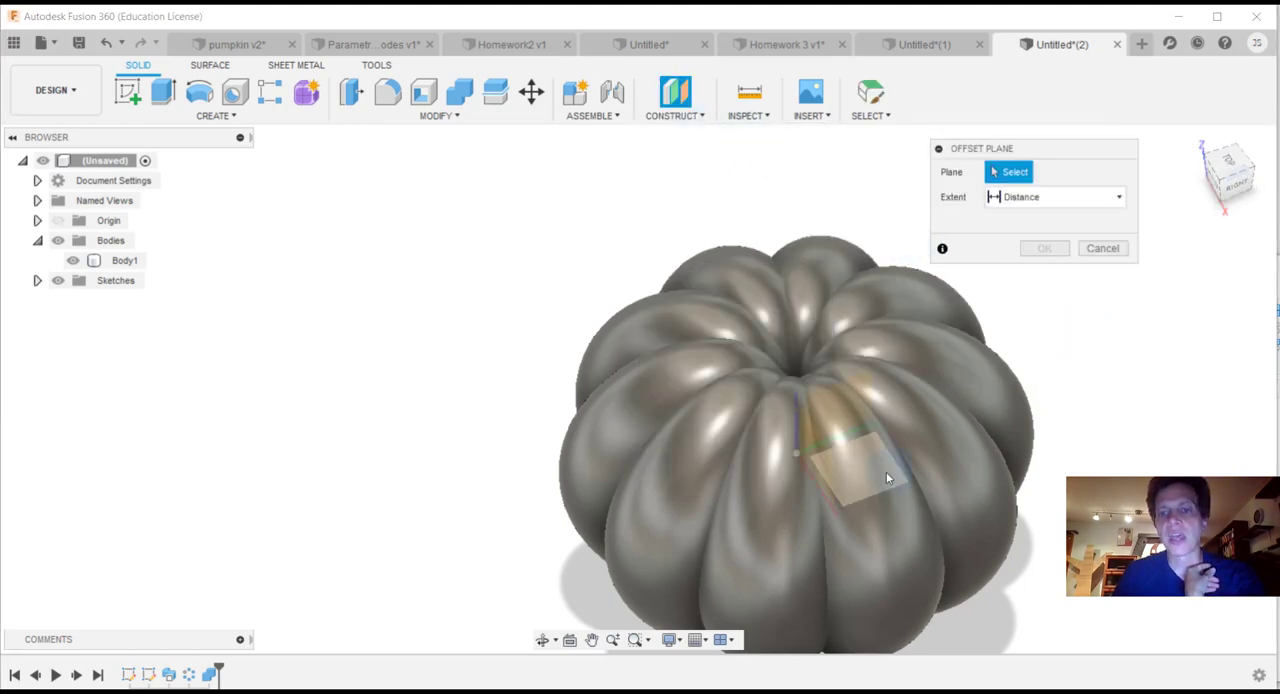
pyautogui.click(1229, 170)
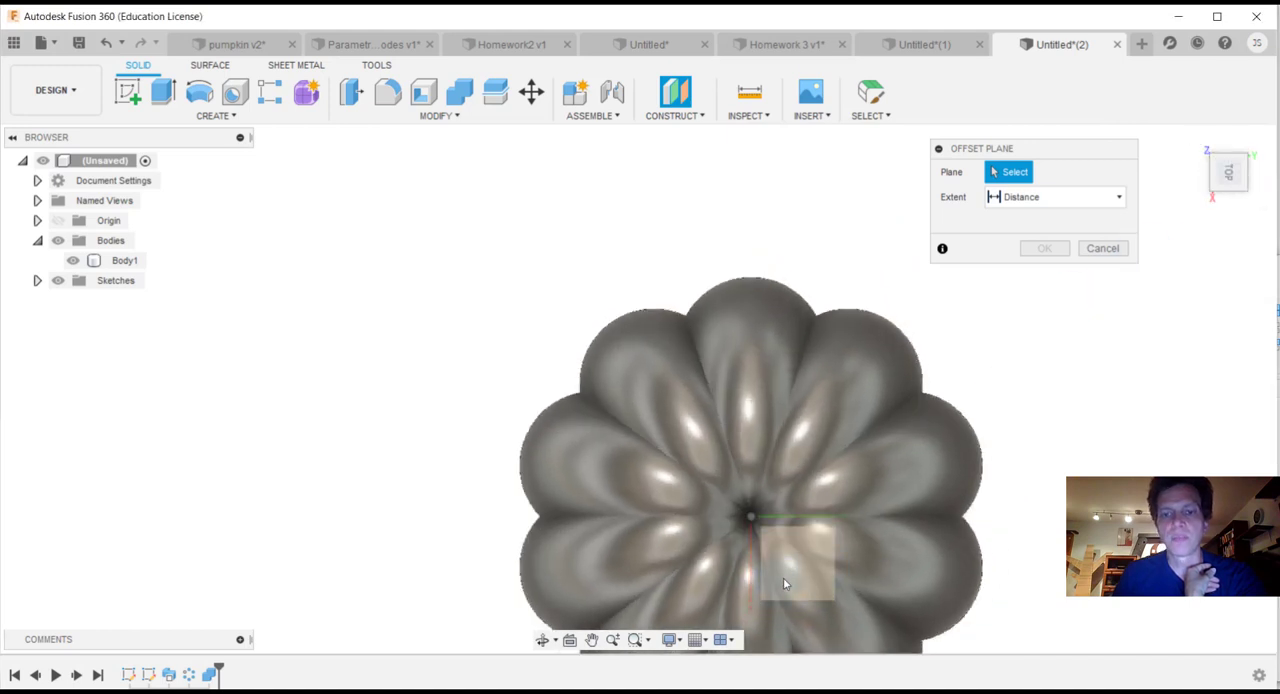
pyautogui.click(792, 572)
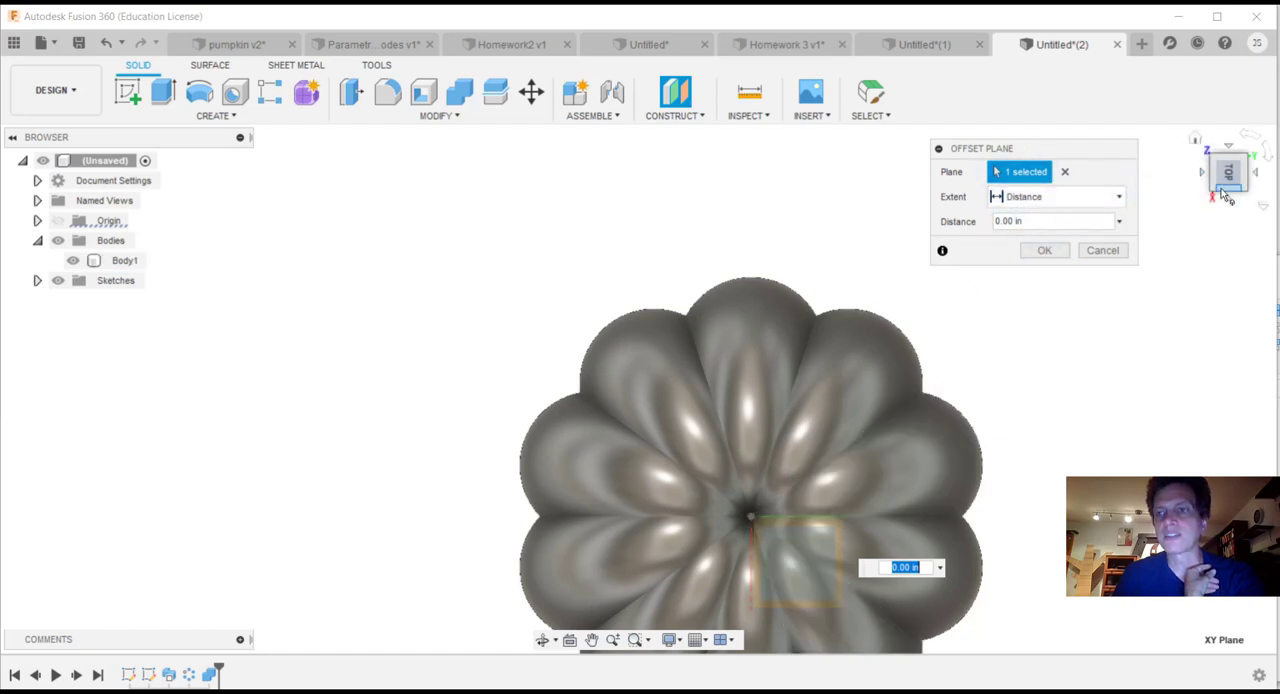
pyautogui.moveTo(1224, 186)
pyautogui.mouseDown()
pyautogui.moveTo(1220, 155)
pyautogui.moveTo(1222, 182)
pyautogui.mouseUp()
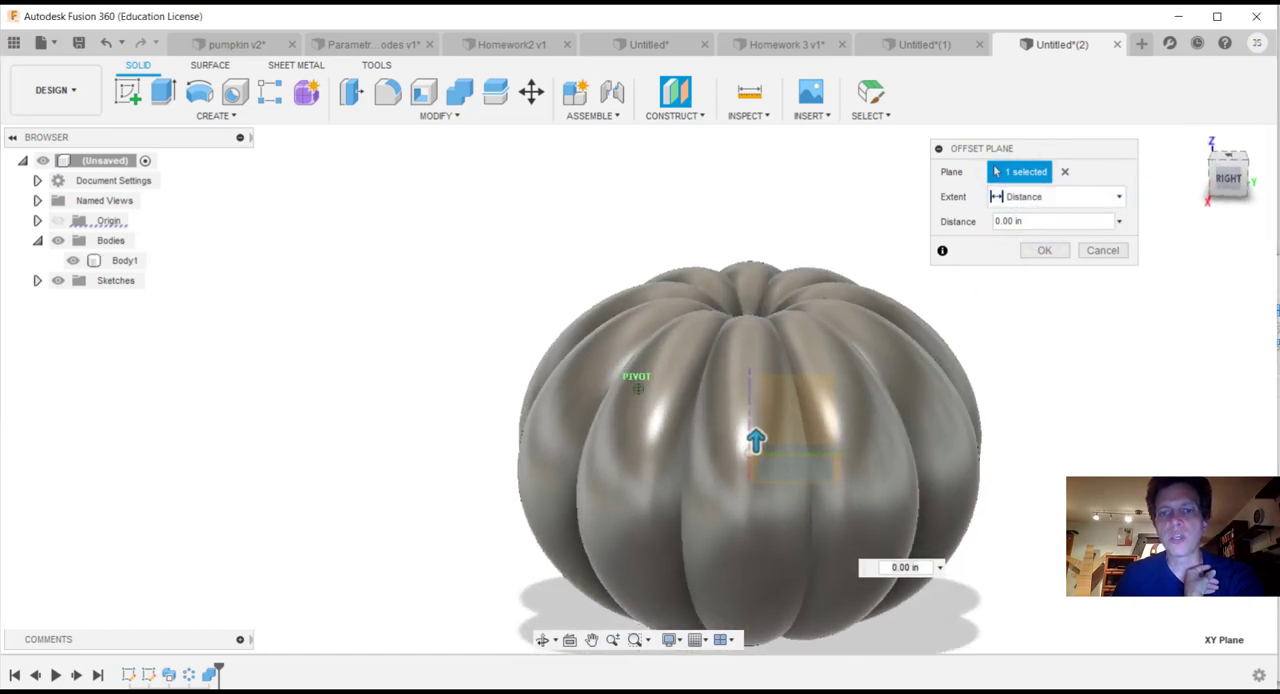
pyautogui.moveTo(756, 440); pyautogui.dragTo(800, 163)
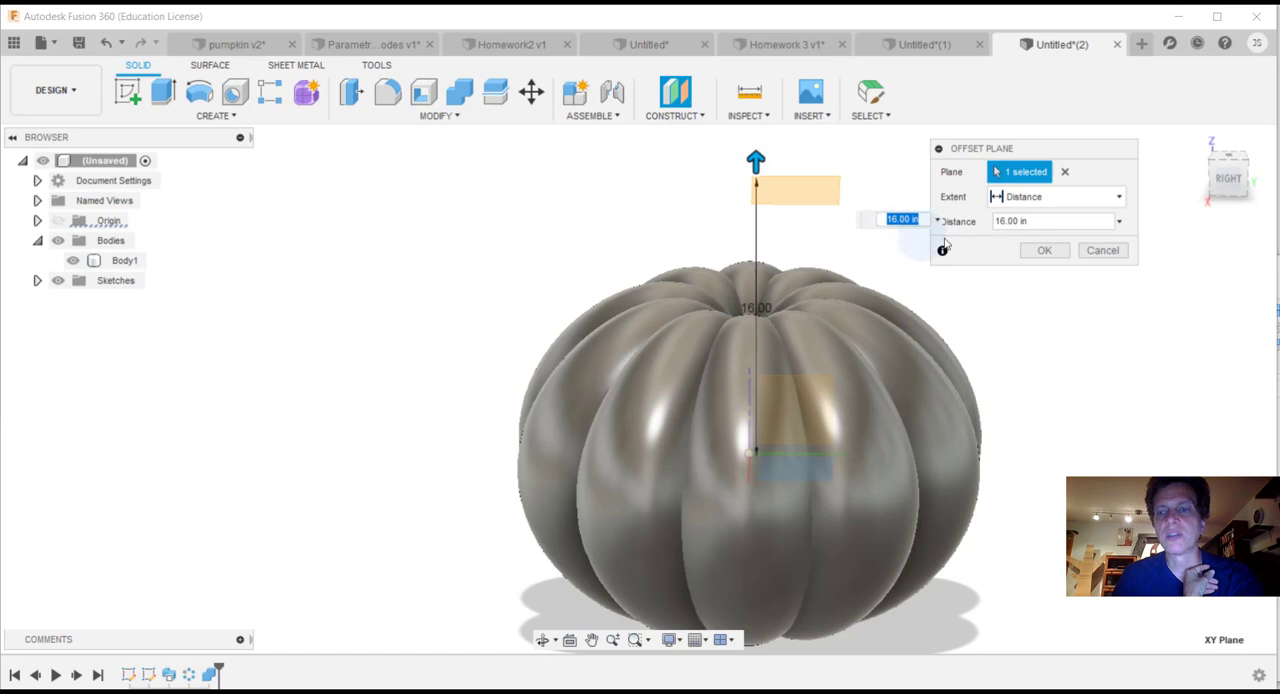
# Step: Switch the offset plane's extent to To Object, hide the pumpkin body and show Sketch1
pyautogui.click(1119, 198)
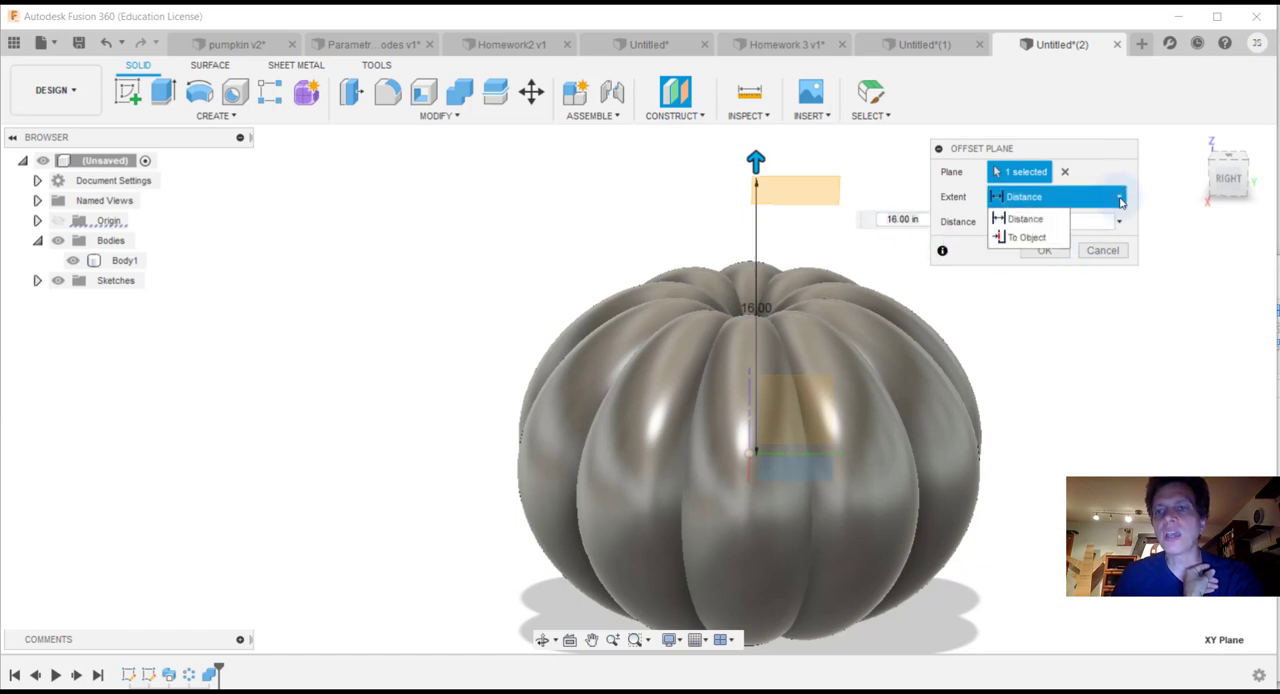
pyautogui.click(1027, 238)
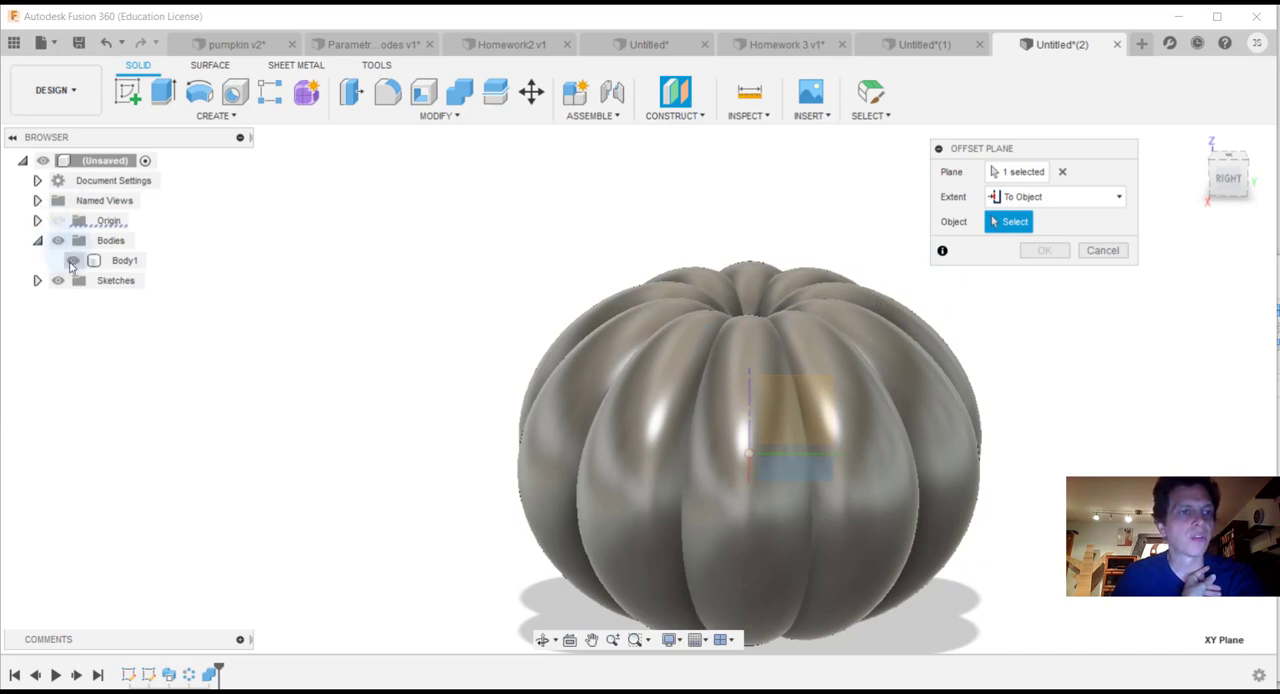
pyautogui.click(72, 262)
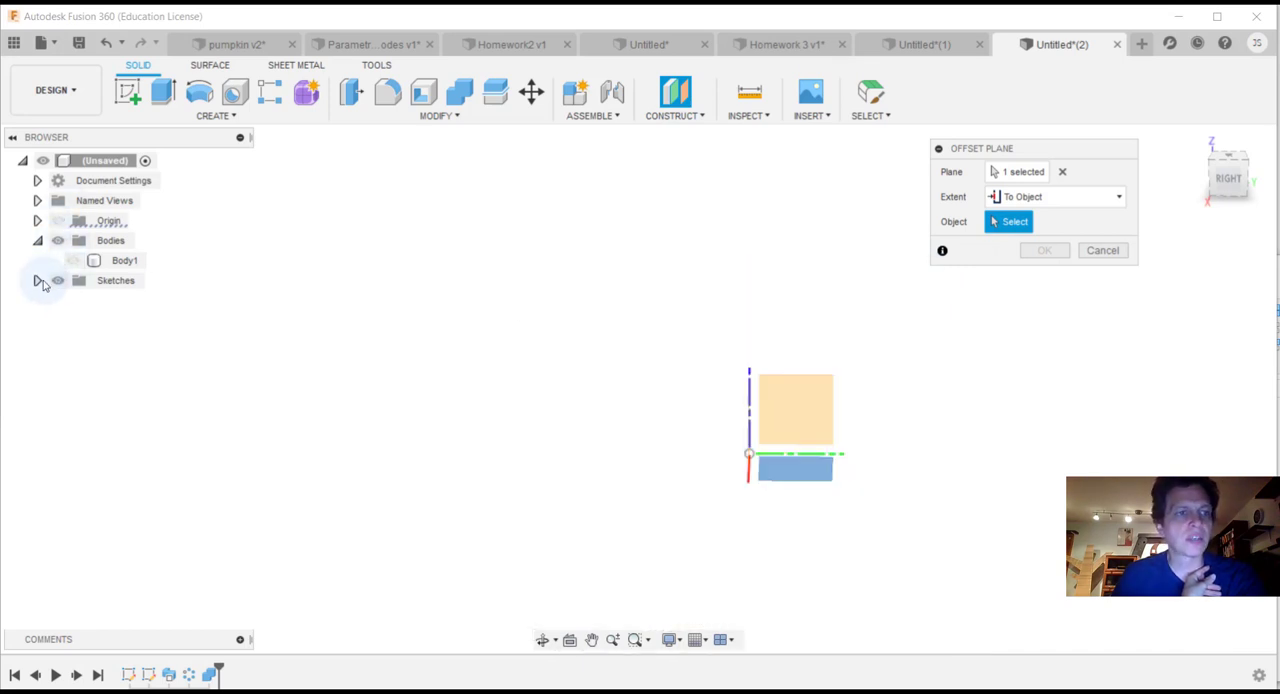
pyautogui.click(37, 280)
pyautogui.click(72, 300)
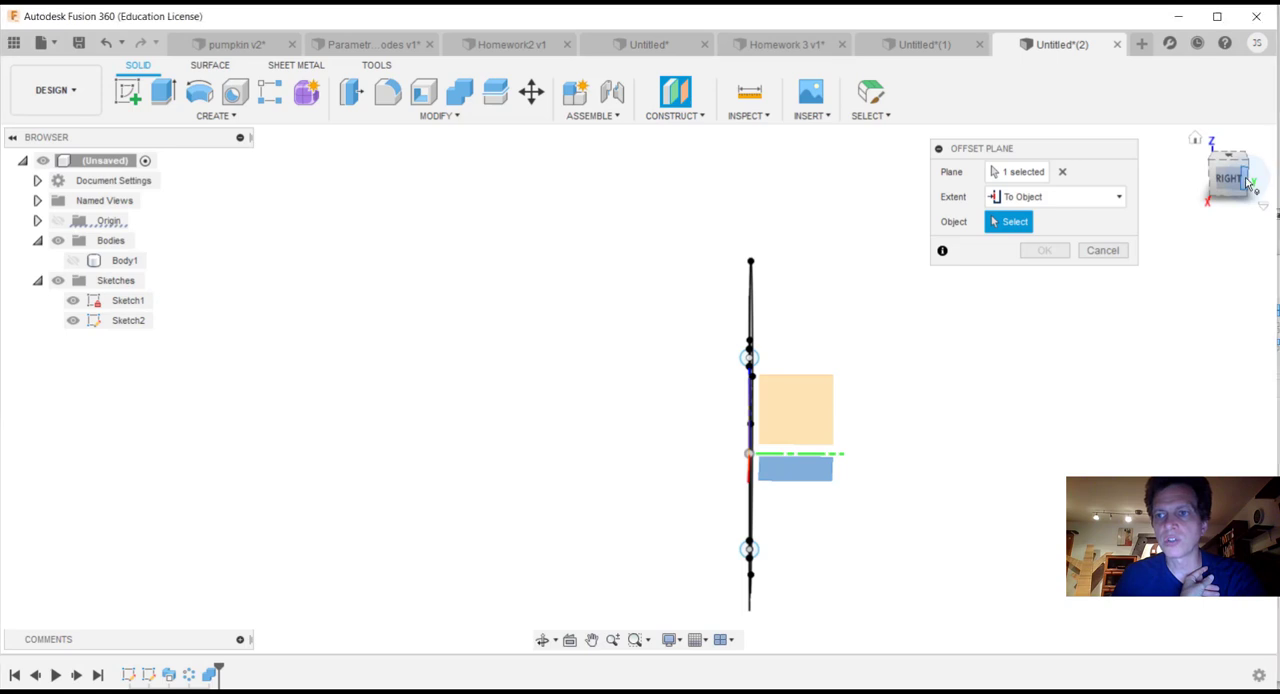
# Step: Use the outer spline's upper endpoint on the vertical axis as the reference object and create the offset plane
pyautogui.moveTo(1228, 178)
pyautogui.mouseDown()
pyautogui.moveTo(1145, 176)
pyautogui.moveTo(1278, 173)
pyautogui.mouseUp()
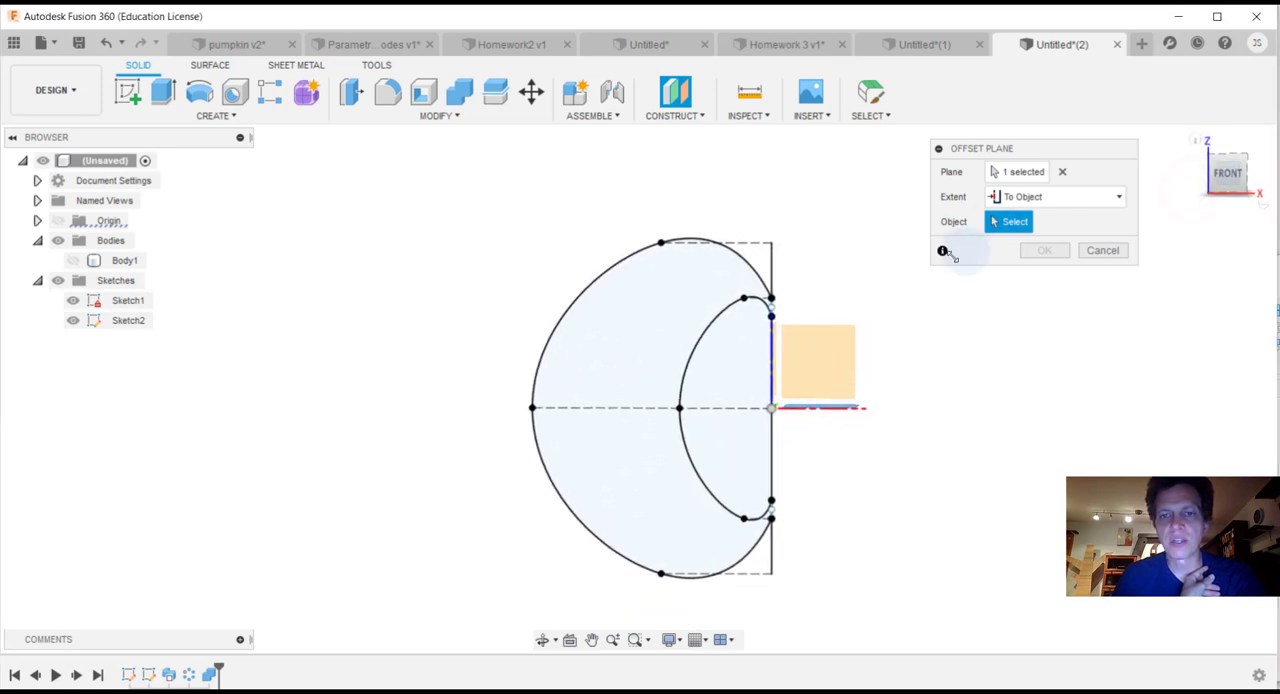
pyautogui.click(771, 300)
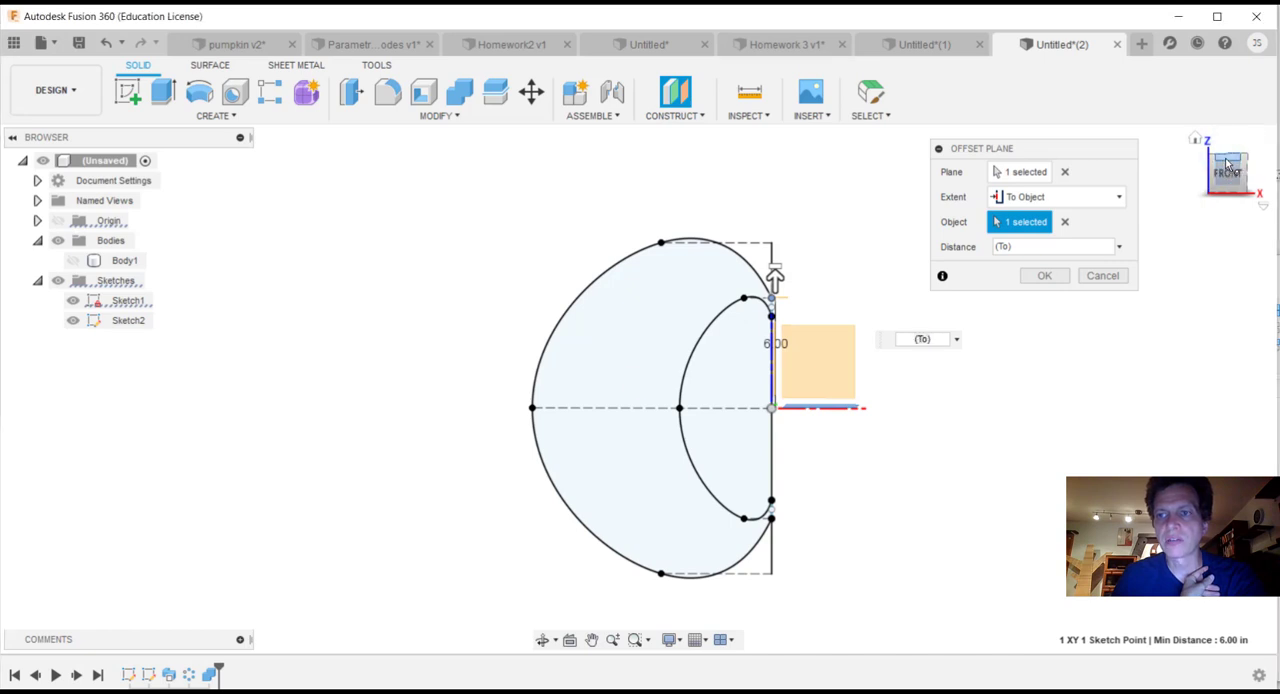
pyautogui.click(1228, 163)
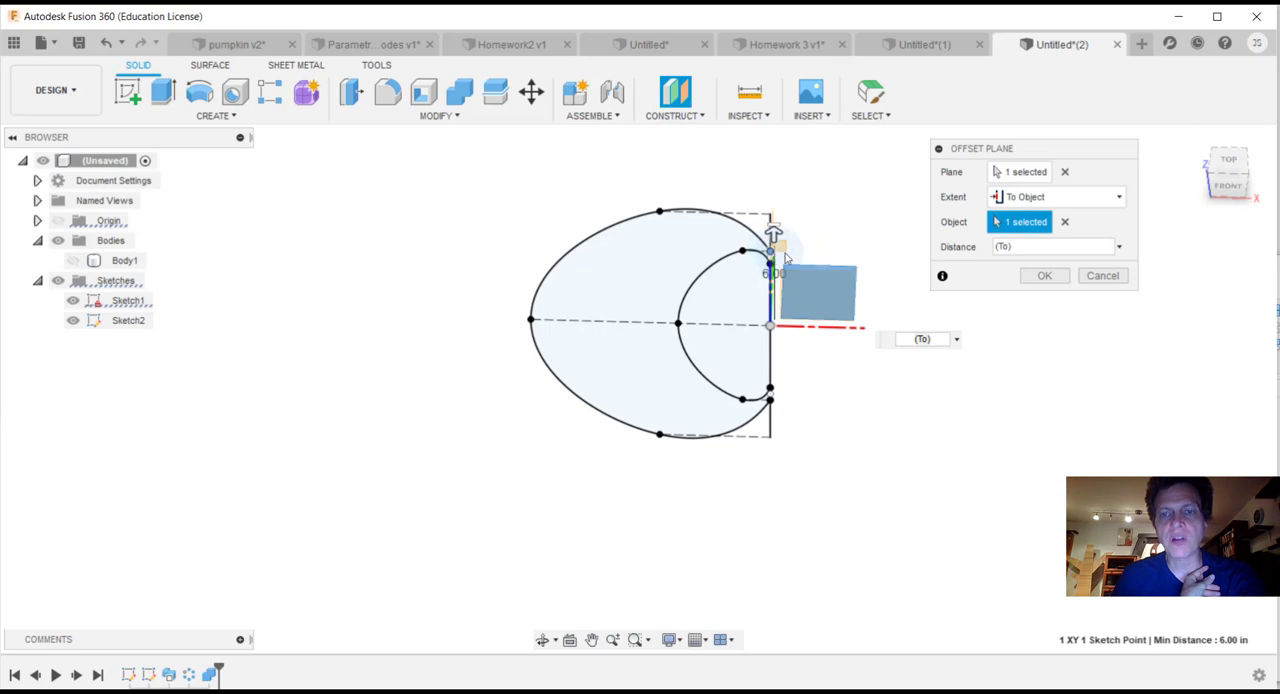
pyautogui.click(1043, 277)
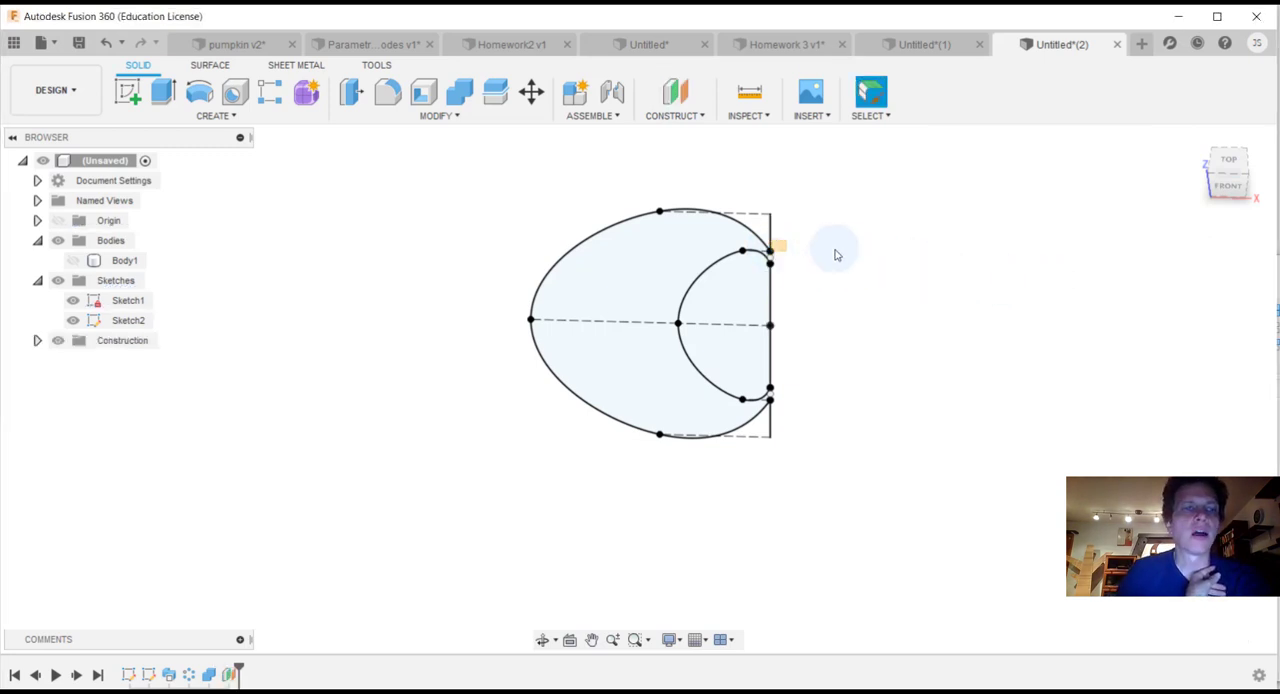
# Step: Start a new sketch on the offset construction plane at the profile's upper endpoint and face it from the top
pyautogui.click(238, 117)
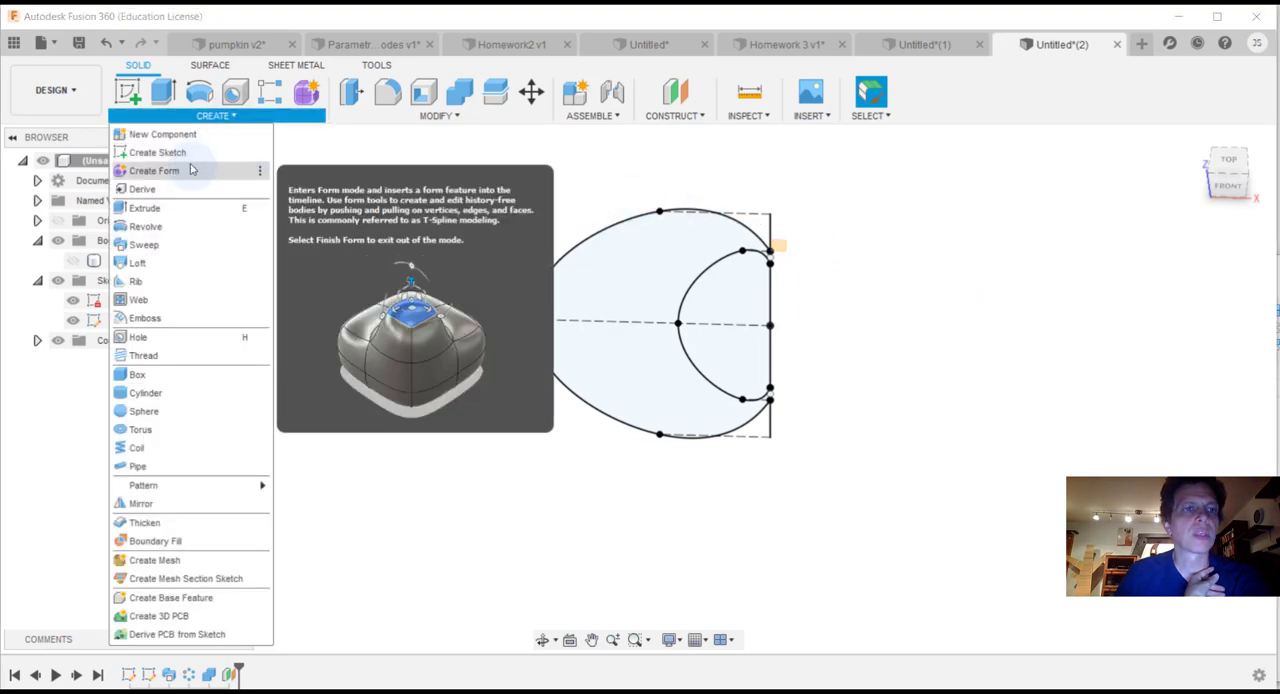
pyautogui.click(192, 163)
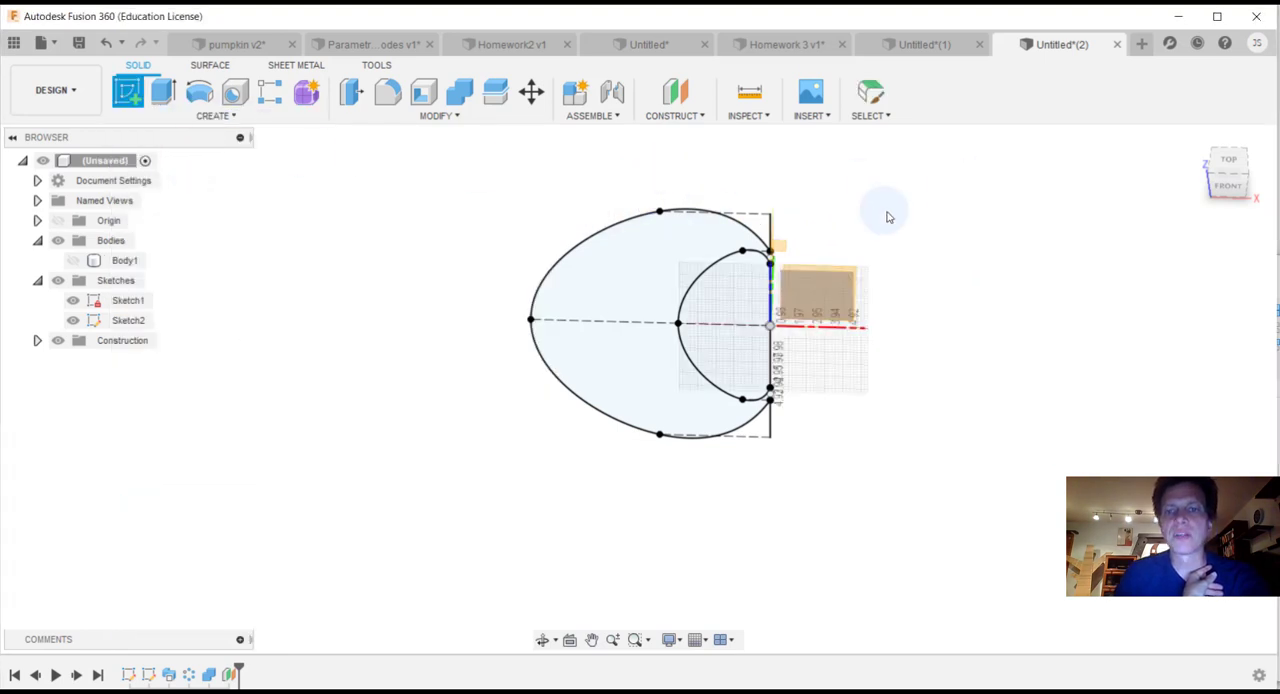
pyautogui.click(778, 254)
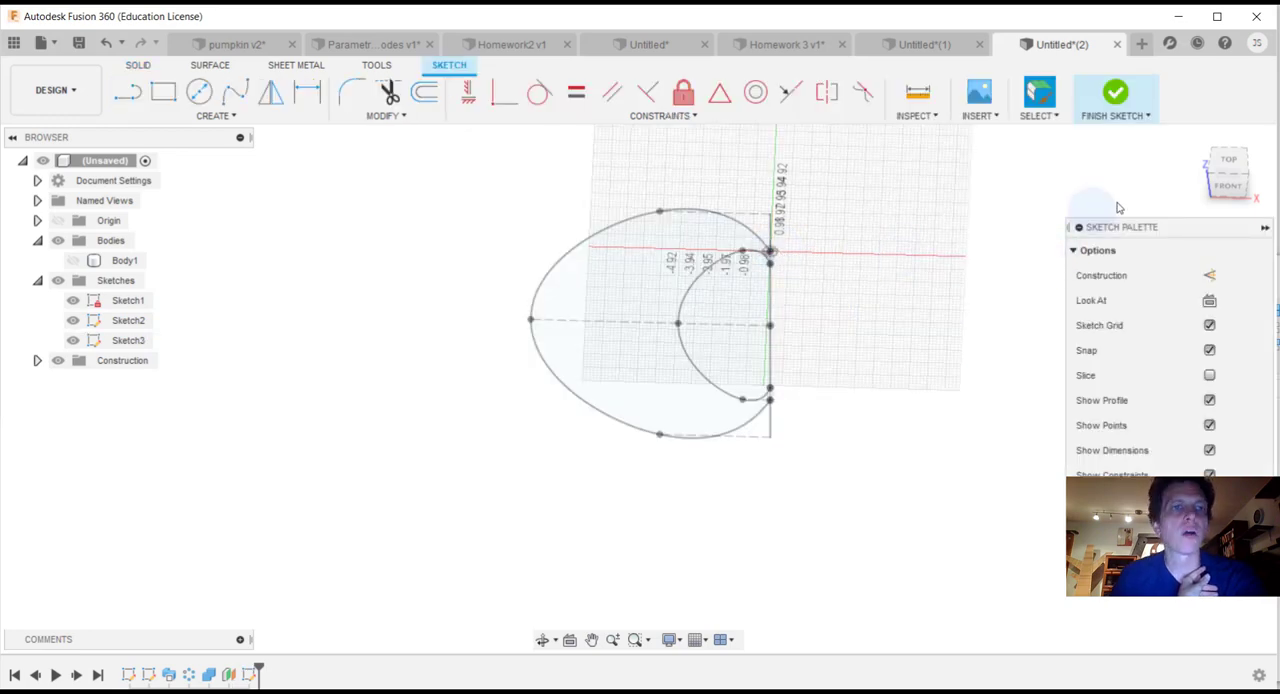
pyautogui.click(1230, 163)
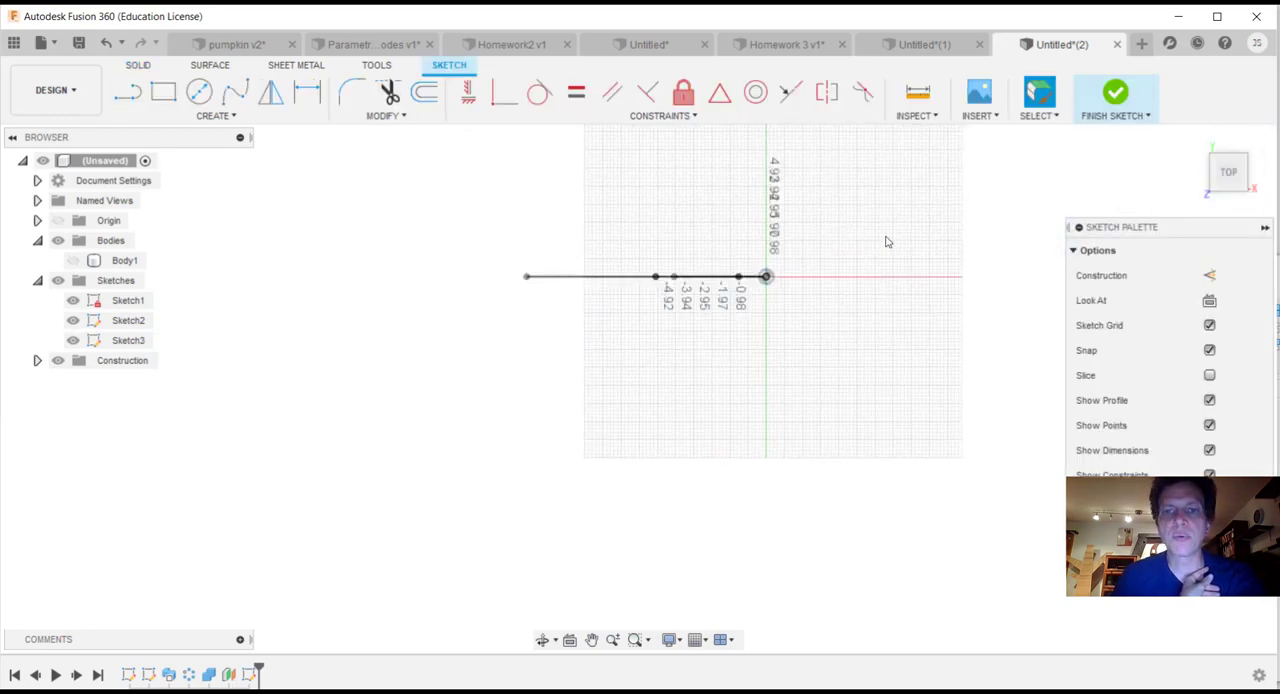
pyautogui.scroll(-5, 800, 283)
pyautogui.moveTo(713, 377)
pyautogui.mouseDown(button='middle')
pyautogui.moveTo(789, 394)
pyautogui.moveTo(806, 463)
pyautogui.mouseUp(button='middle')
pyautogui.scroll(2, 820, 455)
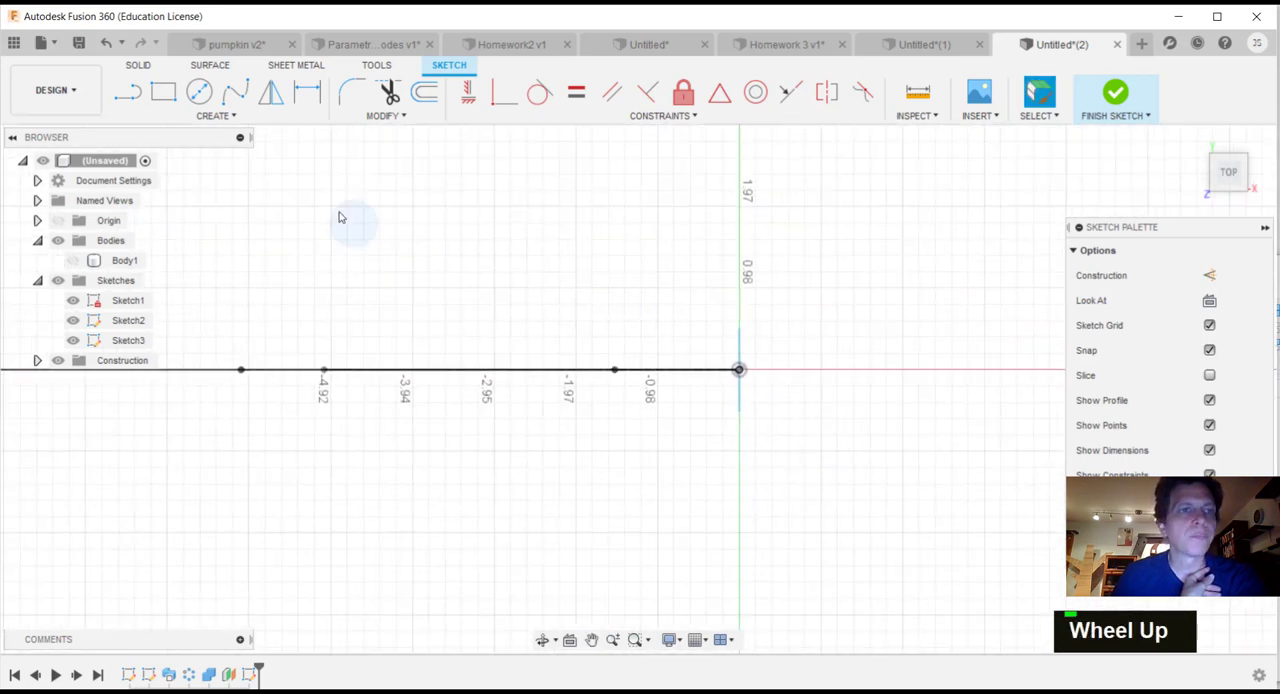
# Step: Draw a five-sided circumscribed polygon centred on the sketch origin with a 3 in radius
pyautogui.click(232, 116)
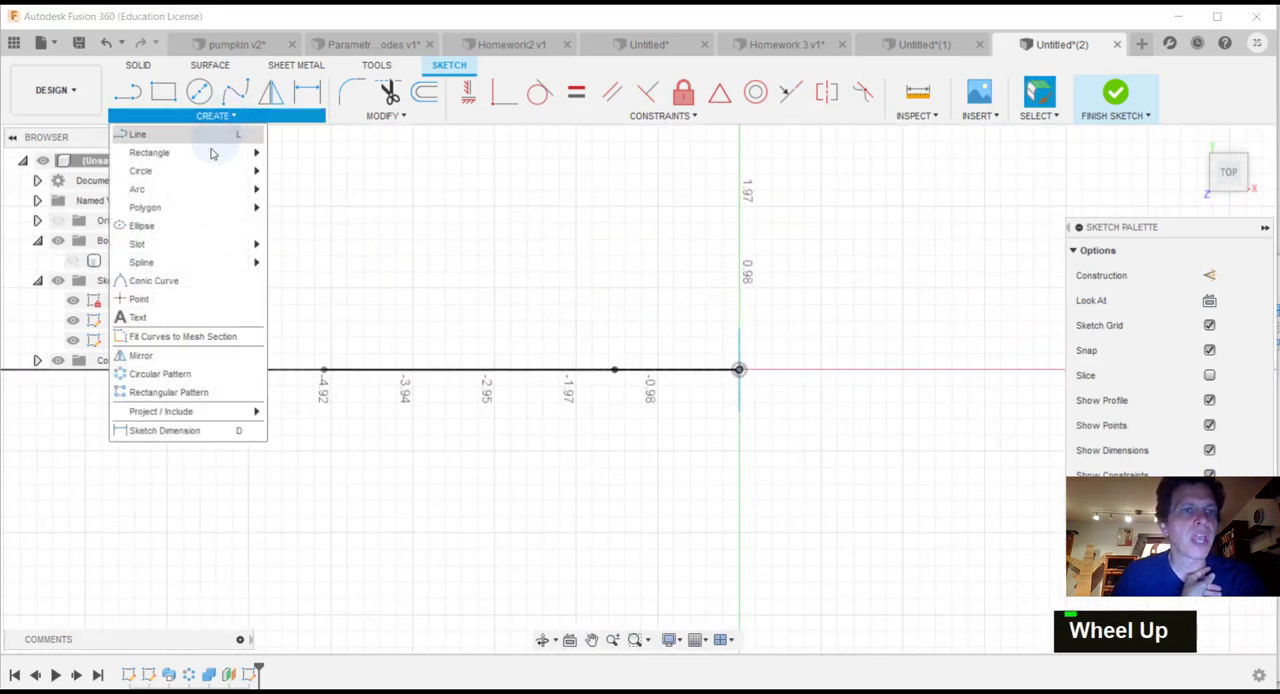
pyautogui.moveTo(189, 208)
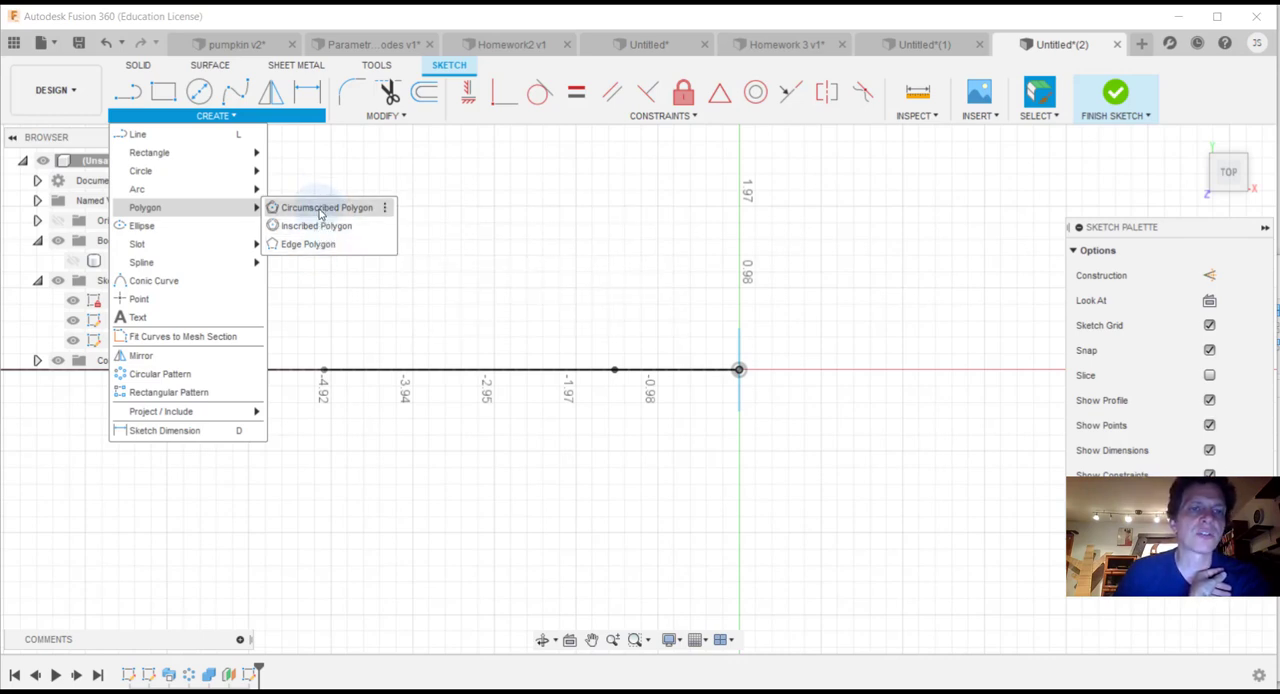
pyautogui.click(310, 207)
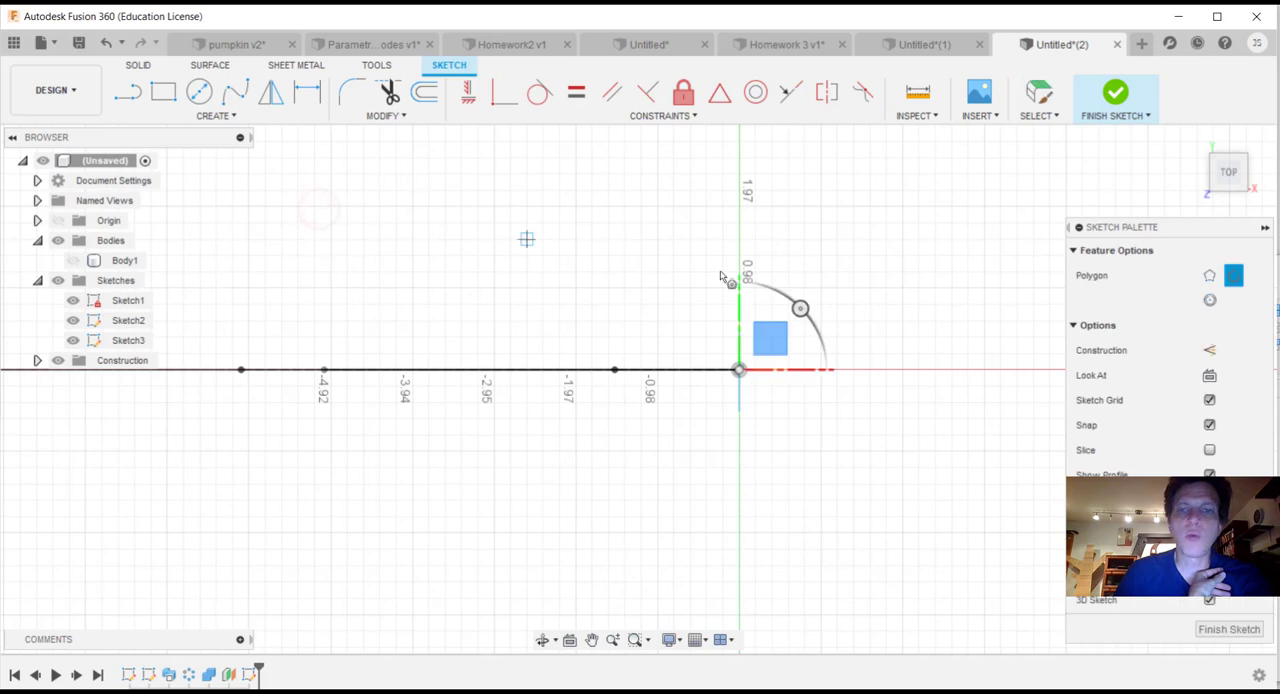
pyautogui.click(738, 370)
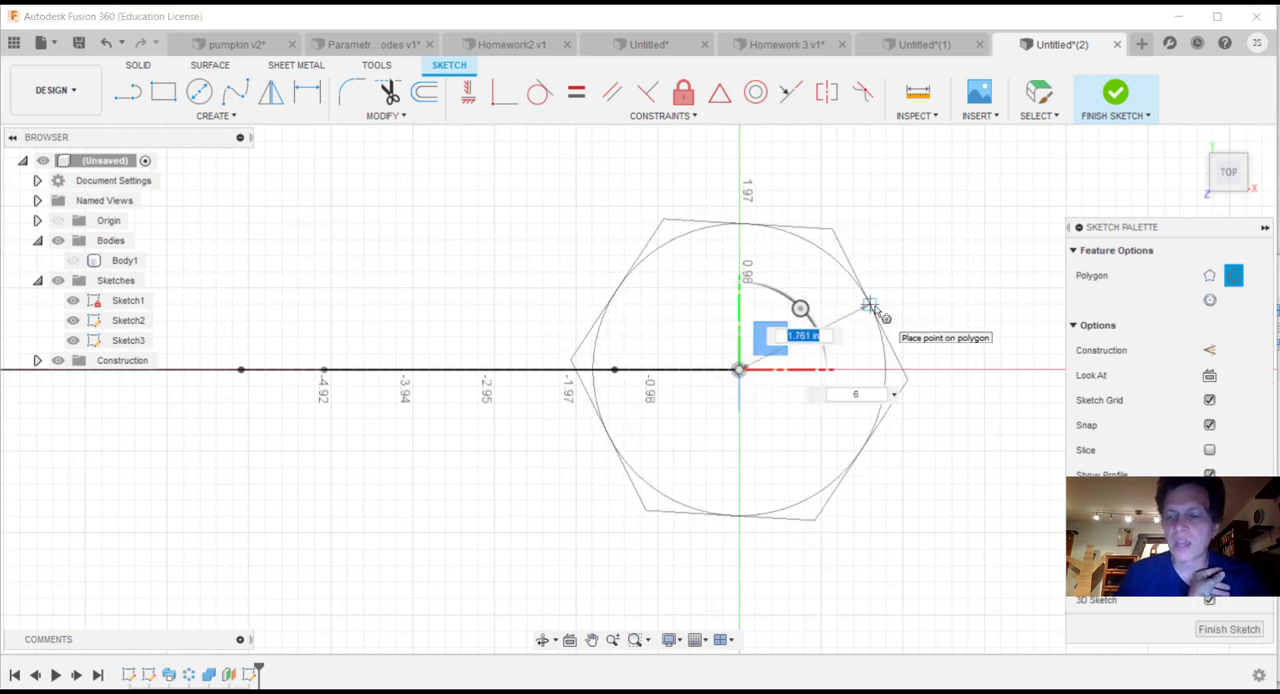
pyautogui.write('3')
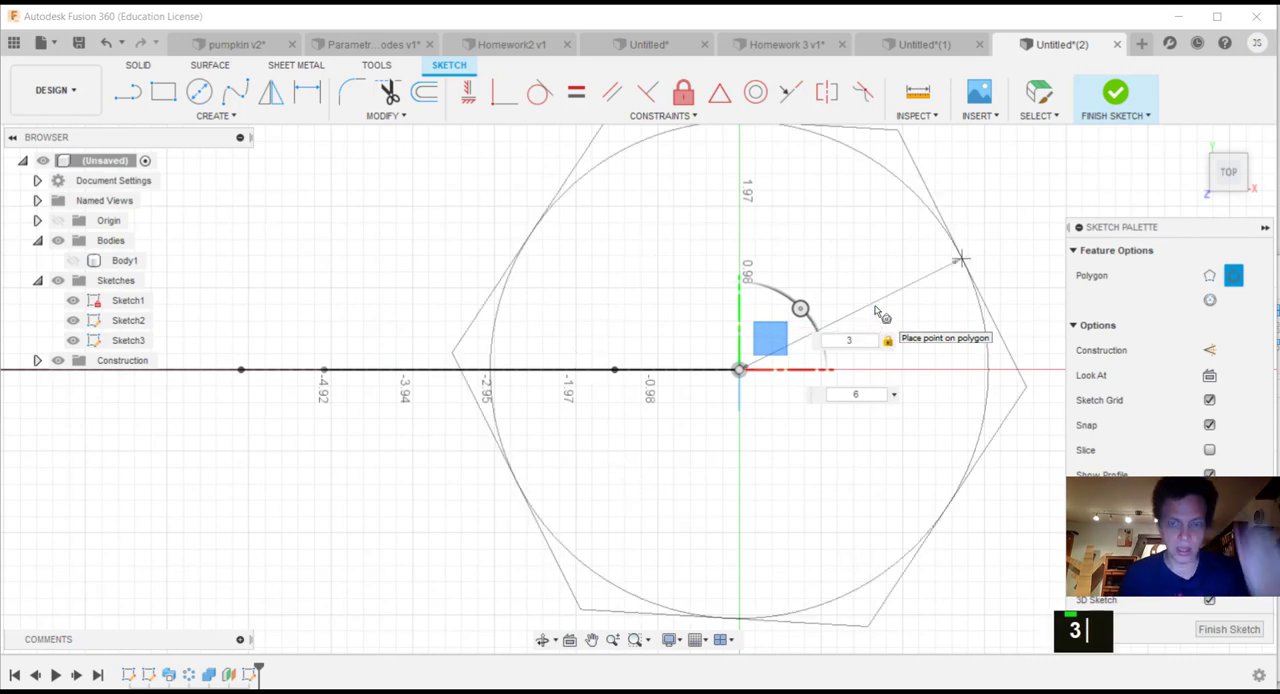
pyautogui.press('Tab')
pyautogui.write('5')
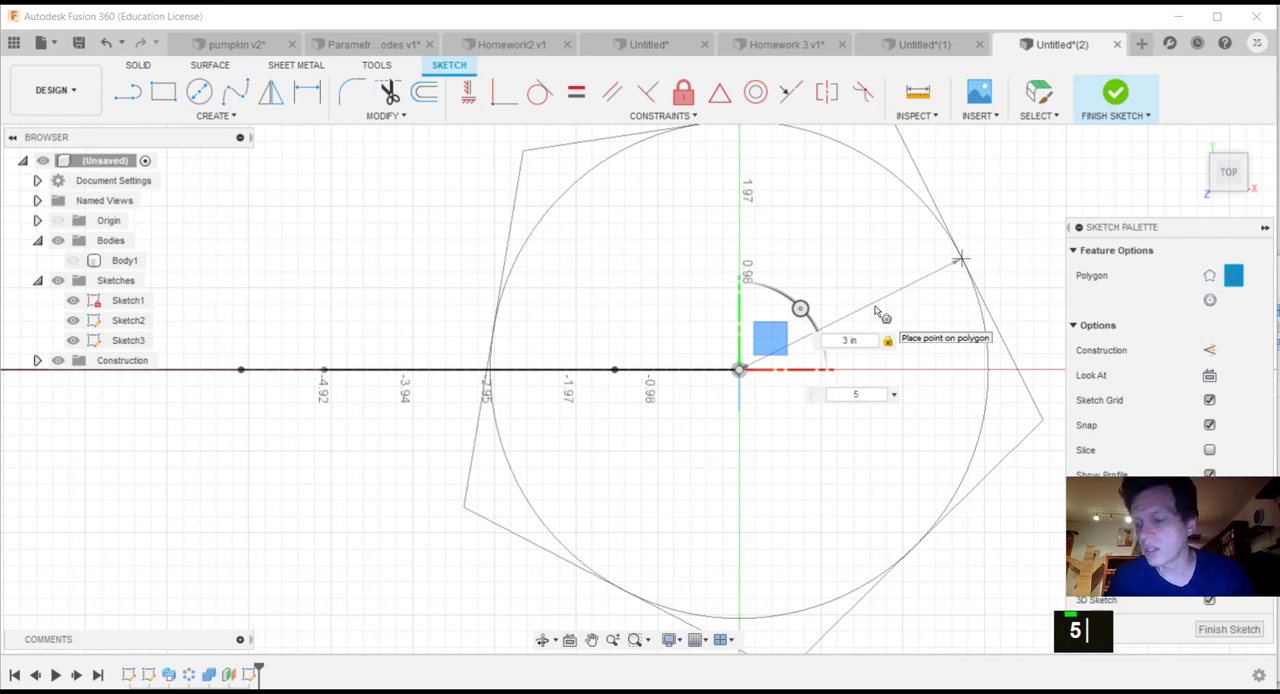
pyautogui.press('Return')
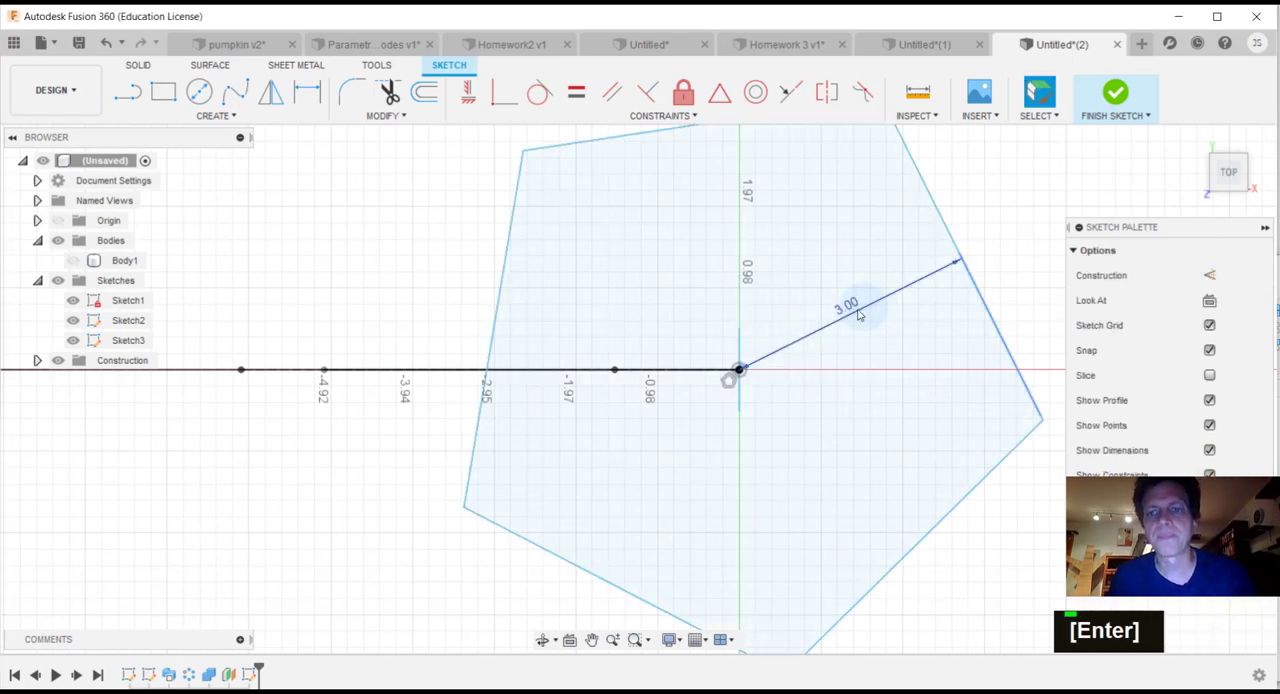
pyautogui.scroll(-2, 840, 306)
pyautogui.scroll(4, 834, 306)
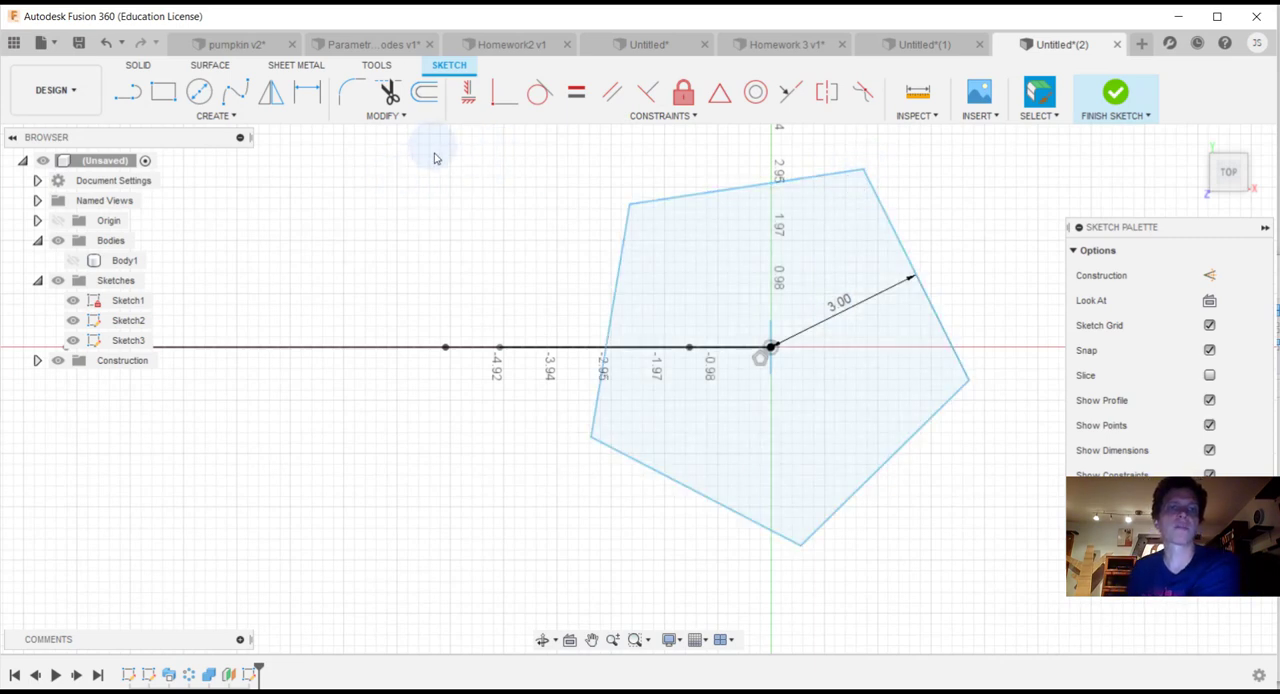
# Step: Fillet the pentagon's upper-right corner with a 1 in radius
pyautogui.click(402, 116)
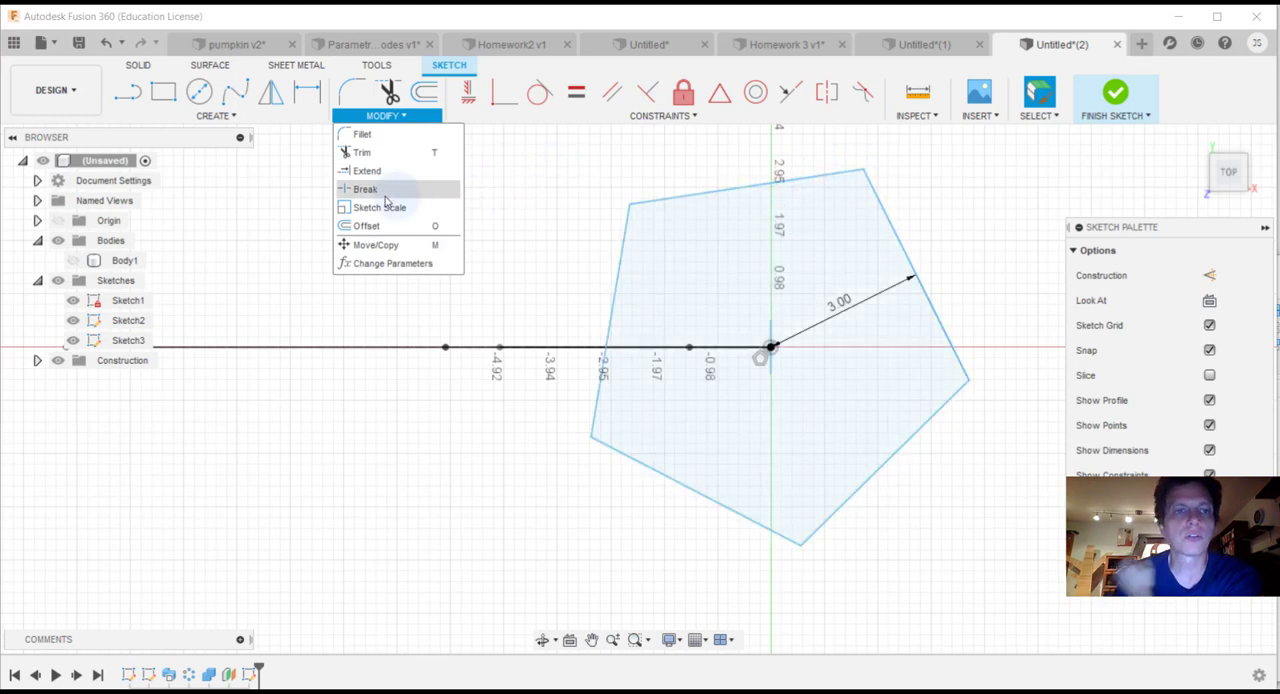
pyautogui.click(358, 134)
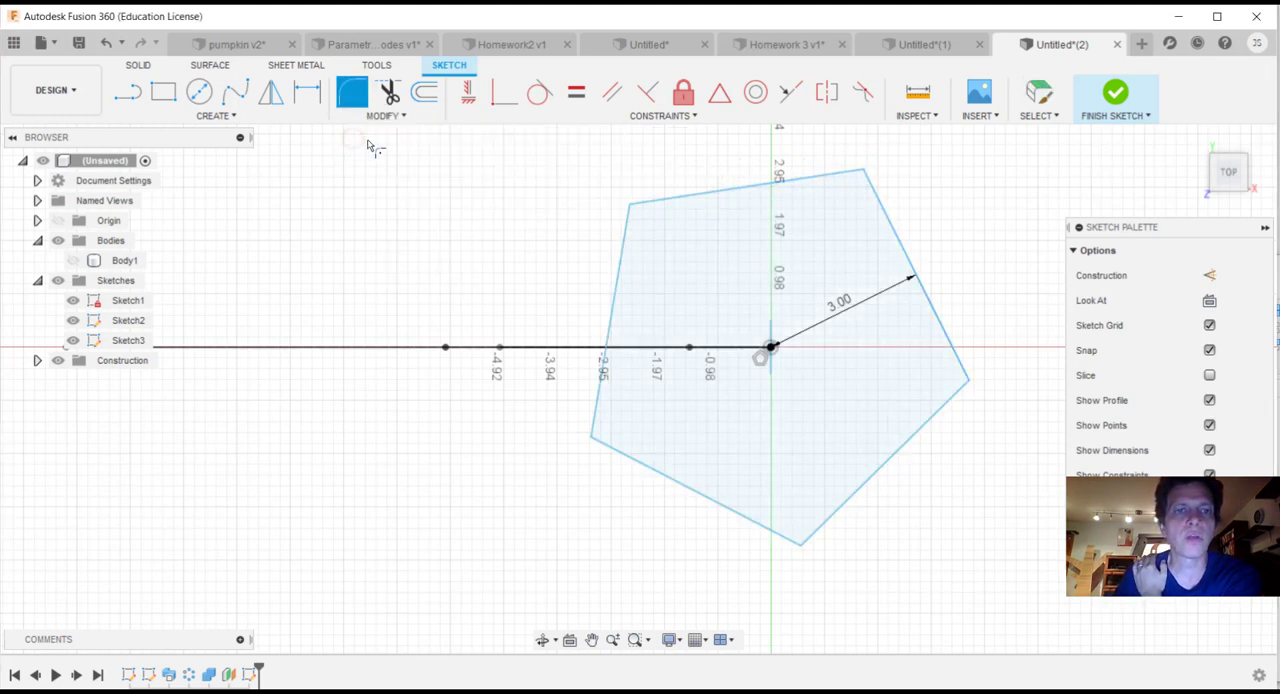
pyautogui.click(817, 181)
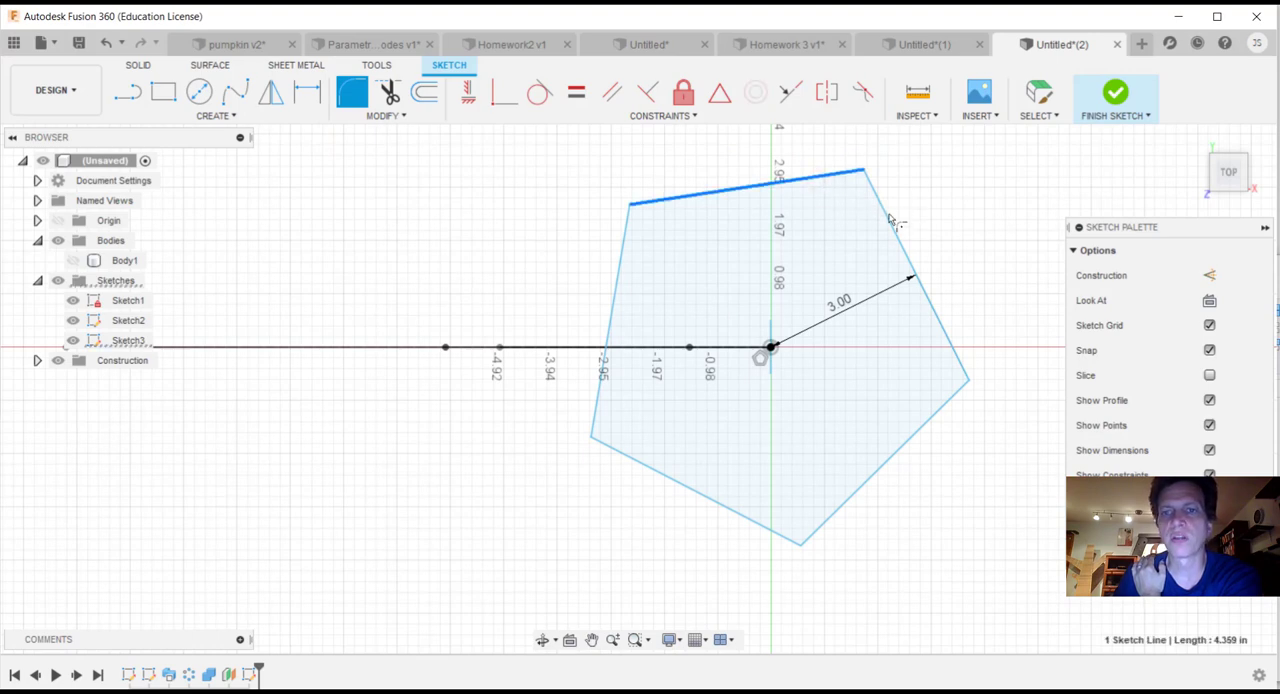
pyautogui.click(891, 221)
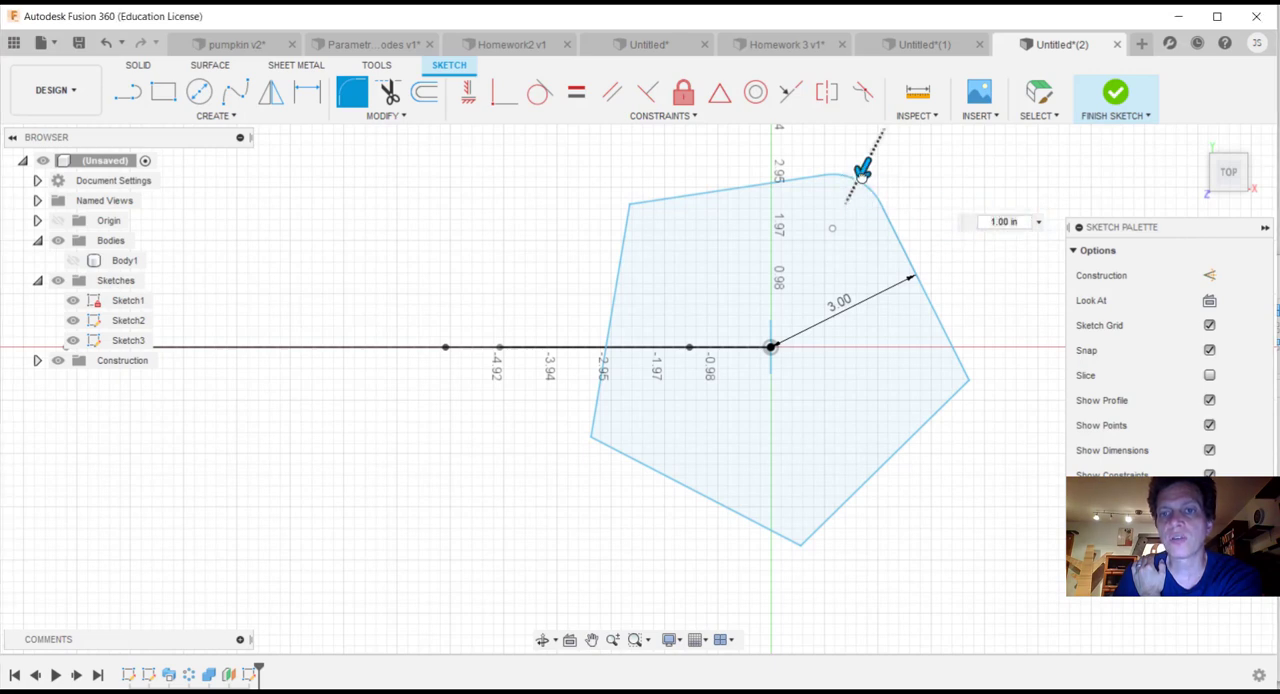
pyautogui.moveTo(862, 168)
pyautogui.mouseDown()
pyautogui.moveTo(845, 205)
pyautogui.moveTo(870, 155)
pyautogui.moveTo(866, 176)
pyautogui.mouseUp()
pyautogui.write('1')
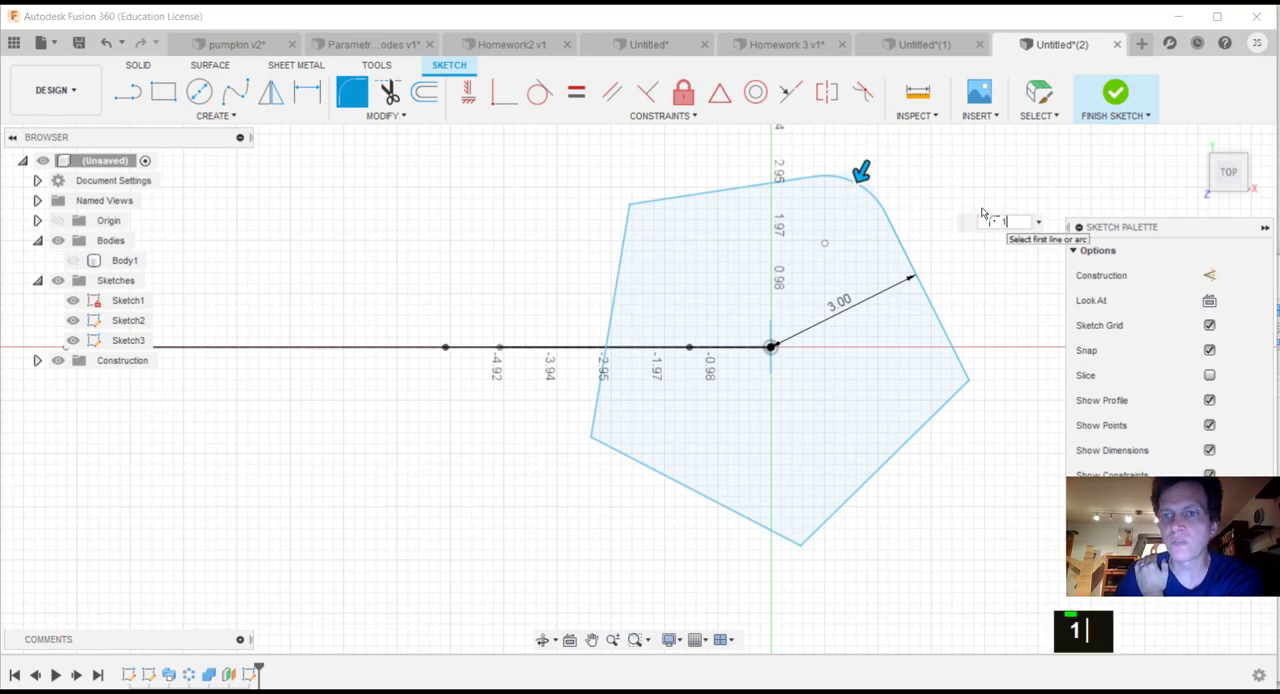
pyautogui.press('Return')
pyautogui.click(939, 314)
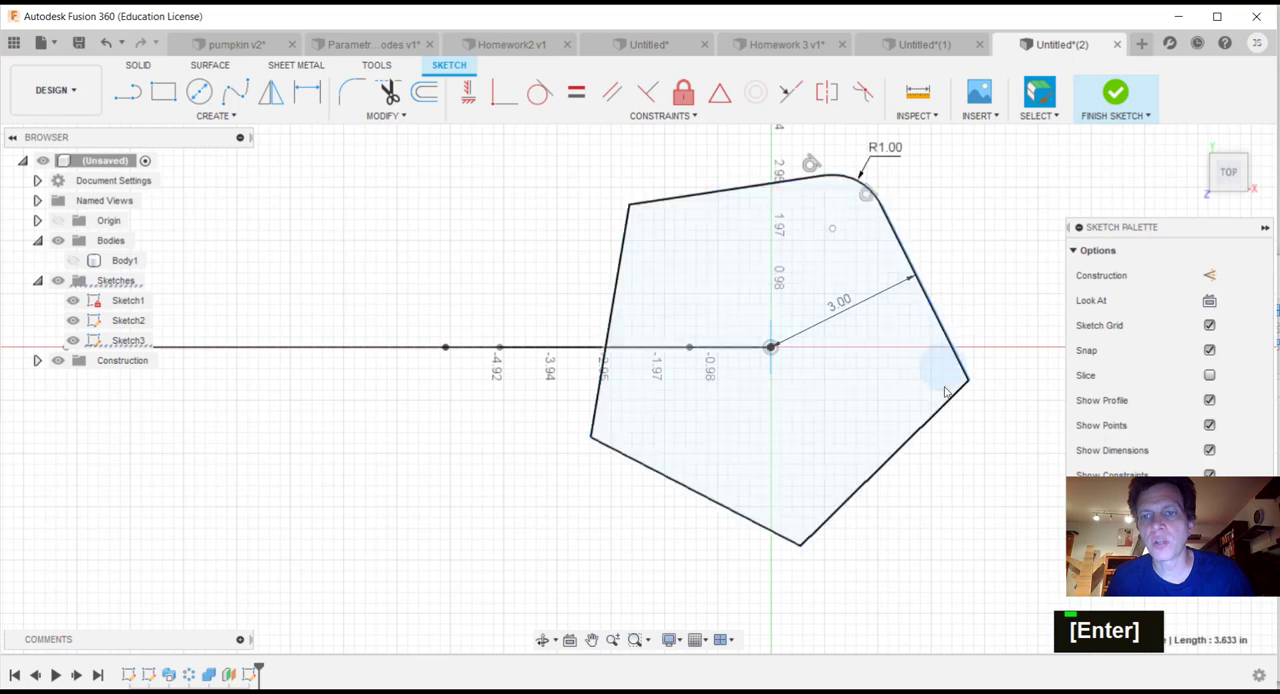
pyautogui.click(946, 403)
pyautogui.click(953, 357)
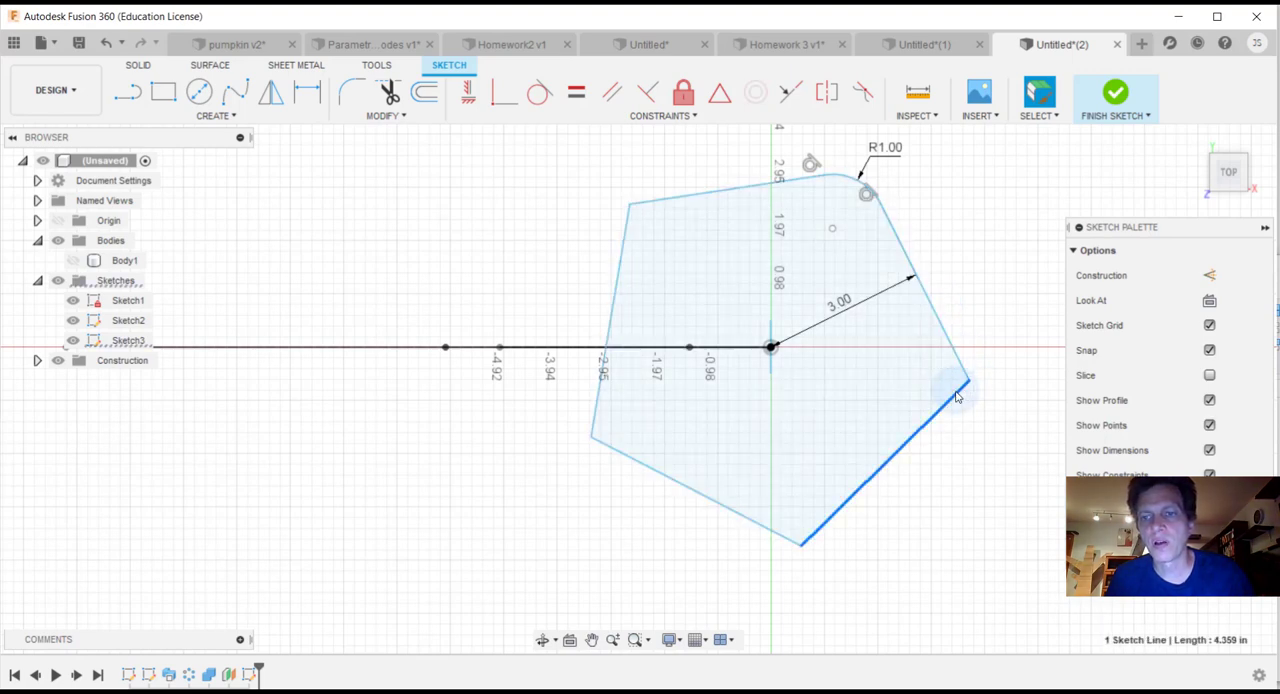
pyautogui.press('Escape')
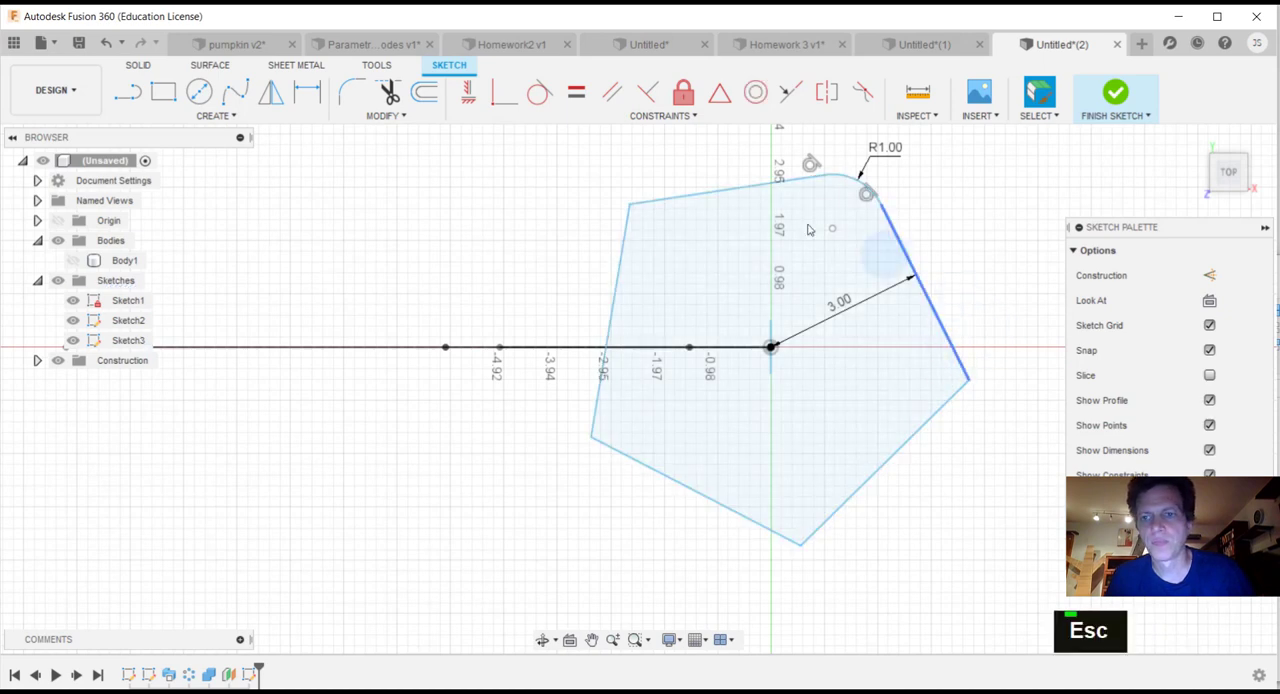
# Step: Round the pentagon's upper-left corner with a 1 in sketch fillet
pyautogui.click(353, 94)
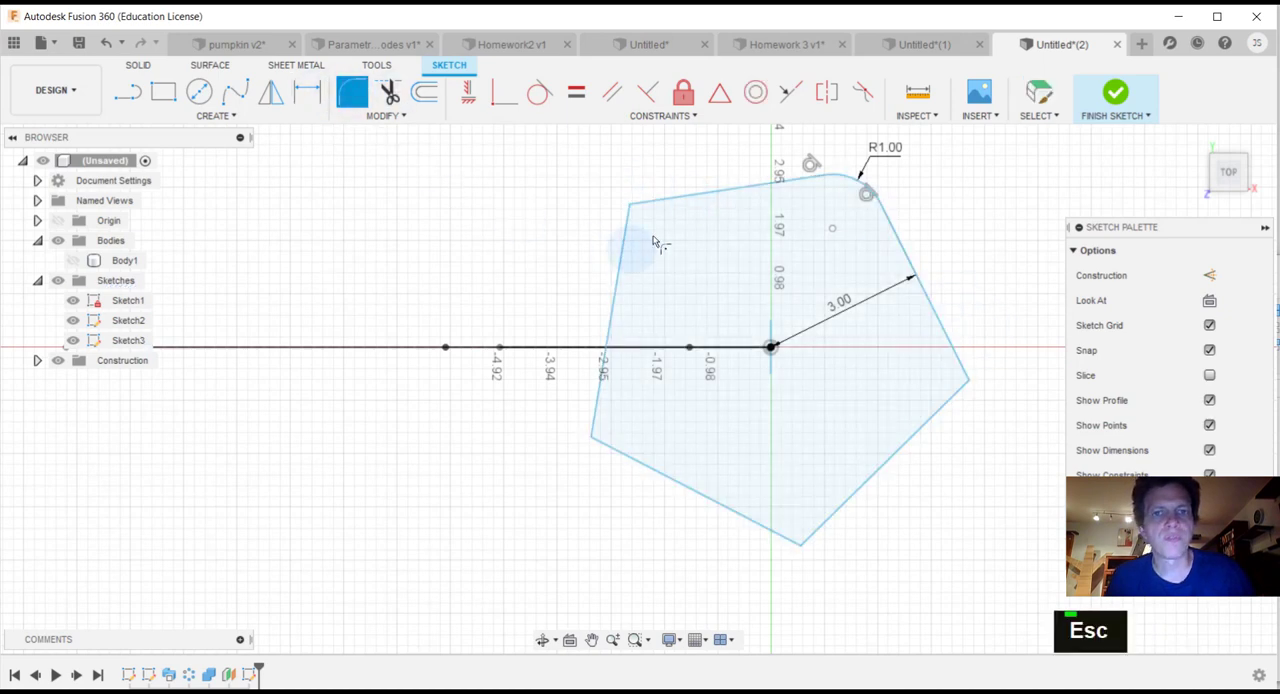
pyautogui.click(716, 191)
pyautogui.click(612, 295)
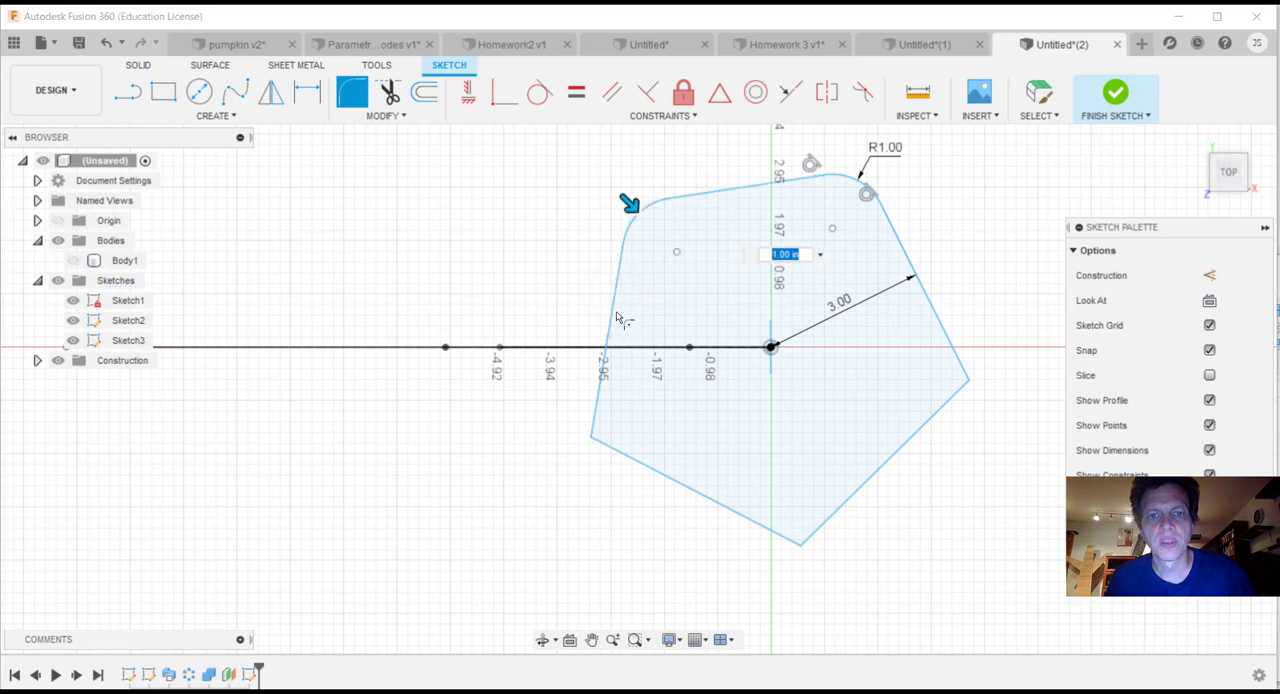
pyautogui.press('Return')
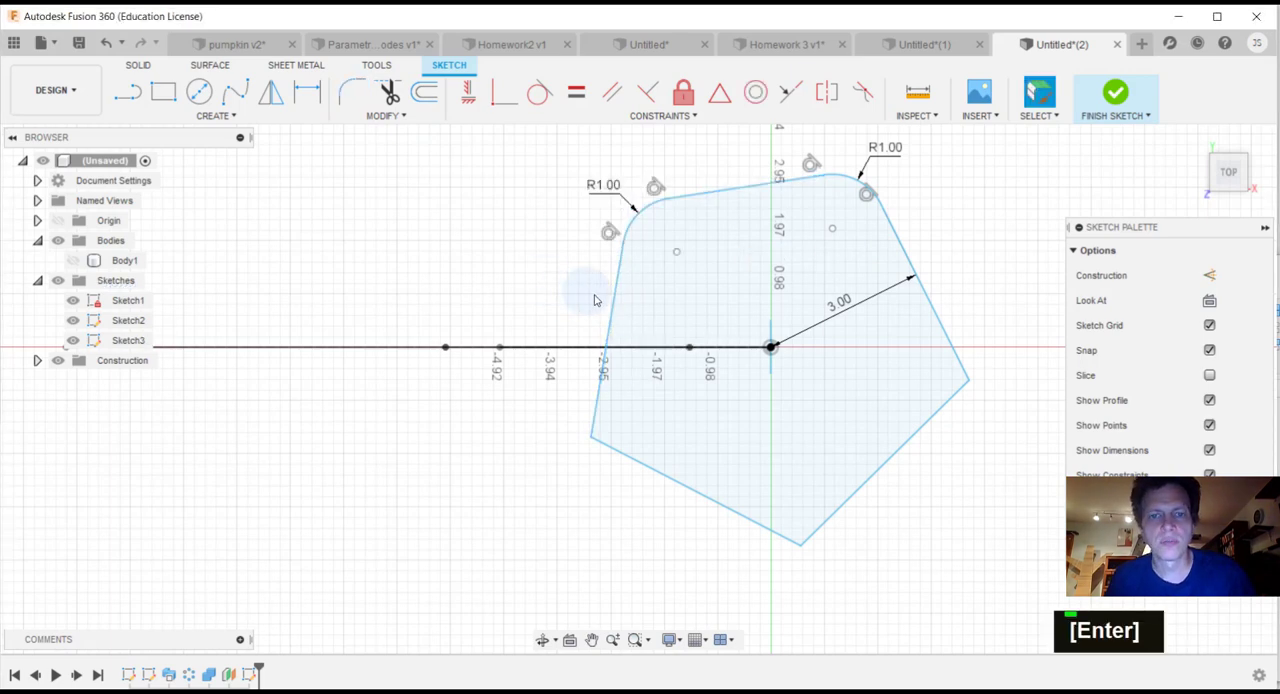
# Step: Fillet the pentagon's lower-left corner between its left and lower-left edges with a 1 in radius
pyautogui.click(646, 464)
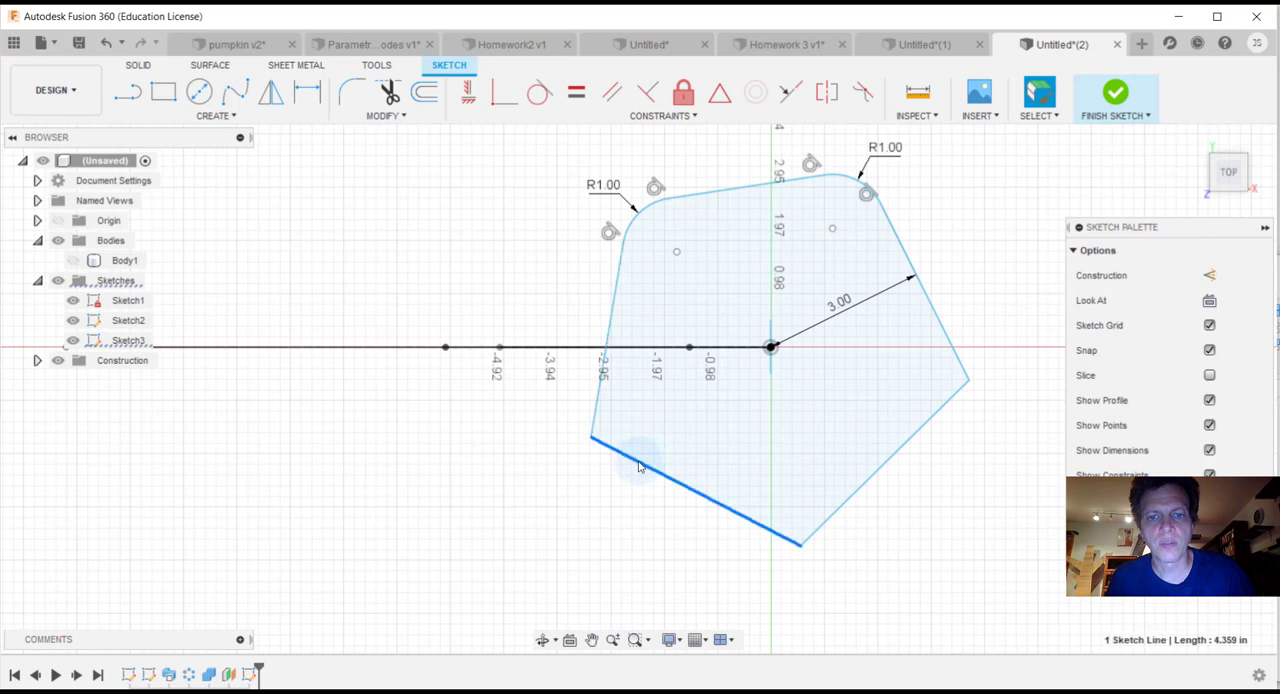
pyautogui.click(606, 335)
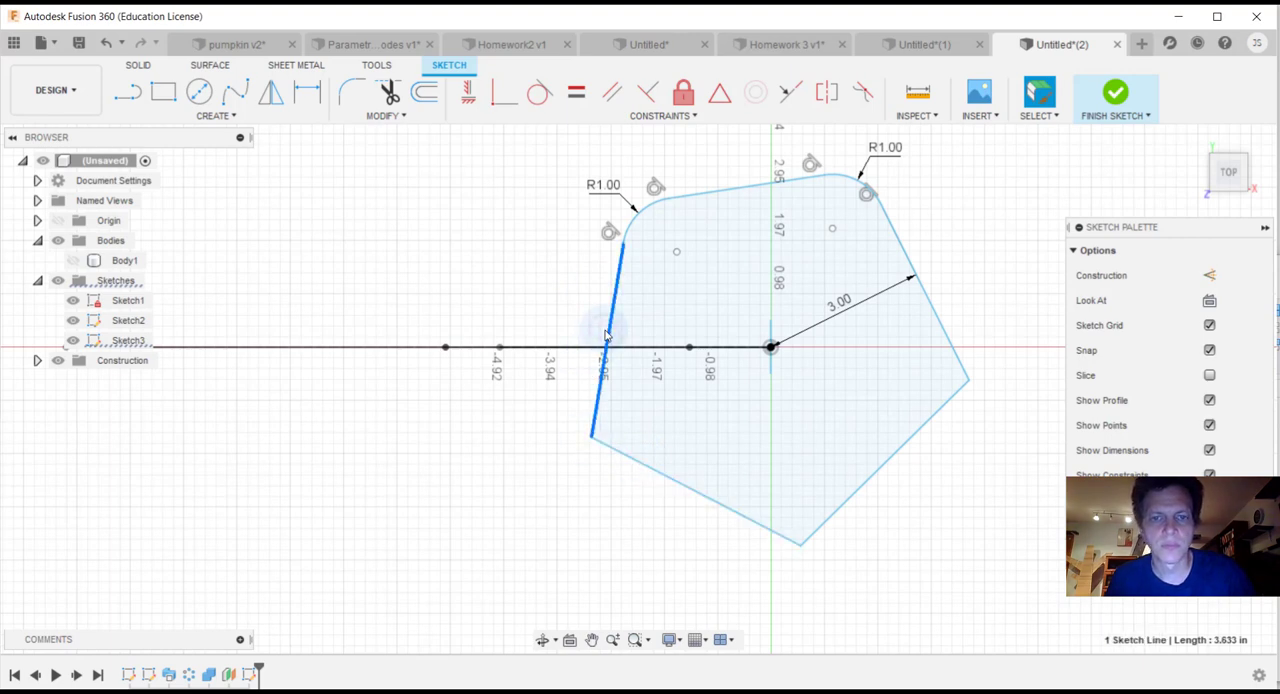
pyautogui.click(352, 92)
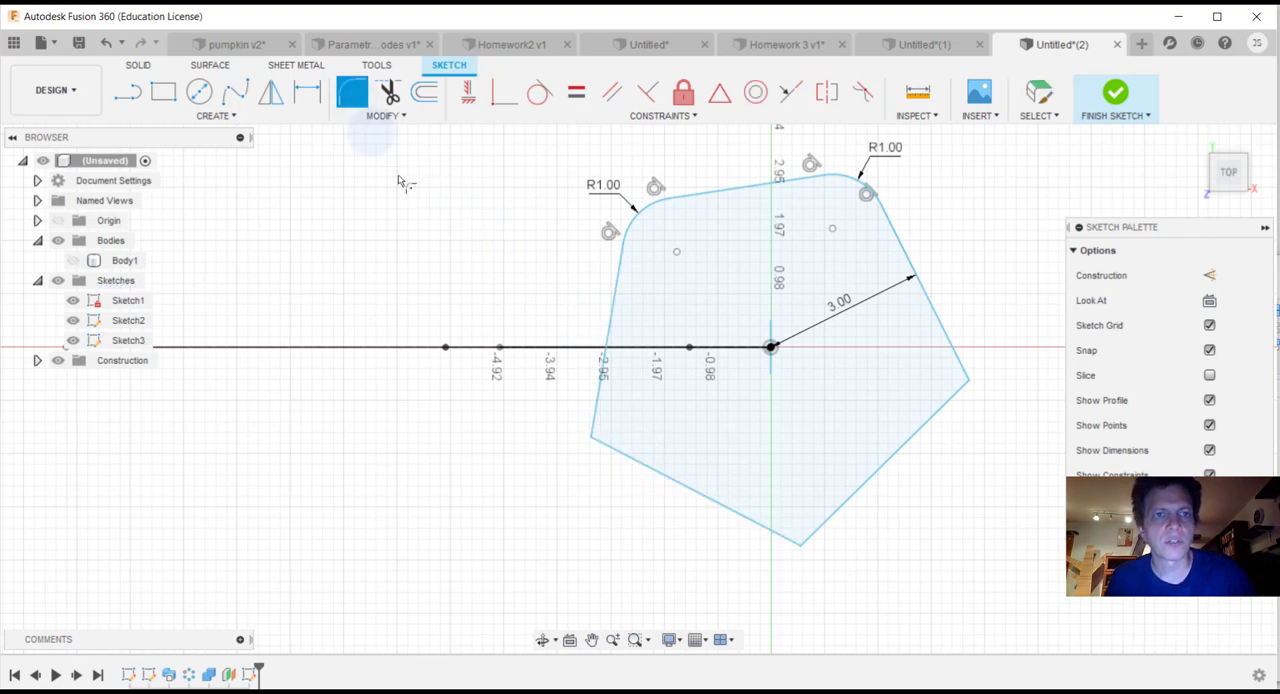
pyautogui.click(607, 310)
pyautogui.click(666, 471)
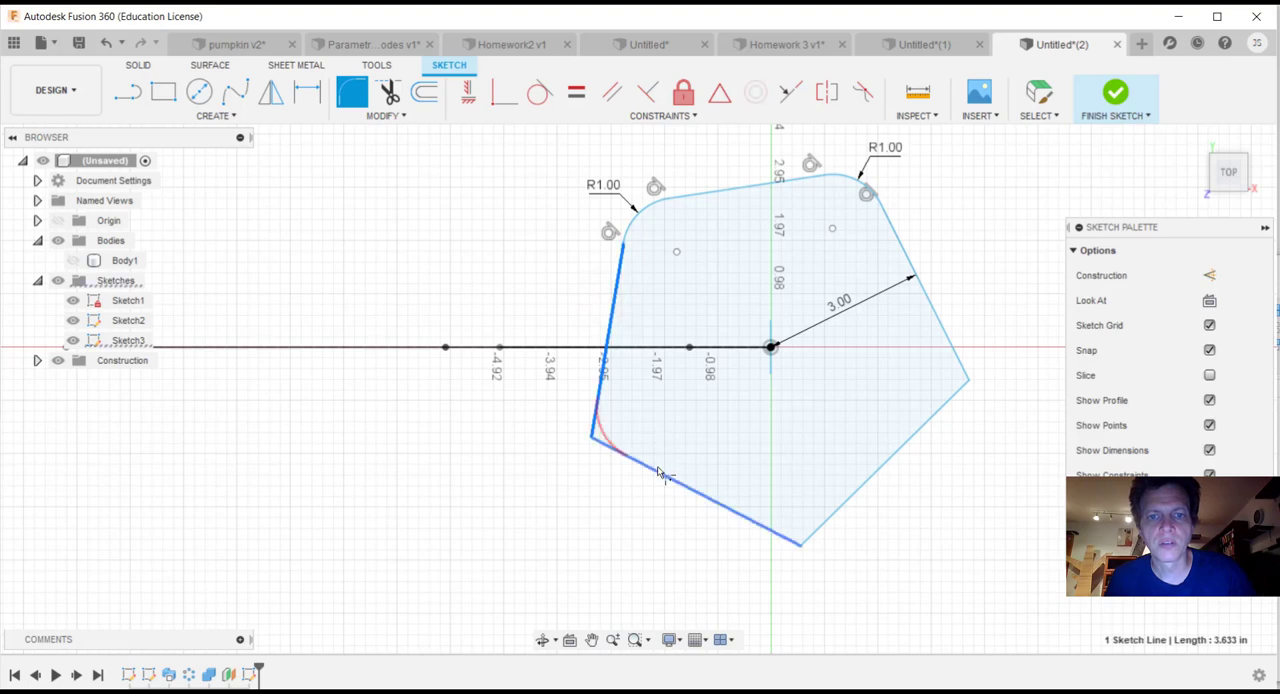
pyautogui.press('Return')
# Step: Round the pentagon's remaining bottom and right corners with 1 in fillets
pyautogui.click(345, 96)
pyautogui.click(915, 447)
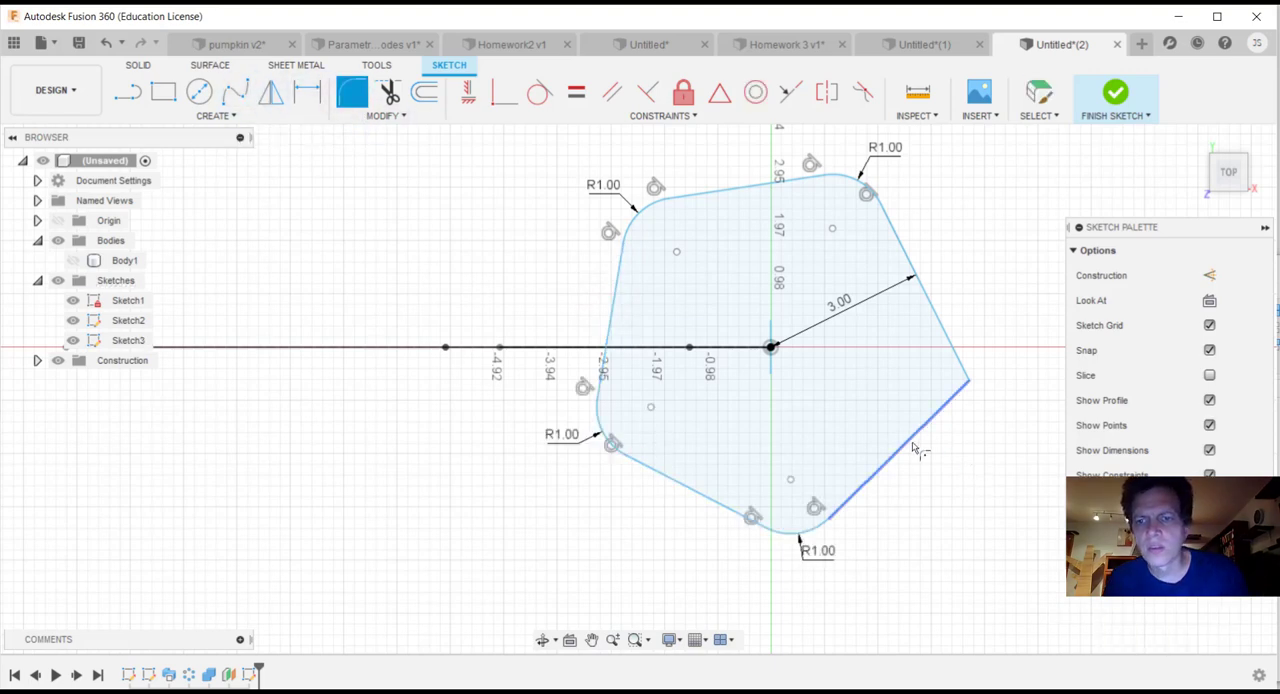
pyautogui.click(943, 330)
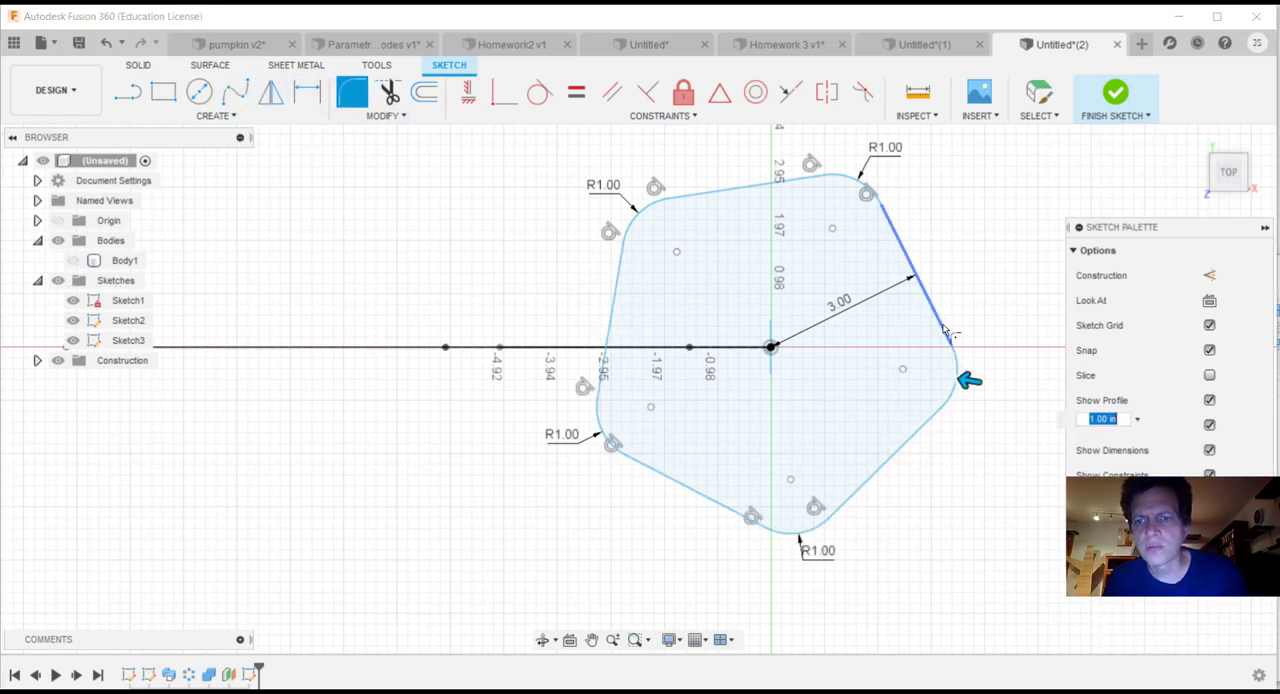
pyautogui.press('Return')
pyautogui.press('Return')
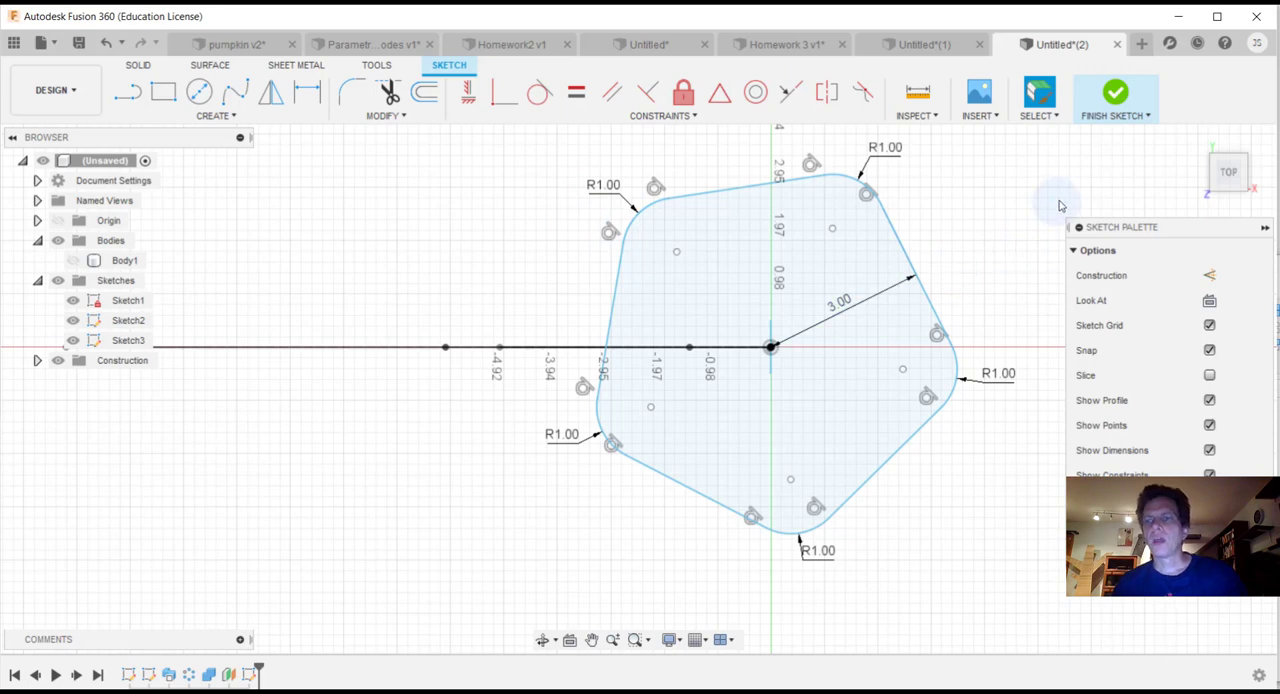
# Step: Finish the rounded pentagon sketch and turn the model to the front view
pyautogui.click(1121, 100)
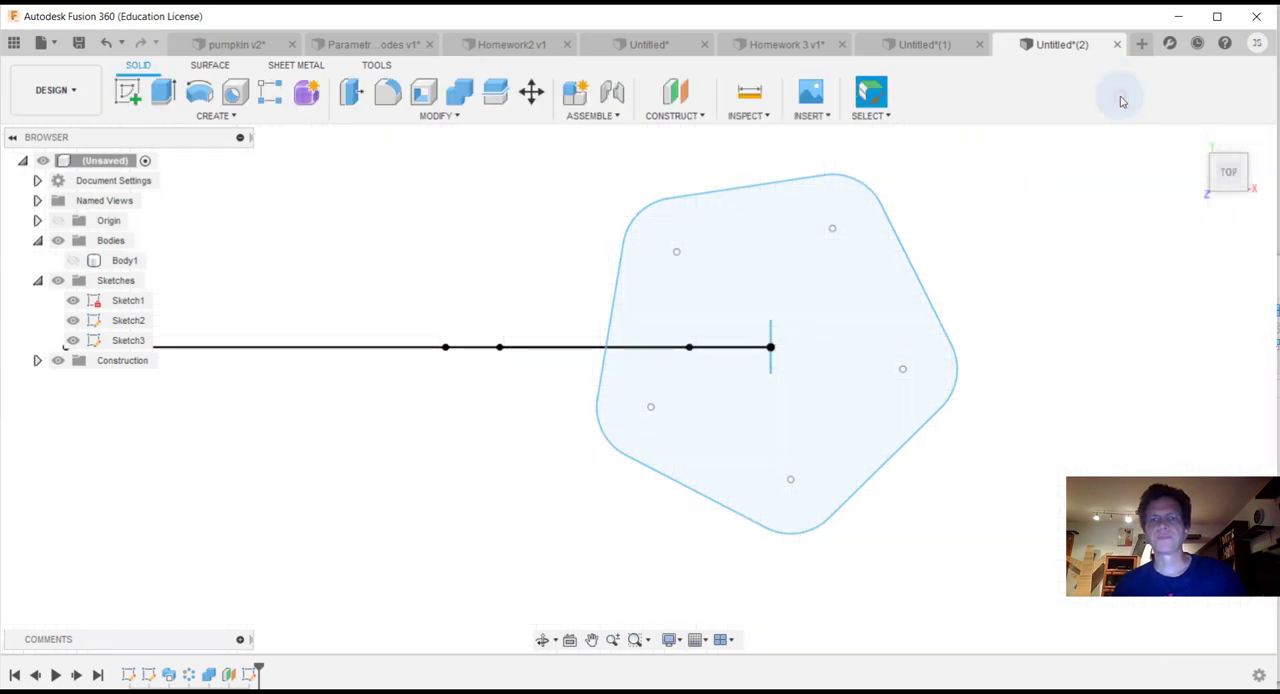
pyautogui.click(1228, 193)
pyautogui.scroll(2, 988, 292)
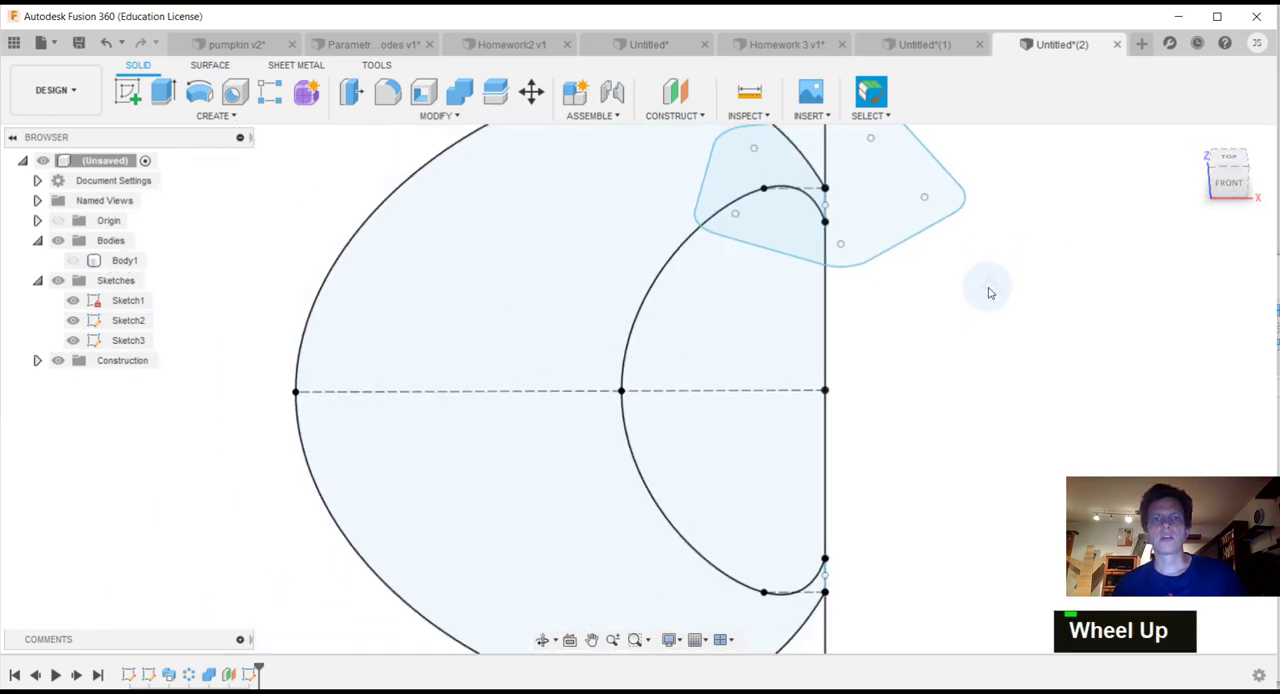
pyautogui.scroll(2, 988, 292)
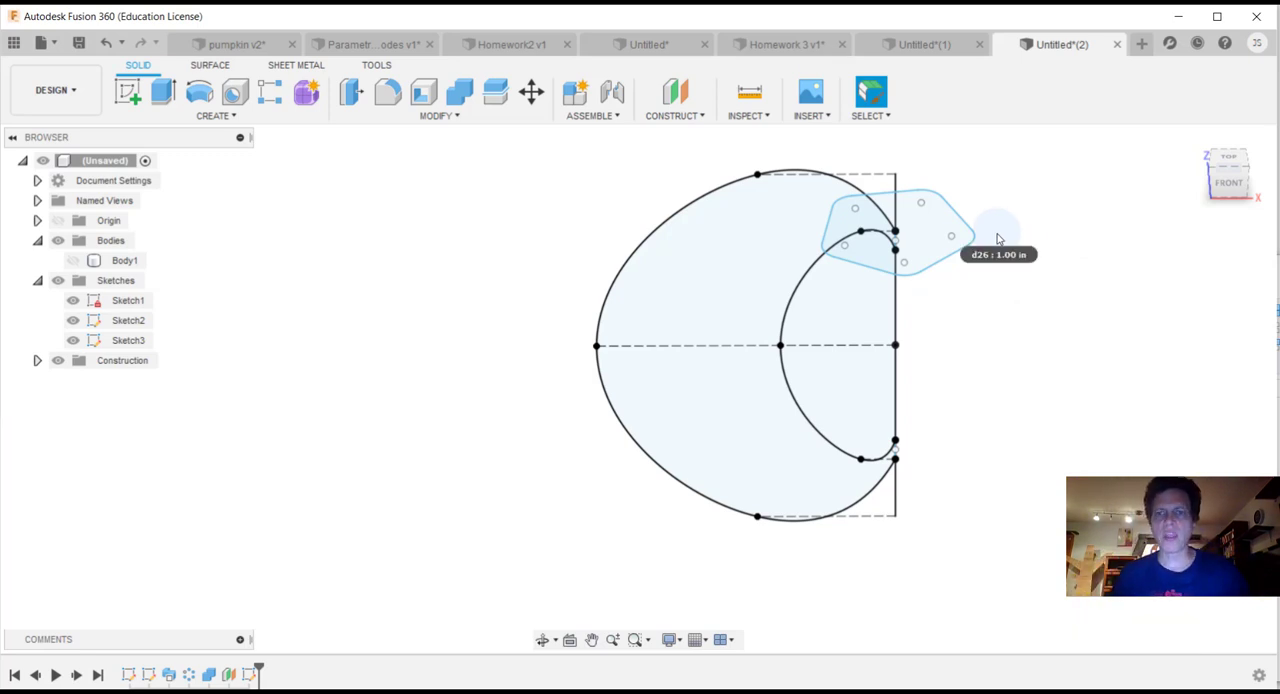
pyautogui.click(1233, 175)
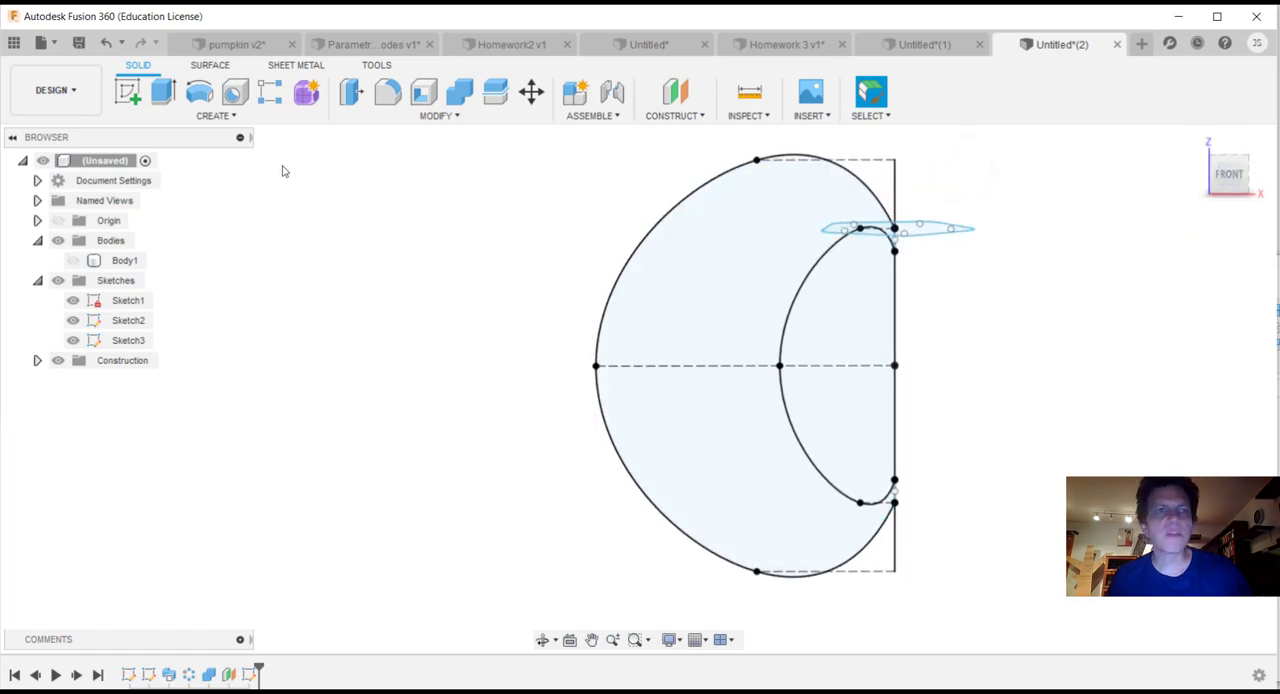
# Step: Start a new sketch on the vertical front plane through the pumpkin's center axis
pyautogui.click(215, 116)
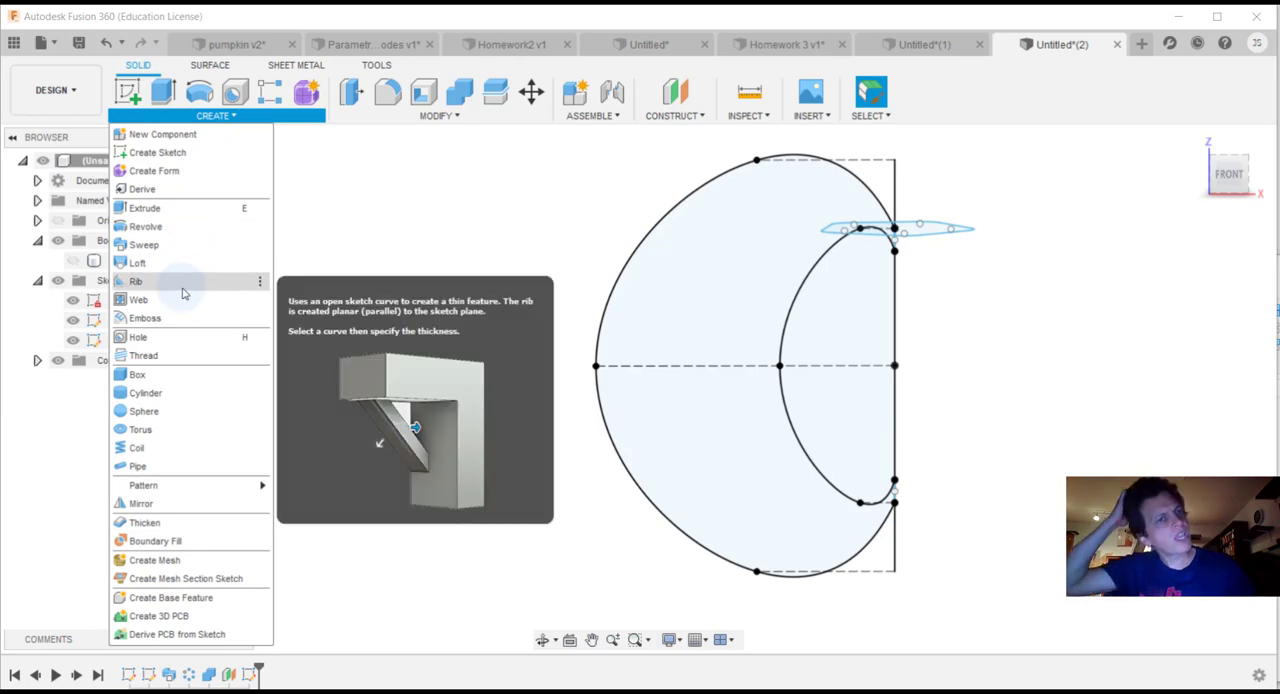
pyautogui.click(157, 152)
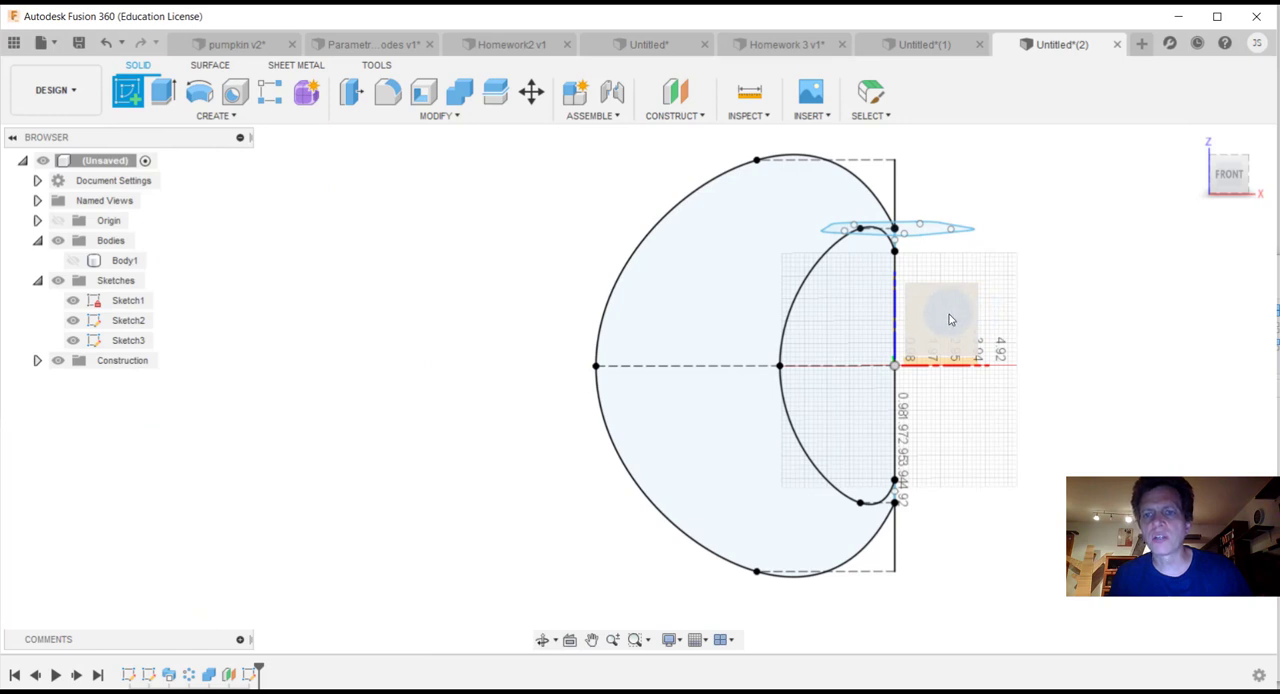
pyautogui.click(950, 319)
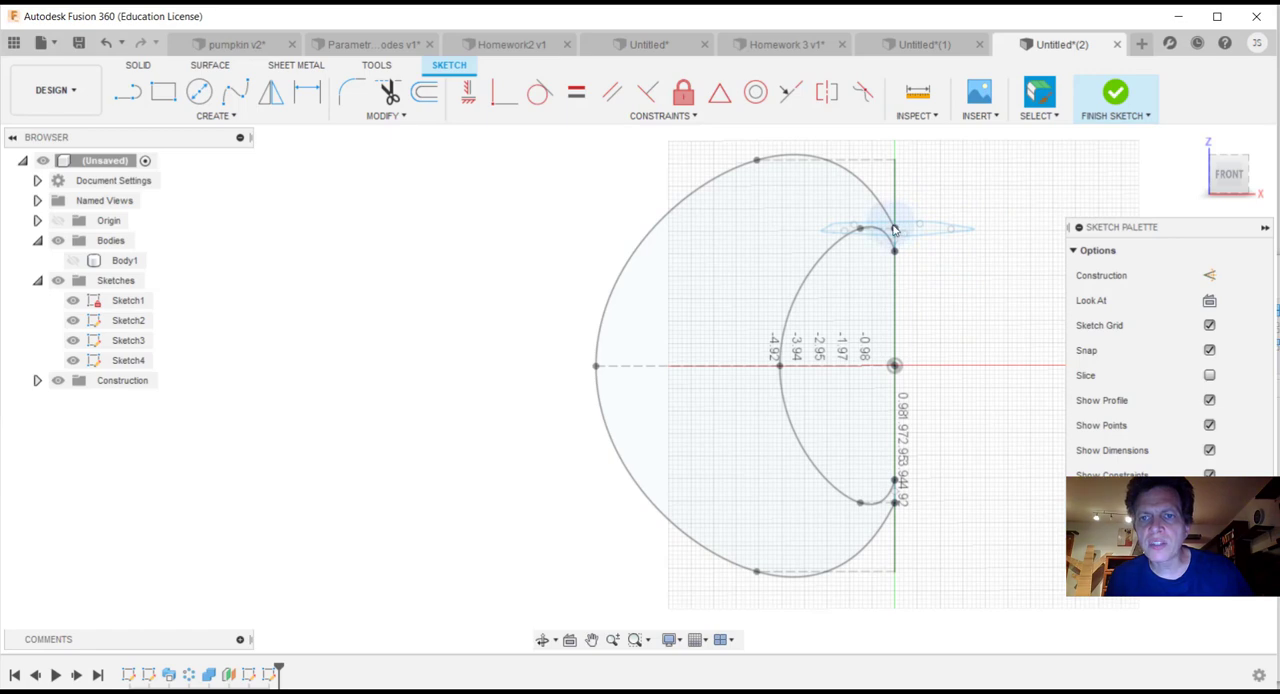
pyautogui.scroll(-4, 895, 229)
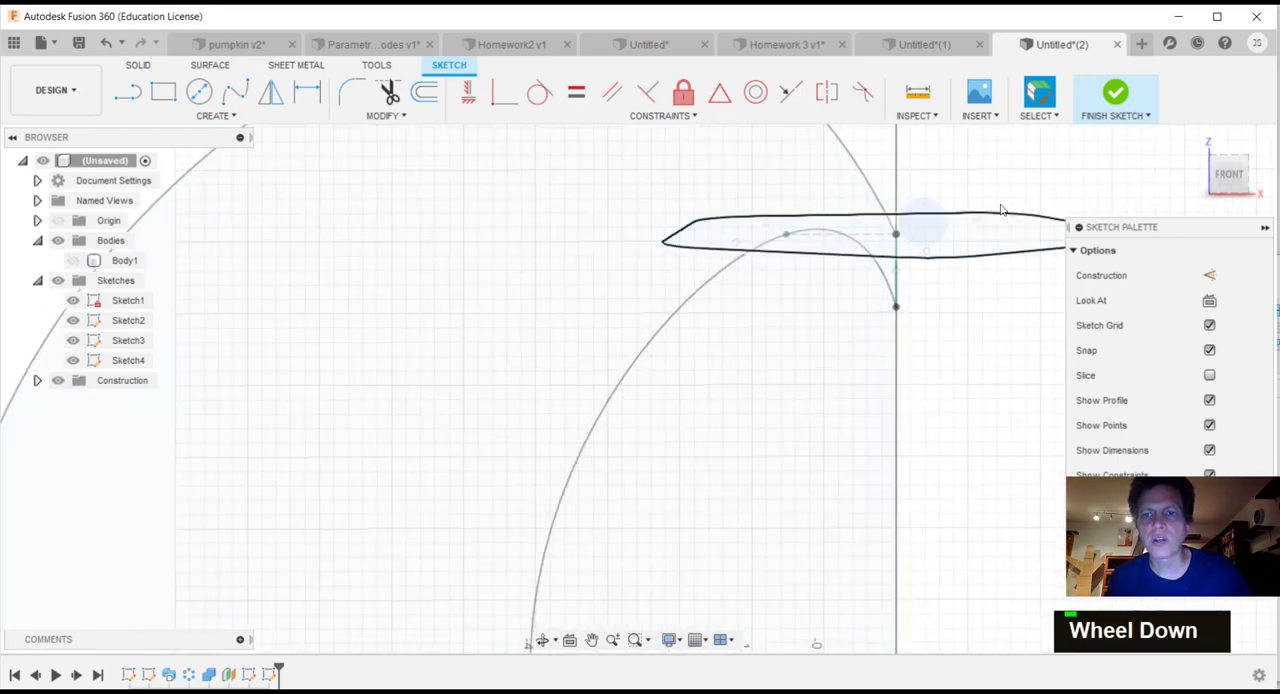
# Step: Draw a four-point spline from the axis endpoint inside the pentagon, bowing right and hooking over to the left as the stem path
pyautogui.click(235, 91)
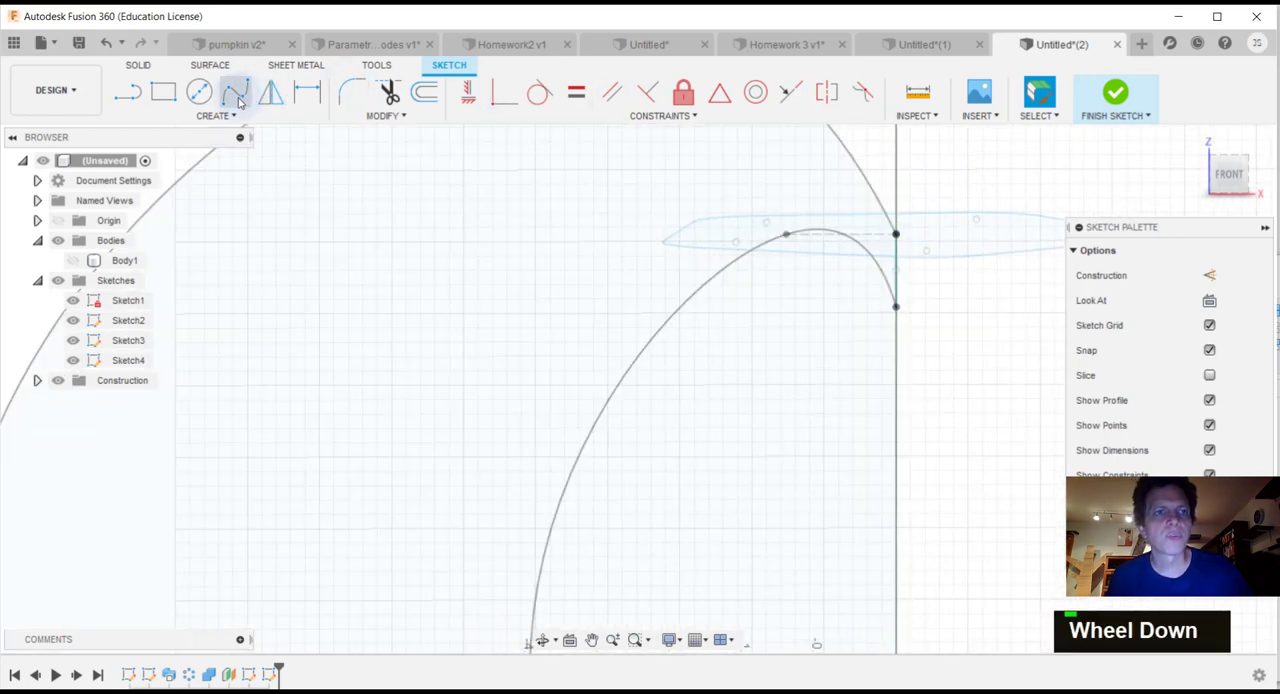
pyautogui.scroll(3, 907, 262)
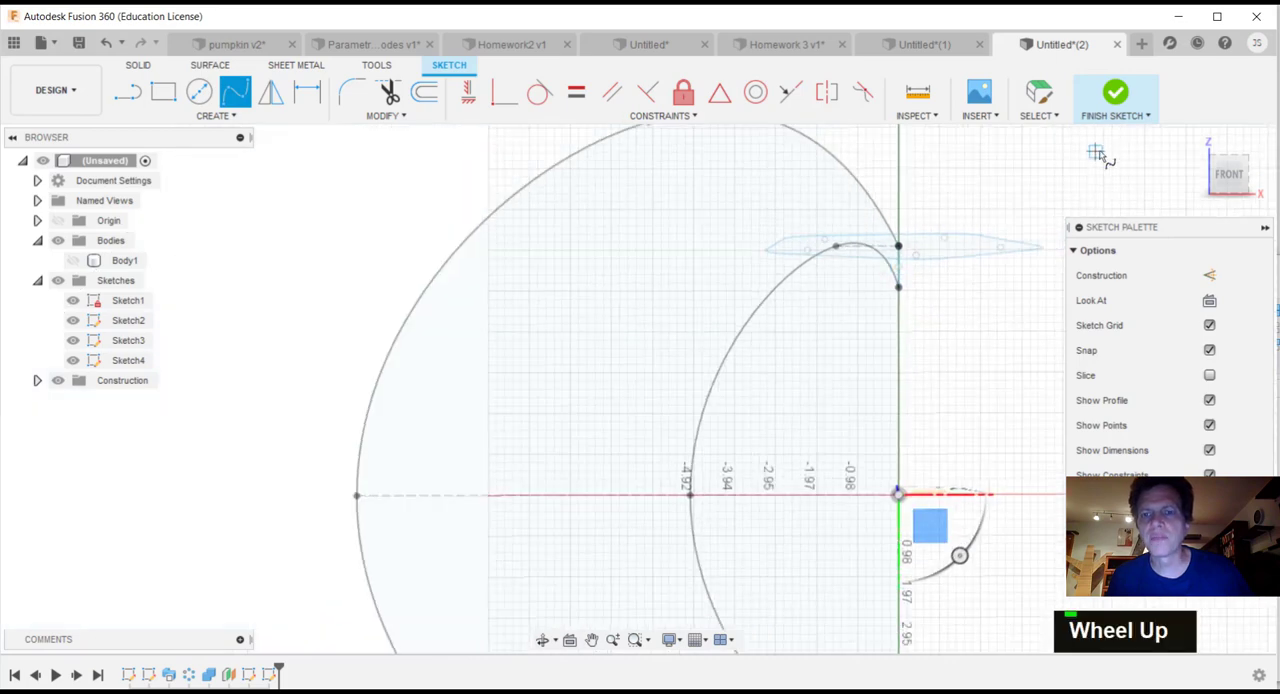
pyautogui.moveTo(1014, 180); pyautogui.dragTo(891, 388, button='middle')
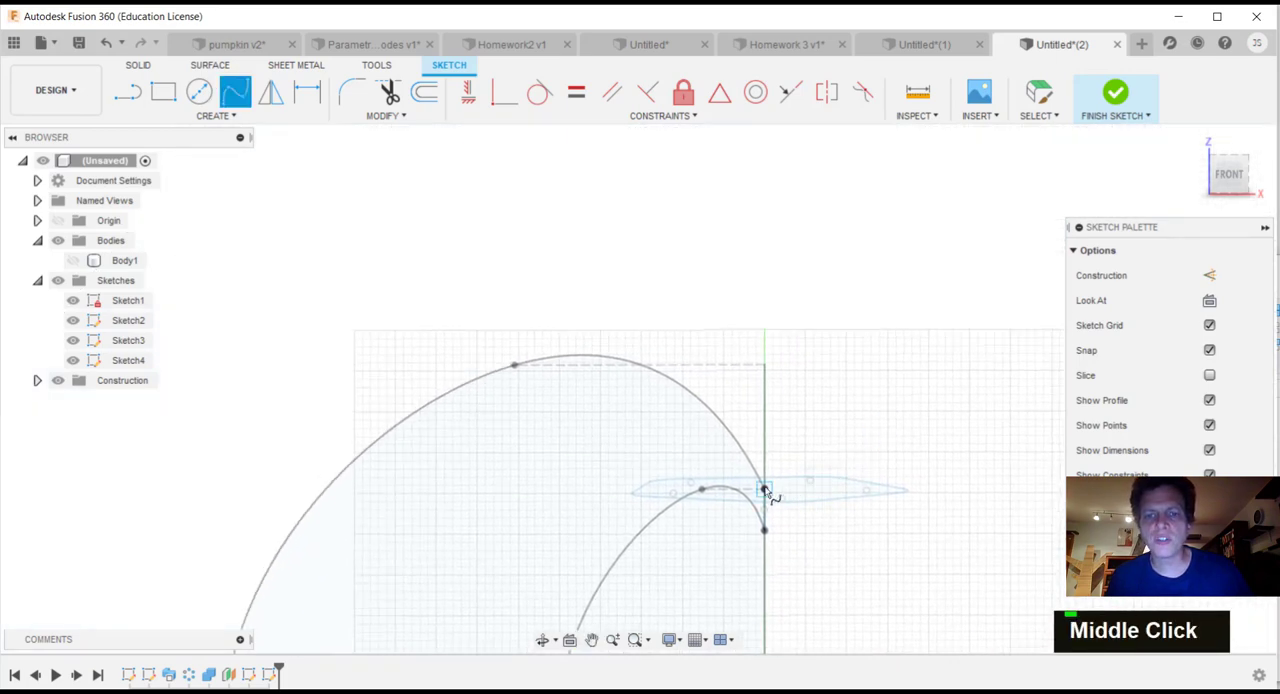
pyautogui.click(764, 489)
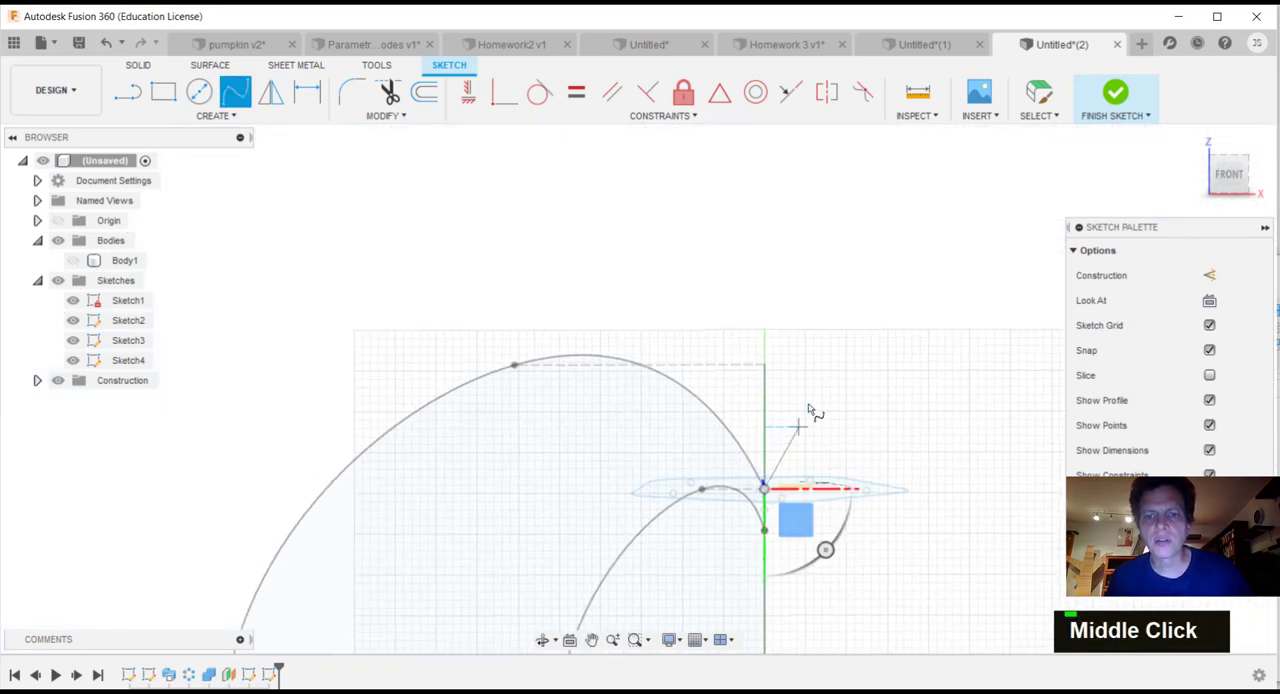
pyautogui.click(805, 271)
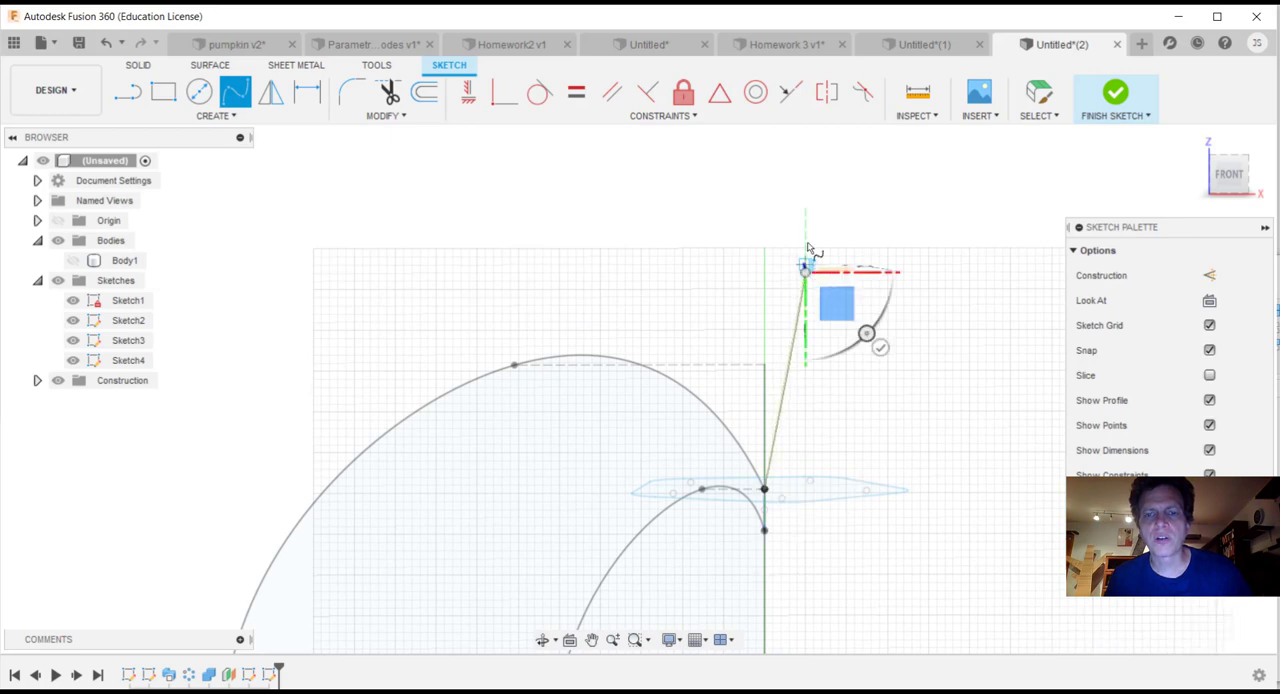
pyautogui.click(748, 132)
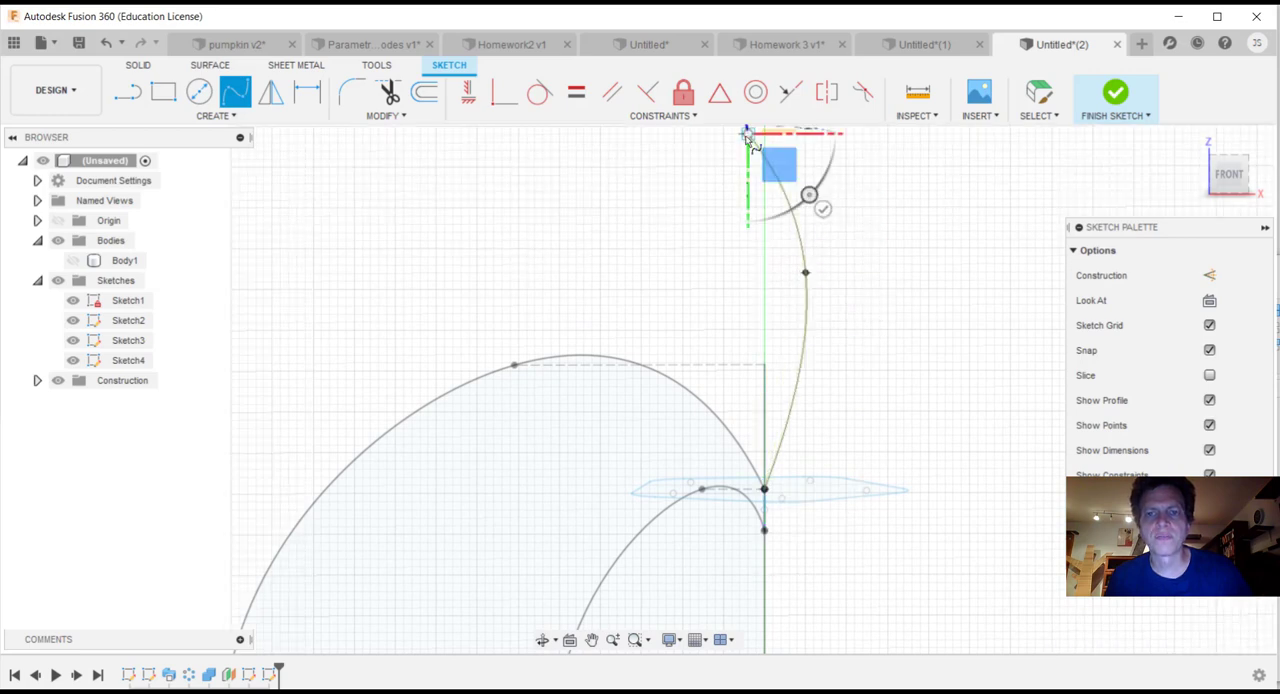
pyautogui.click(675, 167)
pyautogui.click(748, 242)
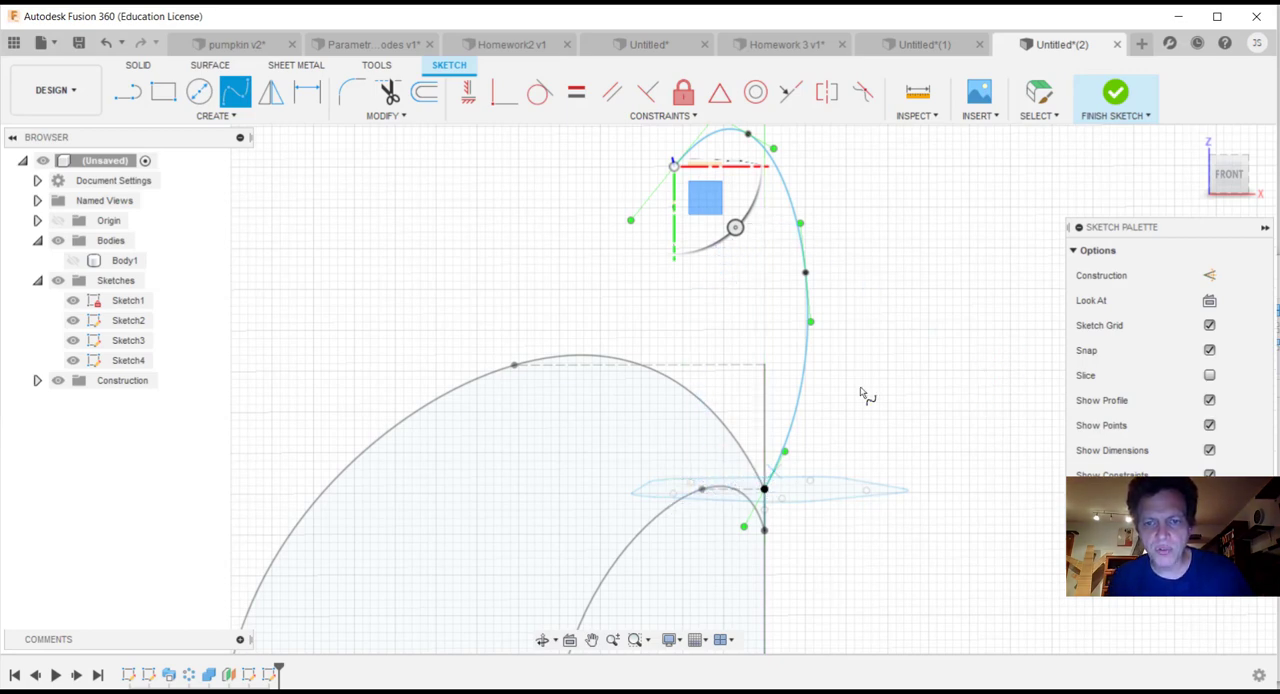
# Step: Draw a five-point spline from the pentagon's left edge up to just beside the stem path's tip, and finish the sketch
pyautogui.moveTo(1233, 165); pyautogui.dragTo(1233, 211)
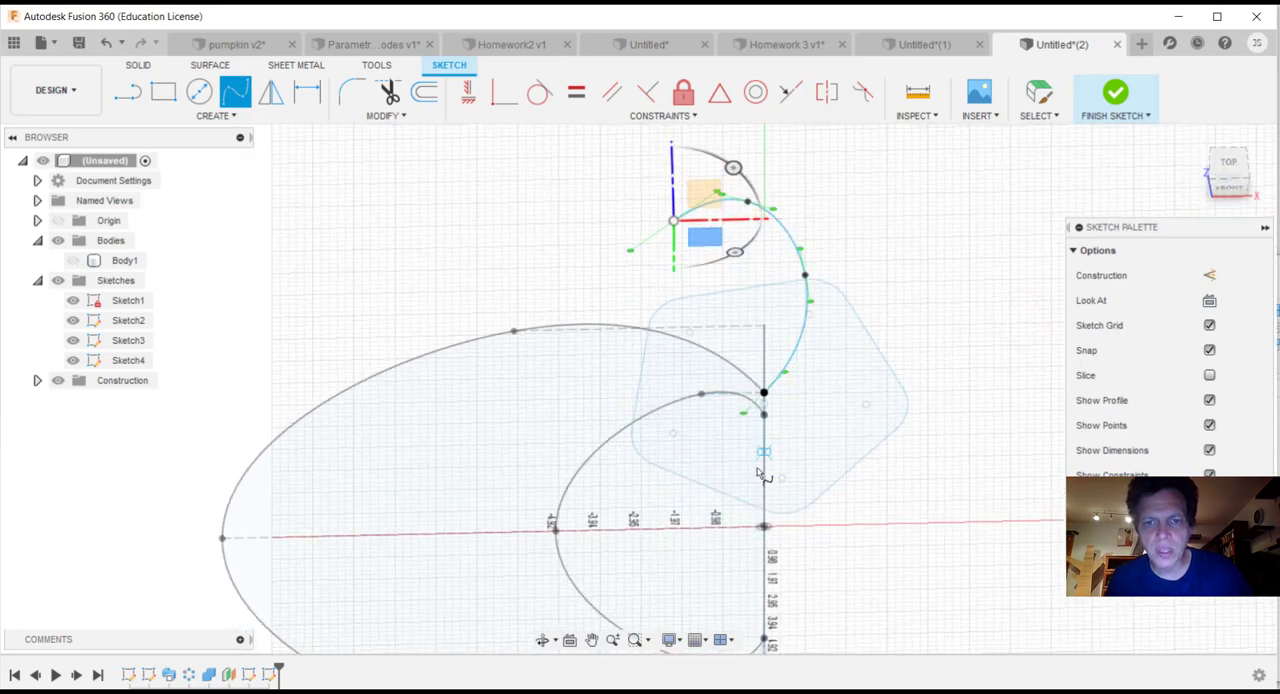
pyautogui.click(1230, 175)
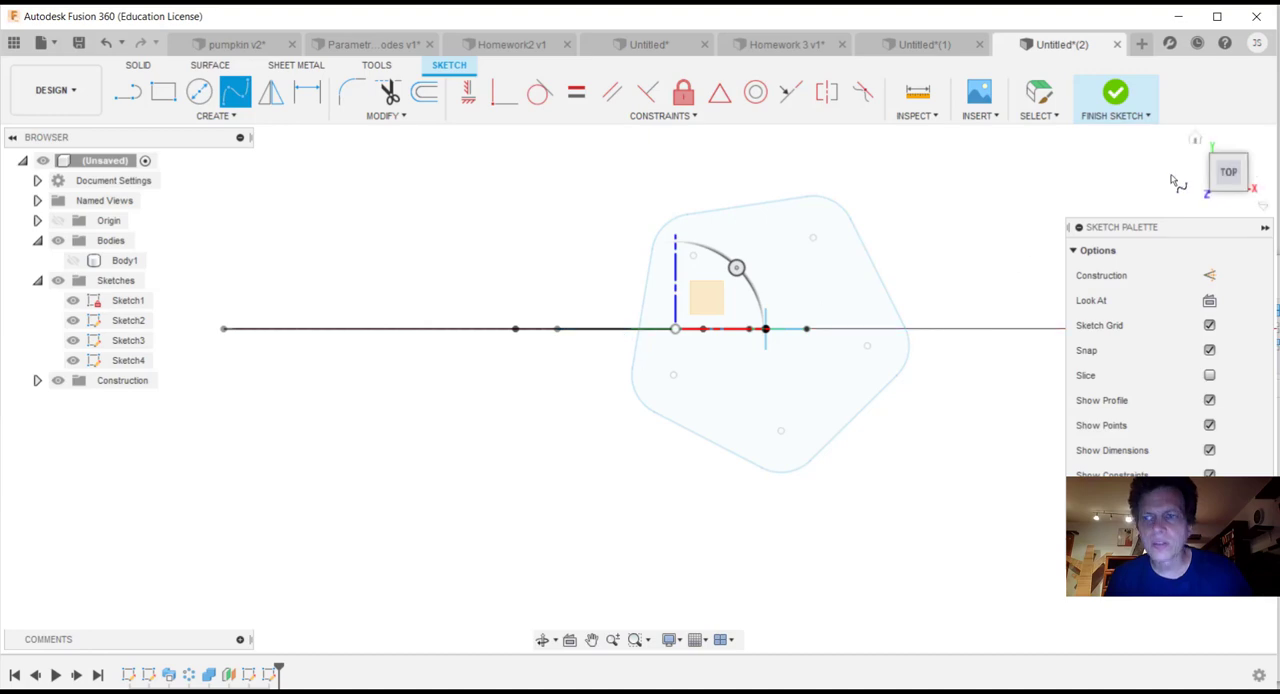
pyautogui.click(1221, 189)
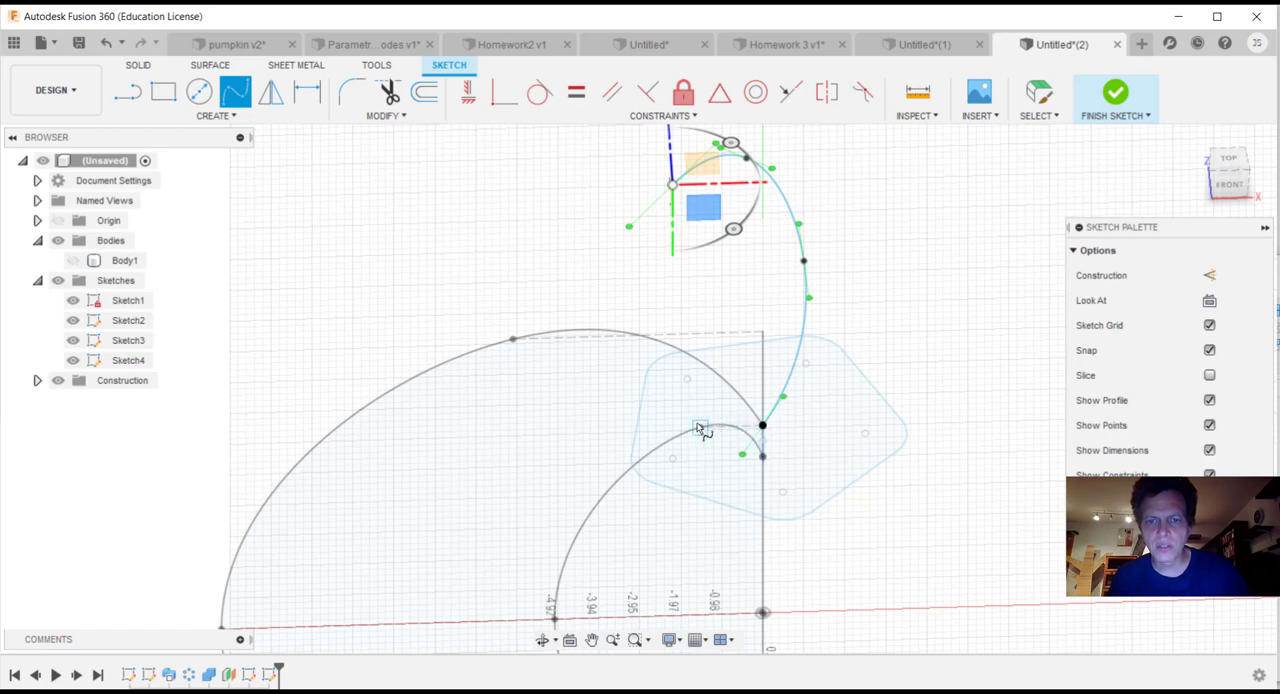
pyautogui.click(641, 428)
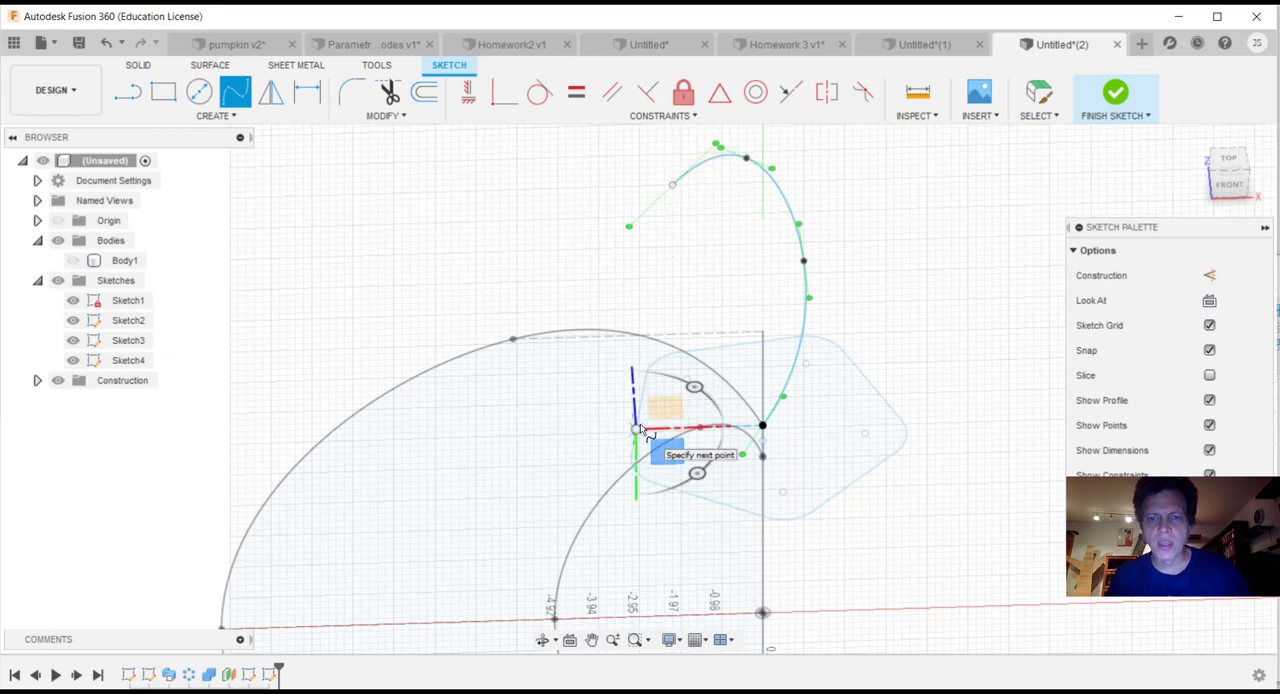
pyautogui.click(672, 363)
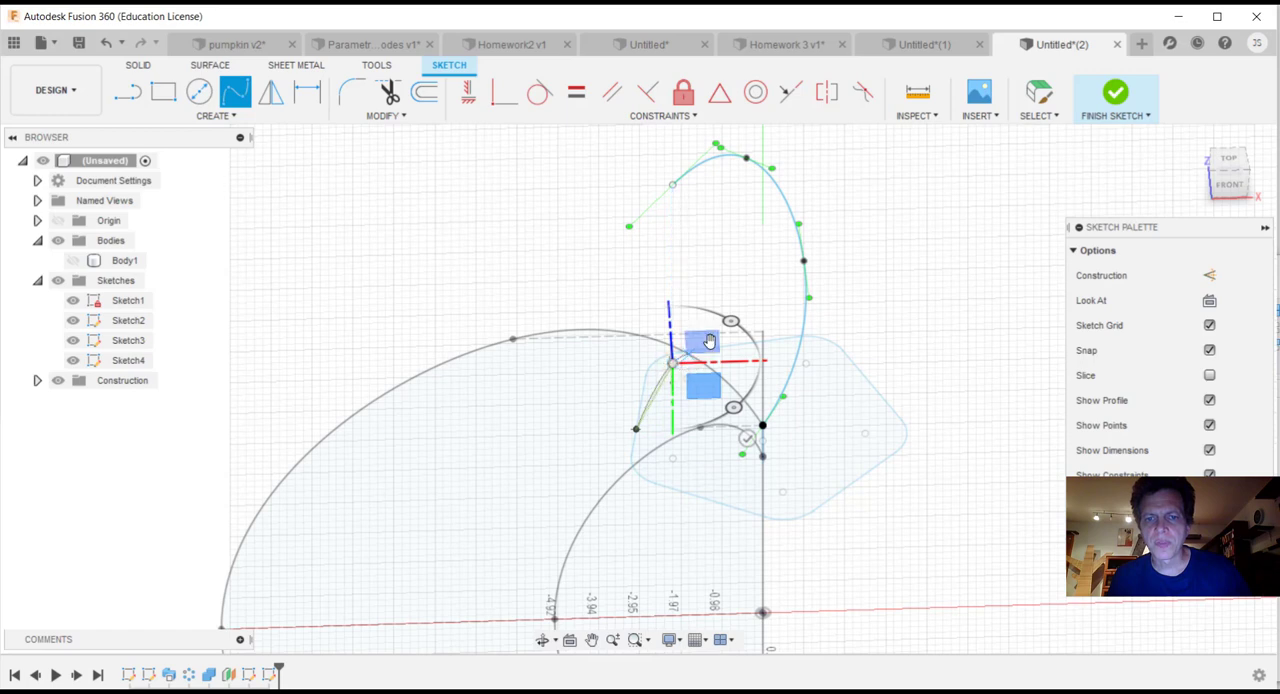
pyautogui.click(763, 319)
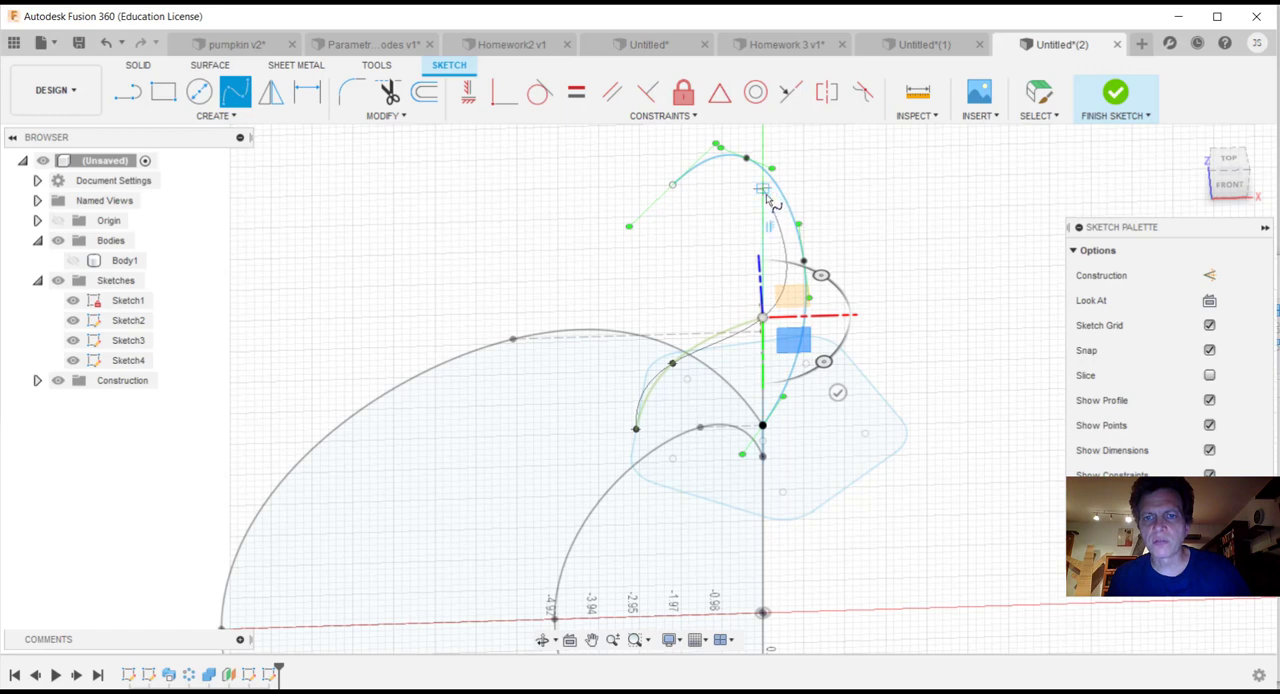
pyautogui.click(762, 188)
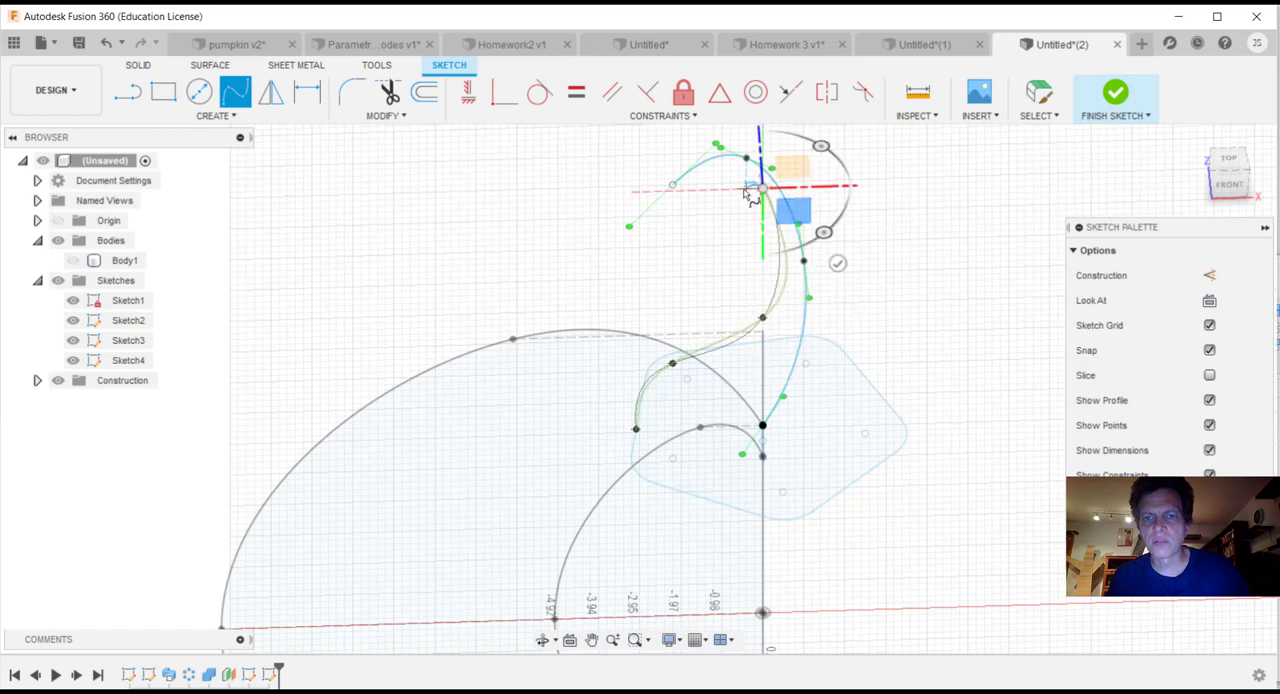
pyautogui.click(680, 187)
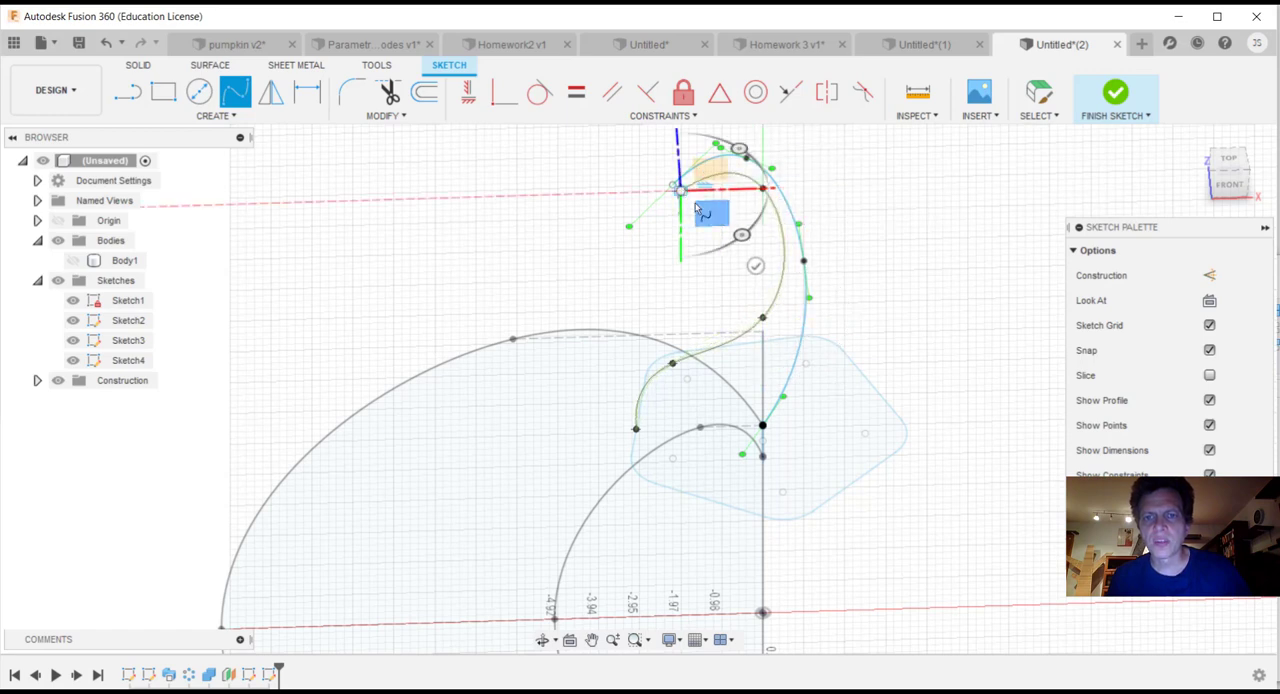
pyautogui.click(753, 262)
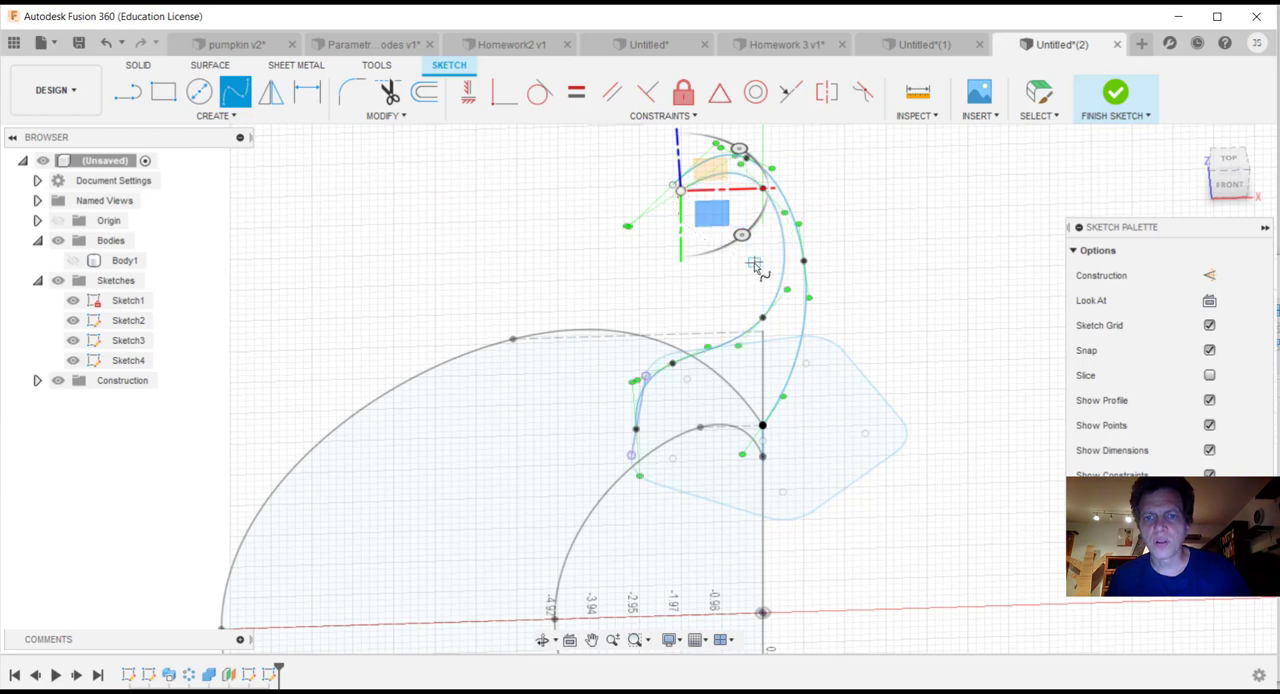
pyautogui.click(1228, 176)
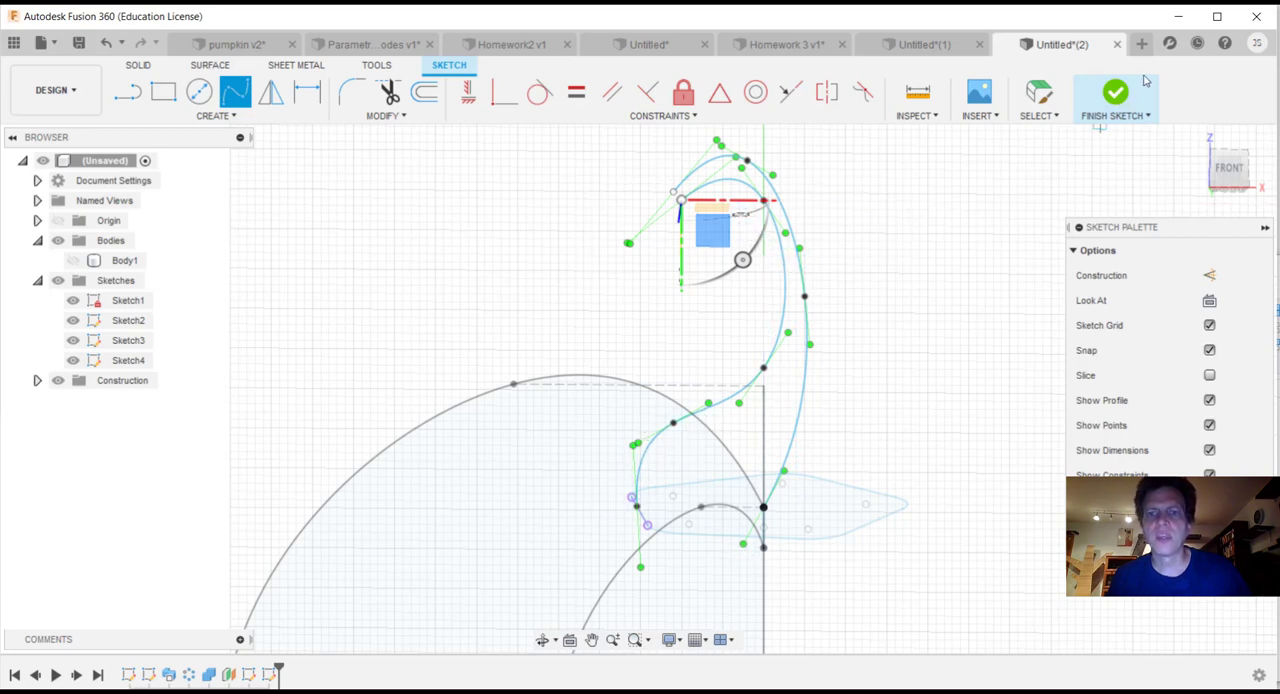
pyautogui.click(1115, 92)
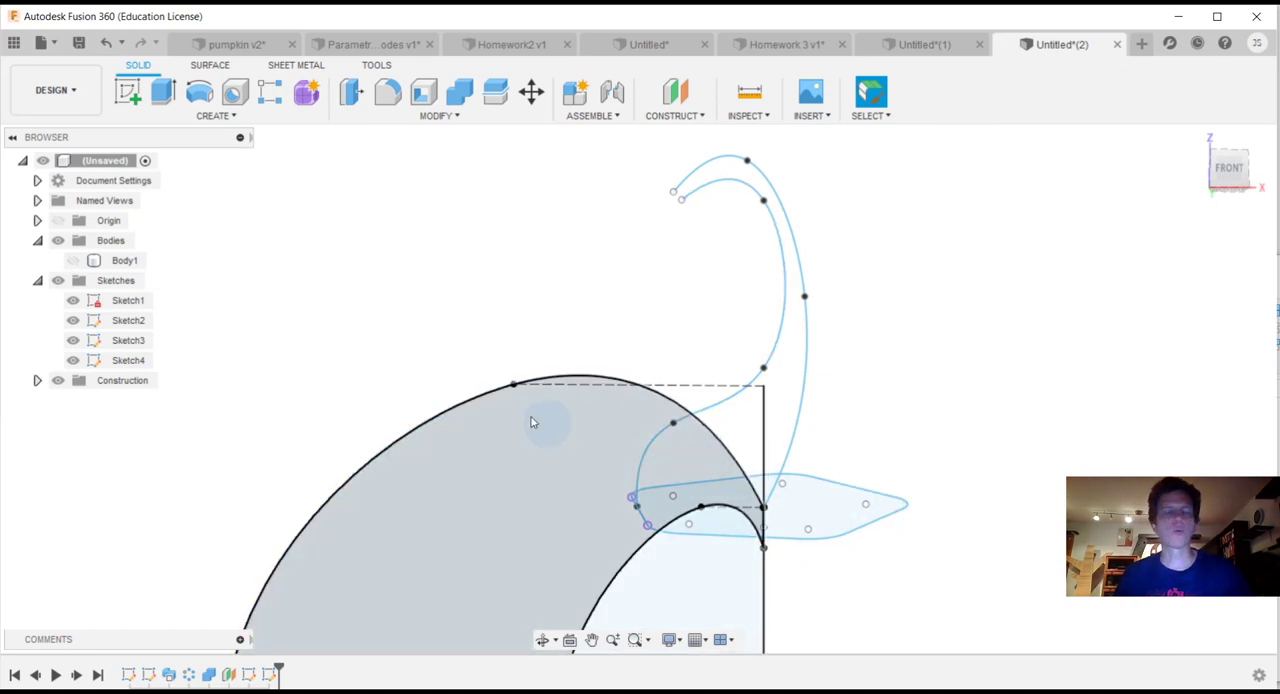
# Step: Set up a Path + Guide Rail sweep of the rounded pentagon, with the outer spline as path and the inner spline as guide rail
pyautogui.click(214, 116)
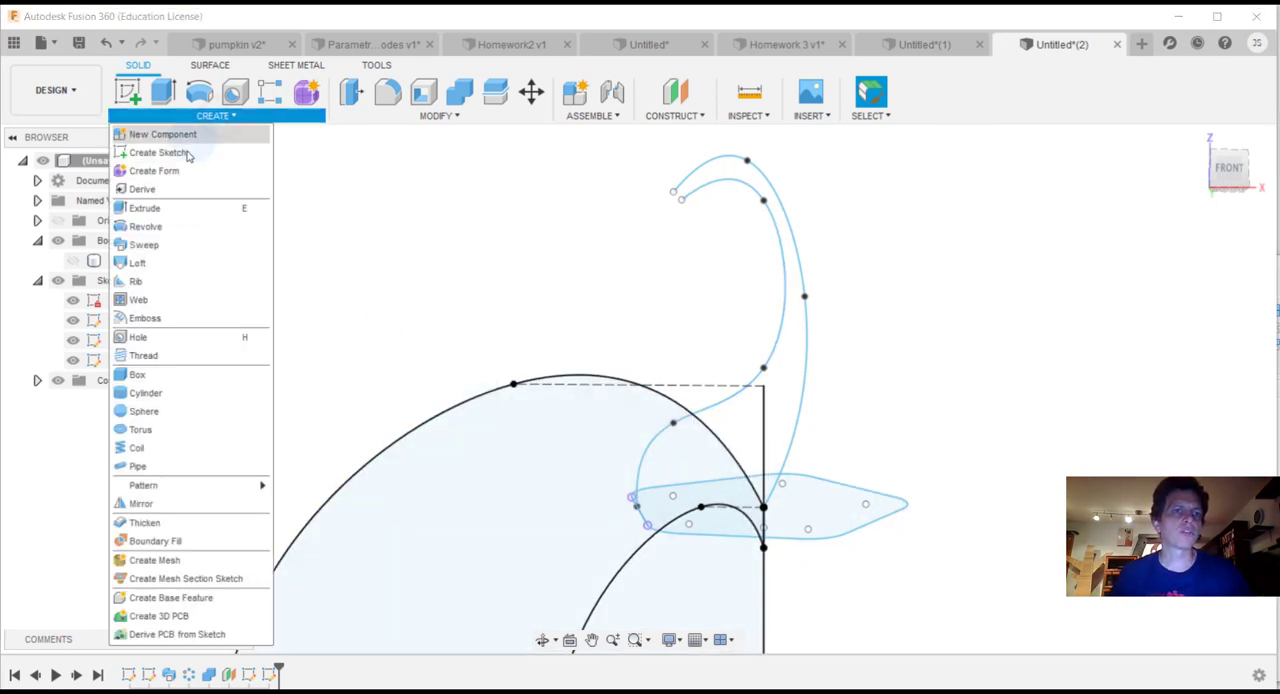
pyautogui.click(176, 244)
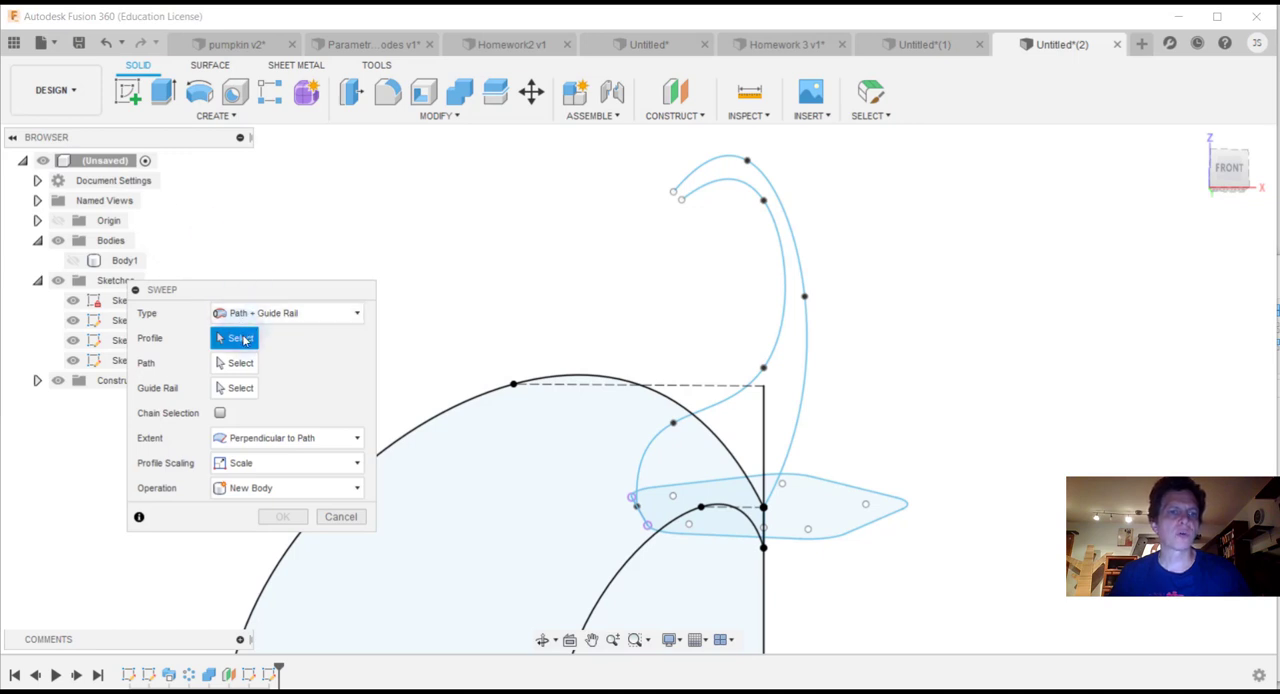
pyautogui.click(838, 530)
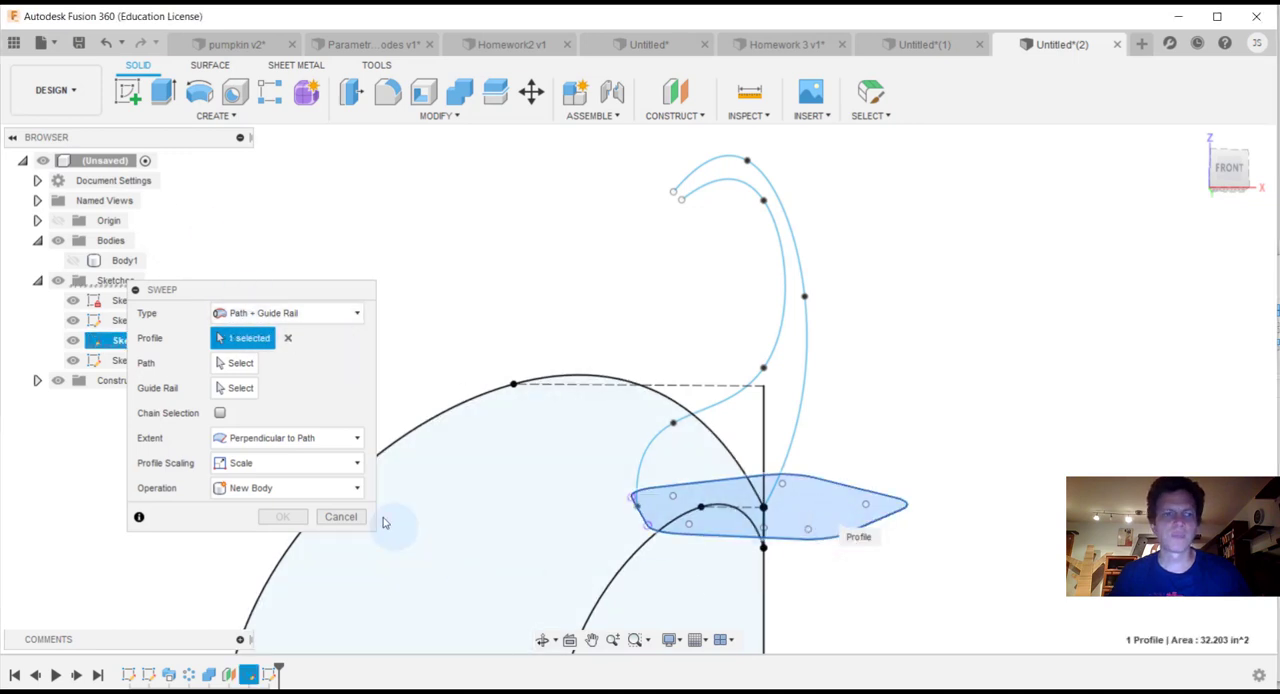
pyautogui.click(245, 364)
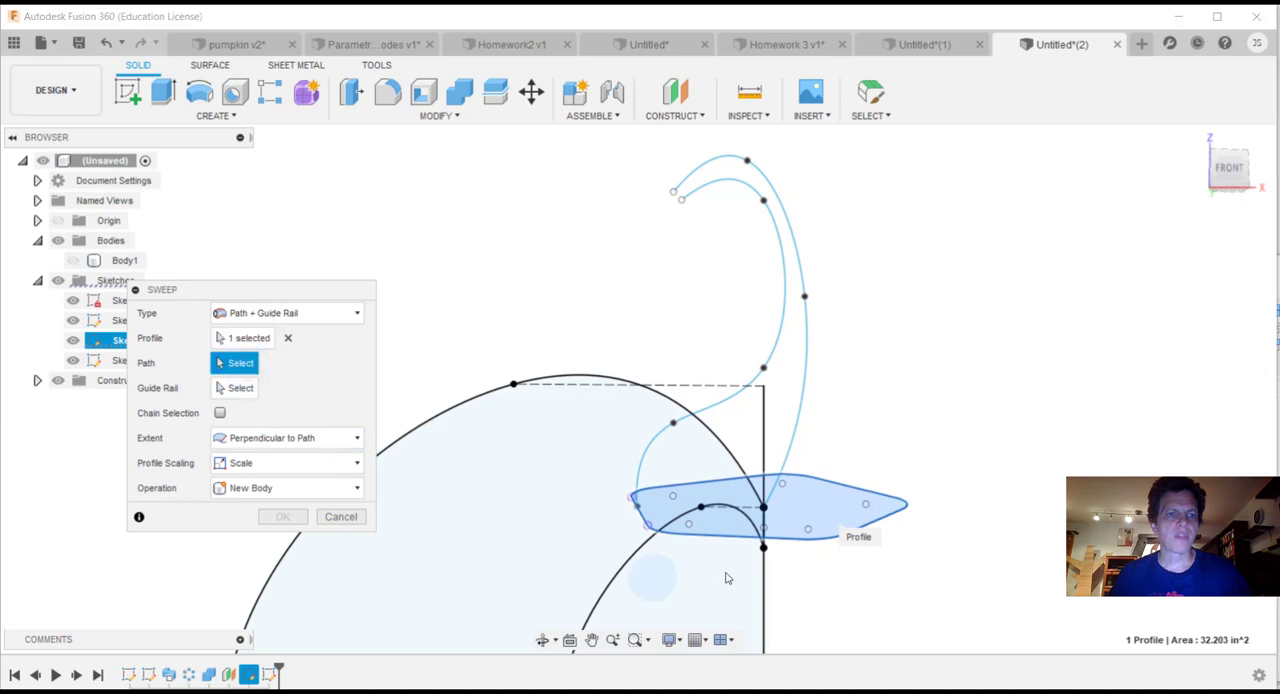
pyautogui.click(799, 432)
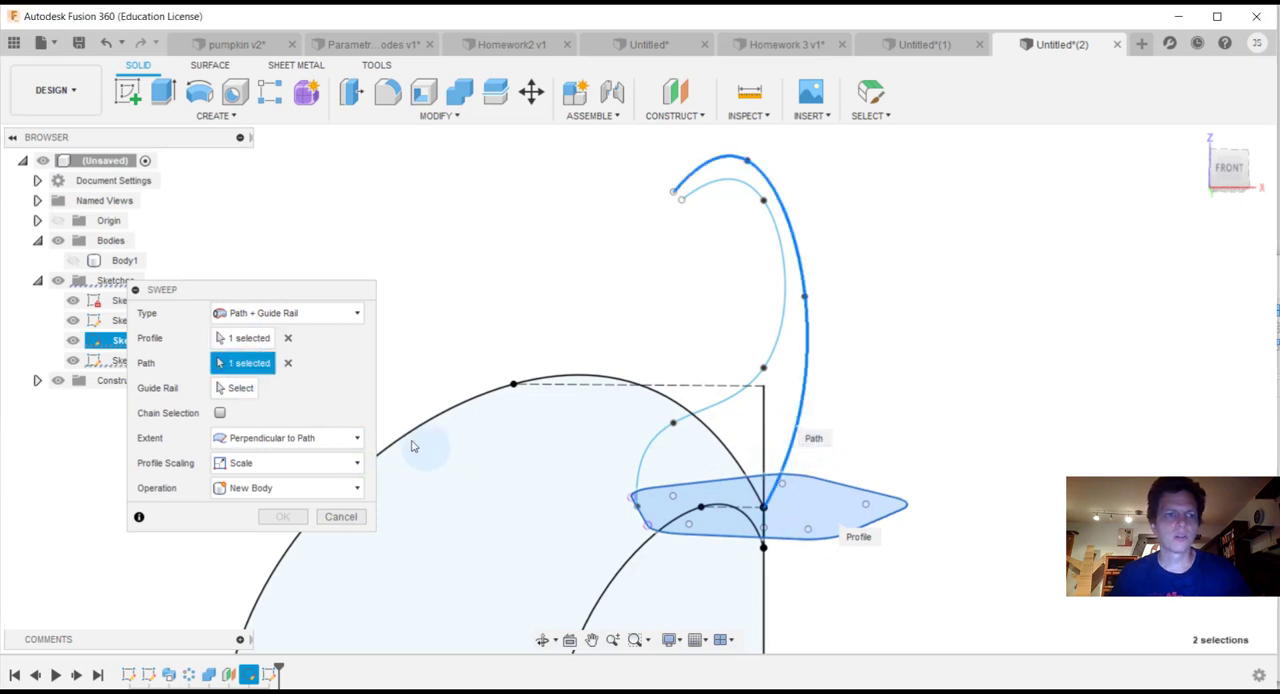
pyautogui.click(238, 388)
pyautogui.click(770, 355)
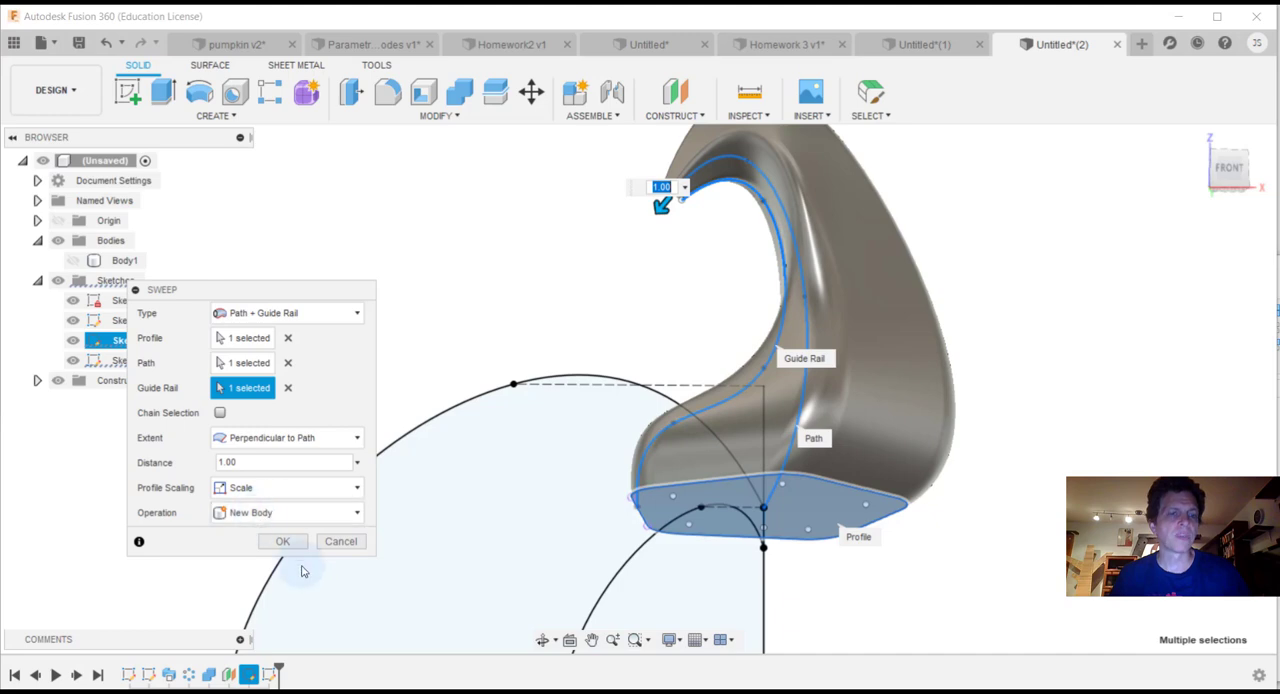
# Step: Keep the sweep operation as New Body, dismiss the recovery file error, and create the stem
pyautogui.click(352, 518)
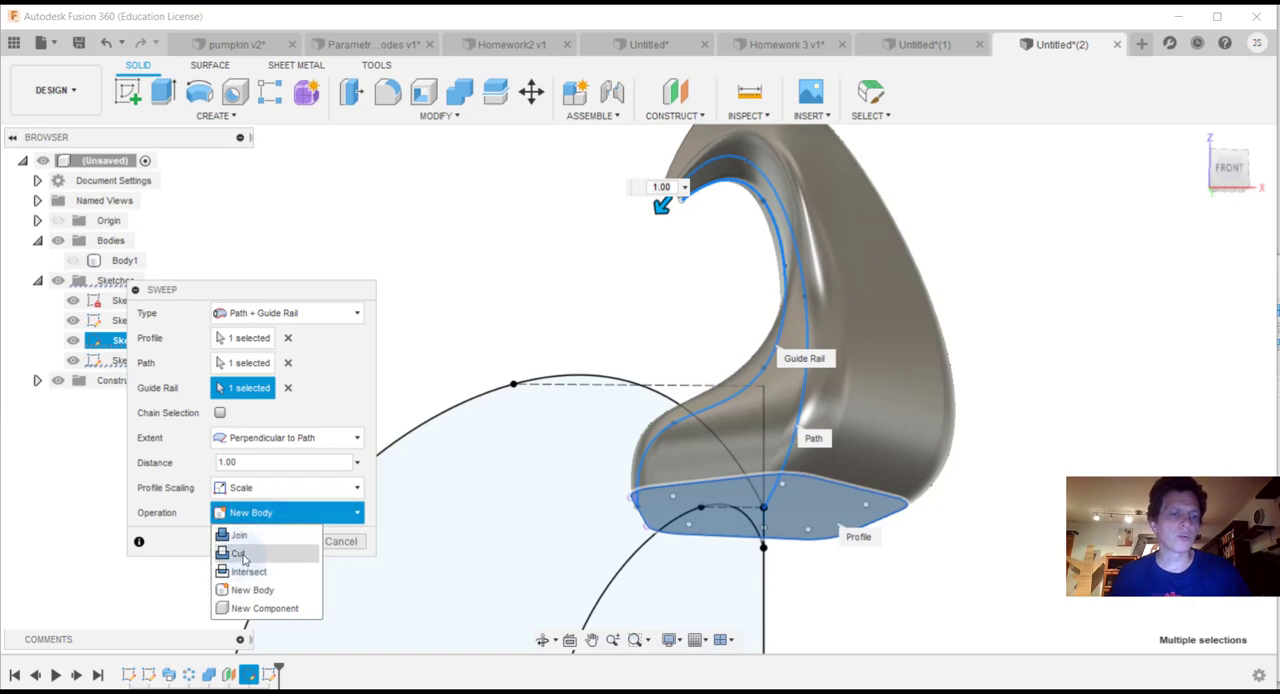
pyautogui.click(252, 597)
pyautogui.click(281, 543)
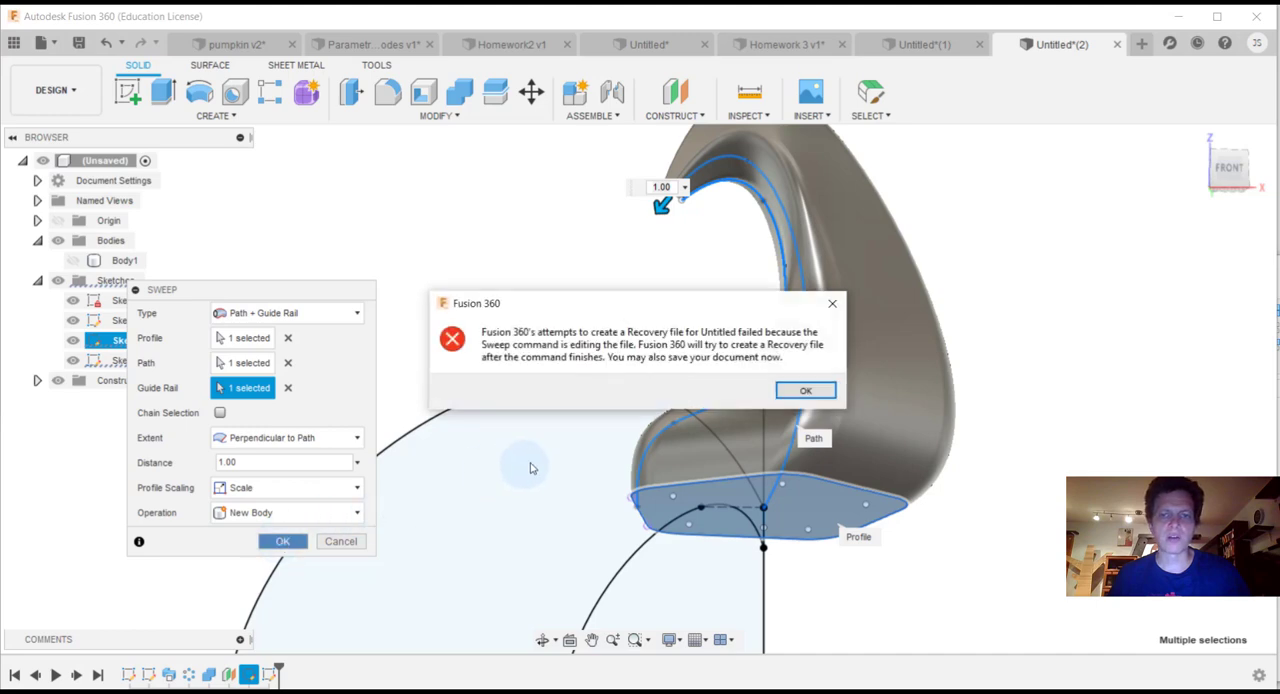
pyautogui.click(805, 390)
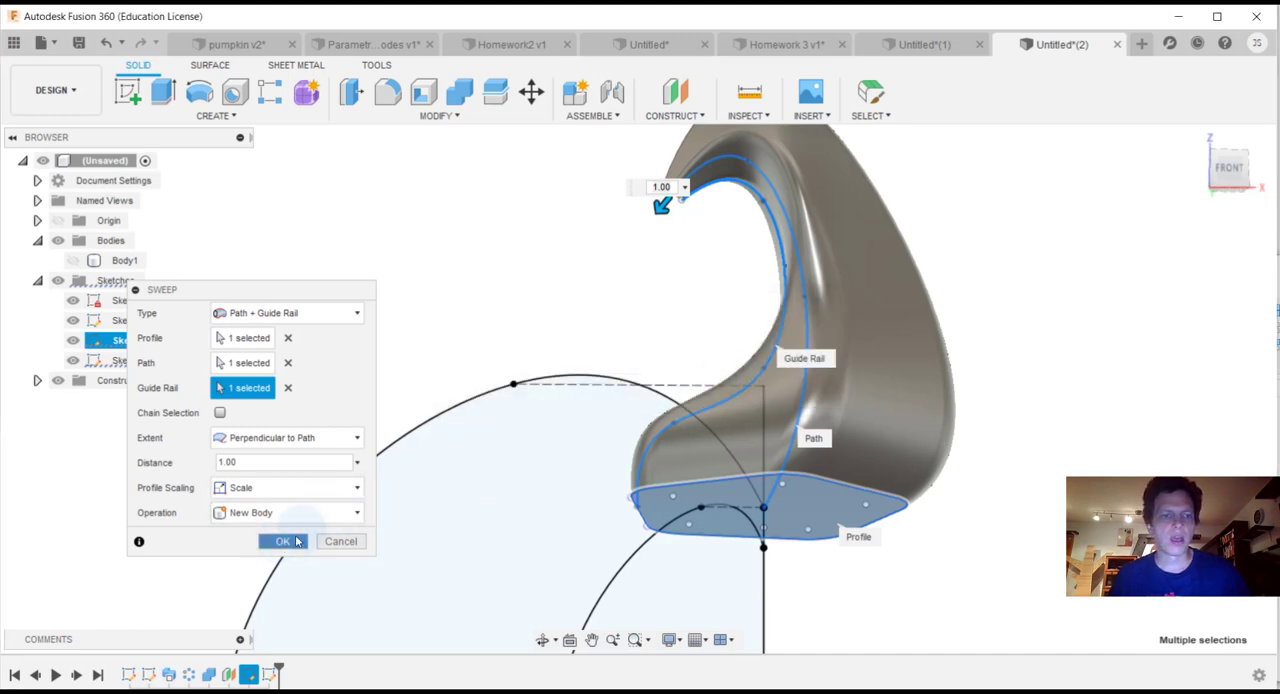
pyautogui.click(281, 543)
# Step: Show the hidden pumpkin body, Body1, together with the new stem
pyautogui.scroll(-1, 1103, 329)
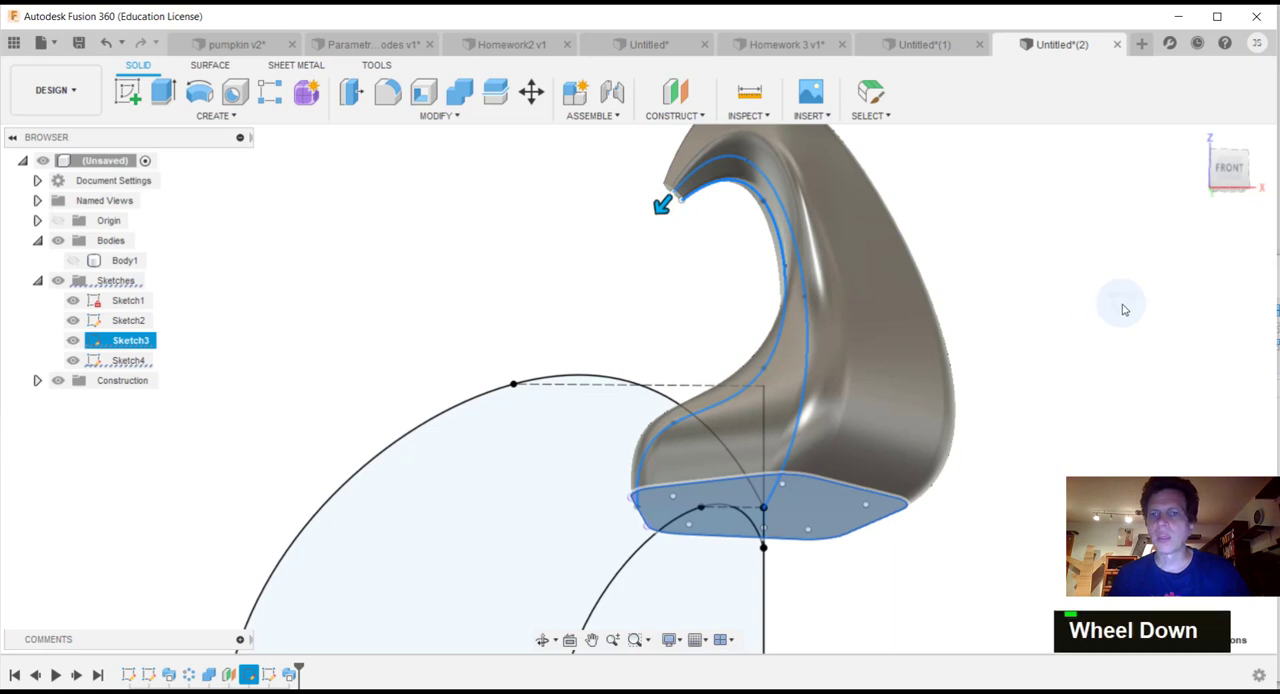
pyautogui.scroll(1, 1119, 318)
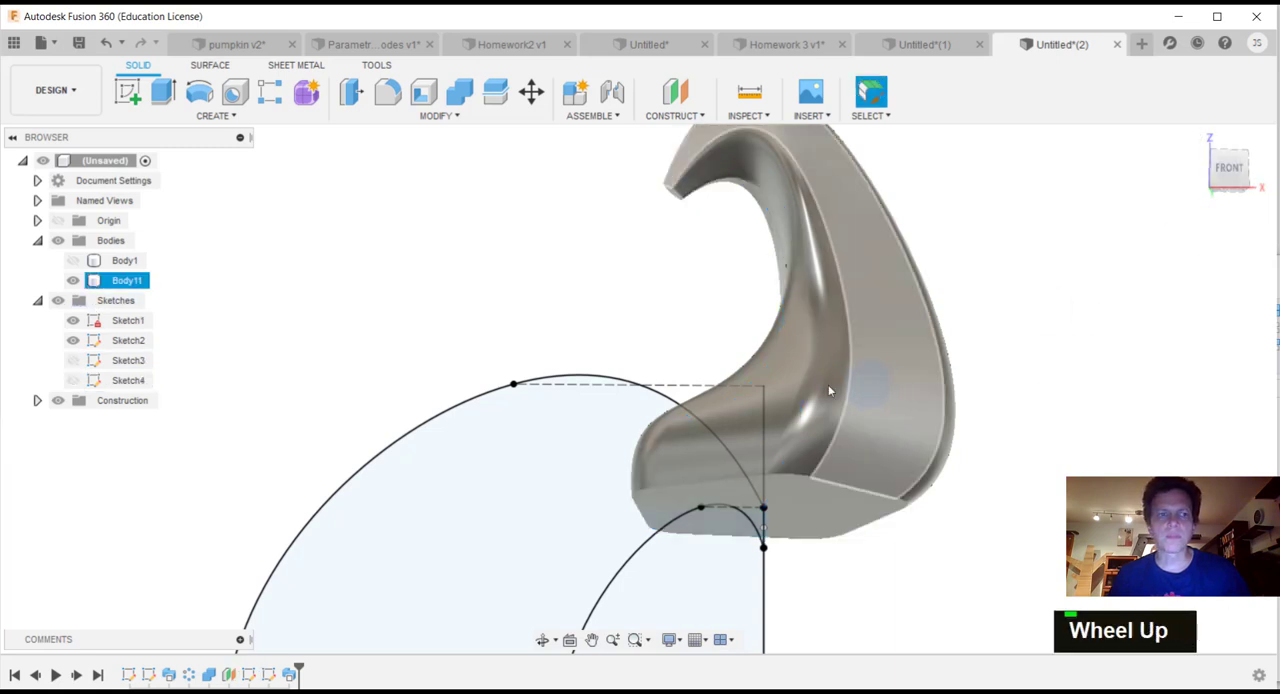
pyautogui.scroll(1, 459, 370)
pyautogui.scroll(1, 459, 370)
pyautogui.moveTo(700, 543); pyautogui.dragTo(754, 449, button='middle')
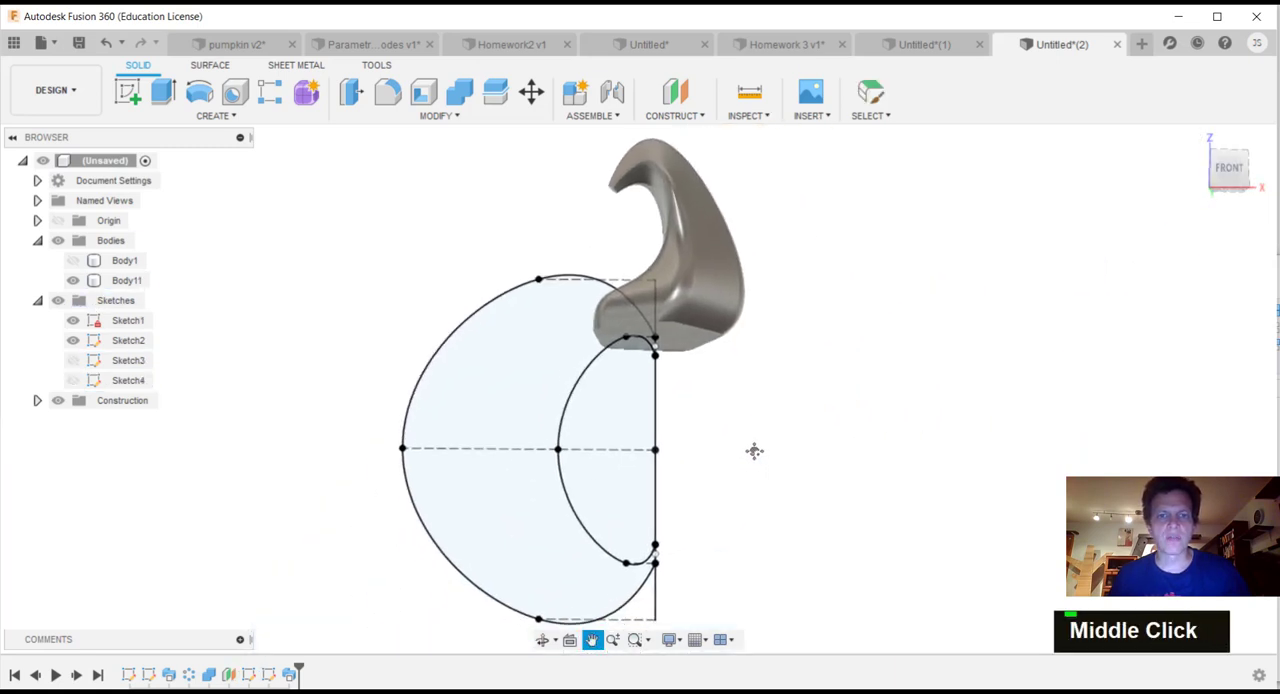
pyautogui.scroll(1, 740, 455)
pyautogui.click(73, 260)
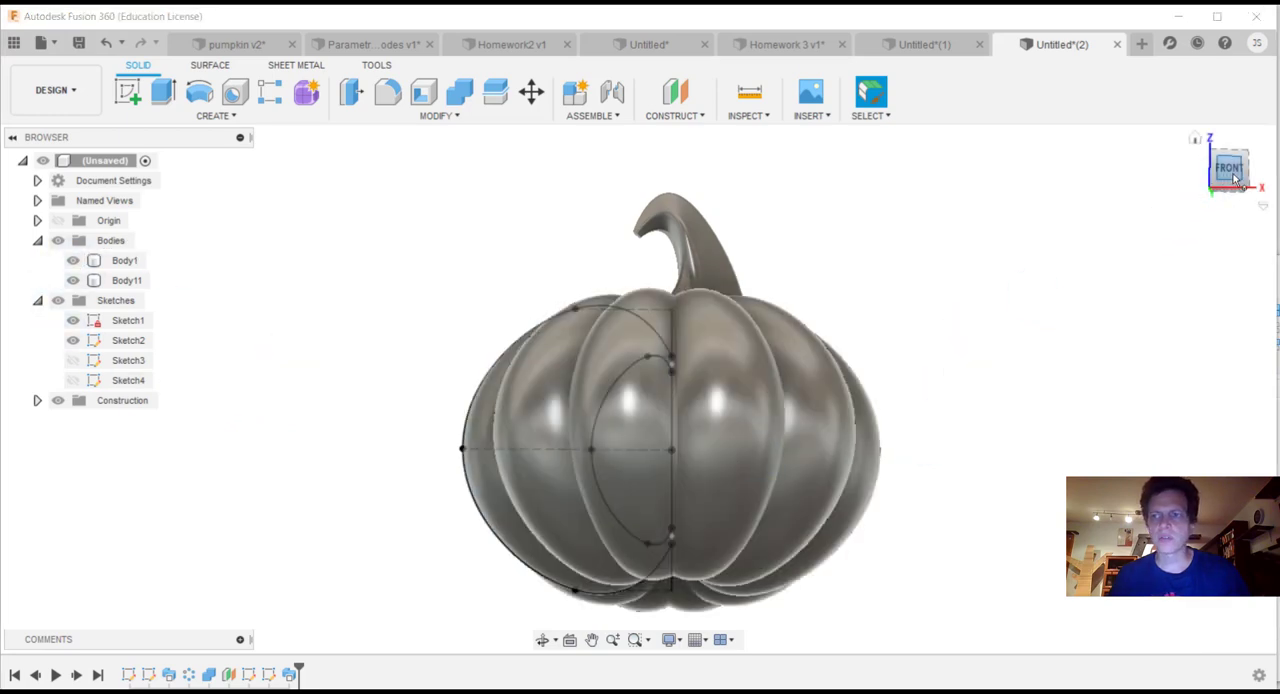
# Step: Hide the pumpkin body, Body1, and open Sketch4 with the stem's two splines for editing
pyautogui.moveTo(1230, 176)
pyautogui.mouseDown()
pyautogui.moveTo(1224, 230)
pyautogui.moveTo(1189, 212)
pyautogui.moveTo(1045, 214)
pyautogui.moveTo(980, 178)
pyautogui.moveTo(895, 234)
pyautogui.moveTo(868, 198)
pyautogui.moveTo(776, 180)
pyautogui.moveTo(768, 160)
pyautogui.moveTo(735, 205)
pyautogui.moveTo(698, 212)
pyautogui.moveTo(775, 240)
pyautogui.moveTo(880, 178)
pyautogui.moveTo(1093, 240)
pyautogui.mouseUp()
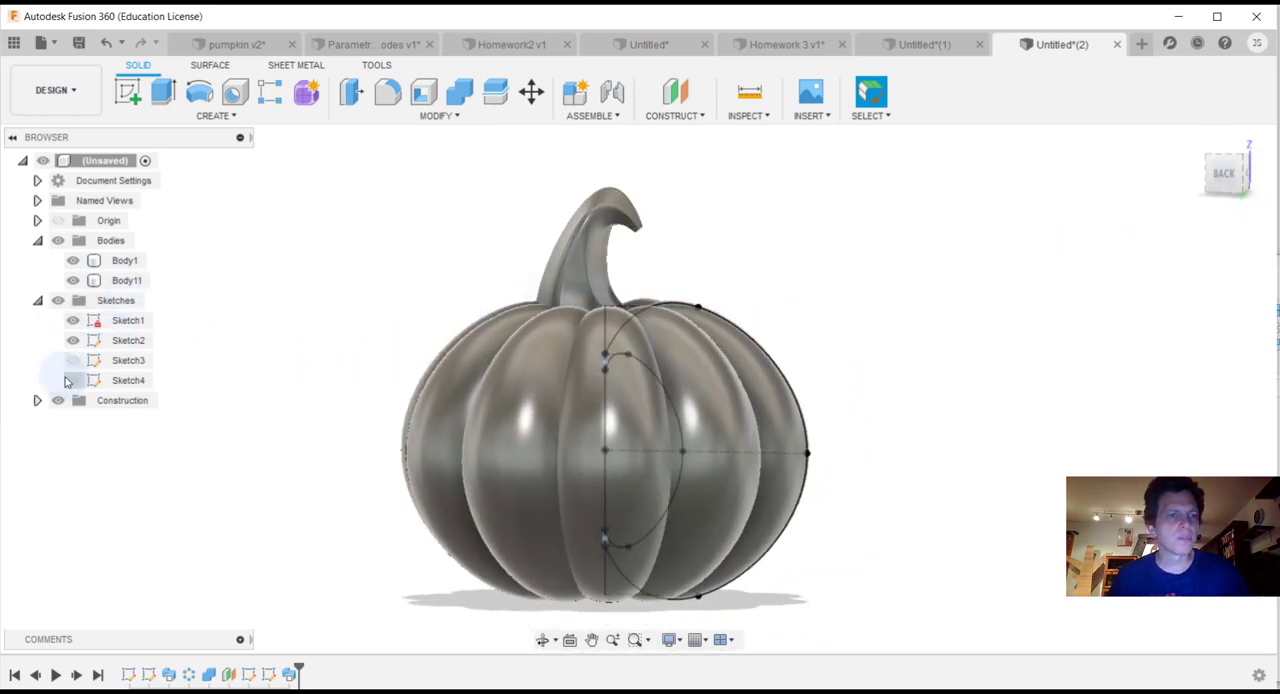
pyautogui.click(73, 381)
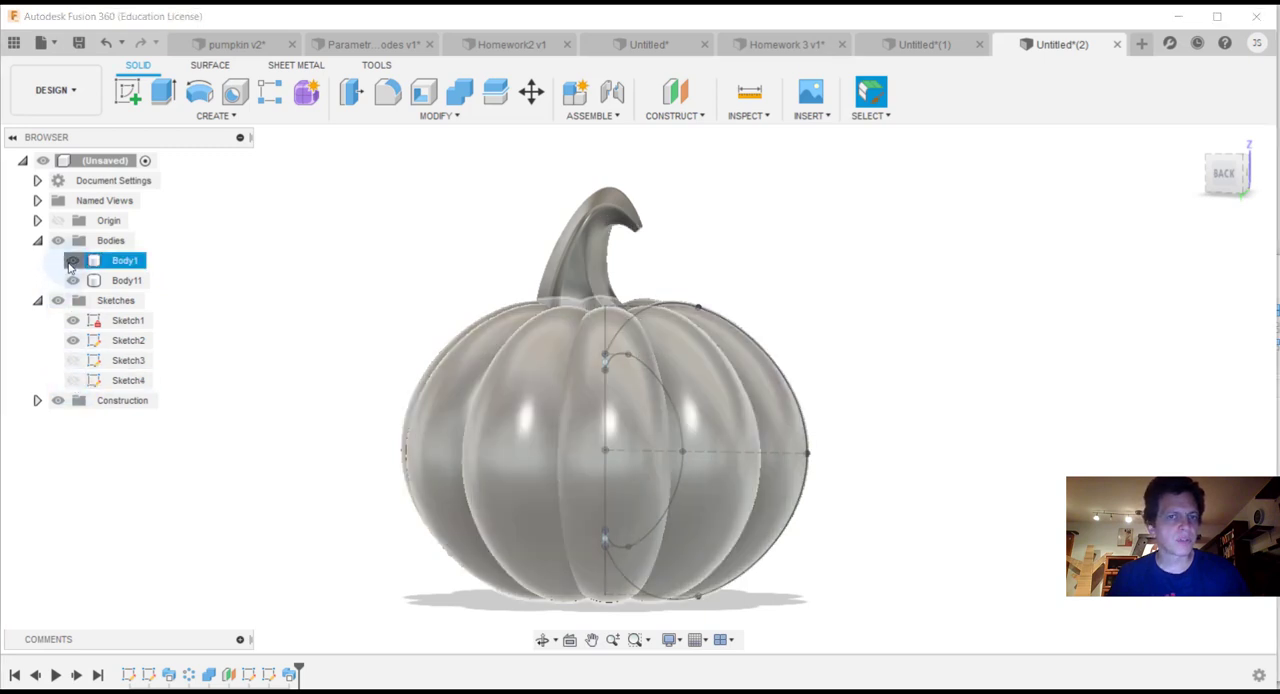
pyautogui.click(73, 260)
pyautogui.click(92, 380)
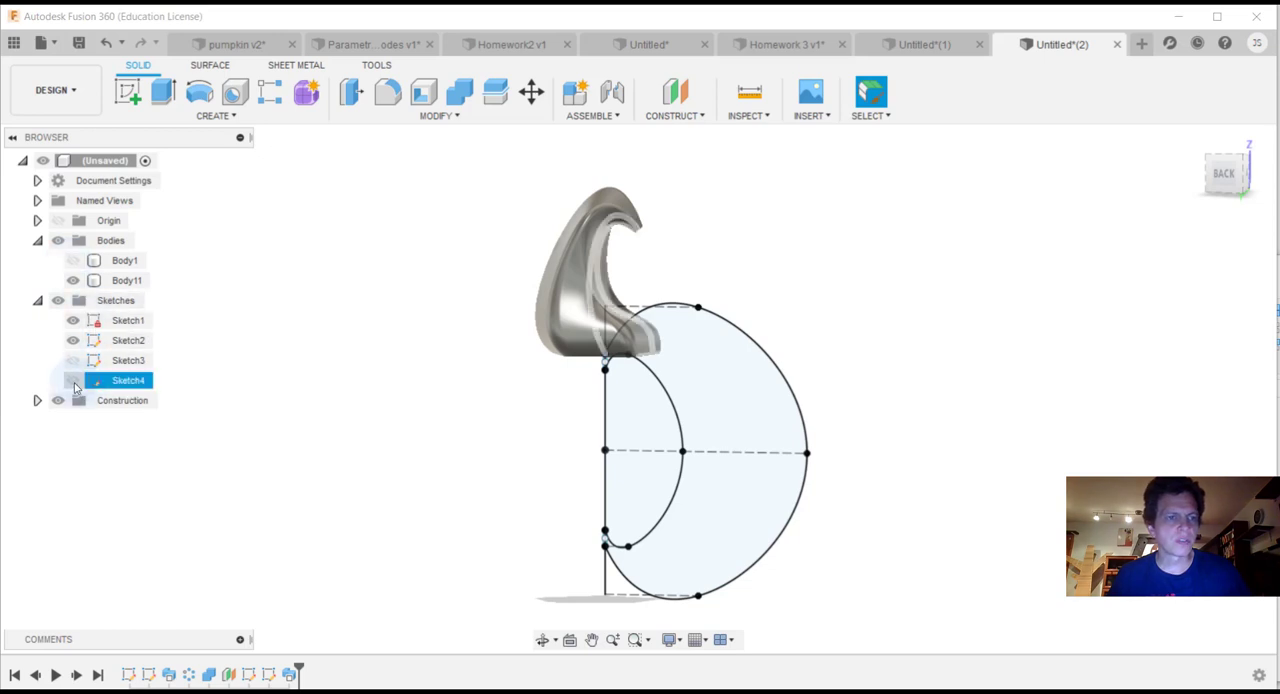
pyautogui.rightClick(150, 382)
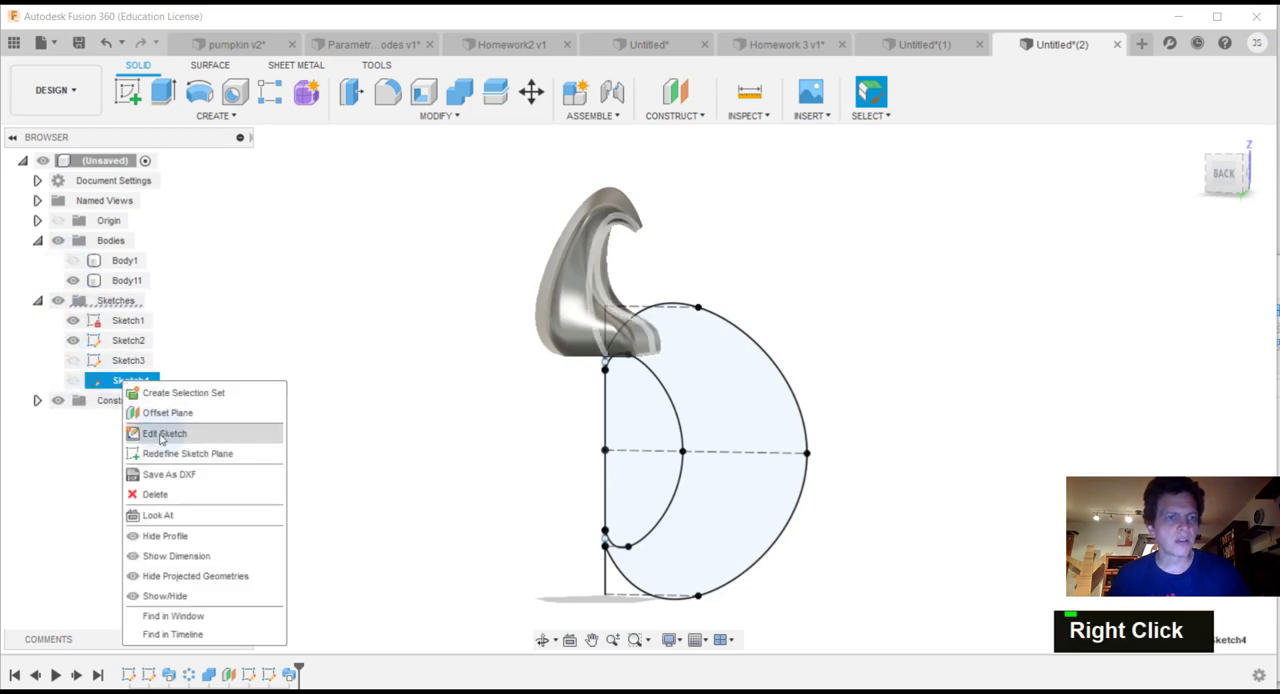
pyautogui.click(160, 433)
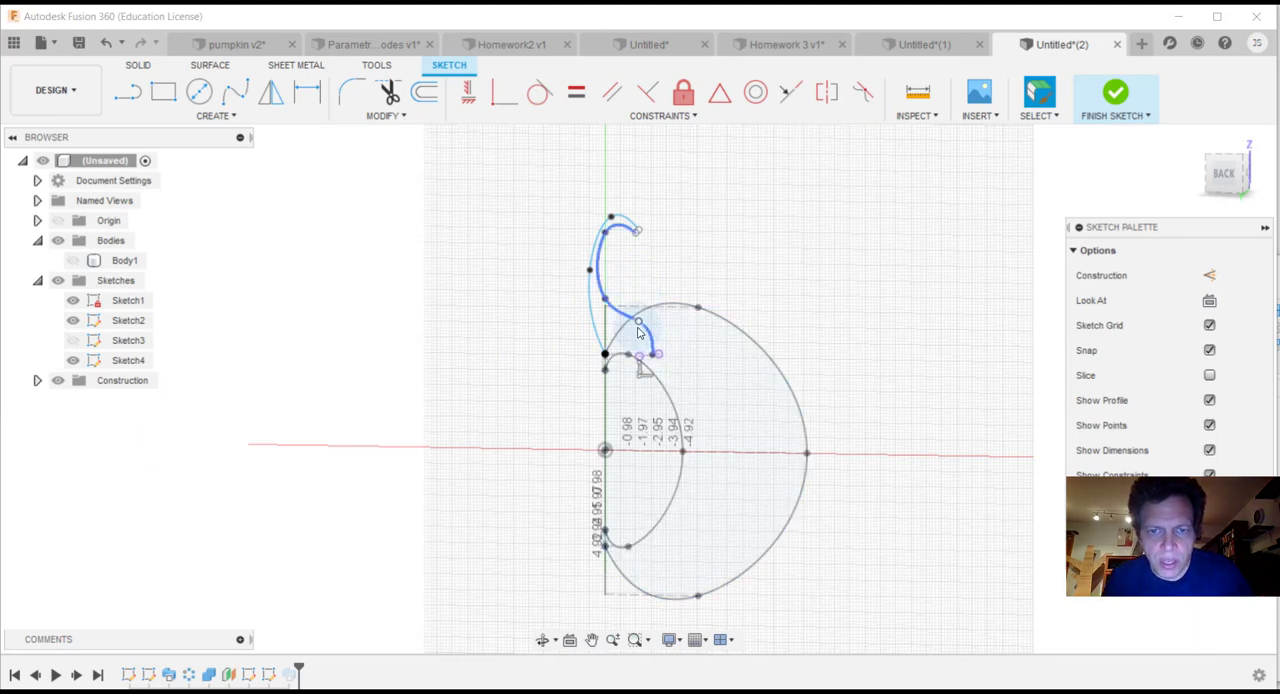
# Step: Move the inner spline's fit point just above the base inward to about X -1.58 in, Z 7.48 in, and finish the sketch
pyautogui.click(639, 327)
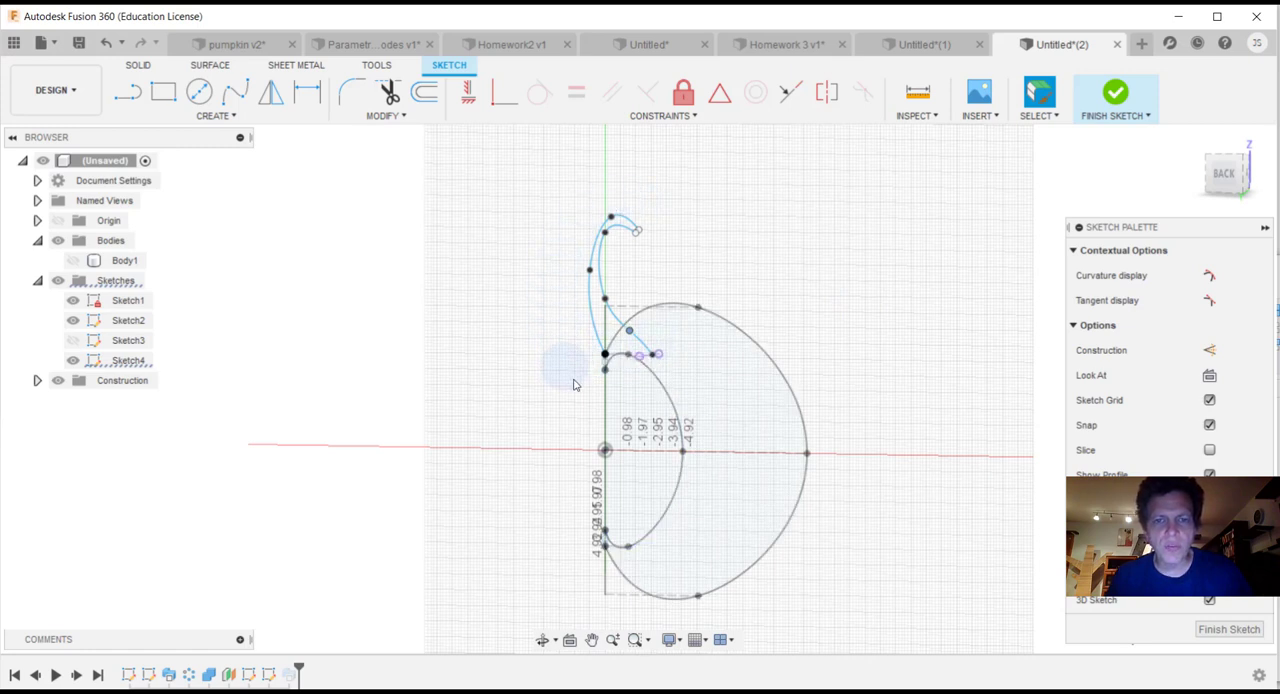
pyautogui.click(1113, 98)
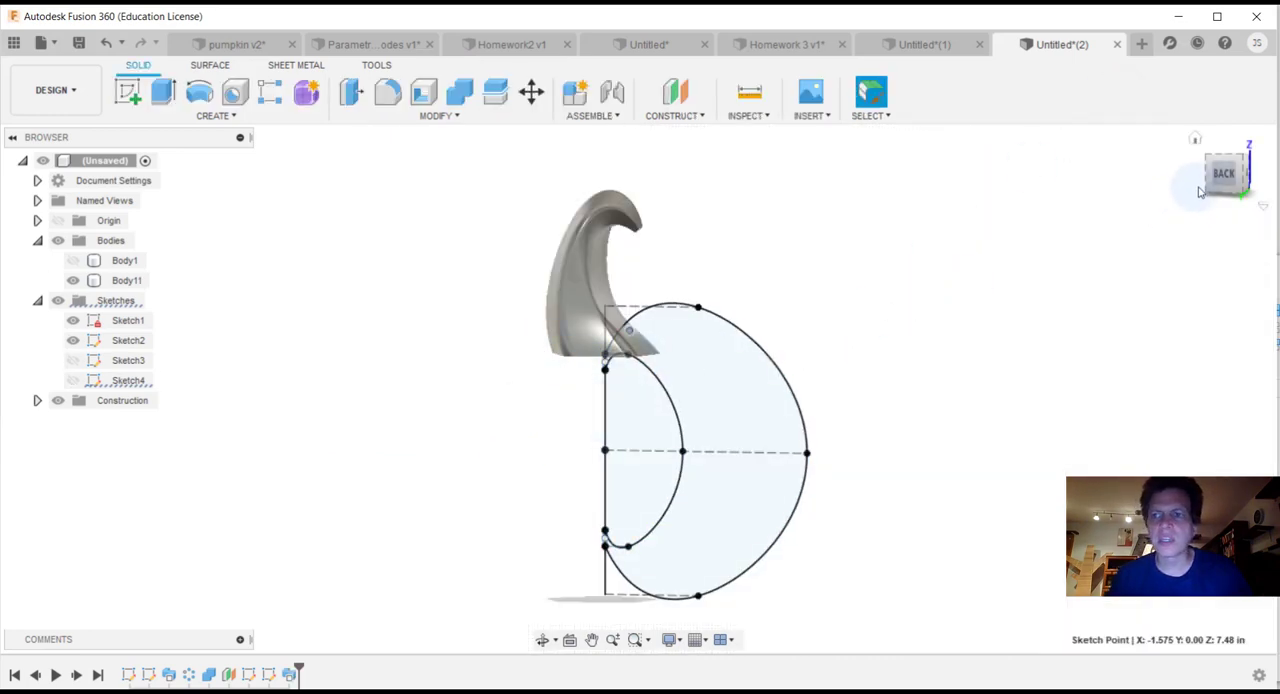
# Step: Show Body1 again from the front together with the reshaped stem
pyautogui.moveTo(1204, 184); pyautogui.dragTo(1278, 187)
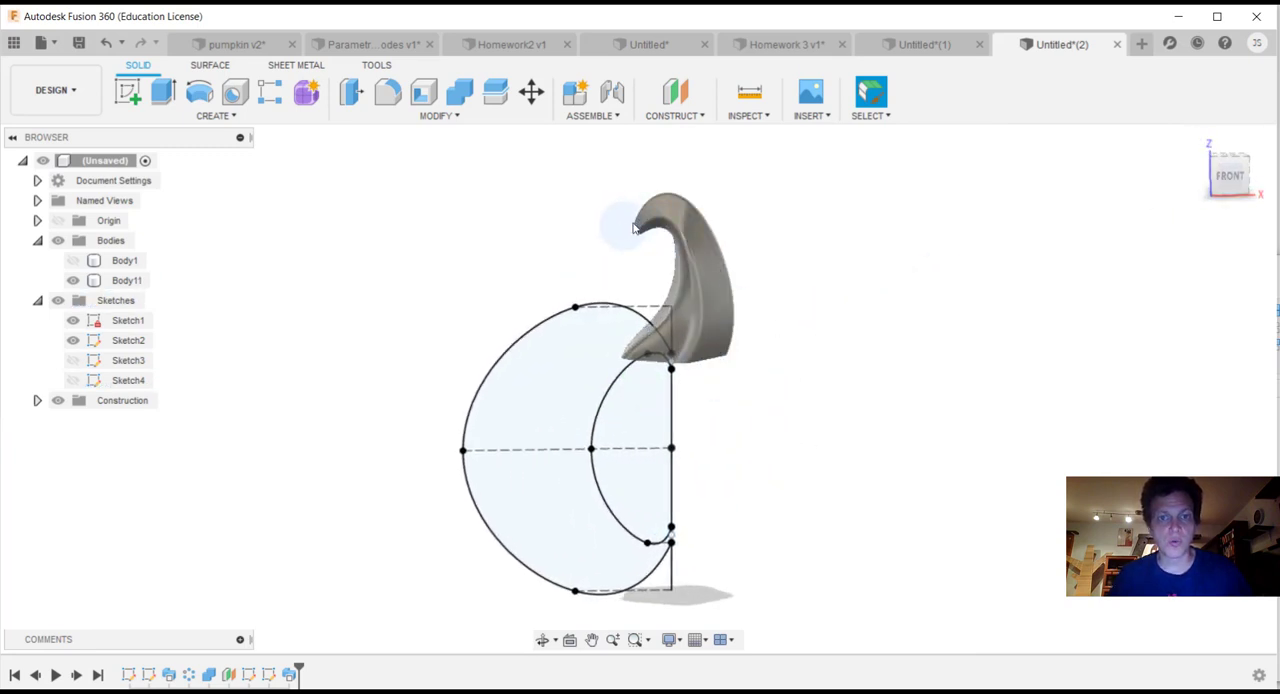
pyautogui.click(359, 604)
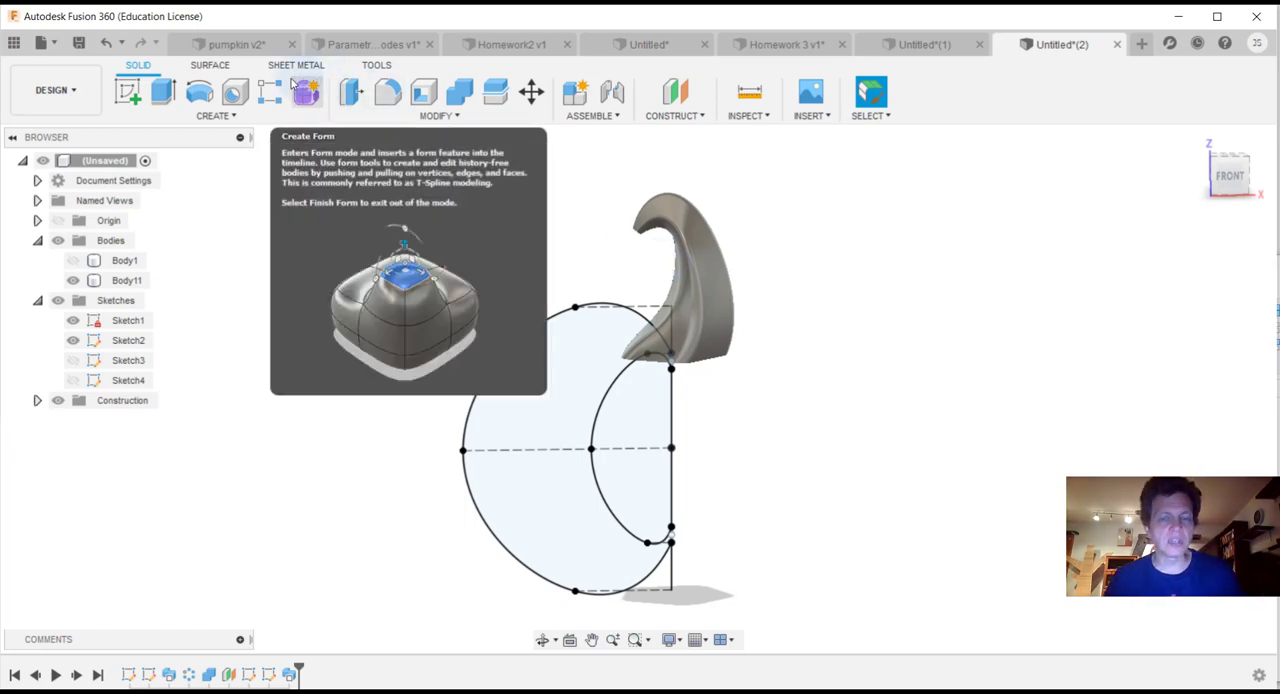
pyautogui.click(73, 262)
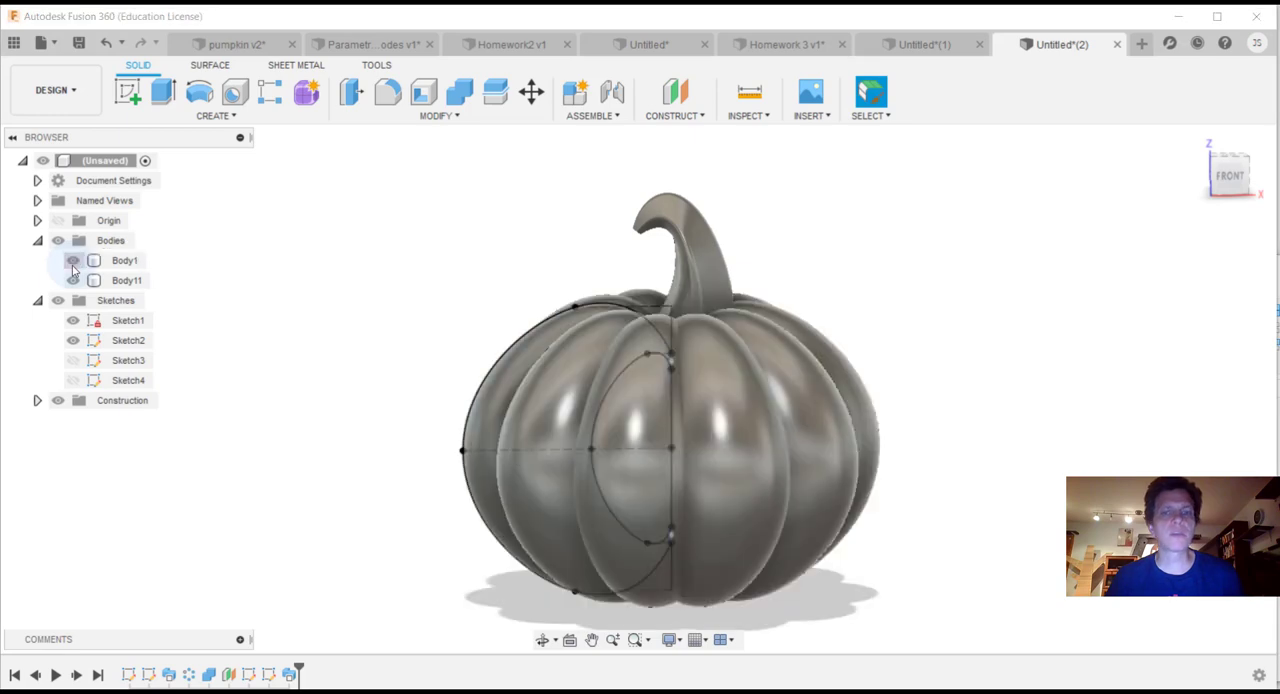
# Step: Hide both the pumpkin and stem bodies and show the stem sketches, Sketch3 and Sketch4
pyautogui.moveTo(1250, 182)
pyautogui.mouseDown()
pyautogui.moveTo(985, 180)
pyautogui.moveTo(960, 172)
pyautogui.moveTo(962, 130)
pyautogui.moveTo(960, 218)
pyautogui.moveTo(985, 185)
pyautogui.moveTo(961, 212)
pyautogui.moveTo(972, 167)
pyautogui.moveTo(961, 171)
pyautogui.mouseUp()
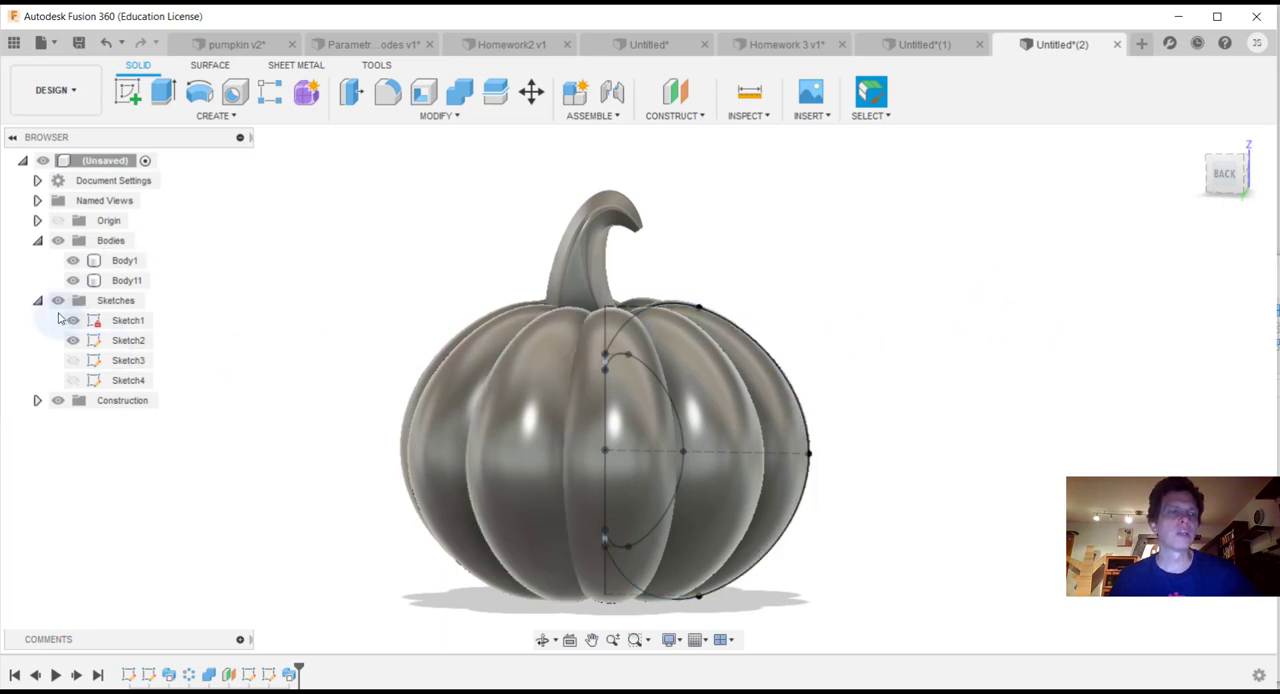
pyautogui.click(73, 260)
pyautogui.click(73, 280)
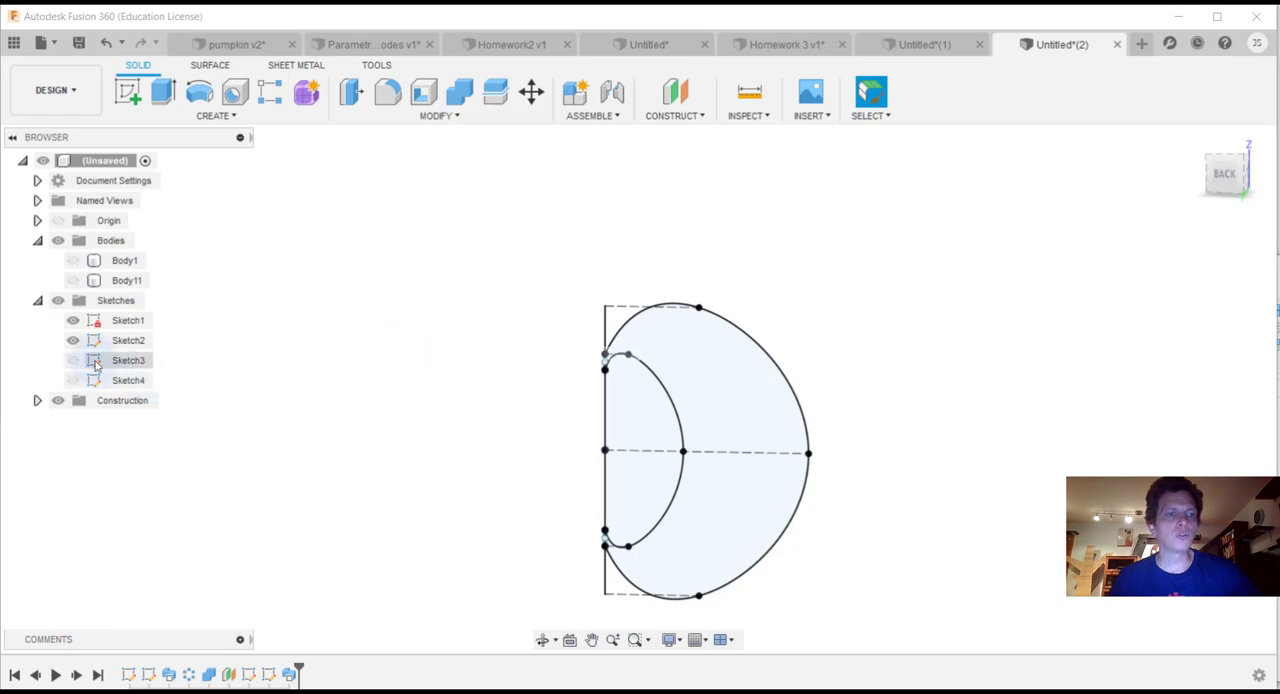
pyautogui.click(77, 380)
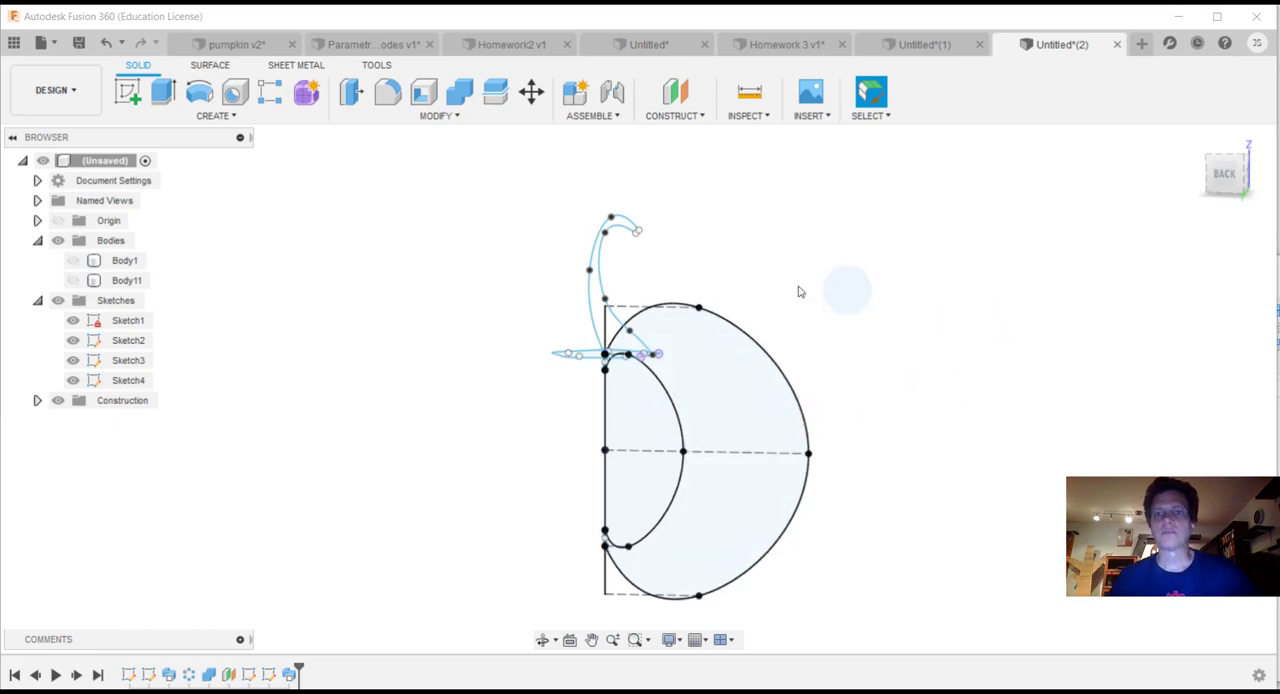
# Step: Show the pumpkin body, Body1, and the stem body, Body11, along with all the sketches
pyautogui.click(110, 280)
pyautogui.click(73, 261)
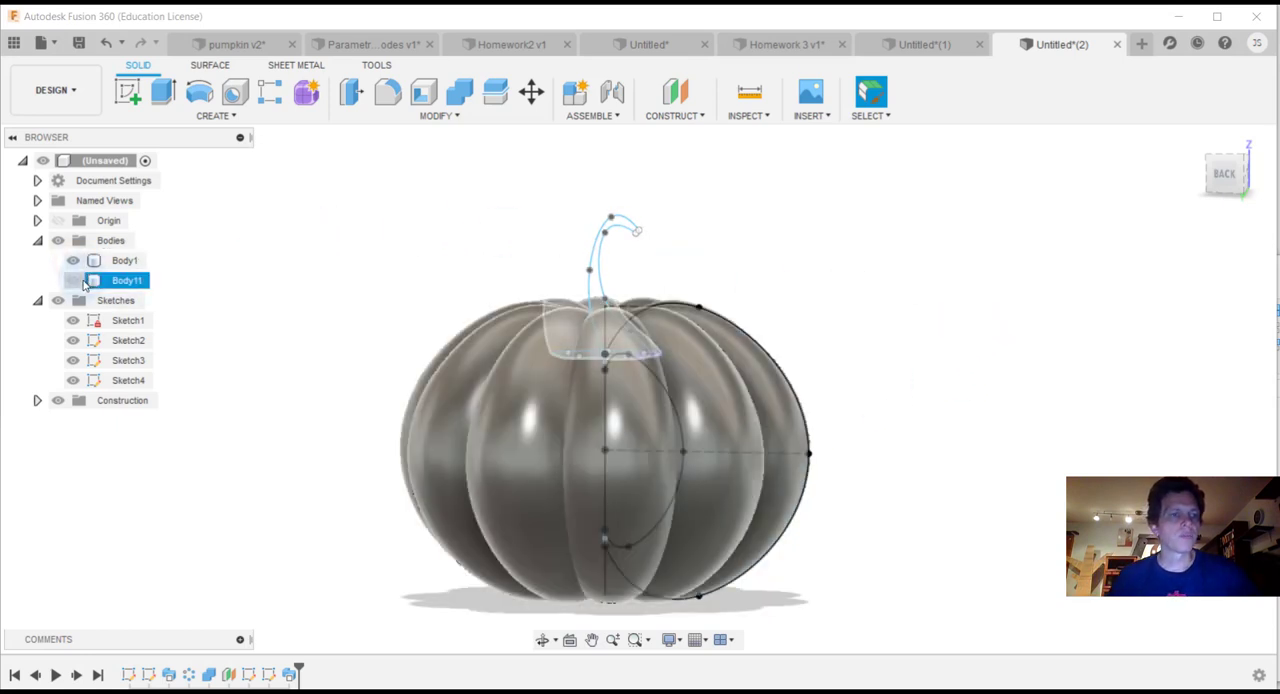
pyautogui.click(73, 280)
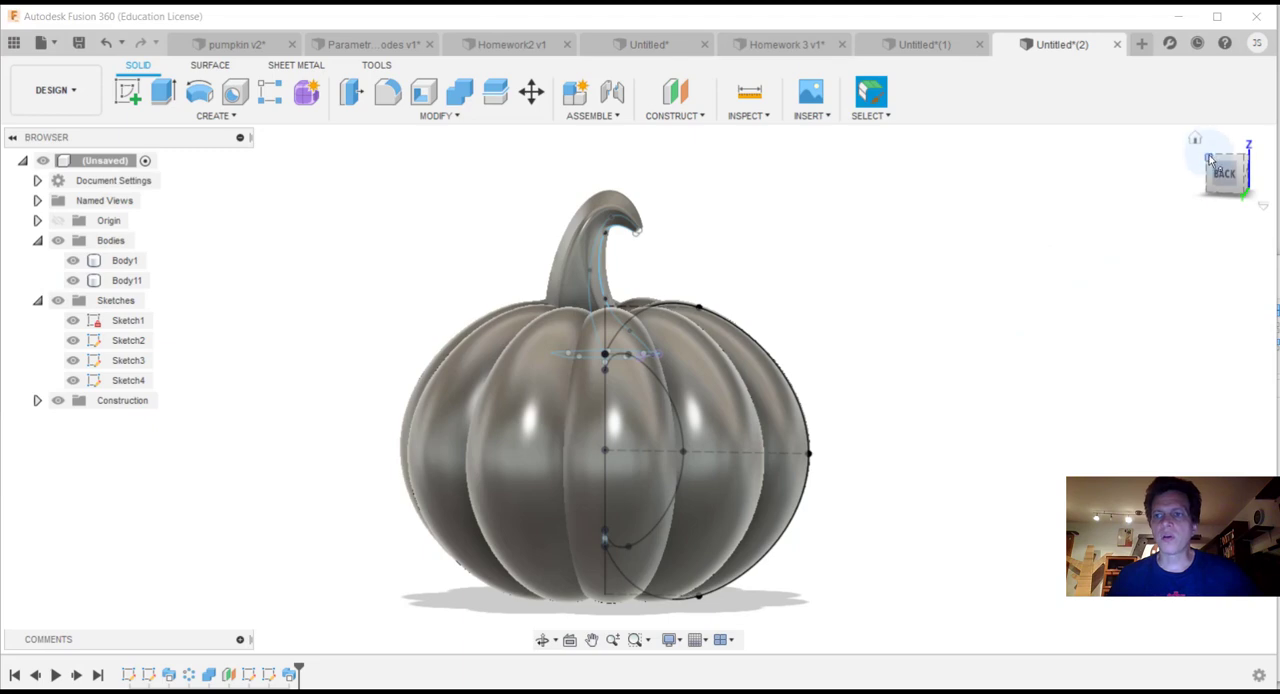
pyautogui.moveTo(1222, 170); pyautogui.dragTo(1236, 173)
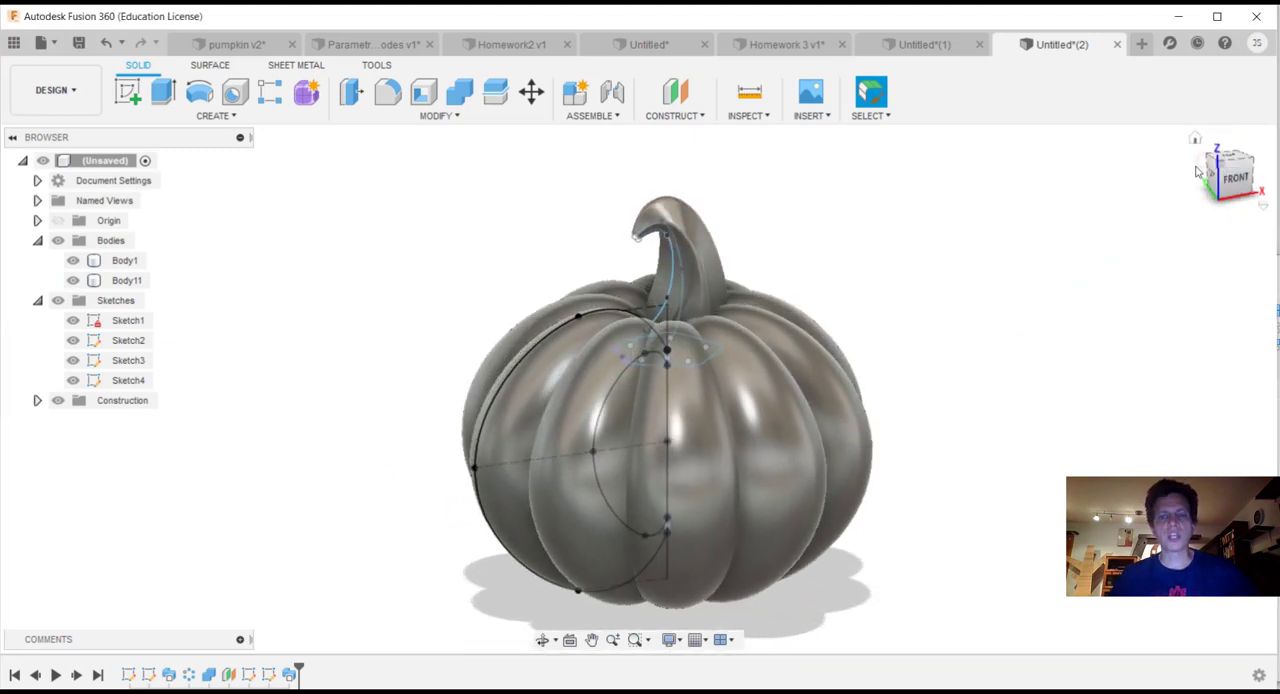
pyautogui.click(1134, 210)
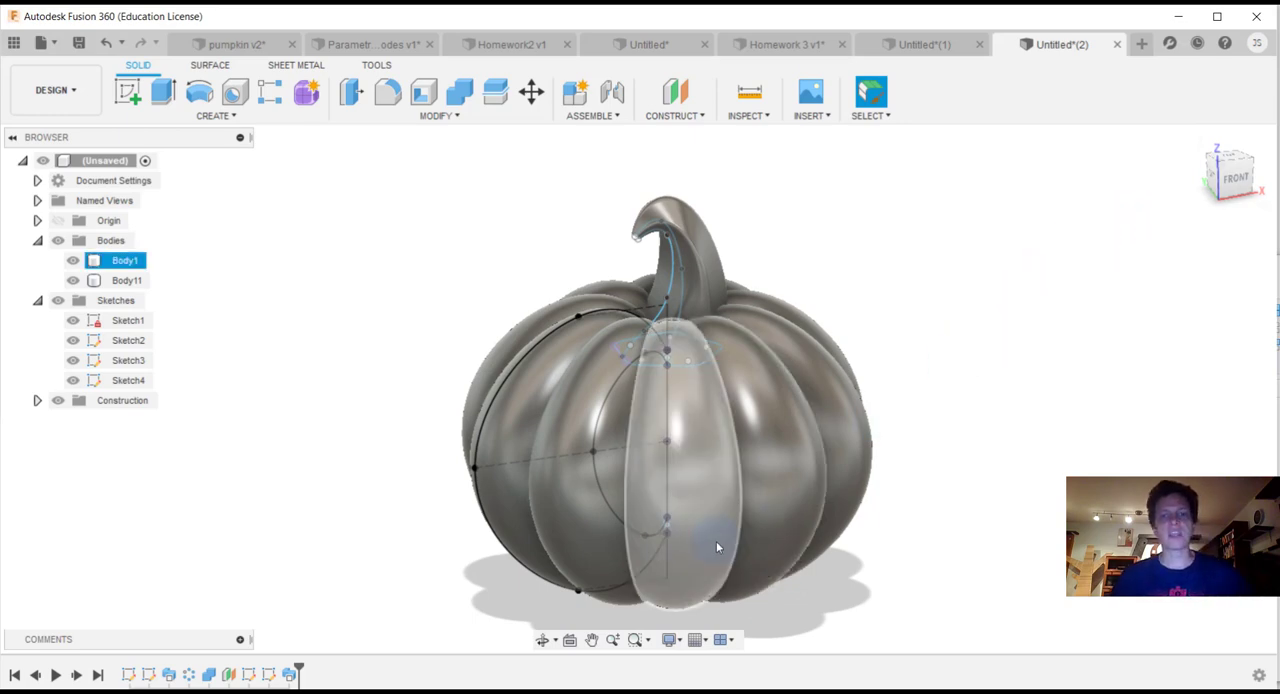
pyautogui.click(1231, 158)
pyautogui.moveTo(1239, 233)
pyautogui.mouseDown()
pyautogui.moveTo(1236, 150)
pyautogui.moveTo(1240, 165)
pyautogui.moveTo(1206, 168)
pyautogui.mouseUp()
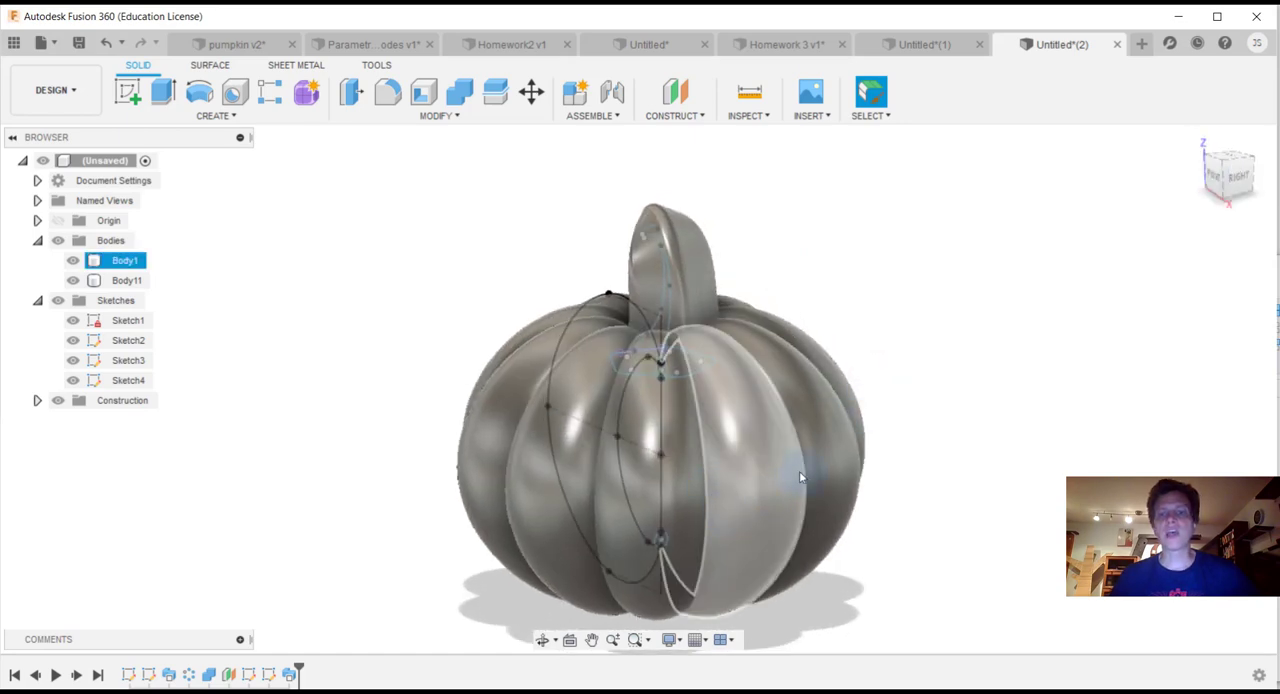
pyautogui.click(1224, 172)
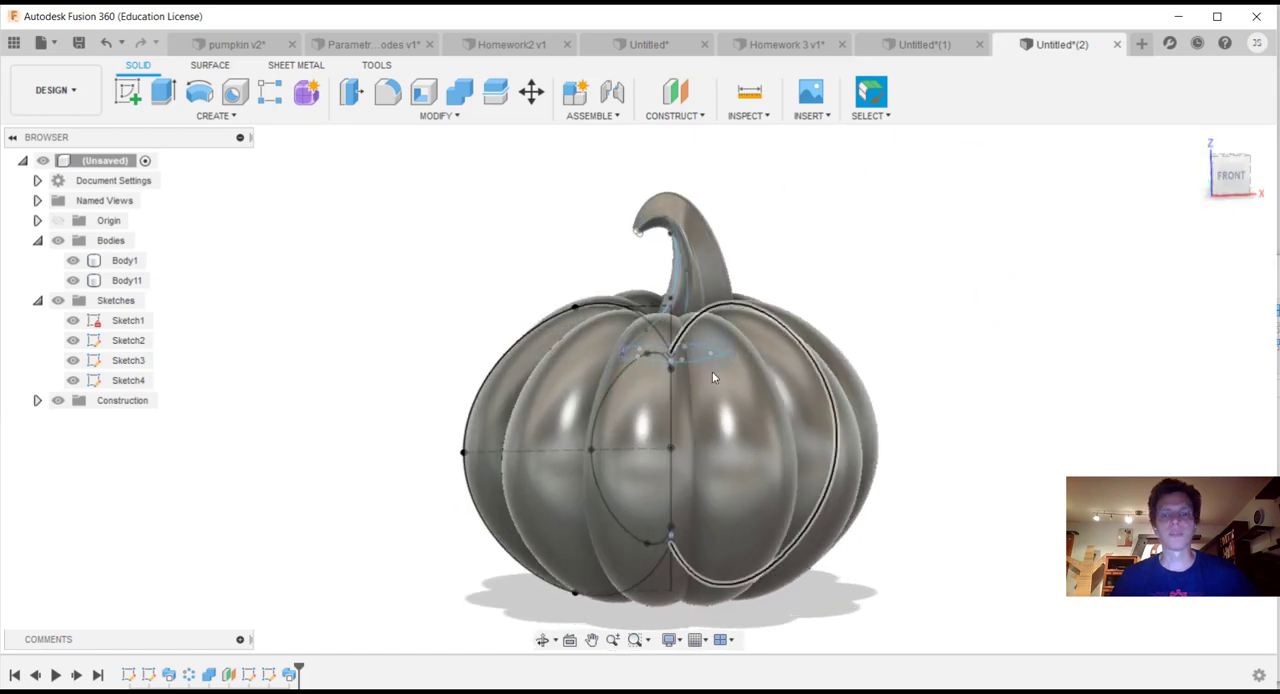
pyautogui.click(957, 690)
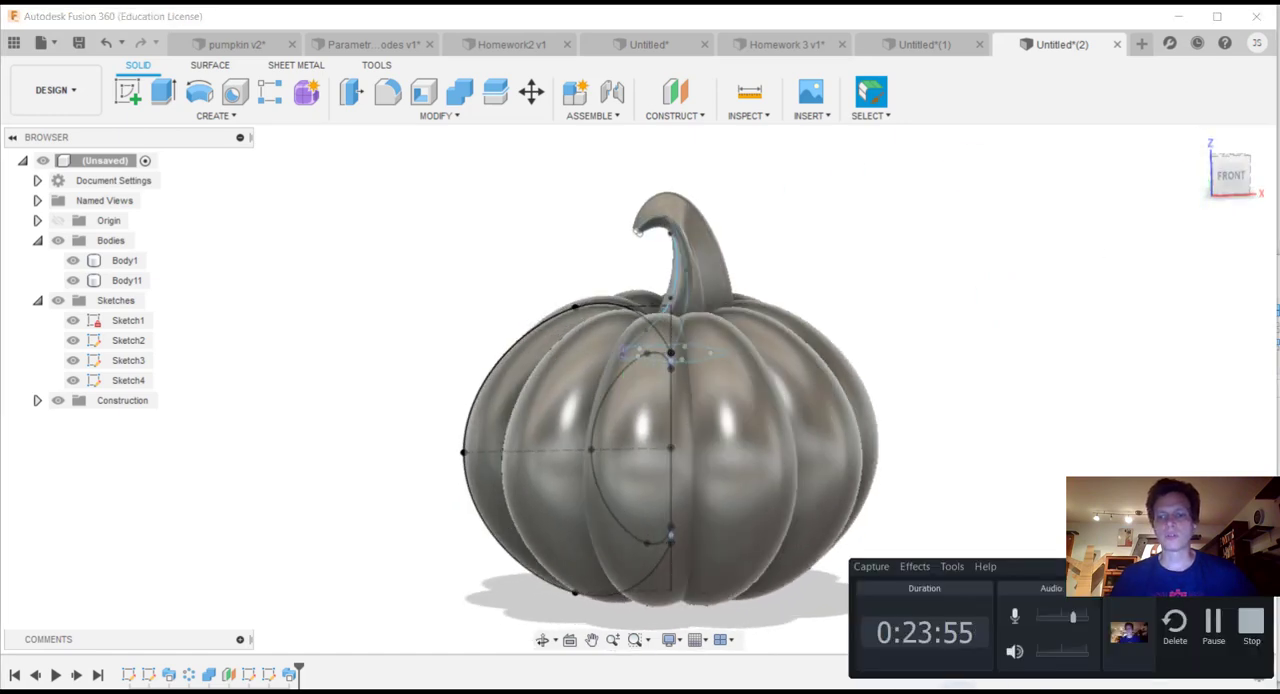